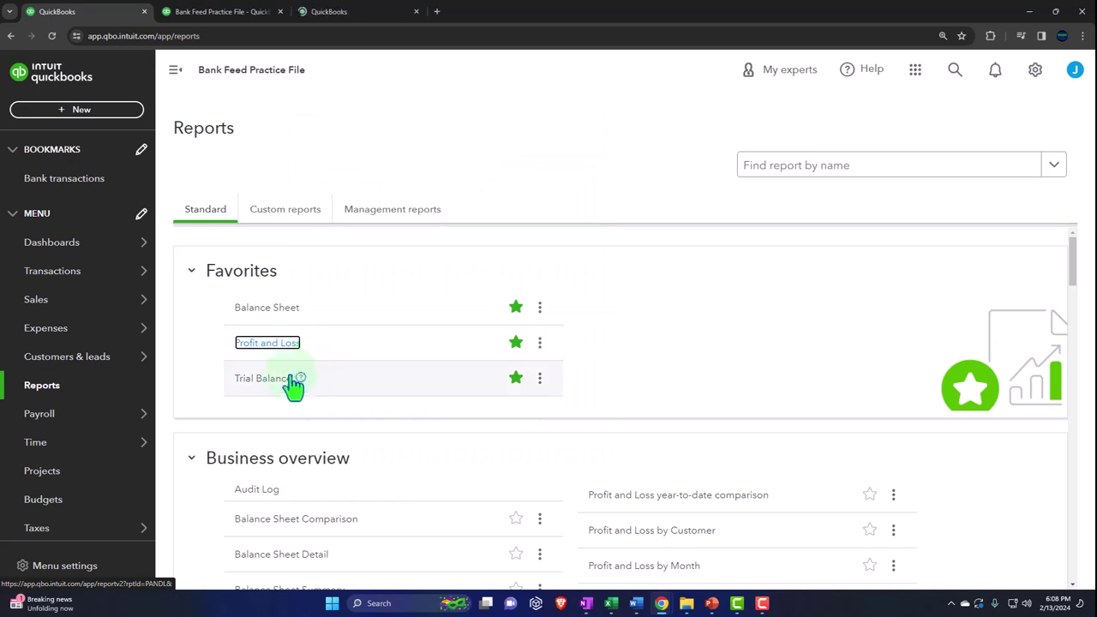
- Open the Trial Balance report in a new browser tab
{"action": "right_click", "coordinate": [272, 387]}
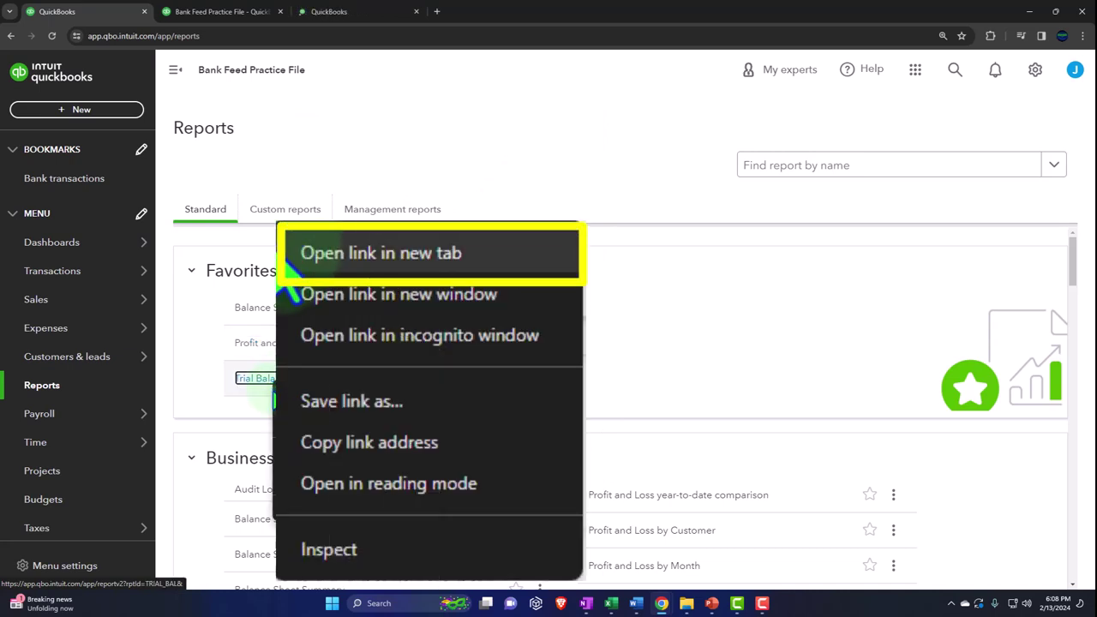
{"action": "left_click", "coordinate": [313, 257]}
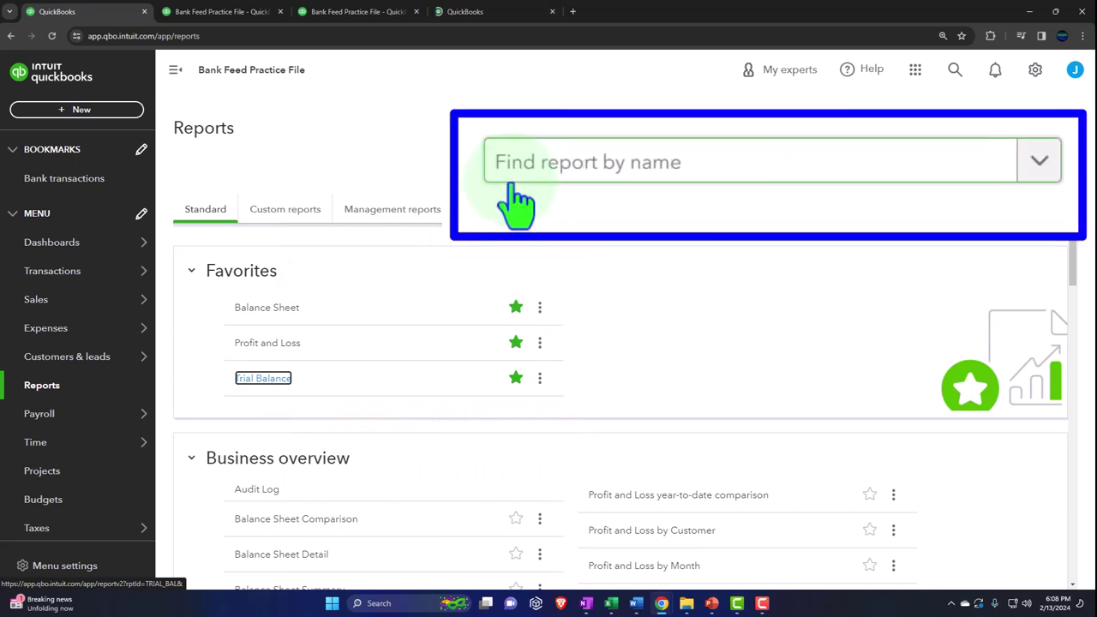
{"action": "left_click", "coordinate": [214, 12]}
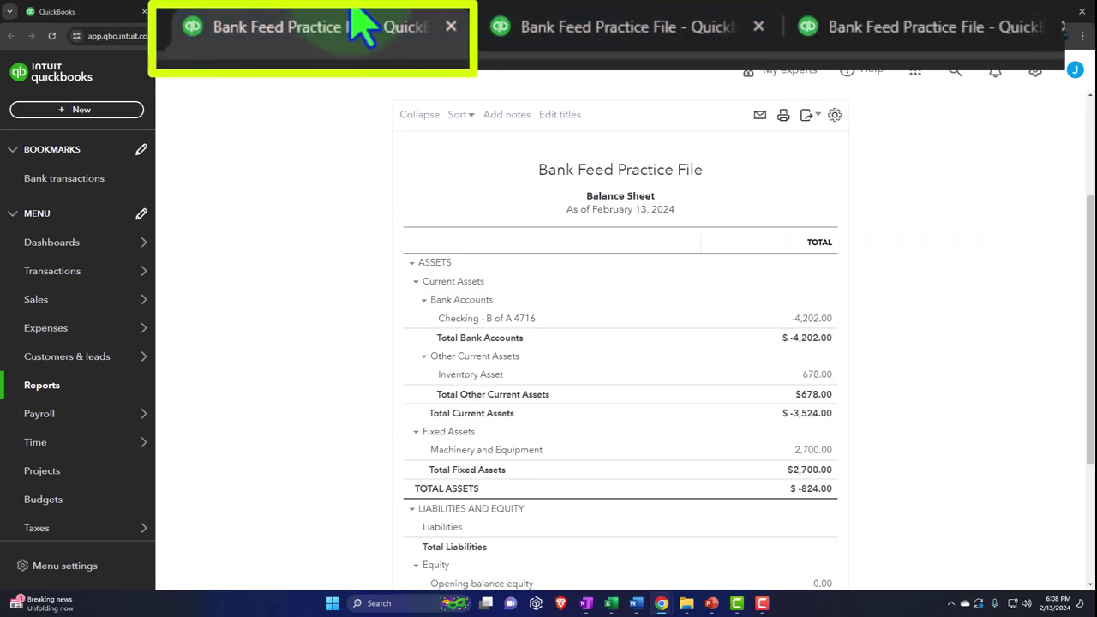
- Run the Balance Sheet for 01/01/2024–02/29/2024 with columns split by month
{"action": "left_click", "coordinate": [175, 71]}
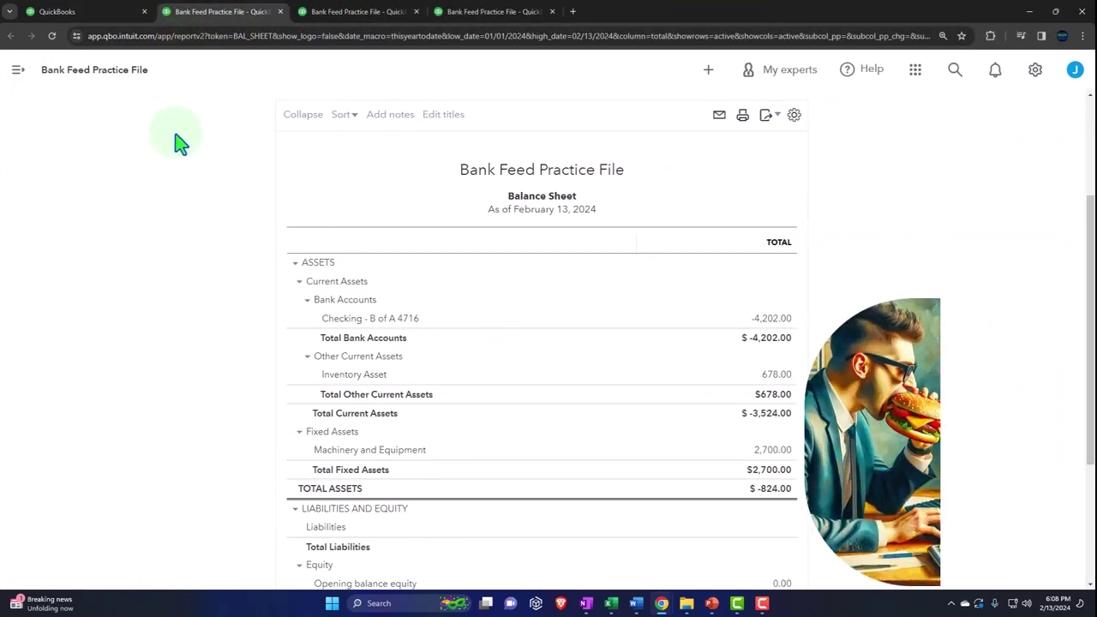
{"action": "left_click", "coordinate": [225, 181]}
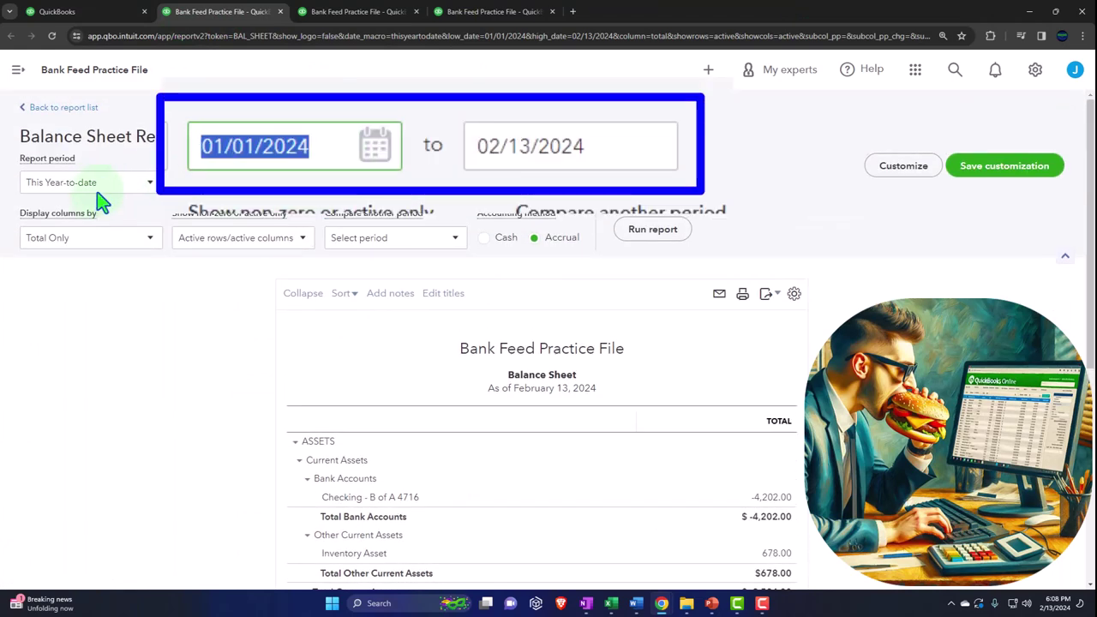
{"action": "type", "text": "01/01/2024"}
{"action": "key", "text": "Tab"}
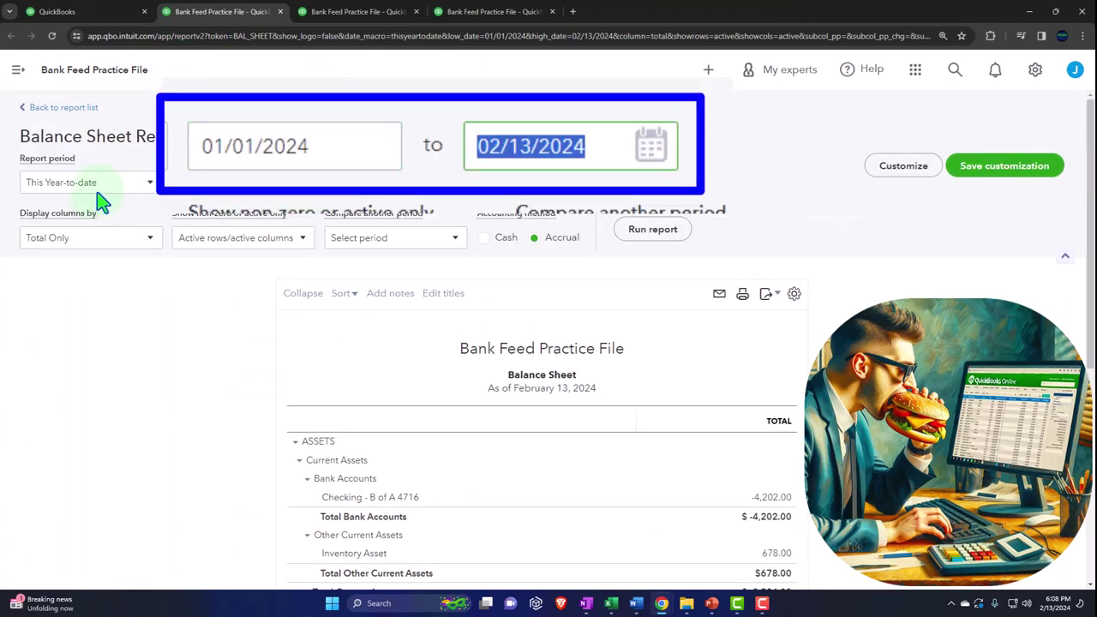
{"action": "type", "text": "02/29/2024"}
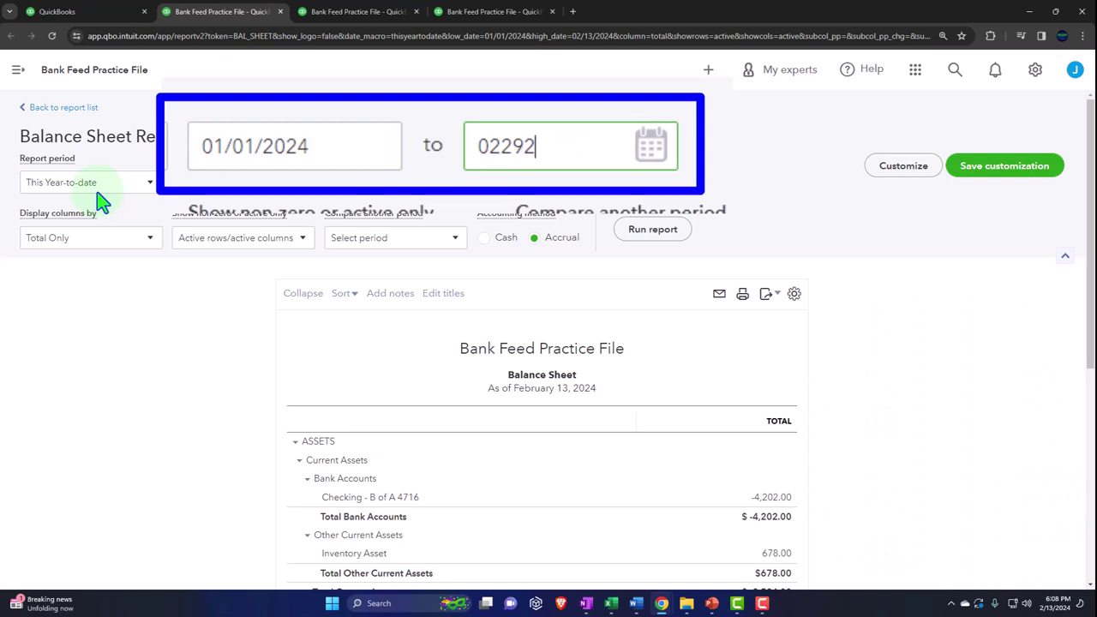
{"action": "key", "text": "Tab"}
{"action": "left_click", "coordinate": [120, 239]}
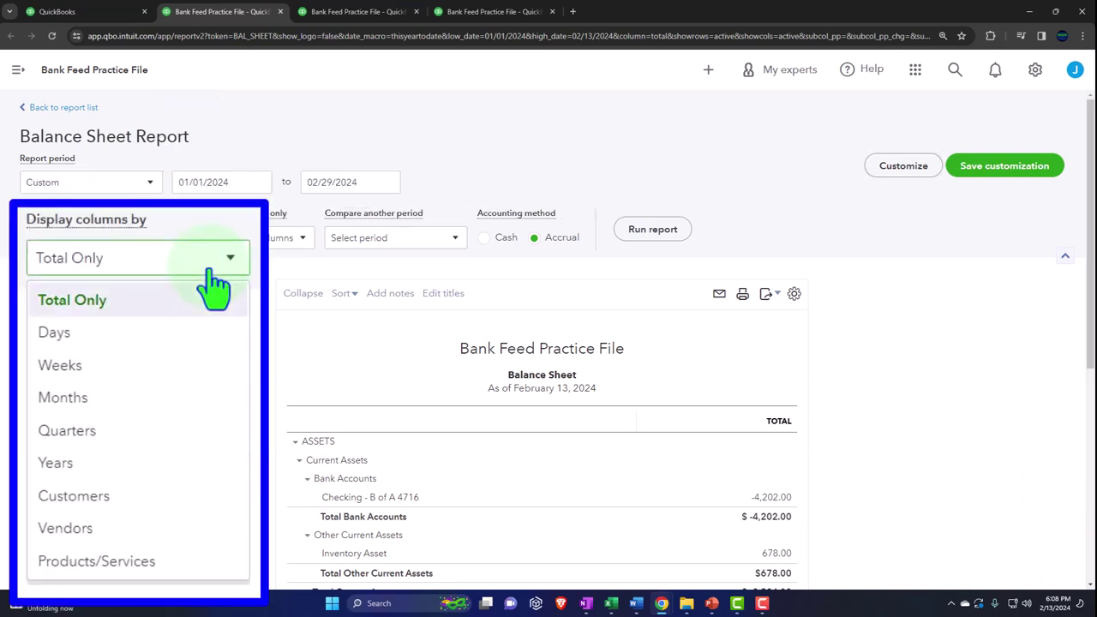
{"action": "left_click", "coordinate": [155, 402]}
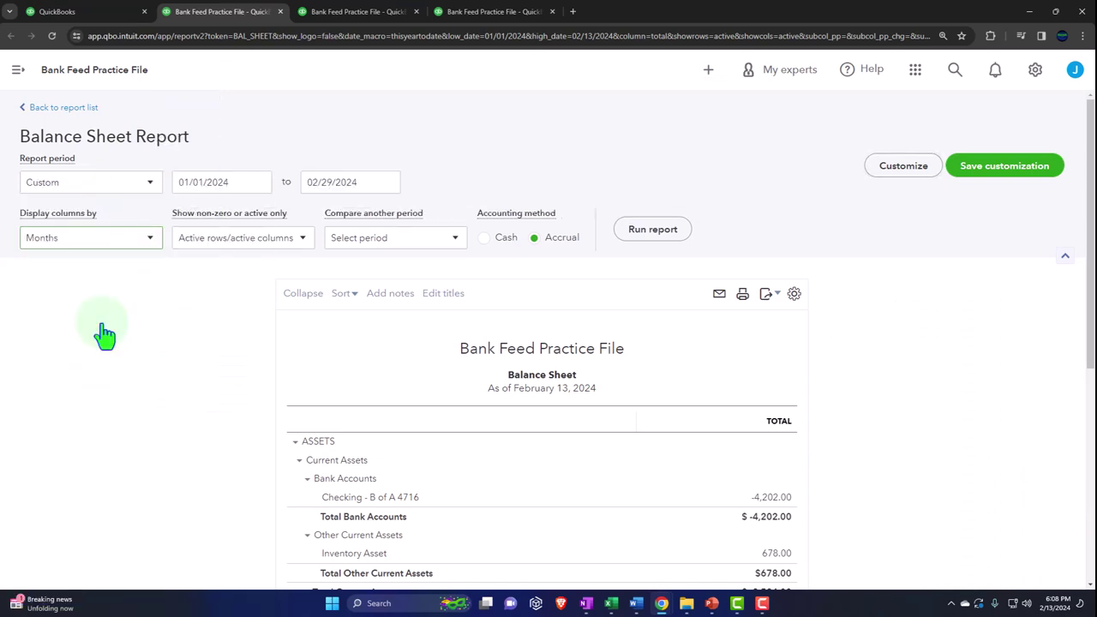
{"action": "left_click", "coordinate": [634, 234]}
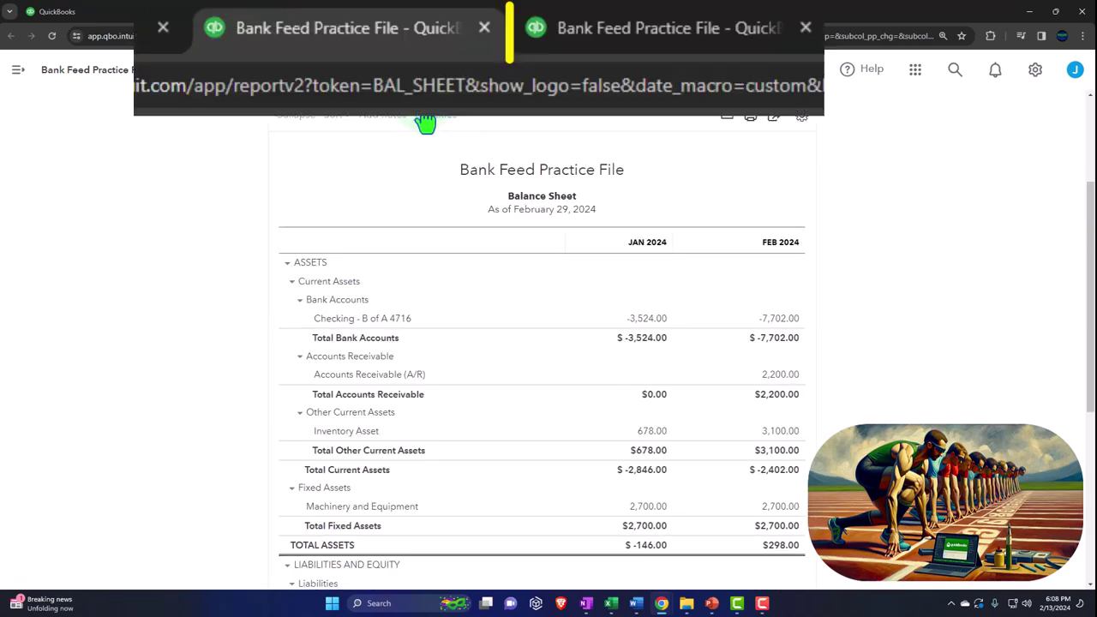
{"action": "left_click", "coordinate": [382, 12]}
- Run the Profit and Loss for 01/01/2024–02/29/2024 with JAN 2024 and FEB 2024 columns
{"action": "left_click", "coordinate": [181, 72]}
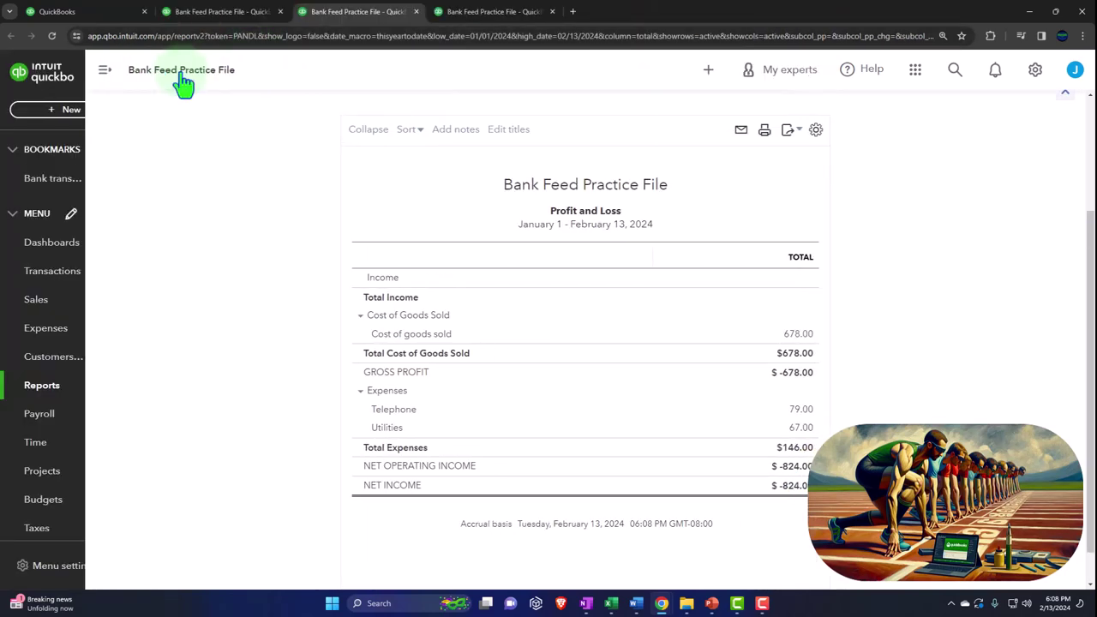
{"action": "scroll", "coordinate": [147, 220], "scroll_direction": "up", "scroll_amount": 3}
{"action": "left_click", "coordinate": [356, 175]}
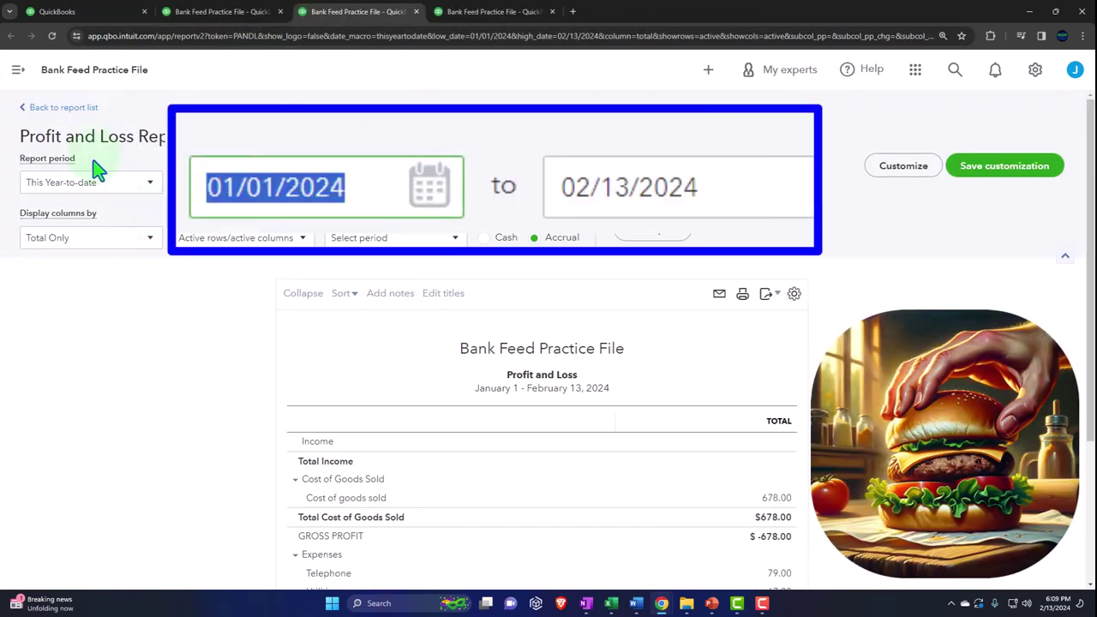
{"action": "type", "text": "01/01/2024"}
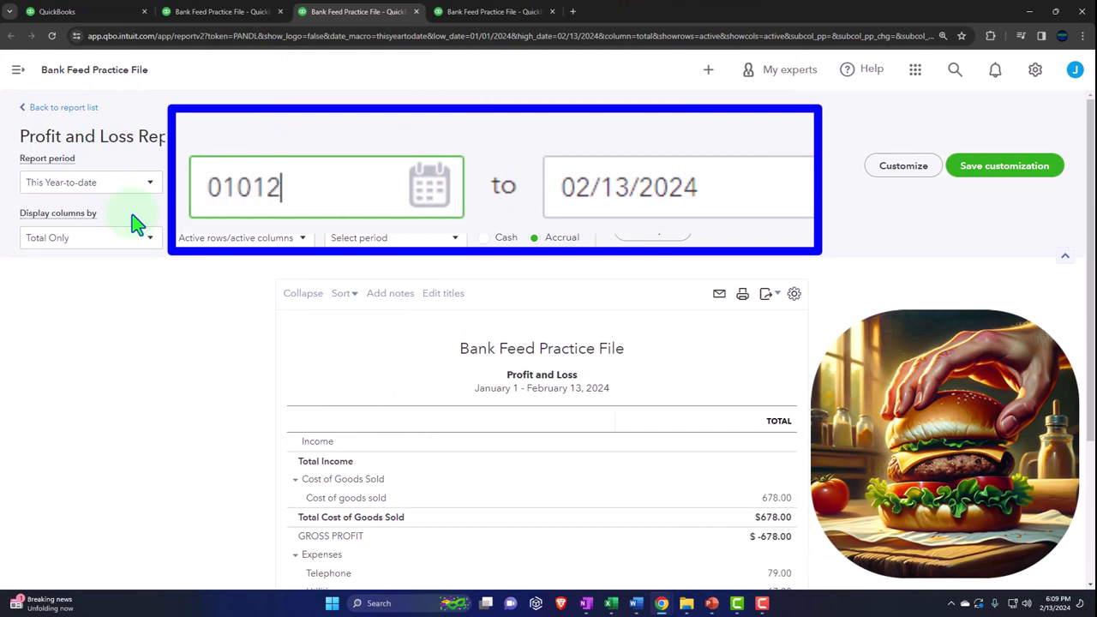
{"action": "key", "text": "Tab"}
{"action": "type", "text": "02/29/2024"}
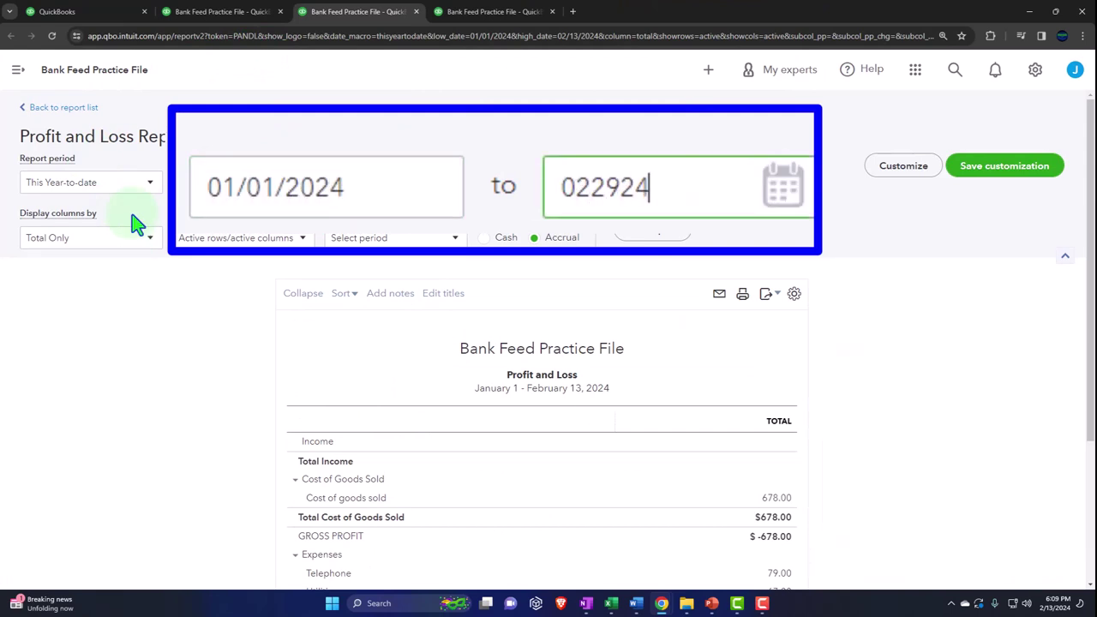
{"action": "left_click", "coordinate": [145, 237]}
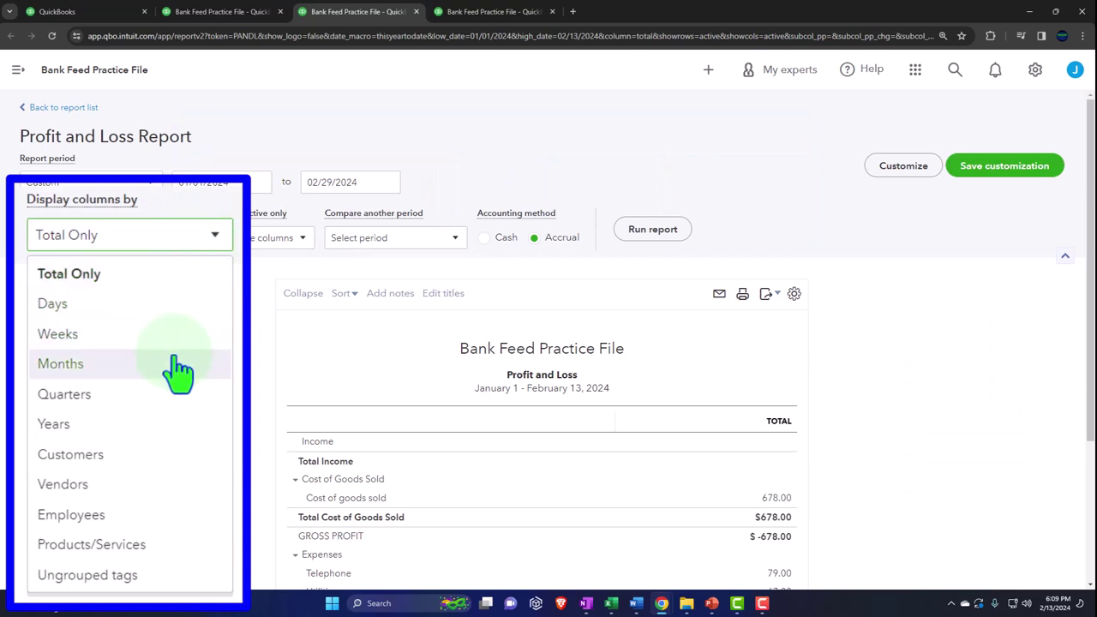
{"action": "left_click", "coordinate": [178, 367]}
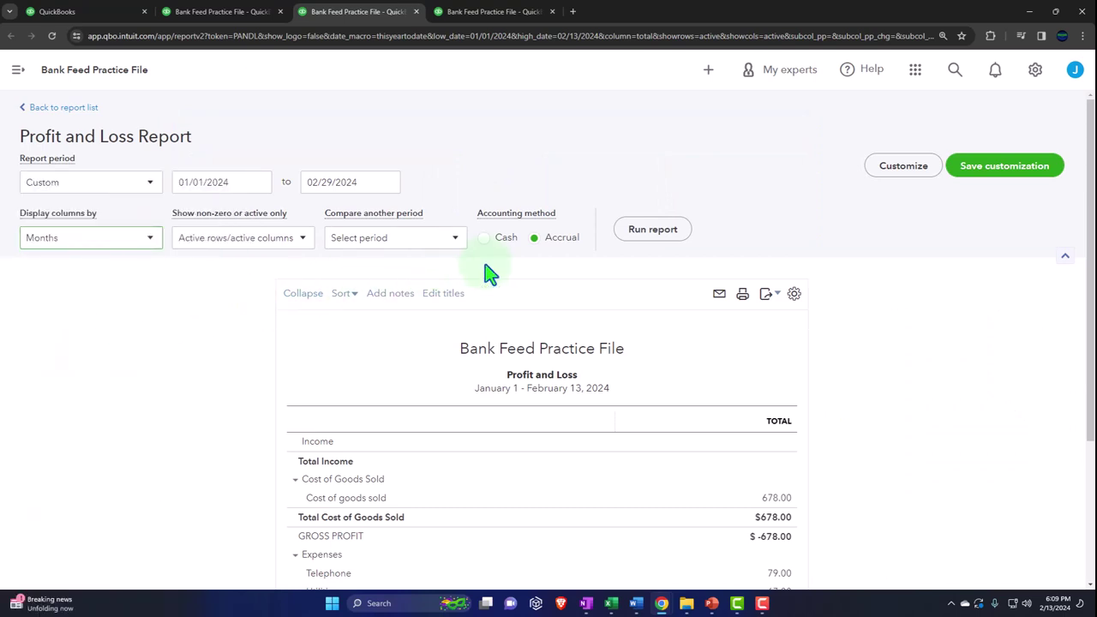
{"action": "left_click", "coordinate": [652, 230]}
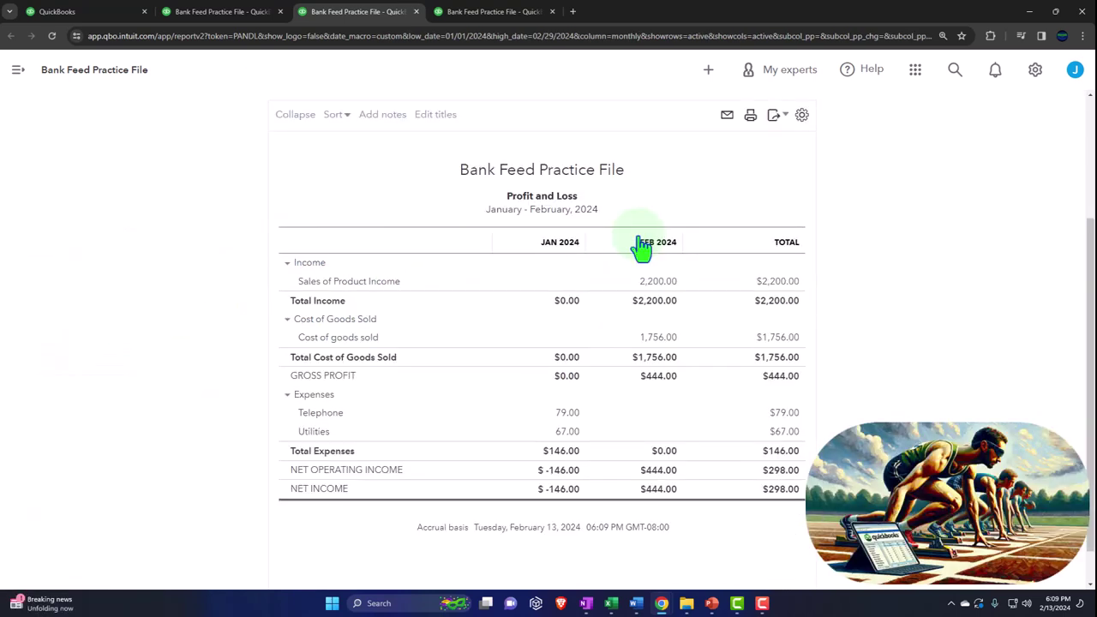
- Run the Trial Balance for 01/01/2024–02/29/2024 by month, then return to the Balance Sheet
{"action": "left_click", "coordinate": [493, 11]}
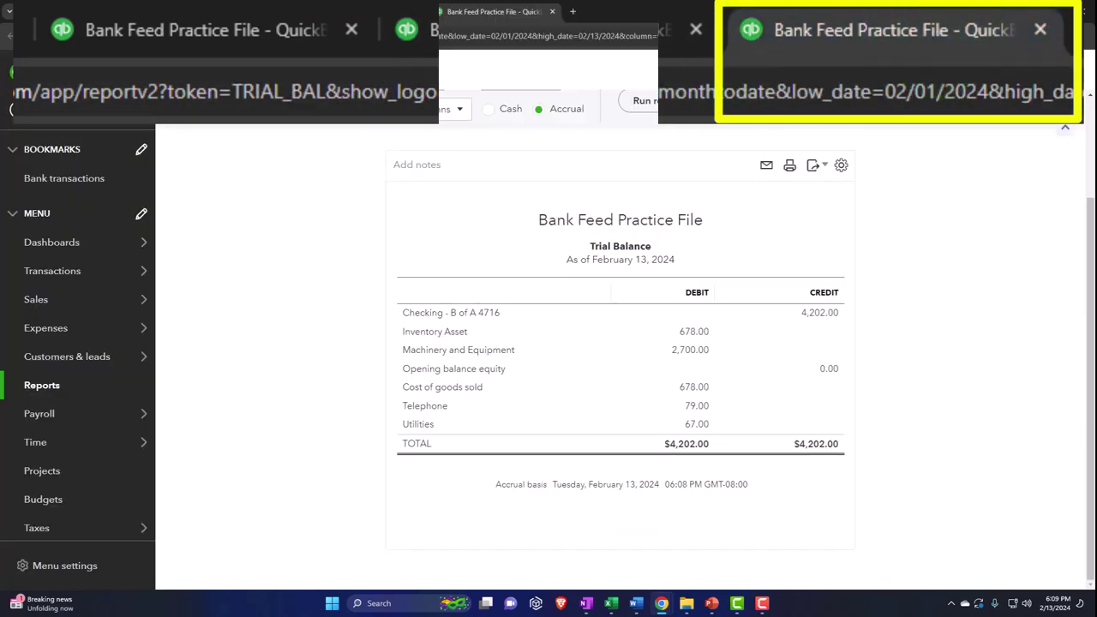
{"action": "left_click", "coordinate": [159, 85]}
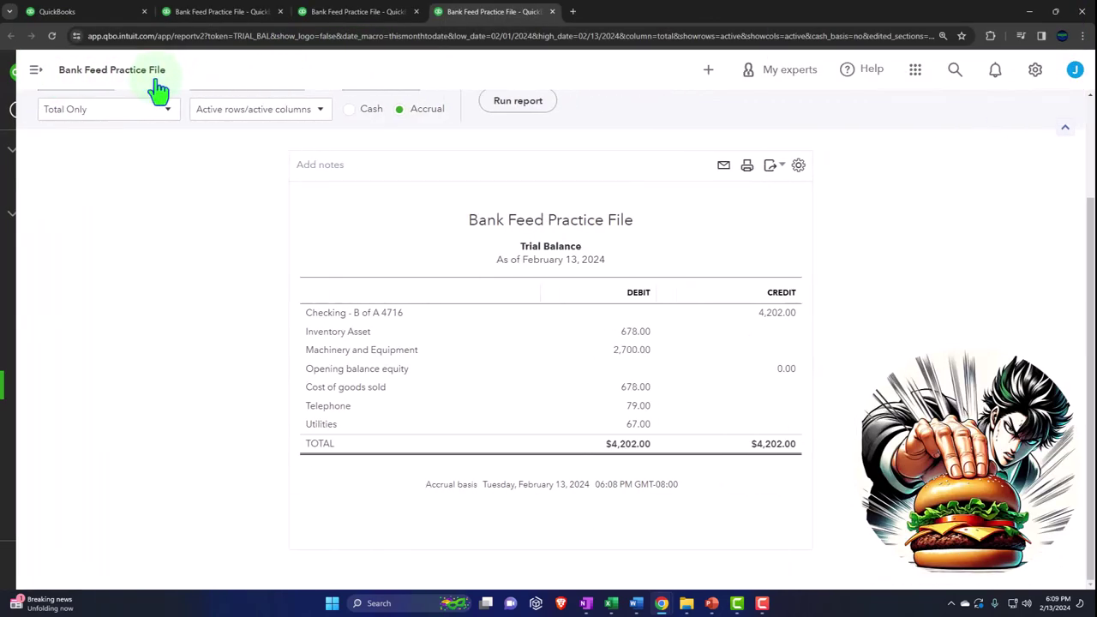
{"action": "scroll", "coordinate": [171, 123], "scroll_direction": "up", "scroll_amount": 3}
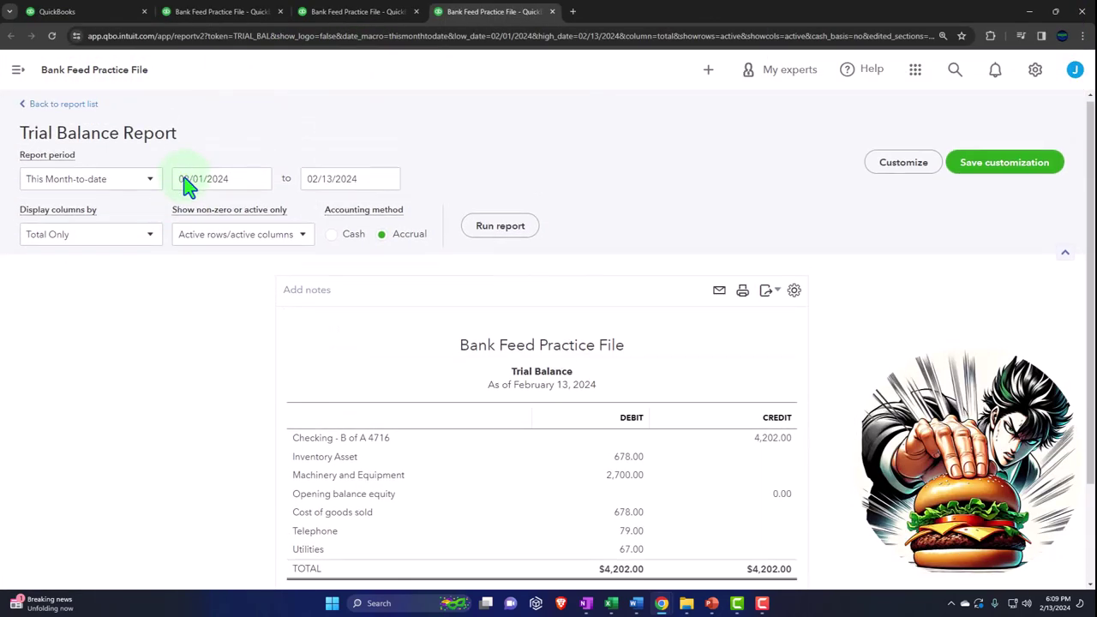
{"action": "left_click", "coordinate": [225, 176]}
{"action": "type", "text": "010124"}
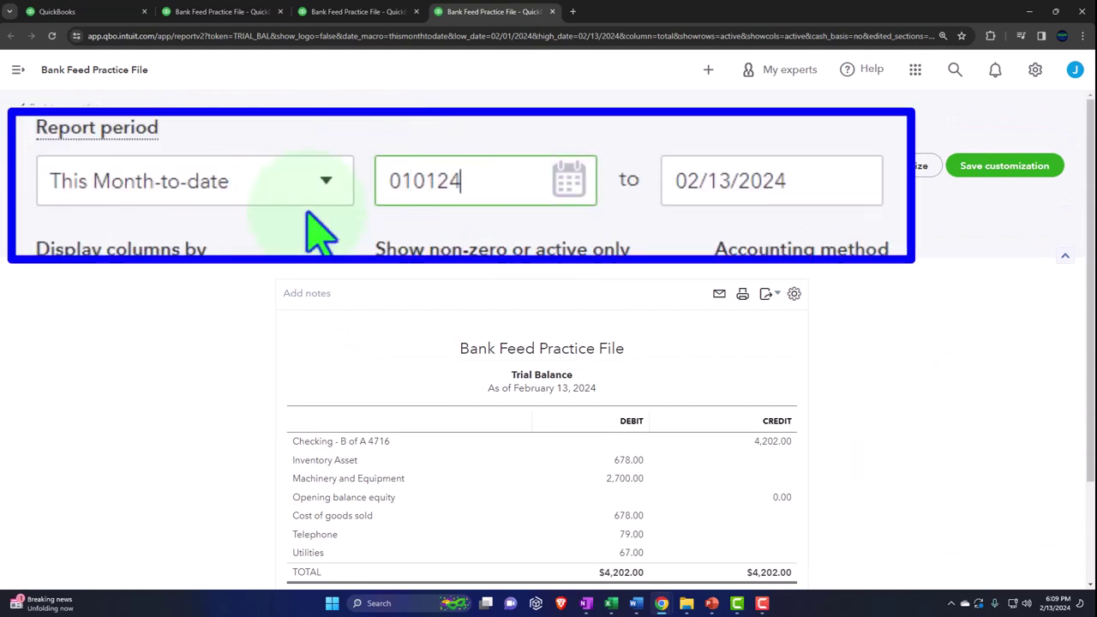
{"action": "key", "text": "Tab"}
{"action": "type", "text": "022924"}
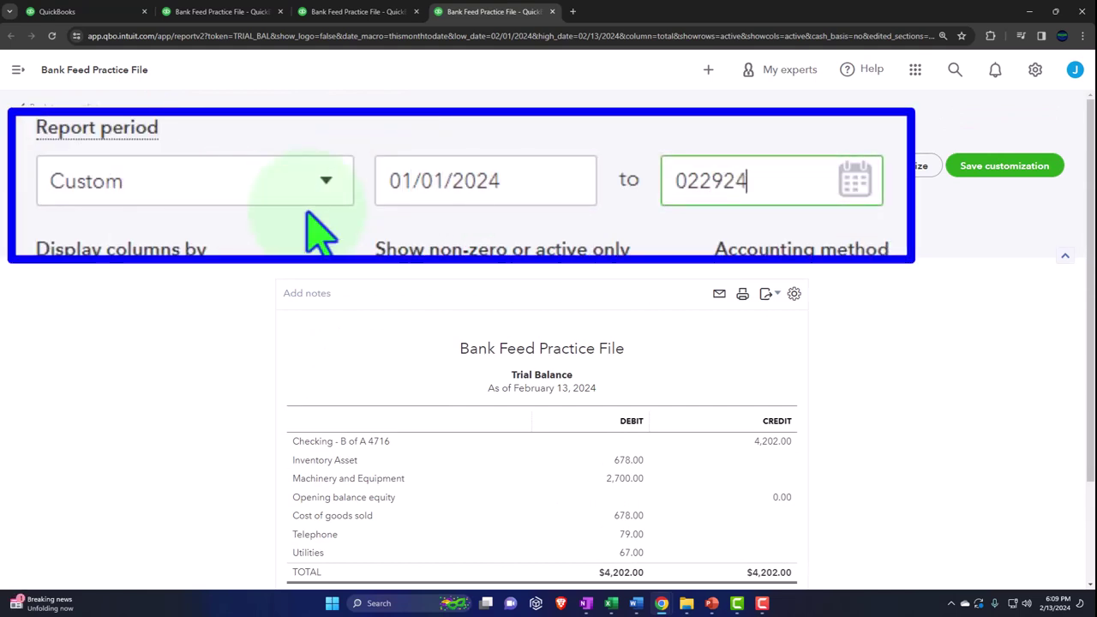
{"action": "key", "text": "Tab"}
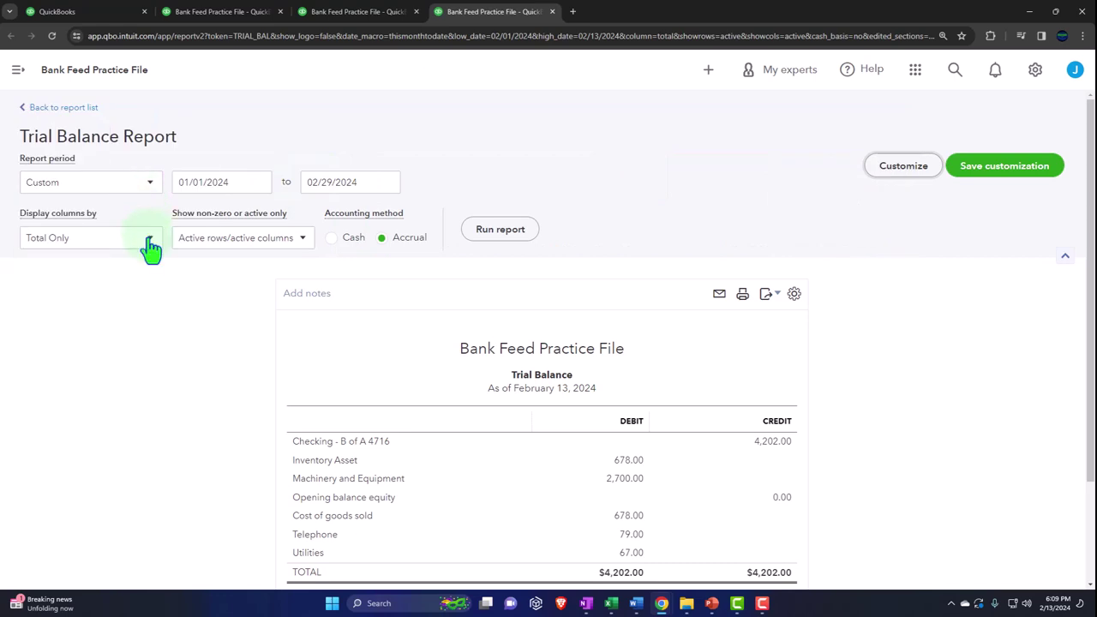
{"action": "left_click", "coordinate": [146, 246]}
{"action": "left_click", "coordinate": [146, 295]}
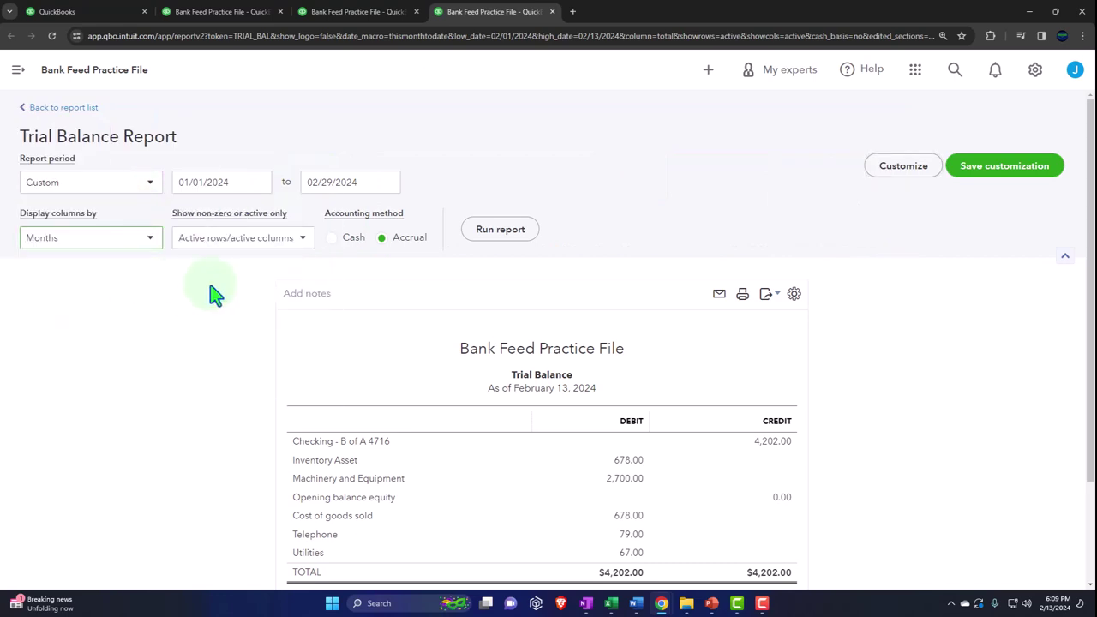
{"action": "left_click", "coordinate": [497, 228]}
{"action": "scroll", "coordinate": [502, 251], "scroll_direction": "down", "scroll_amount": 2}
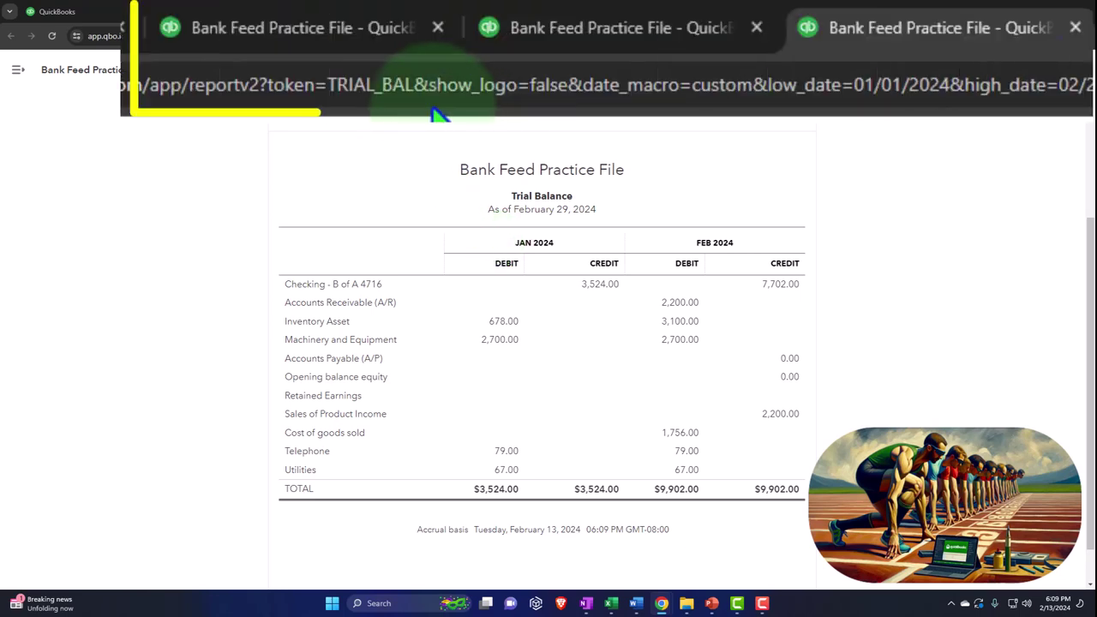
{"action": "left_click", "coordinate": [224, 12]}
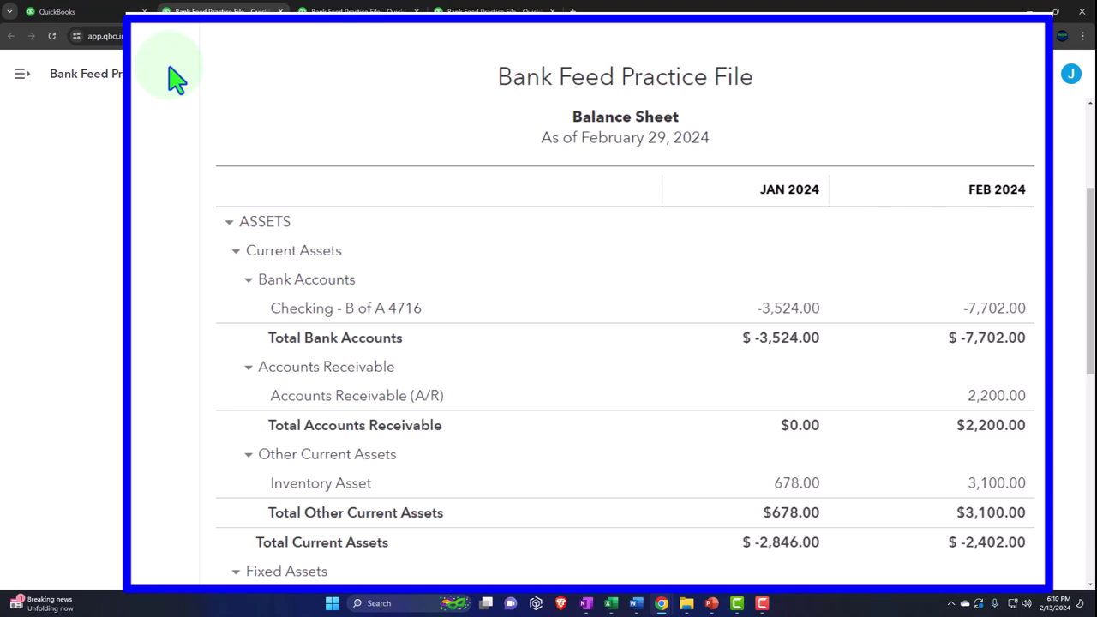
{"action": "scroll", "coordinate": [169, 68], "scroll_direction": "down", "scroll_amount": 2}
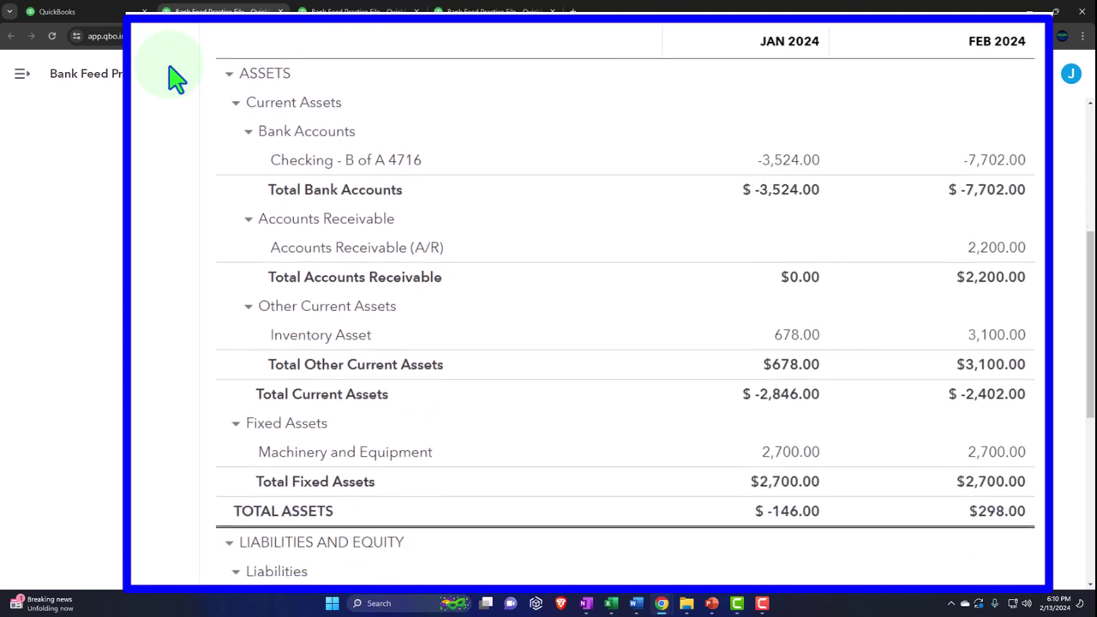
{"action": "scroll", "coordinate": [169, 68], "scroll_direction": "down", "scroll_amount": 2}
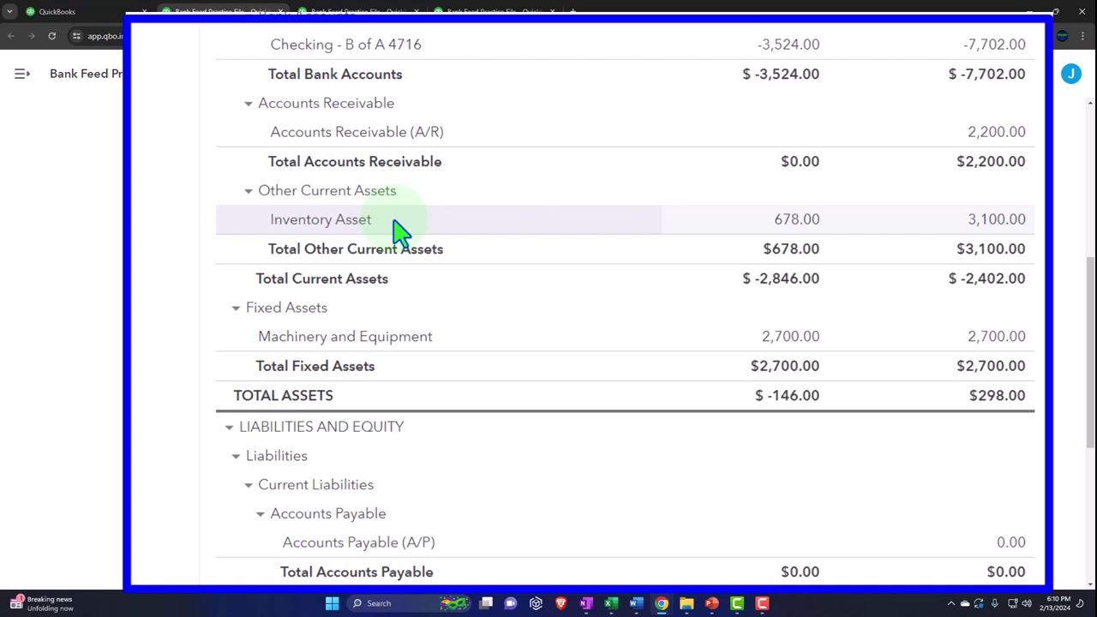
{"action": "scroll", "coordinate": [398, 227], "scroll_direction": "up", "scroll_amount": 2}
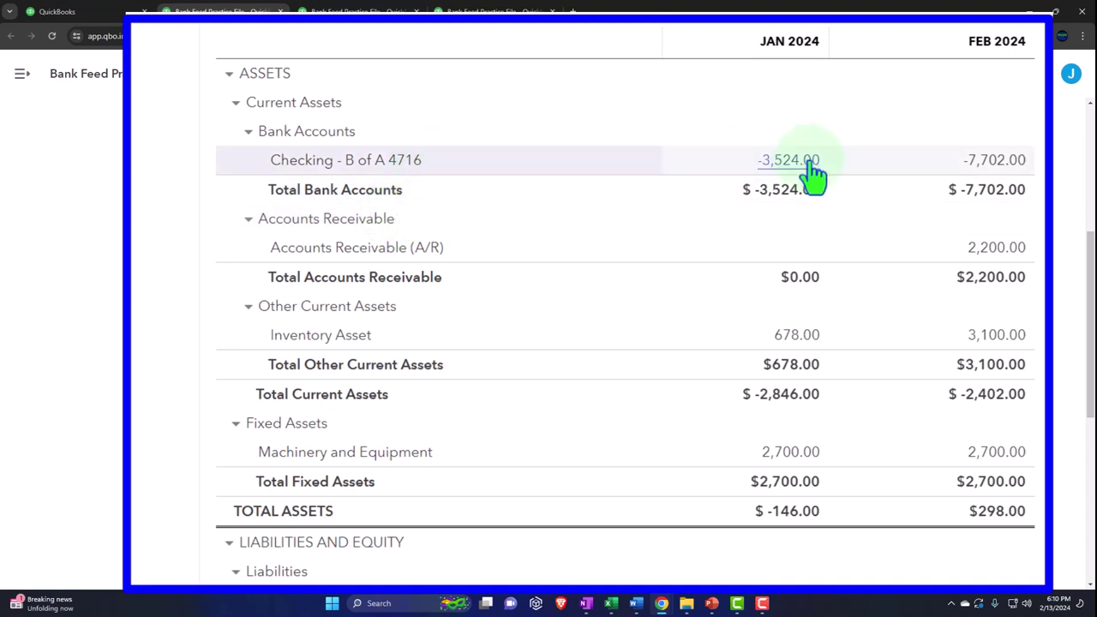
{"action": "scroll", "coordinate": [813, 175], "scroll_direction": "down", "scroll_amount": 1}
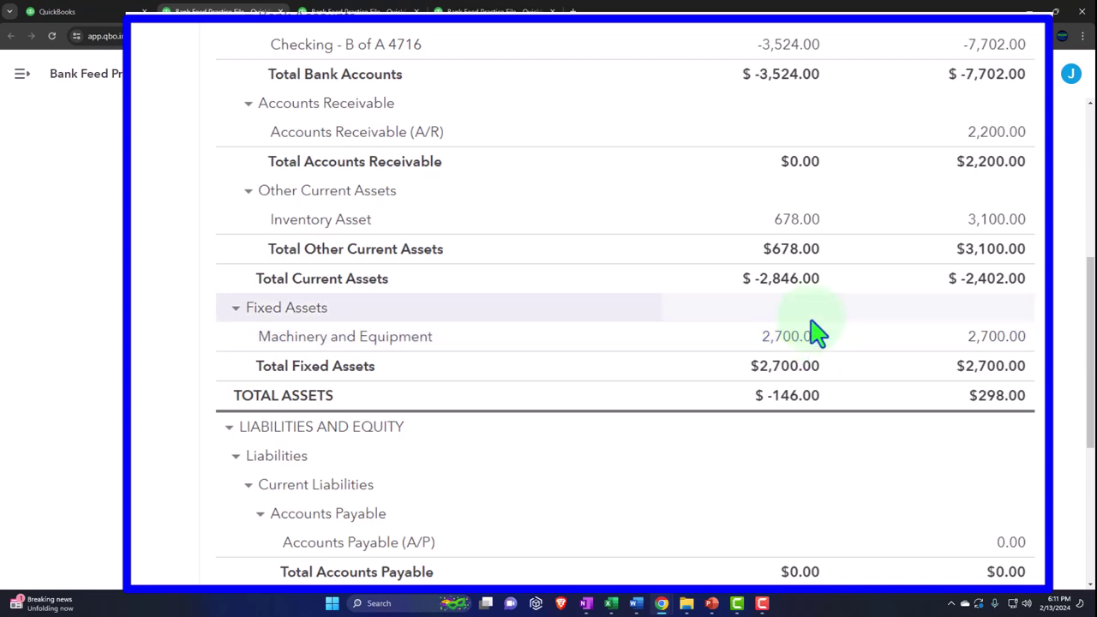
{"action": "scroll", "coordinate": [816, 343], "scroll_direction": "down", "scroll_amount": 5}
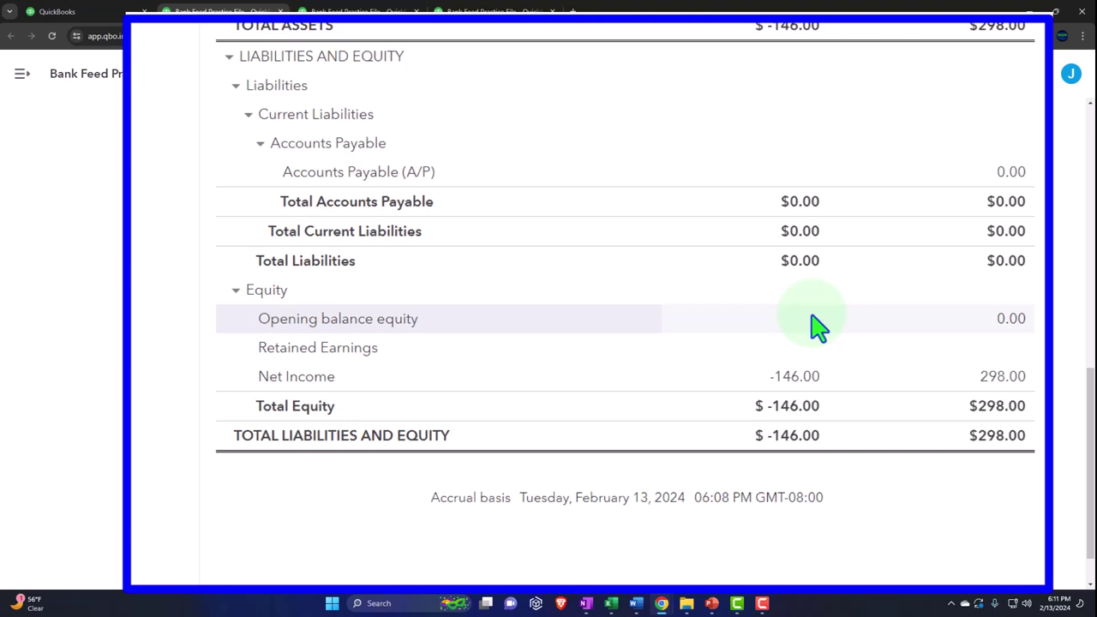
{"action": "scroll", "coordinate": [818, 324], "scroll_direction": "up", "scroll_amount": 8}
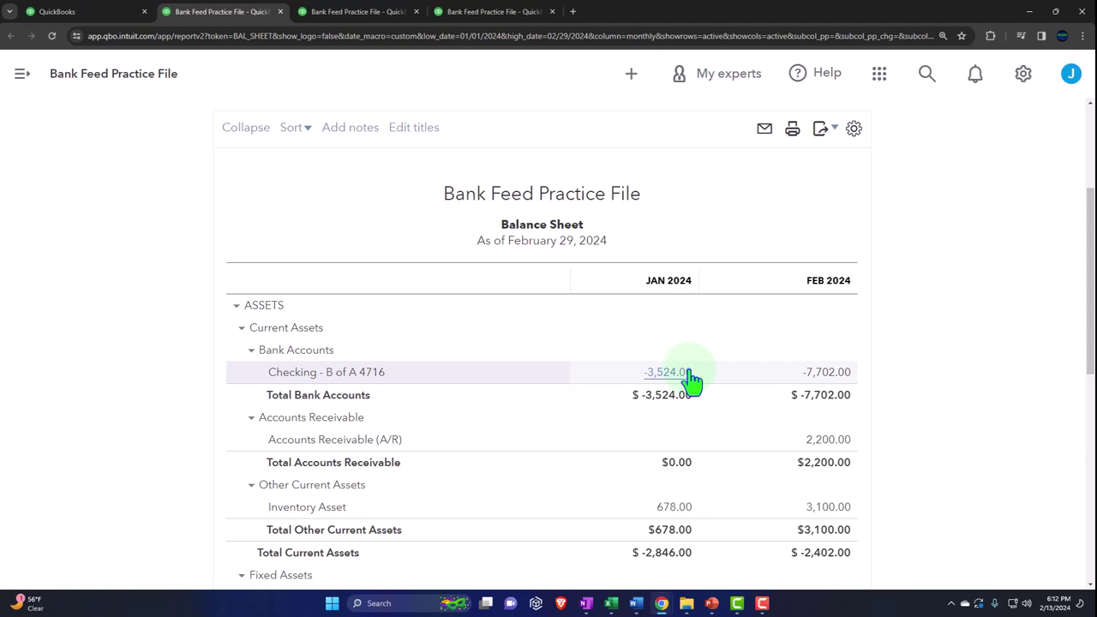
- Zoom the browser to 175% so the Balance Sheet rows and figures read larger
{"action": "key", "text": "ctrl+plus"}
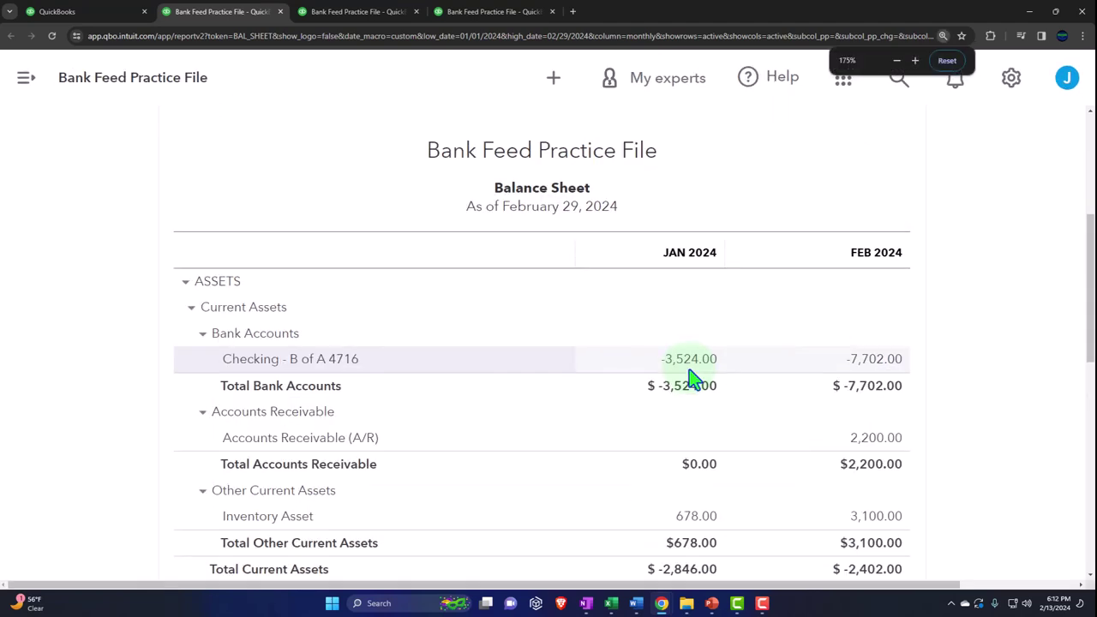
{"action": "scroll", "coordinate": [693, 377], "scroll_direction": "down", "scroll_amount": 1}
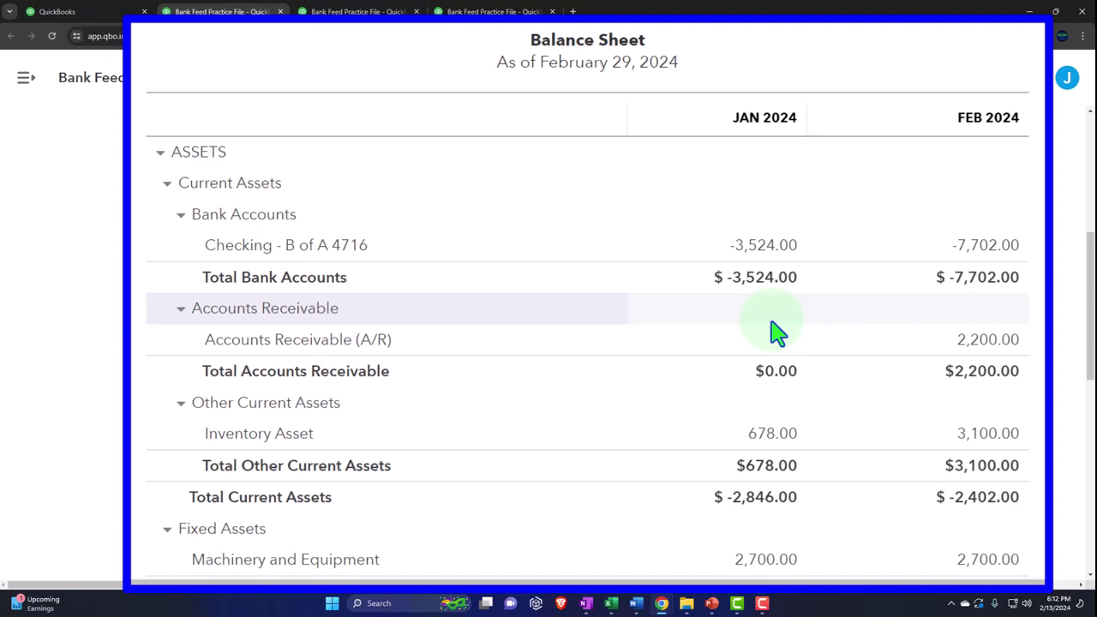
{"action": "left_click", "coordinate": [358, 11]}
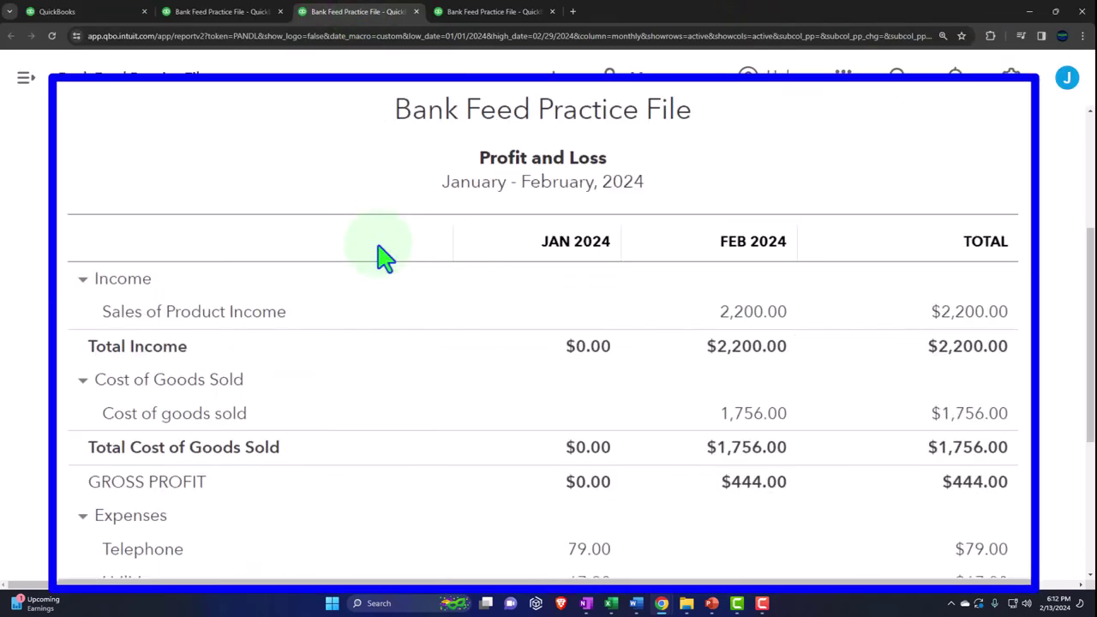
{"action": "scroll", "coordinate": [607, 221], "scroll_direction": "down", "scroll_amount": 1}
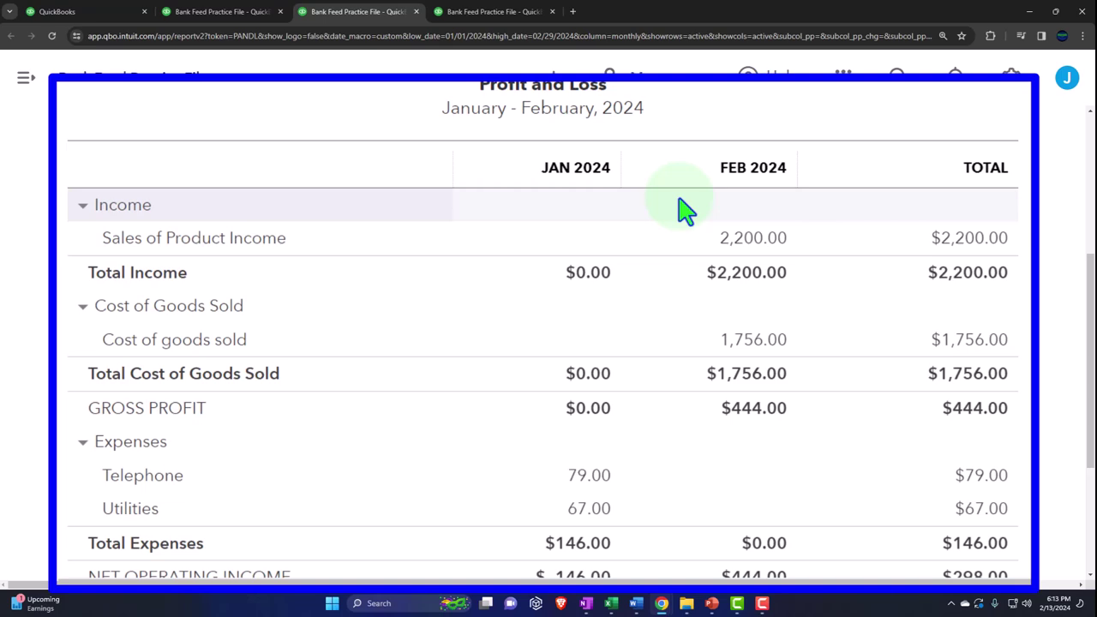
{"action": "left_click", "coordinate": [238, 14]}
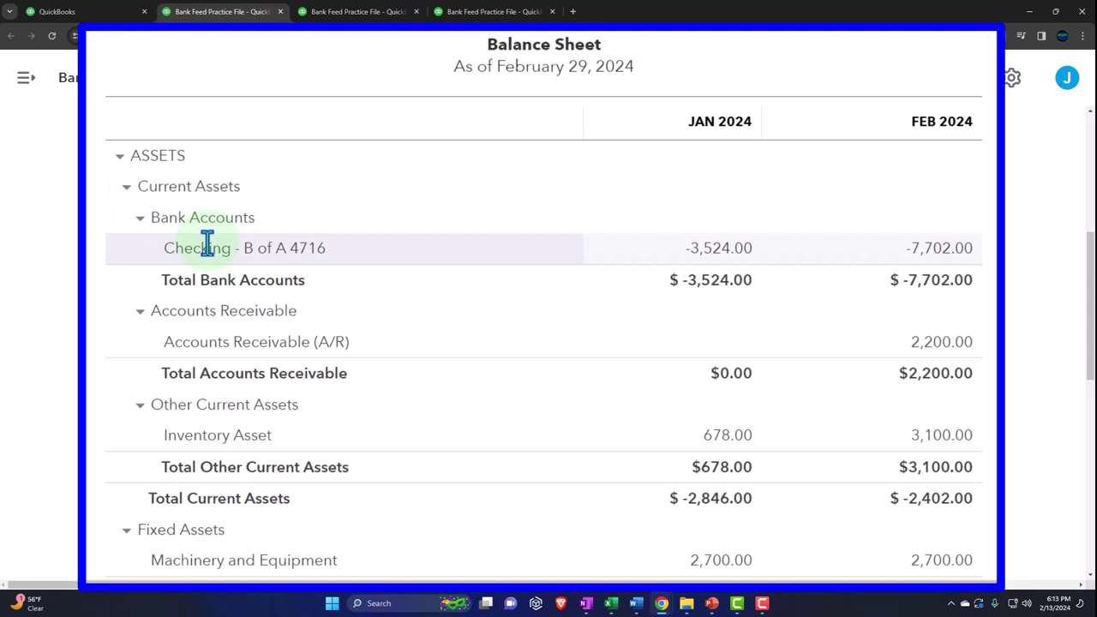
{"action": "scroll", "coordinate": [207, 244], "scroll_direction": "down", "scroll_amount": 2}
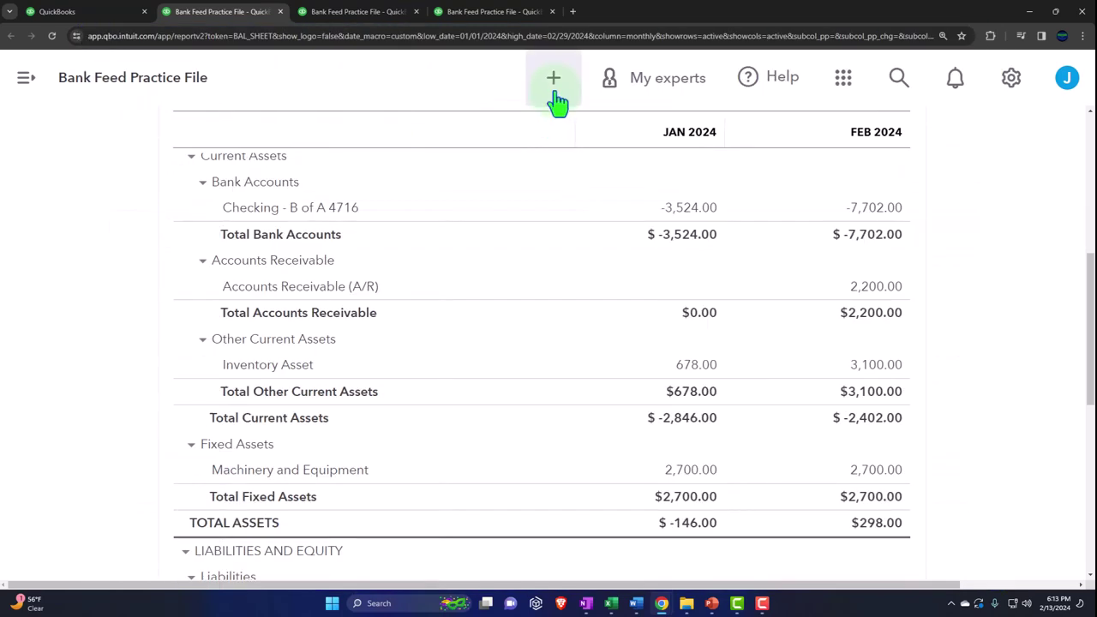
{"action": "left_click", "coordinate": [554, 86]}
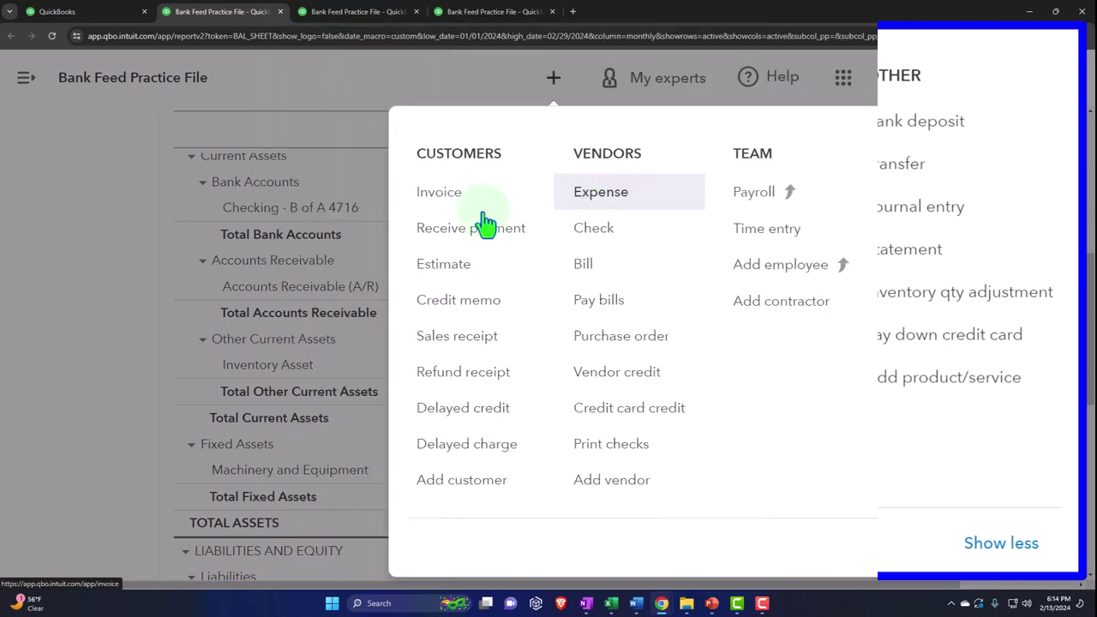
{"action": "left_click", "coordinate": [59, 223]}
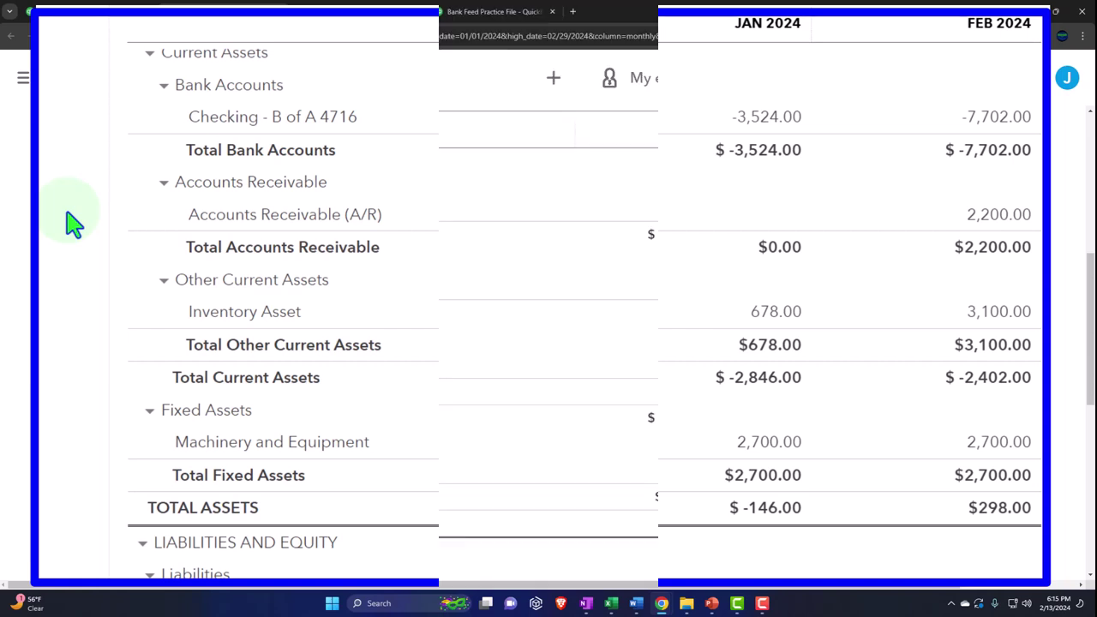
{"action": "scroll", "coordinate": [125, 289], "scroll_direction": "up", "scroll_amount": 2}
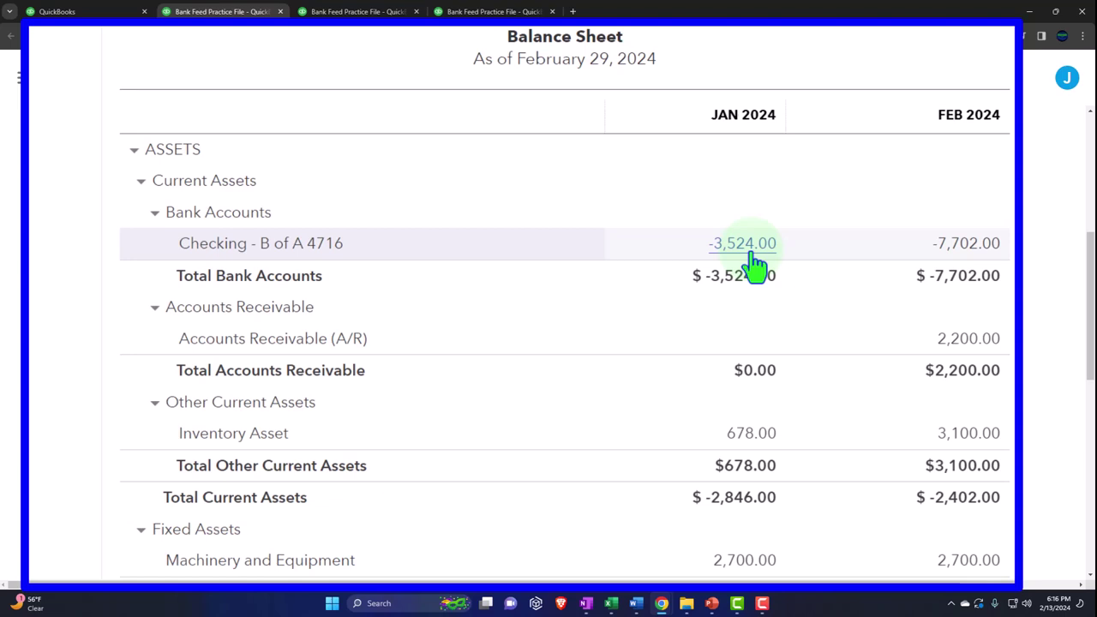
{"action": "left_click", "coordinate": [360, 11]}
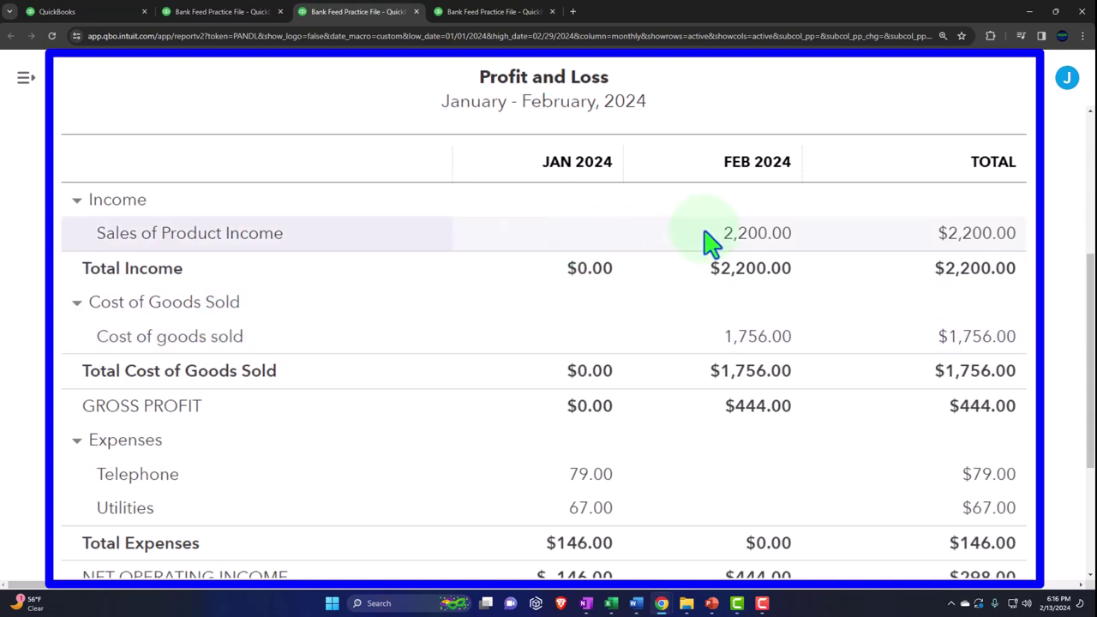
{"action": "left_click", "coordinate": [221, 11]}
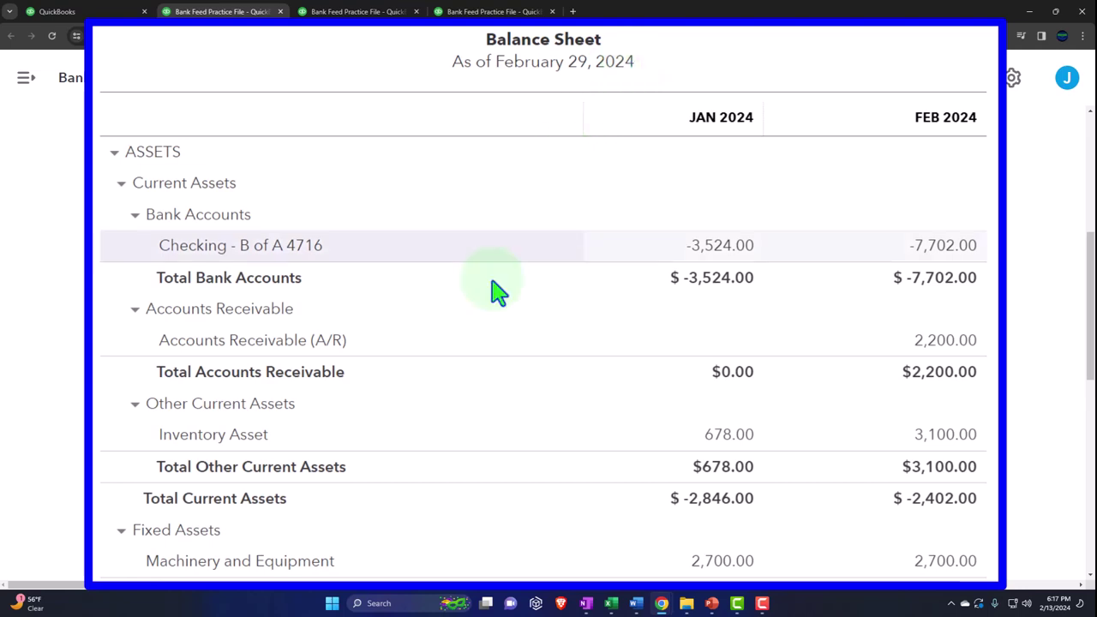
{"action": "scroll", "coordinate": [460, 328], "scroll_direction": "down", "scroll_amount": 2}
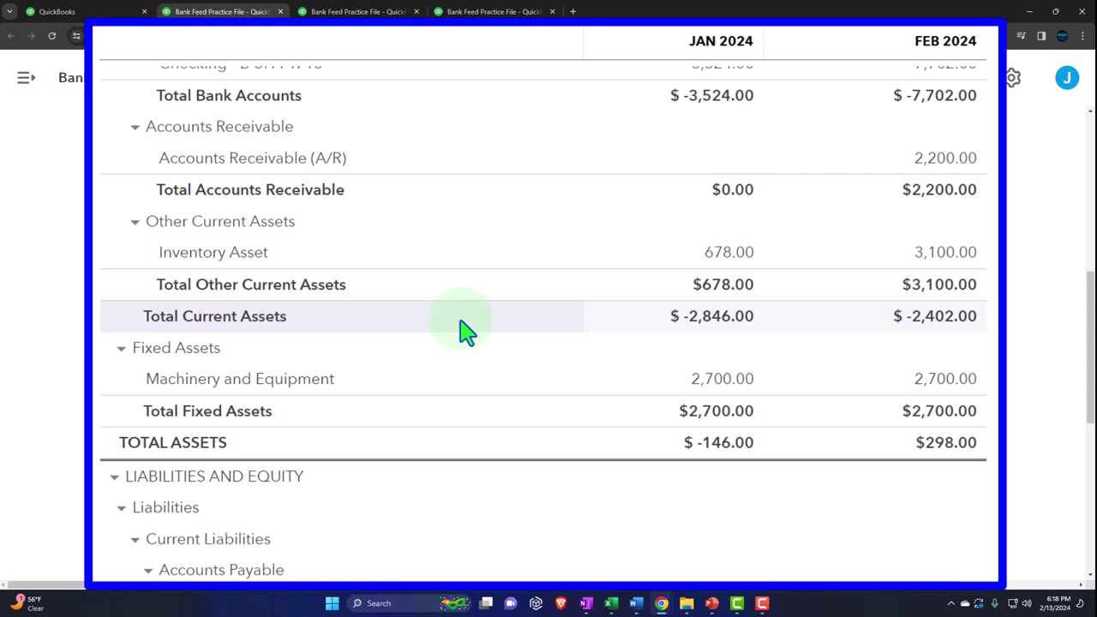
{"action": "scroll", "coordinate": [462, 330], "scroll_direction": "up", "scroll_amount": 3}
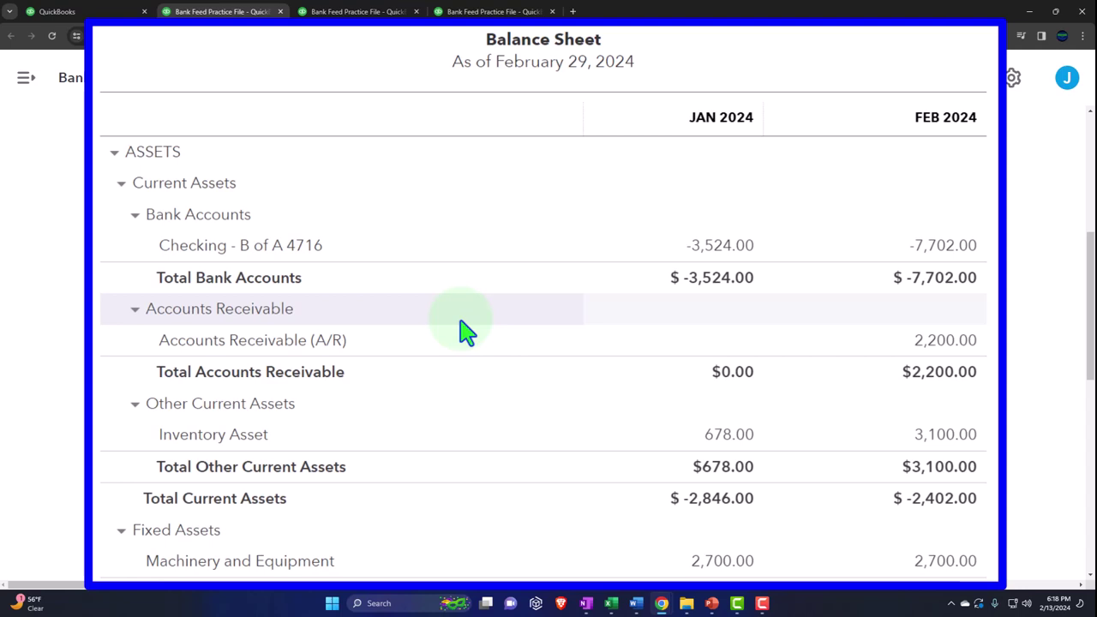
{"action": "scroll", "coordinate": [463, 330], "scroll_direction": "down", "scroll_amount": 1}
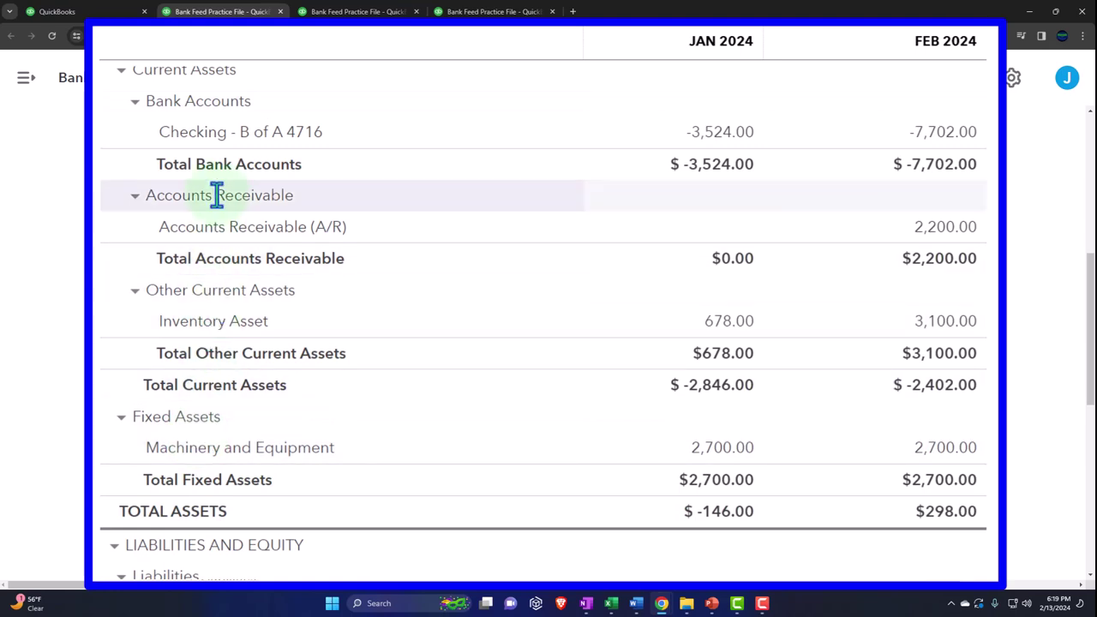
- In the other QuickBooks tab, open the Chart of accounts via Bank transactions, menu collapsed
{"action": "left_click", "coordinate": [101, 15]}
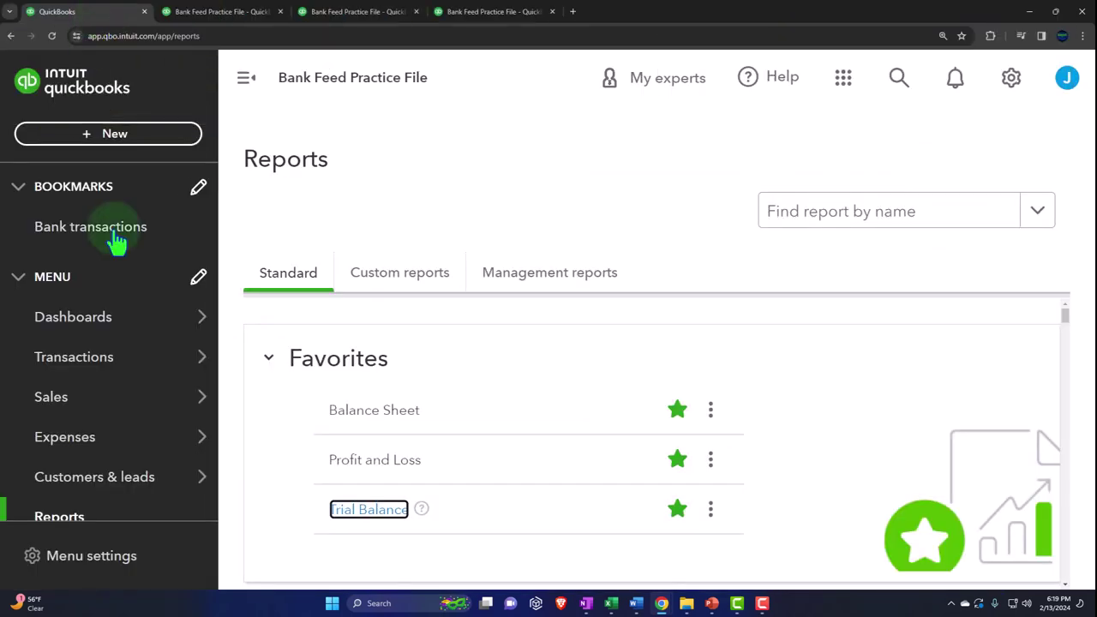
{"action": "key", "text": "ctrl+minus"}
{"action": "mouse_move", "coordinate": [152, 284]}
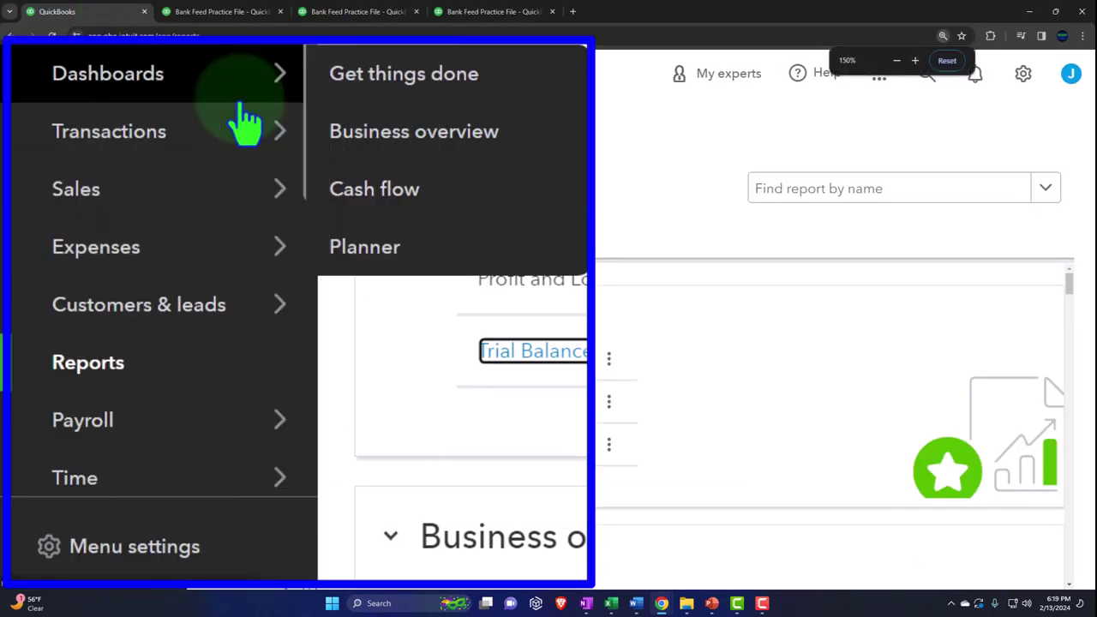
{"action": "mouse_move", "coordinate": [97, 79]}
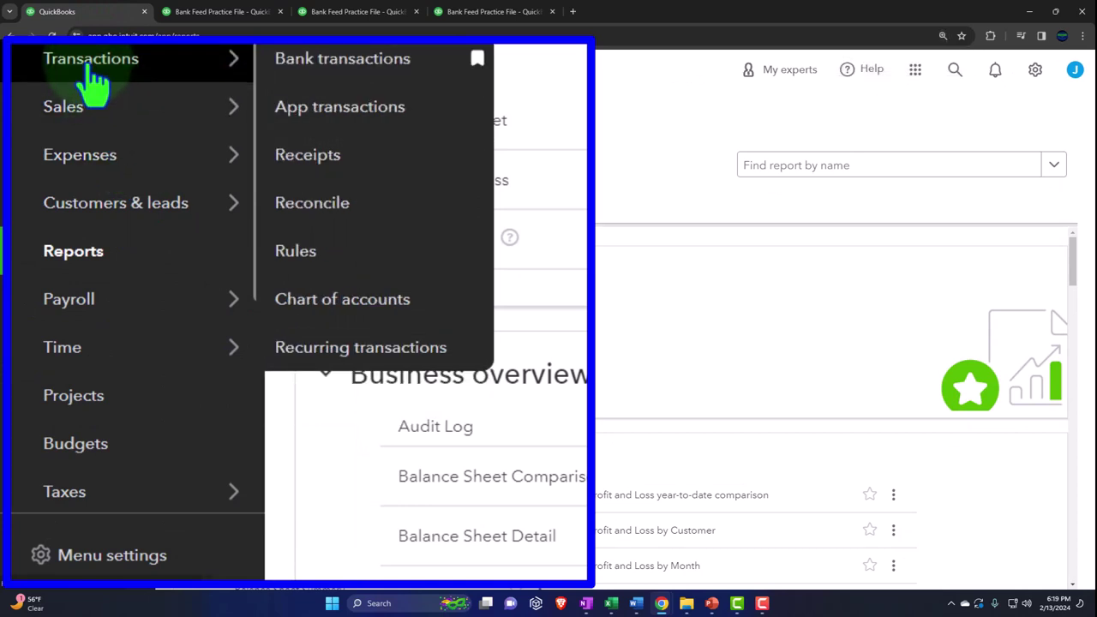
{"action": "left_click", "coordinate": [89, 68]}
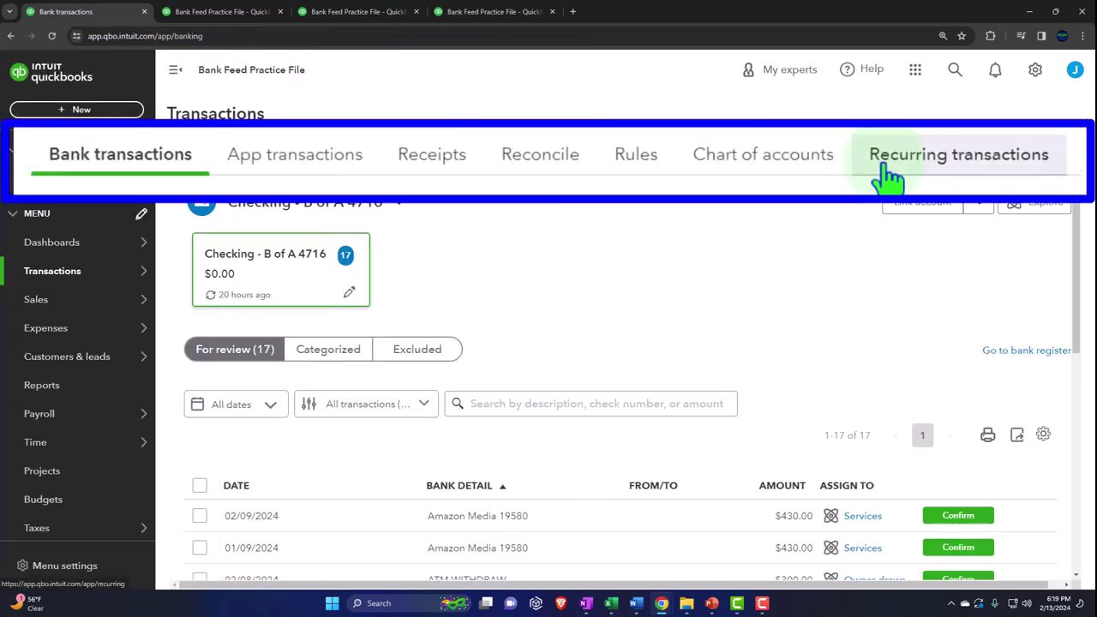
{"action": "left_click", "coordinate": [658, 159]}
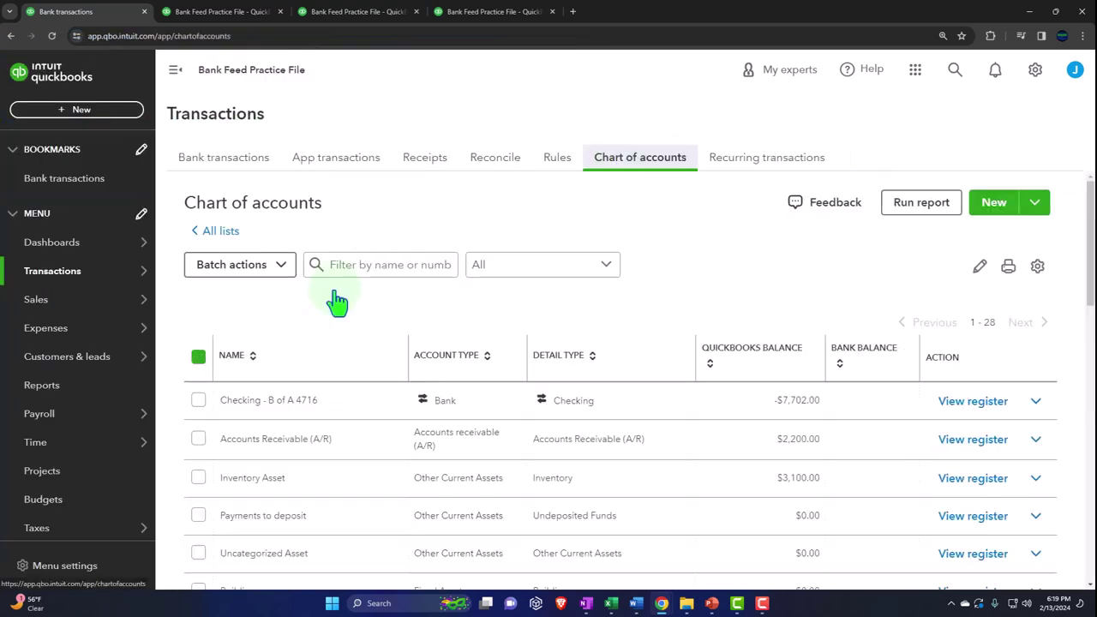
{"action": "left_click", "coordinate": [175, 70]}
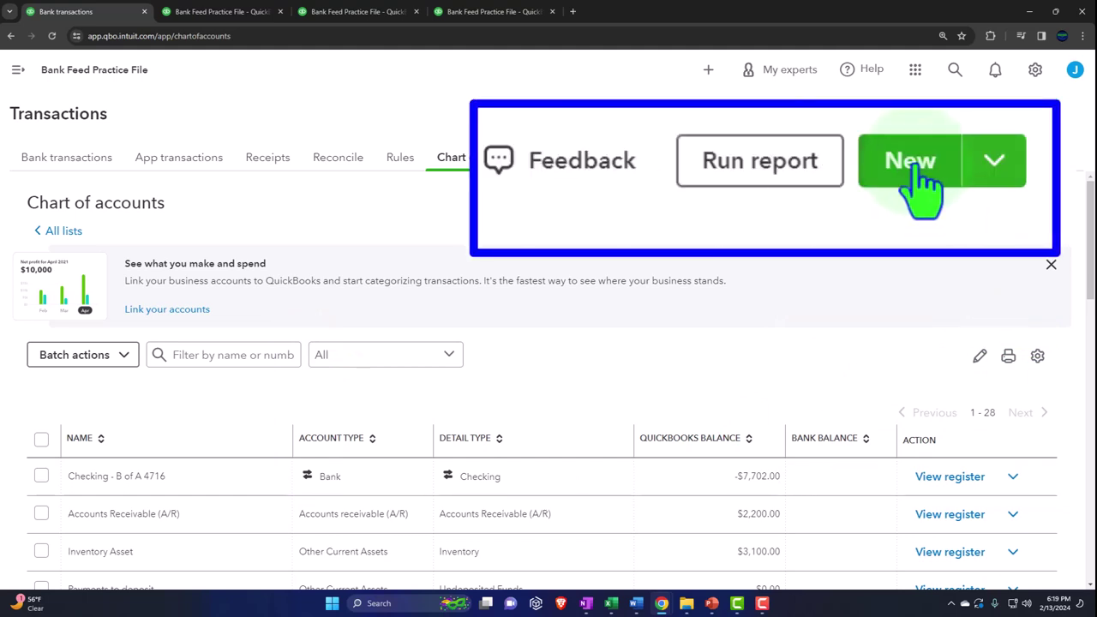
- Start a new account with type Other Current Assets and detail type Investments - Other
{"action": "left_click", "coordinate": [994, 205]}
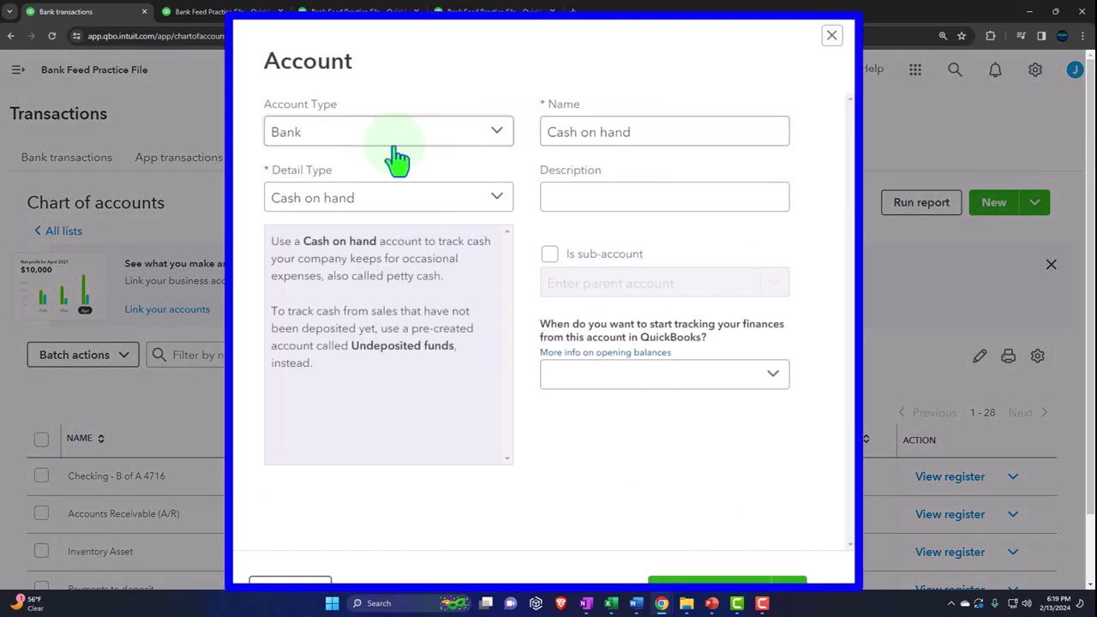
{"action": "left_click", "coordinate": [347, 137]}
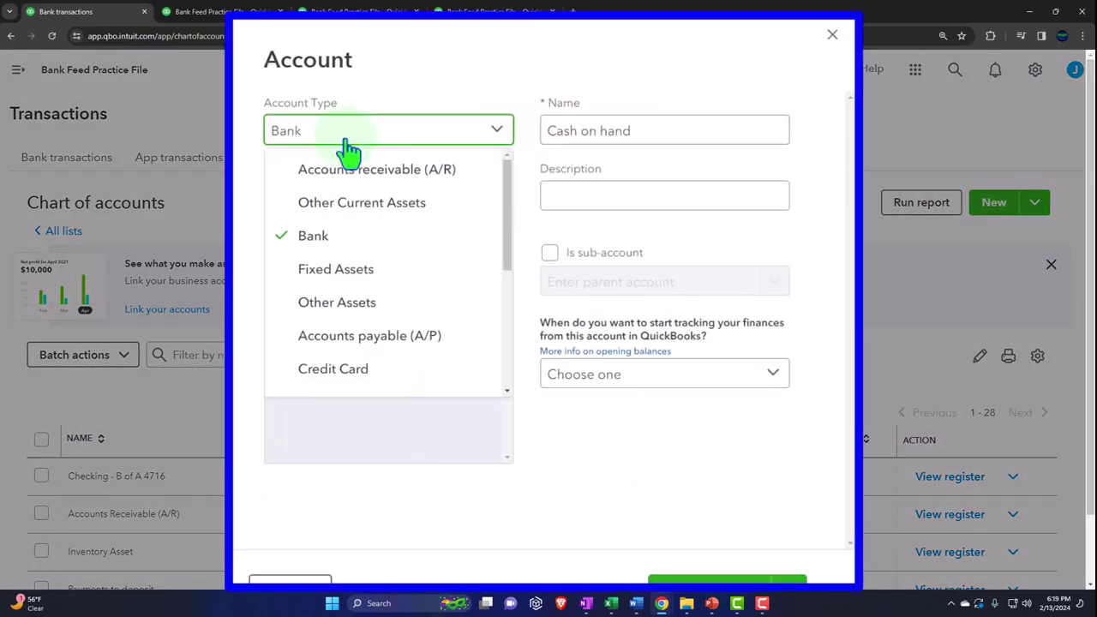
{"action": "left_click", "coordinate": [354, 313]}
{"action": "left_click", "coordinate": [436, 203]}
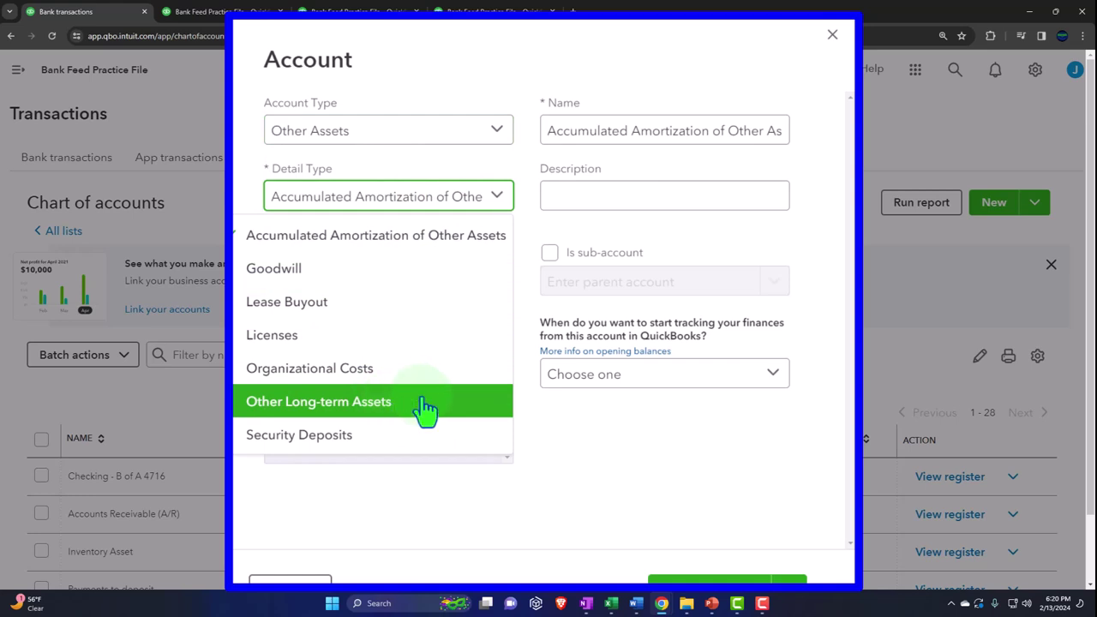
{"action": "left_click", "coordinate": [463, 137]}
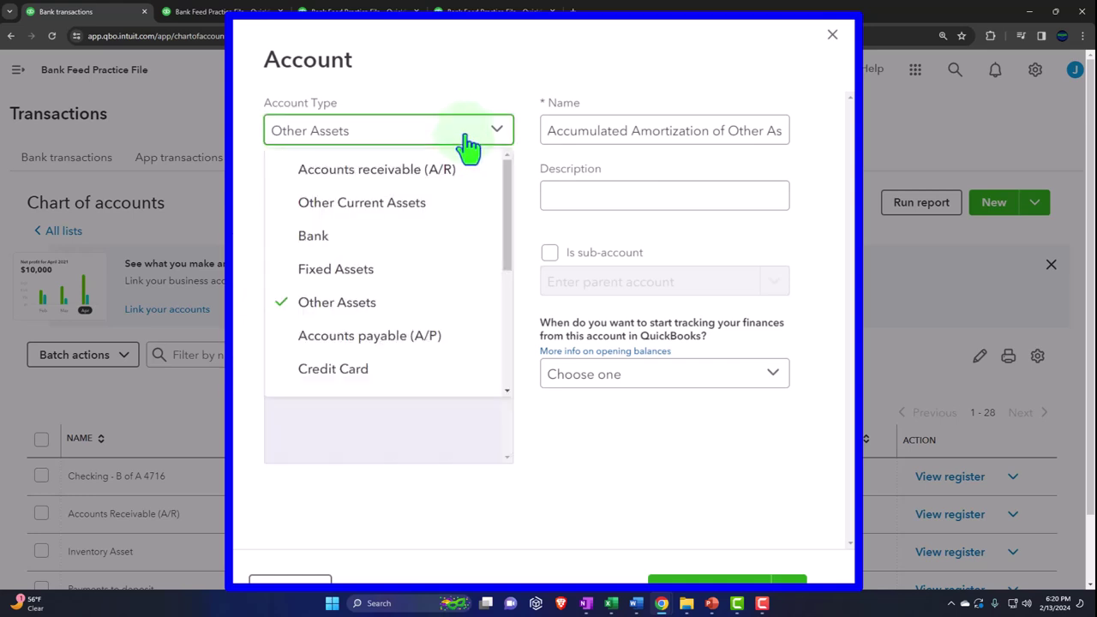
{"action": "left_click", "coordinate": [435, 204]}
{"action": "left_click", "coordinate": [435, 204]}
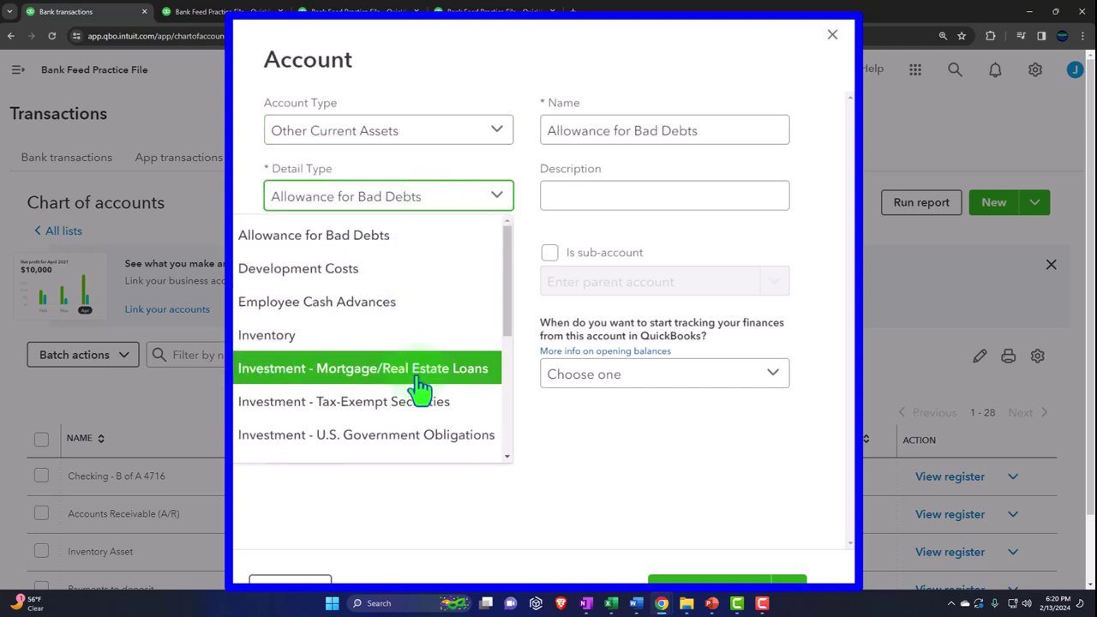
{"action": "scroll", "coordinate": [435, 416], "scroll_direction": "down", "scroll_amount": 1}
{"action": "scroll", "coordinate": [433, 394], "scroll_direction": "down", "scroll_amount": 2}
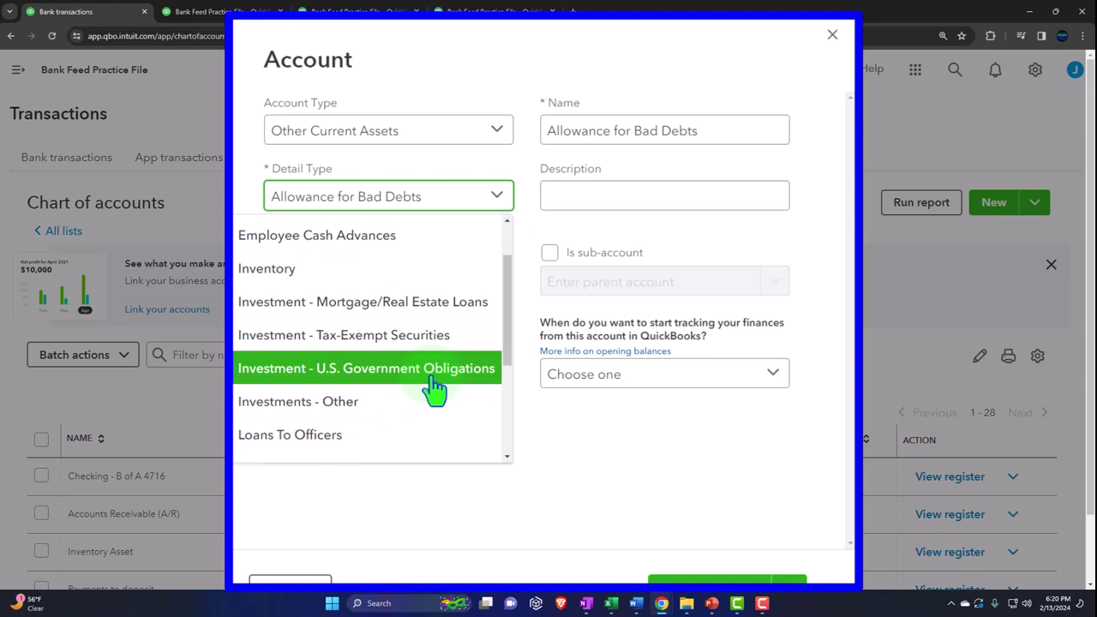
{"action": "scroll", "coordinate": [428, 390], "scroll_direction": "down", "scroll_amount": 2}
{"action": "left_click", "coordinate": [429, 336]}
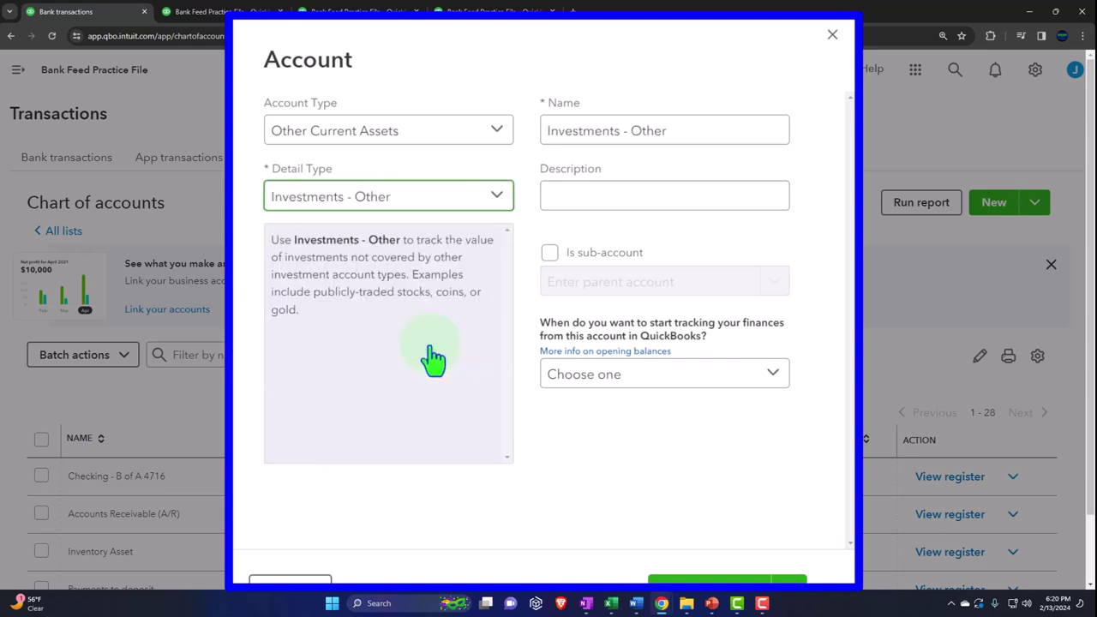
- Name the account 'Investments - Stock & Bonds' and save it
{"action": "triple_click", "coordinate": [684, 139]}
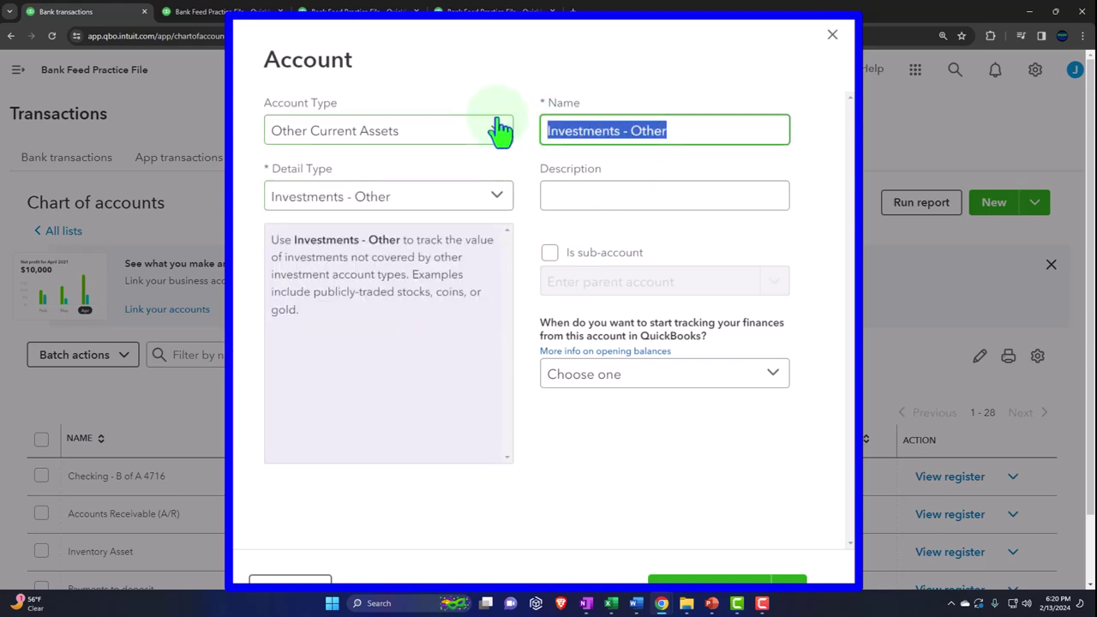
{"action": "type", "text": "Investments "}
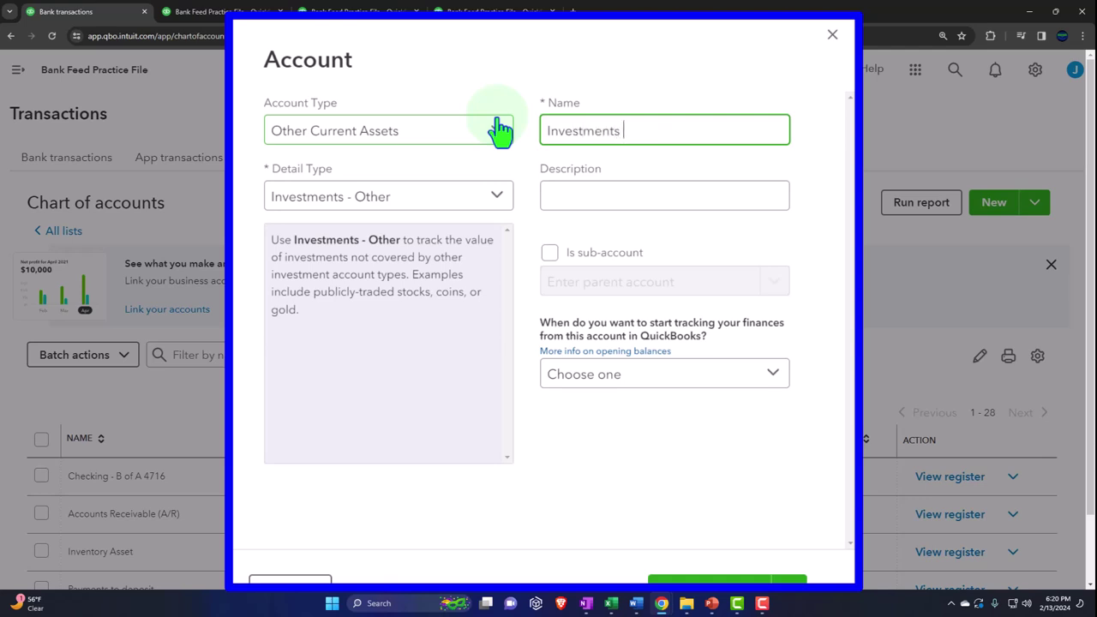
{"action": "type", "text": "- Stock & Bon"}
{"action": "key", "text": "BackSpace"}
{"action": "type", "text": "onds"}
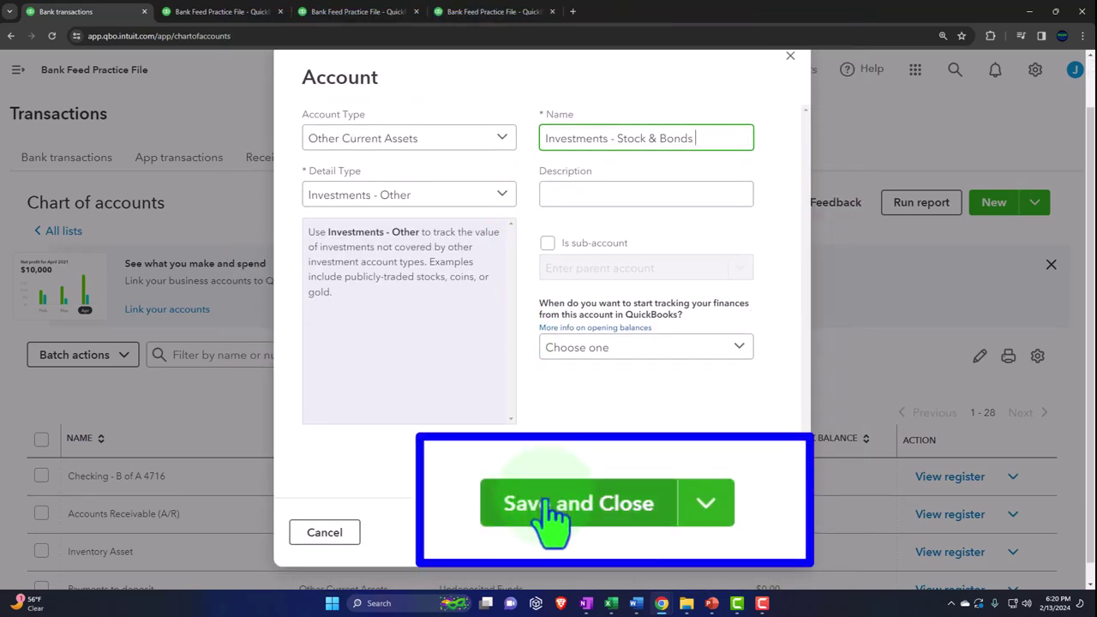
{"action": "left_click", "coordinate": [553, 514]}
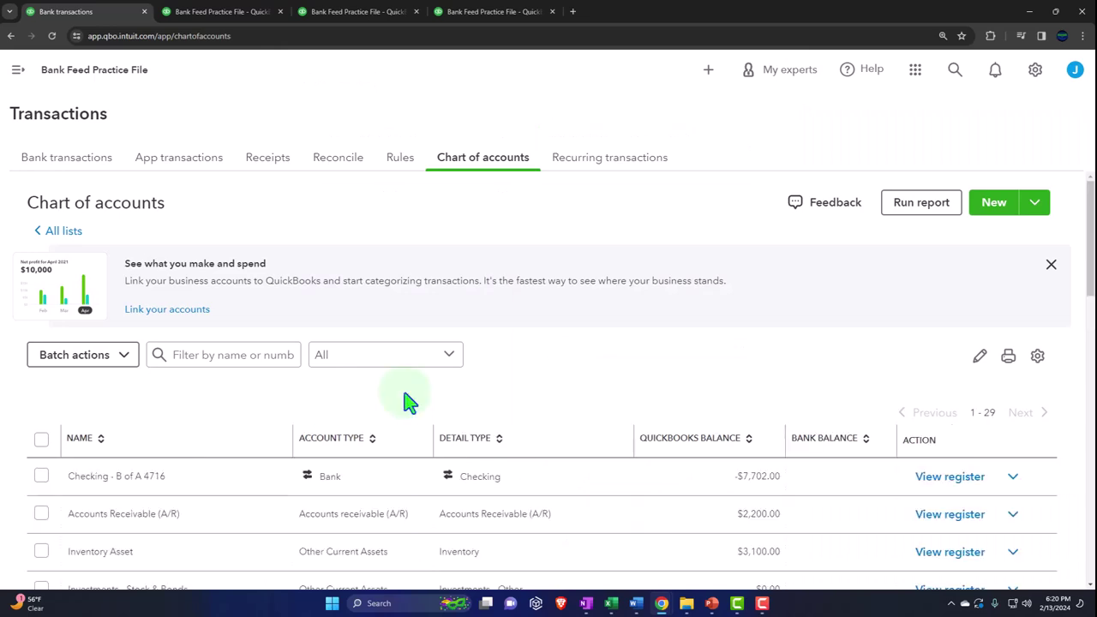
- Scroll the chart of accounts to find Investments - Stock & Bonds, then begin another account
{"action": "scroll", "coordinate": [406, 401], "scroll_direction": "down", "scroll_amount": 2}
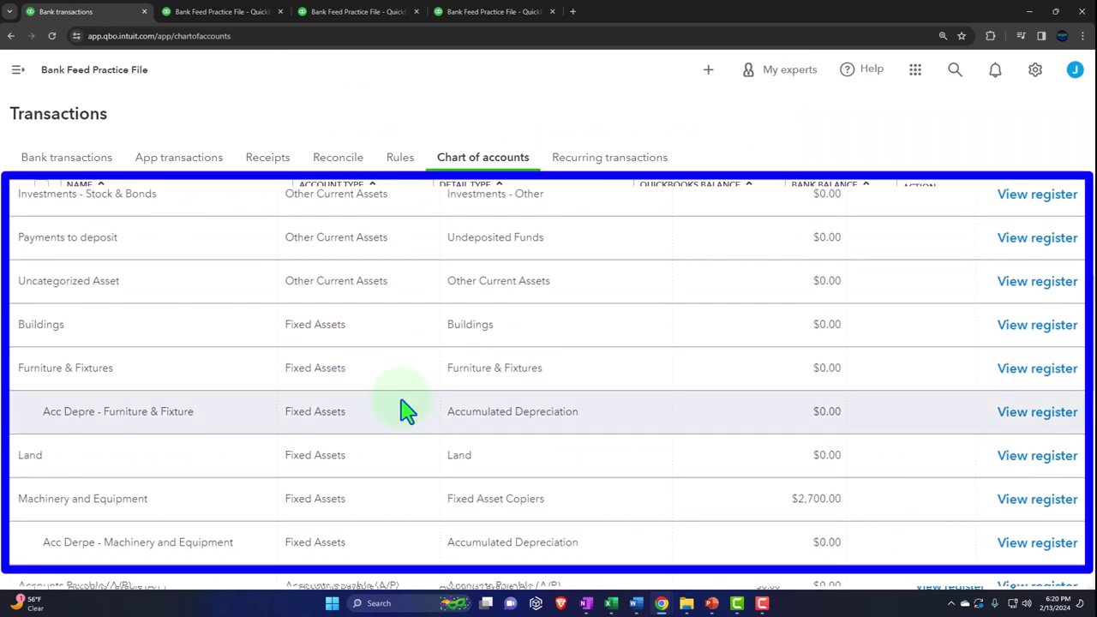
{"action": "scroll", "coordinate": [406, 411], "scroll_direction": "down", "scroll_amount": 2}
{"action": "scroll", "coordinate": [407, 411], "scroll_direction": "up", "scroll_amount": 5}
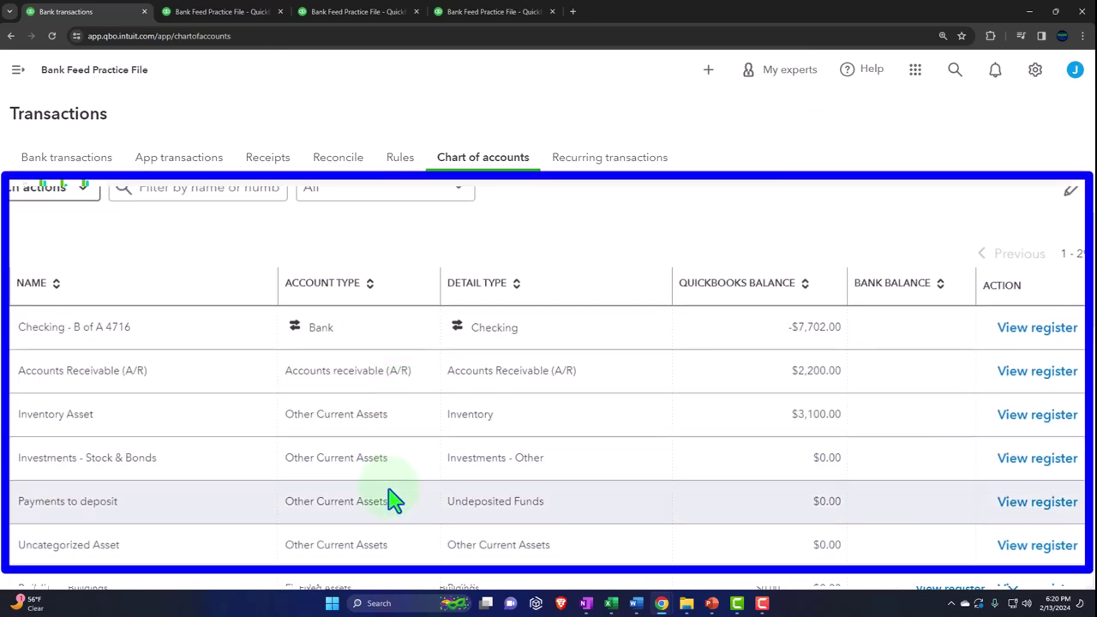
{"action": "scroll", "coordinate": [392, 499], "scroll_direction": "up", "scroll_amount": 1}
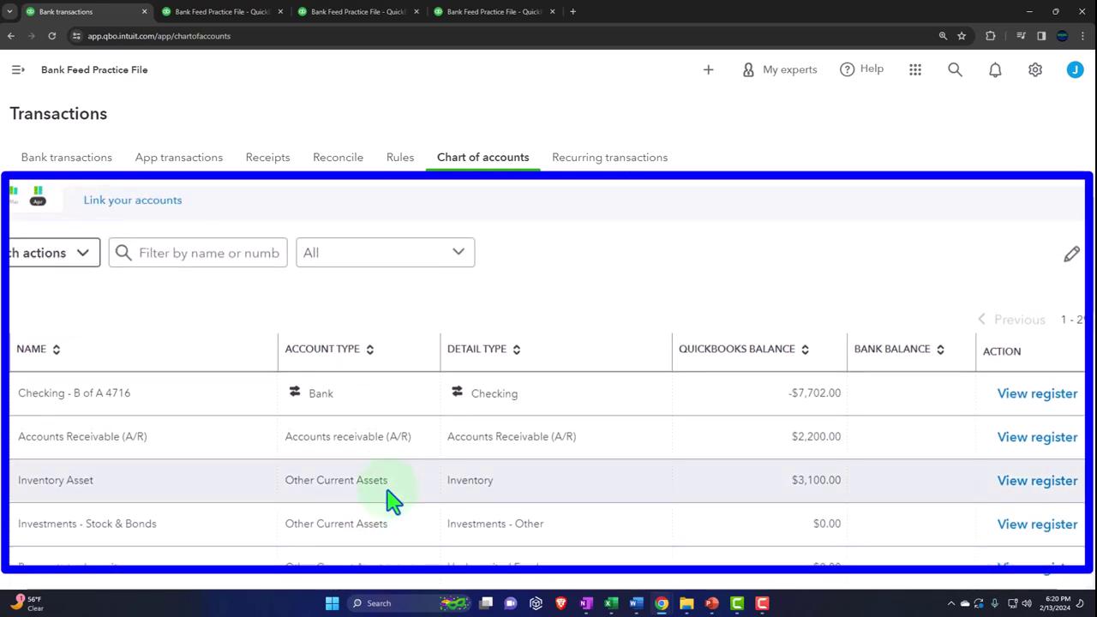
{"action": "scroll", "coordinate": [389, 499], "scroll_direction": "down", "scroll_amount": 1}
{"action": "scroll", "coordinate": [387, 499], "scroll_direction": "down", "scroll_amount": 1}
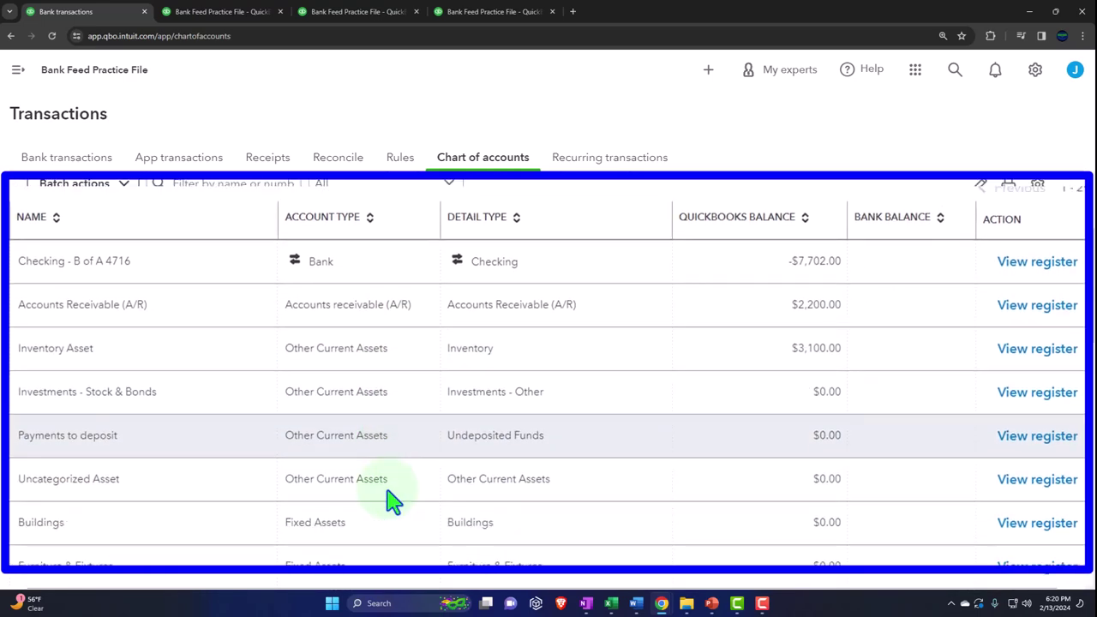
{"action": "scroll", "coordinate": [130, 415], "scroll_direction": "up", "scroll_amount": 3}
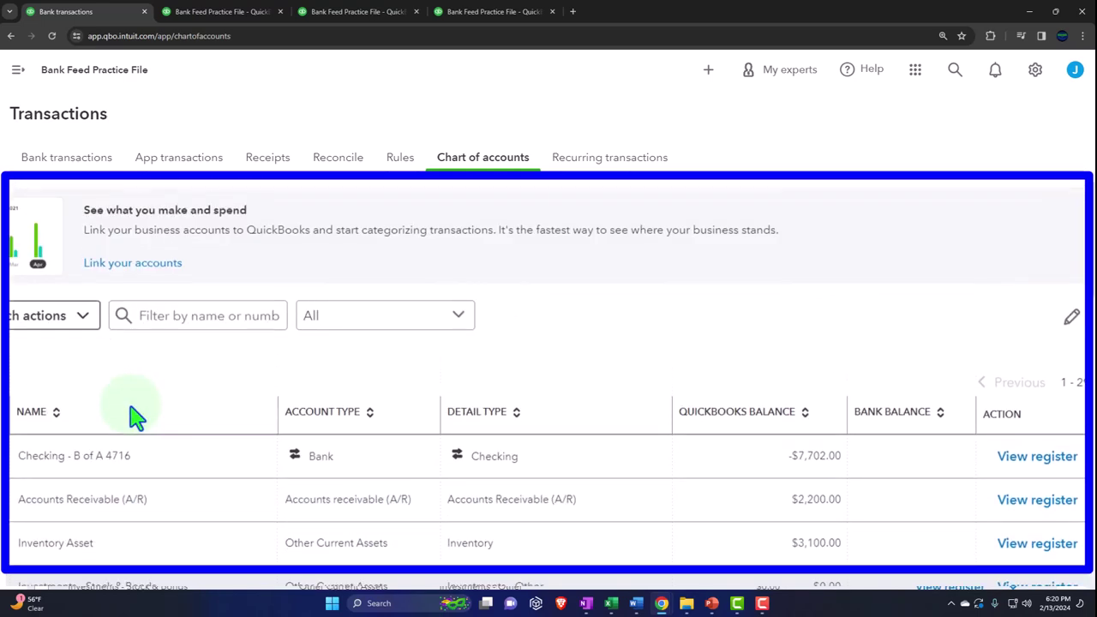
{"action": "left_click", "coordinate": [994, 202]}
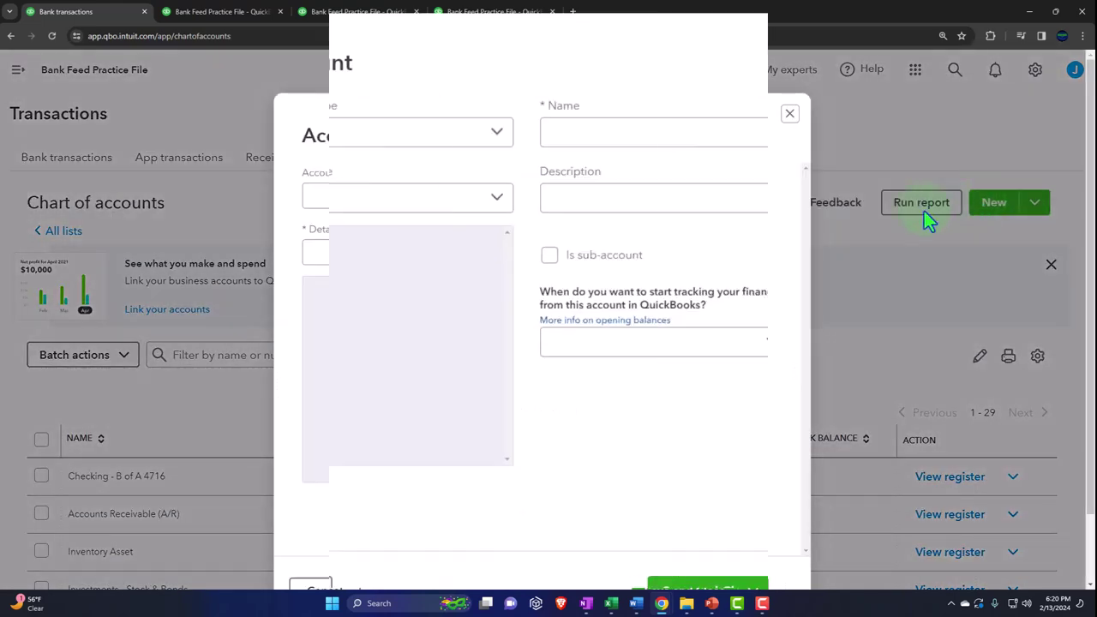
- Set type Other Current Assets, detail Investments - Other, and name it 'E-Trade - Investments'
{"action": "left_click", "coordinate": [502, 137]}
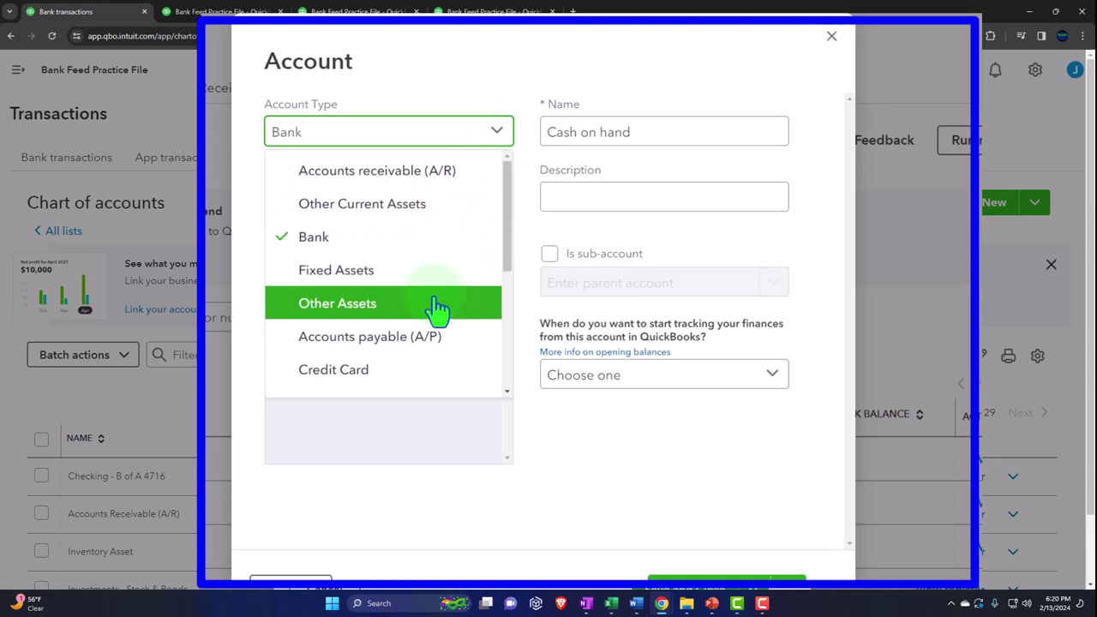
{"action": "left_click", "coordinate": [429, 206]}
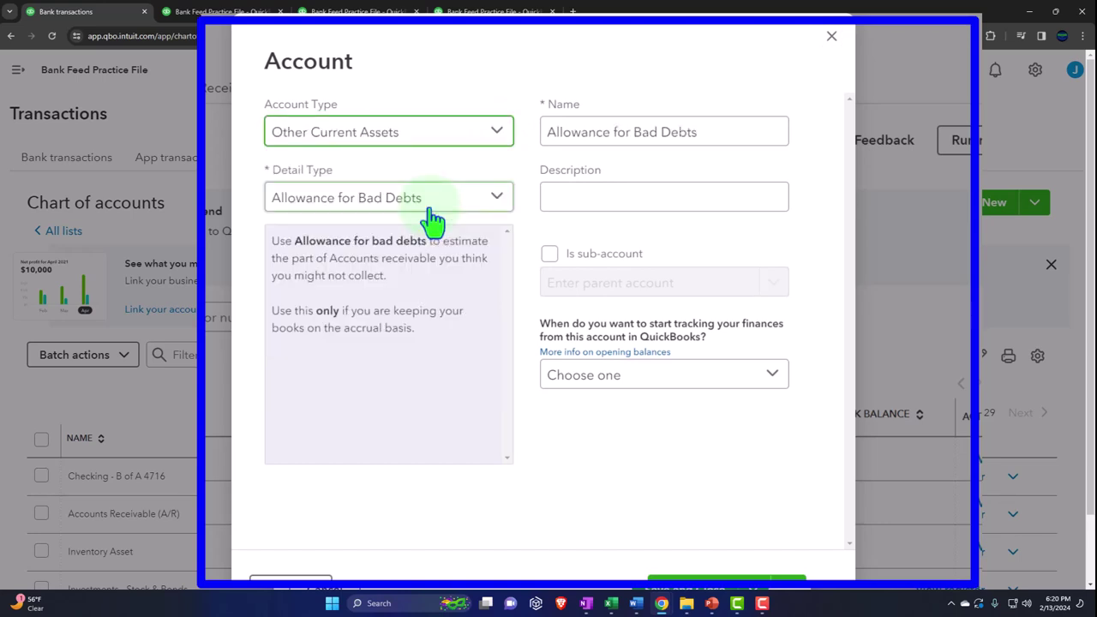
{"action": "left_click", "coordinate": [477, 211]}
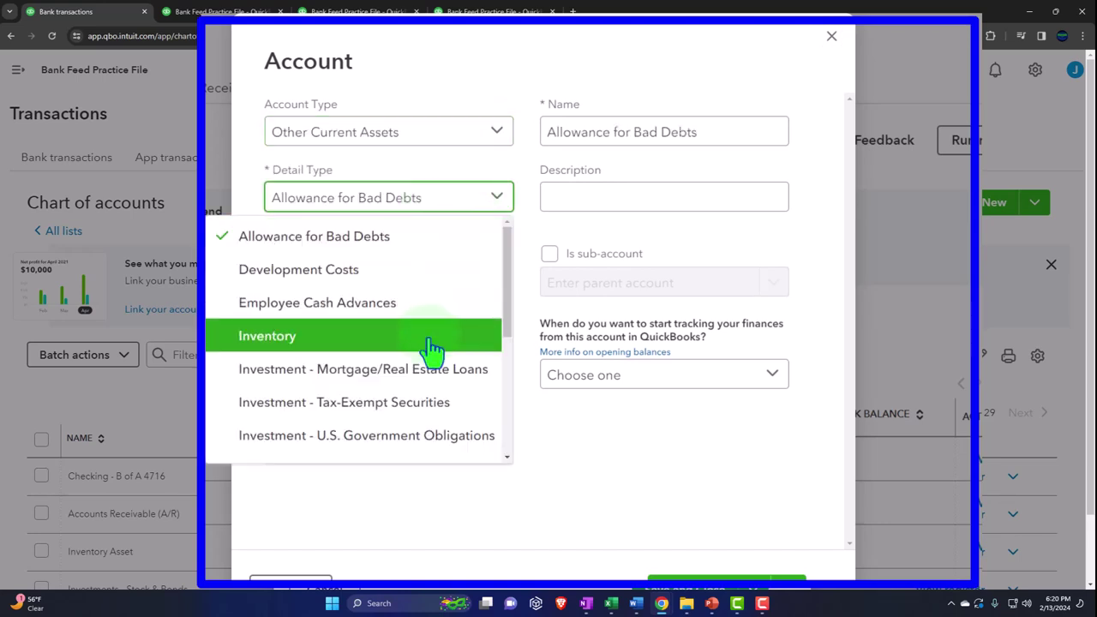
{"action": "scroll", "coordinate": [433, 385], "scroll_direction": "down", "scroll_amount": 1}
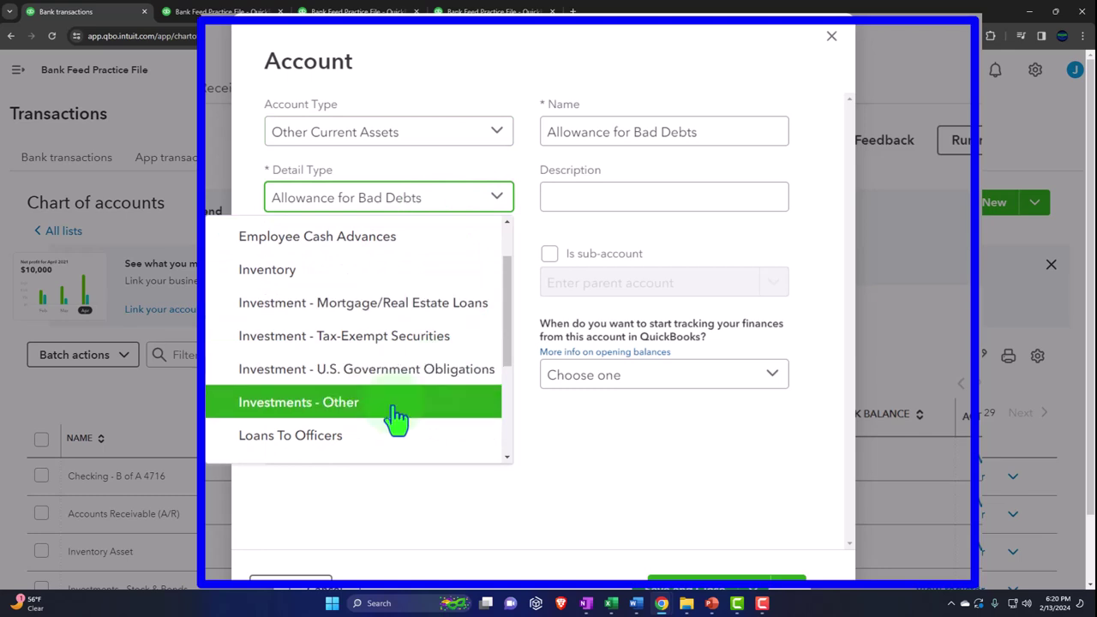
{"action": "left_click", "coordinate": [394, 401]}
{"action": "left_click_drag", "start_coordinate": [686, 134], "coordinate": [506, 137]}
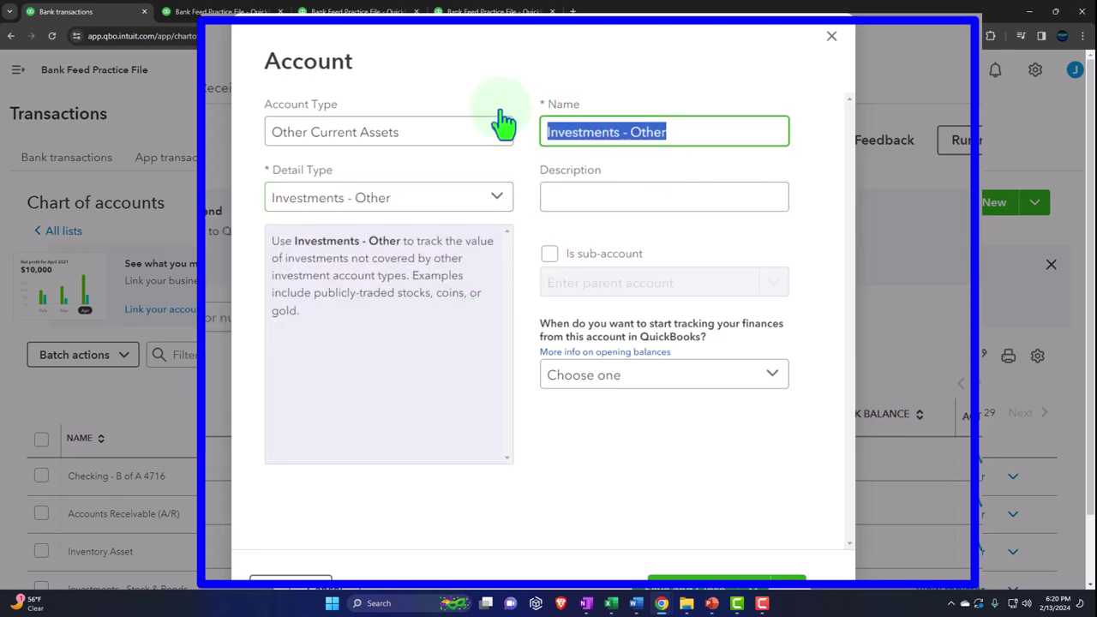
{"action": "key", "text": "End"}
{"action": "key", "text": "BackSpace"}
{"action": "key", "text": "BackSpace"}
{"action": "key", "text": "BackSpace"}
{"action": "key", "text": "BackSpace"}
{"action": "key", "text": "BackSpace"}
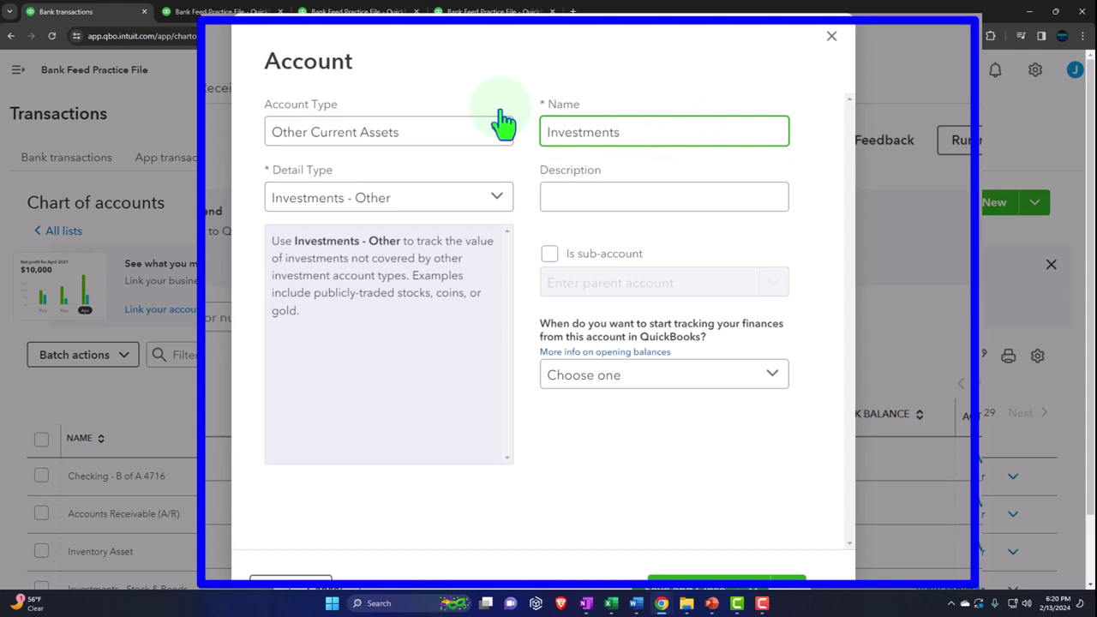
{"action": "type", "text": "E-Trade "}
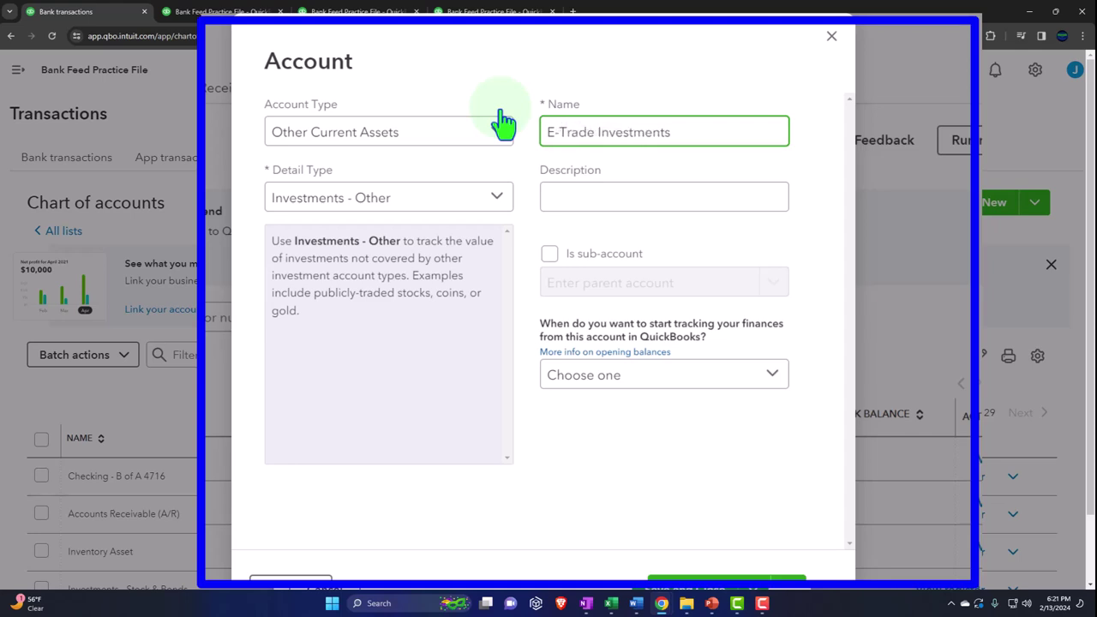
{"action": "type", "text": "-"}
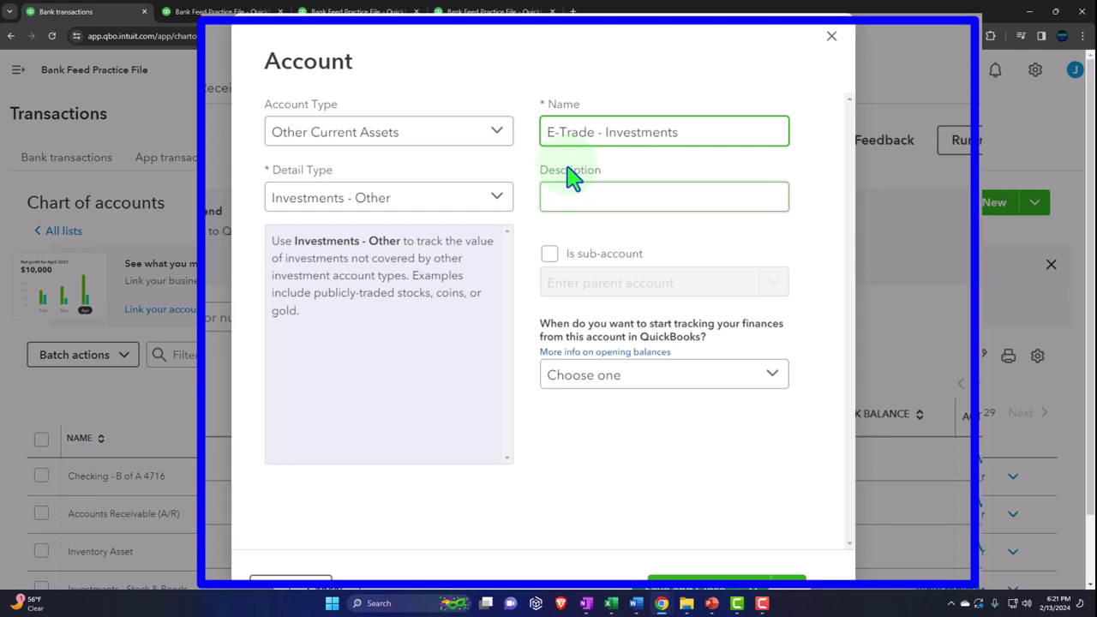
- Make E-Trade - Investments a sub-account of Investments - Stock & Bonds and save it
{"action": "scroll", "coordinate": [651, 193], "scroll_direction": "down", "scroll_amount": 1}
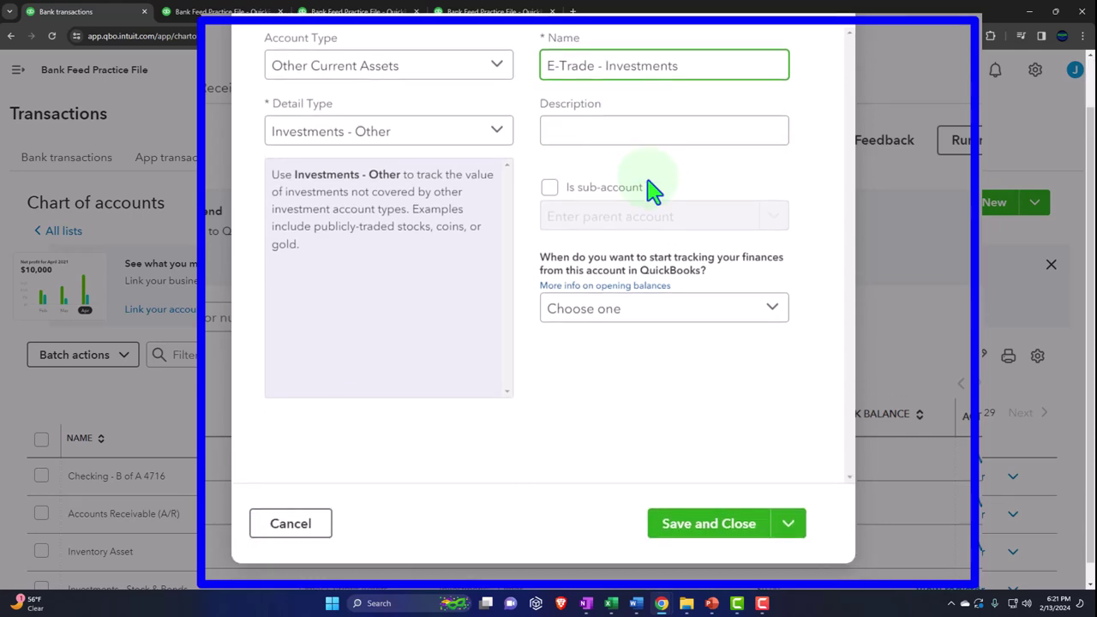
{"action": "left_click", "coordinate": [550, 187]}
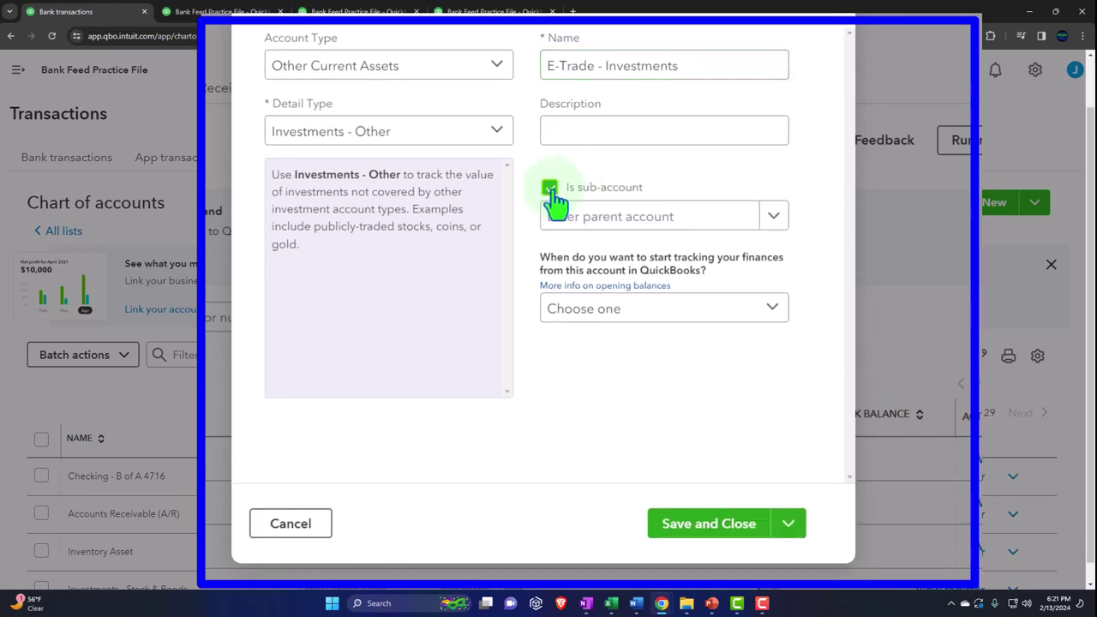
{"action": "left_click", "coordinate": [773, 217]}
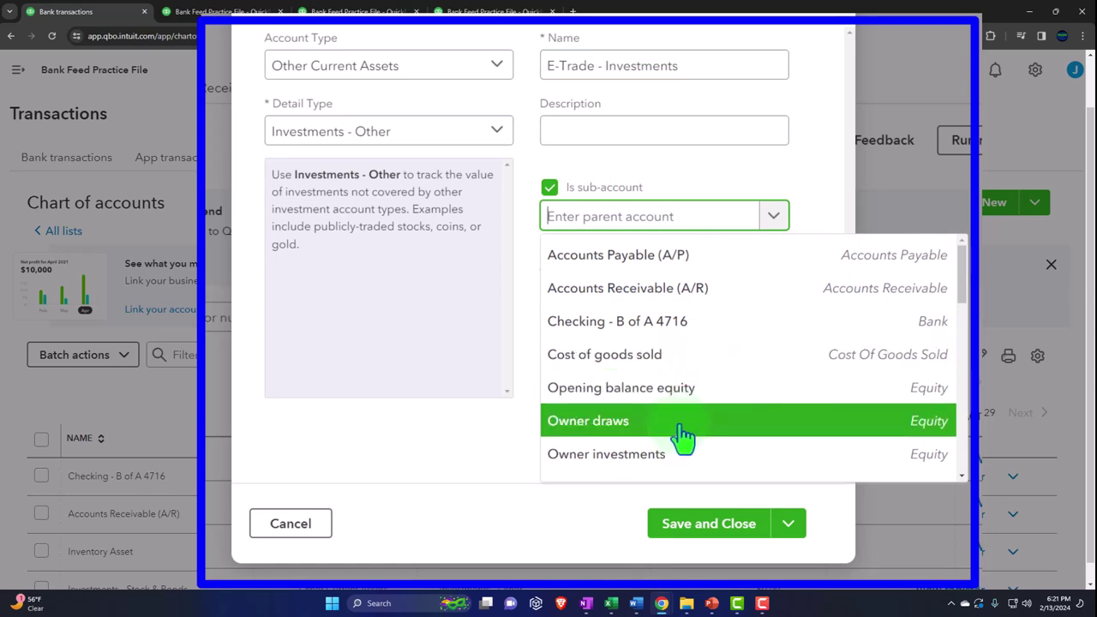
{"action": "scroll", "coordinate": [683, 437], "scroll_direction": "down", "scroll_amount": 4}
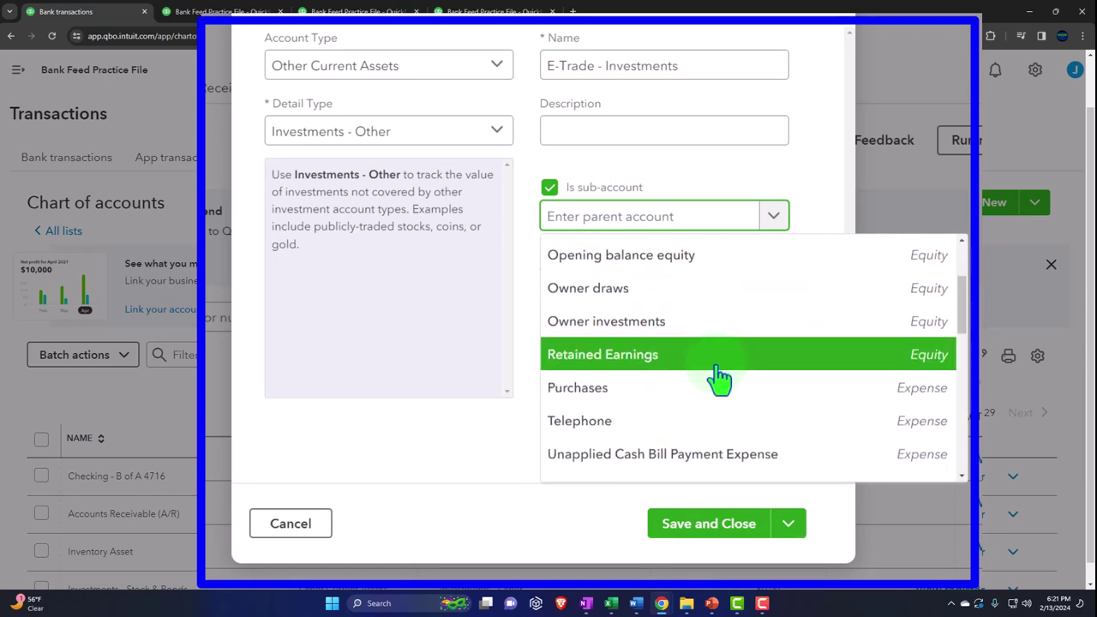
{"action": "type", "text": "inve"}
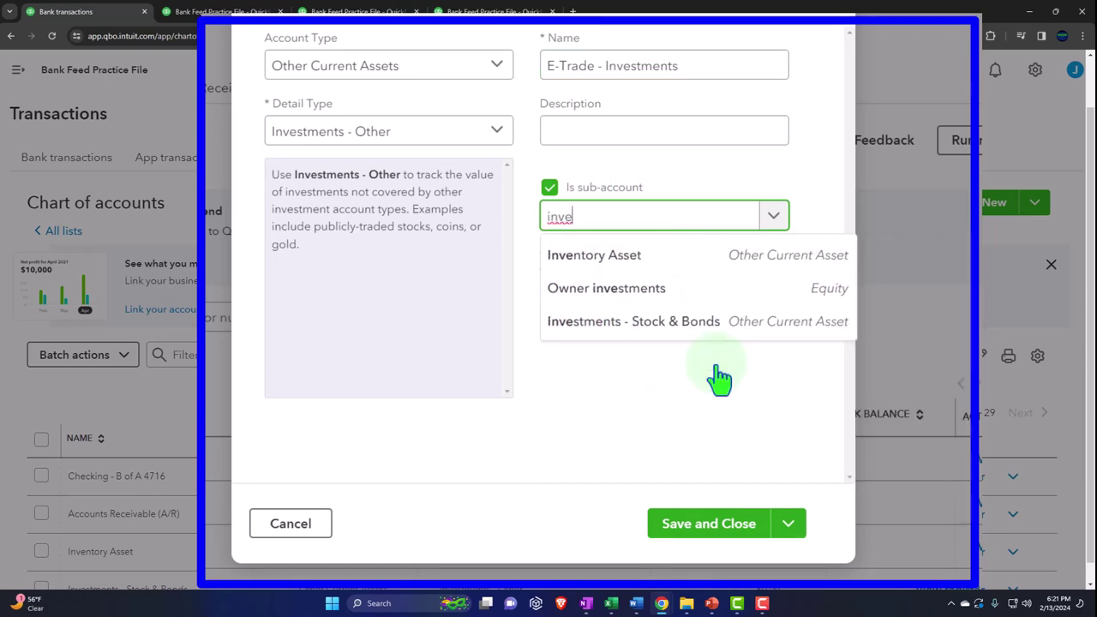
{"action": "left_click", "coordinate": [681, 324]}
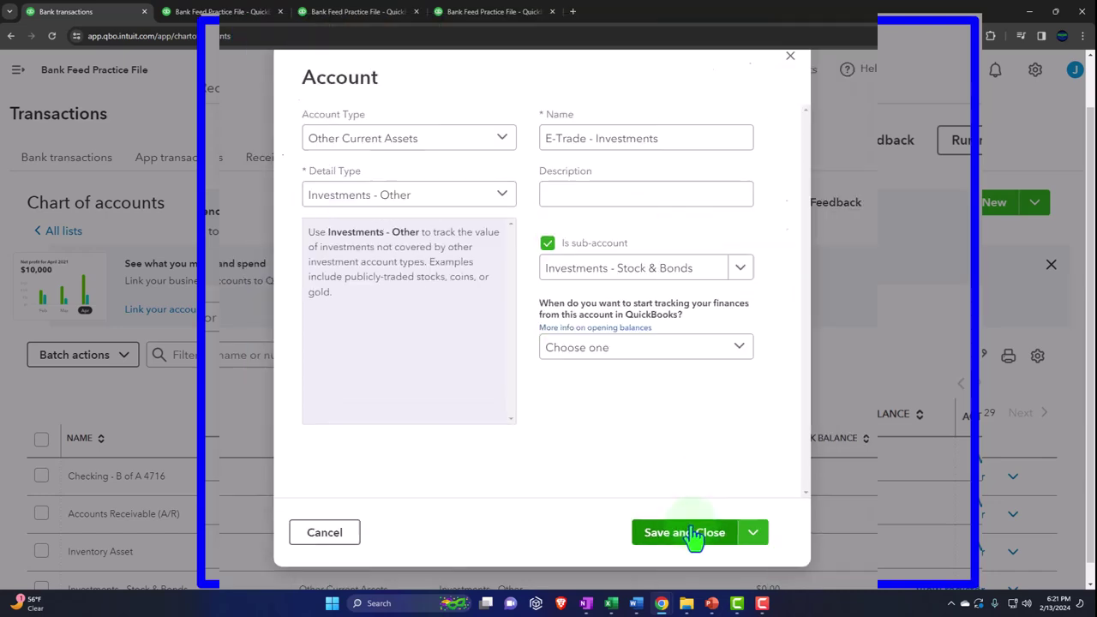
{"action": "left_click", "coordinate": [685, 532]}
{"action": "scroll", "coordinate": [465, 379], "scroll_direction": "down", "scroll_amount": 5}
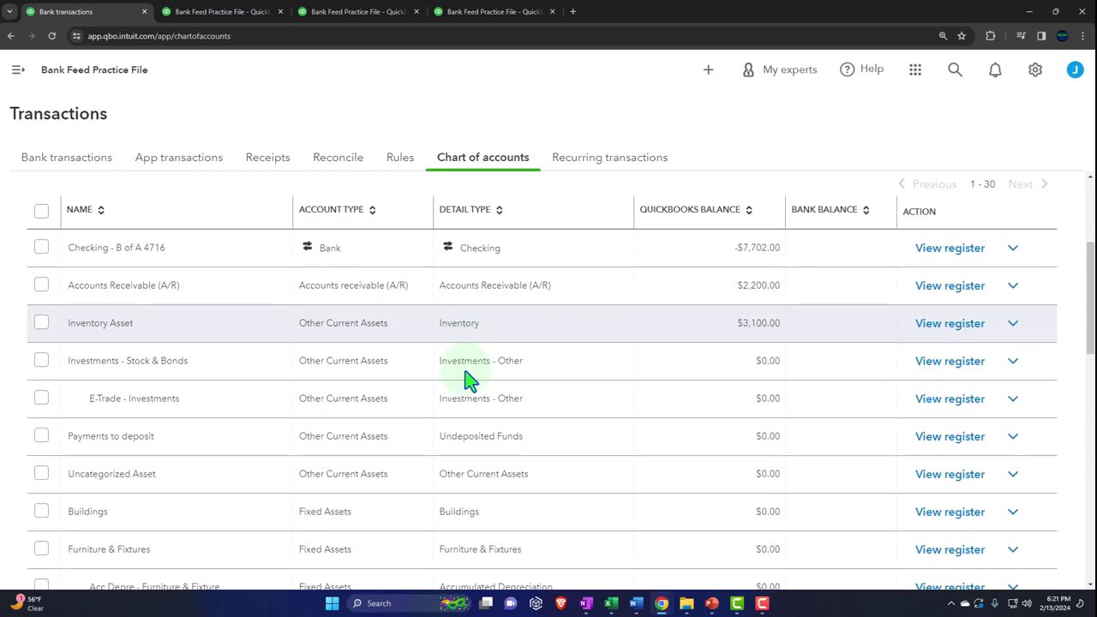
- Start a new Other Current Assets account with detail type Investments - Other
{"action": "scroll", "coordinate": [445, 369], "scroll_direction": "up", "scroll_amount": 5}
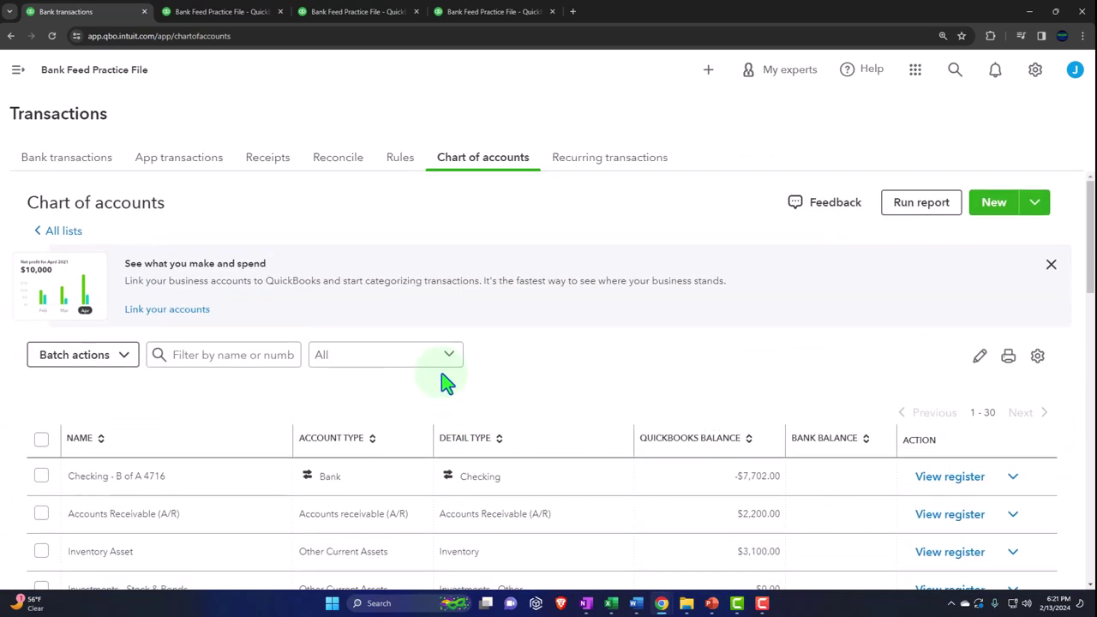
{"action": "left_click", "coordinate": [991, 205]}
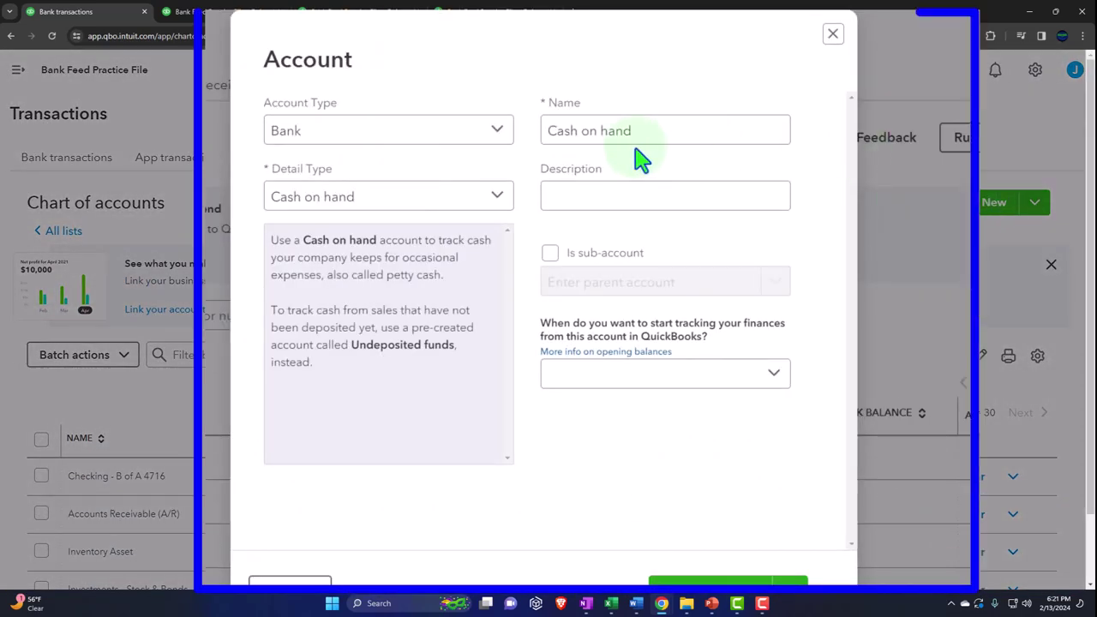
{"action": "left_click", "coordinate": [497, 137]}
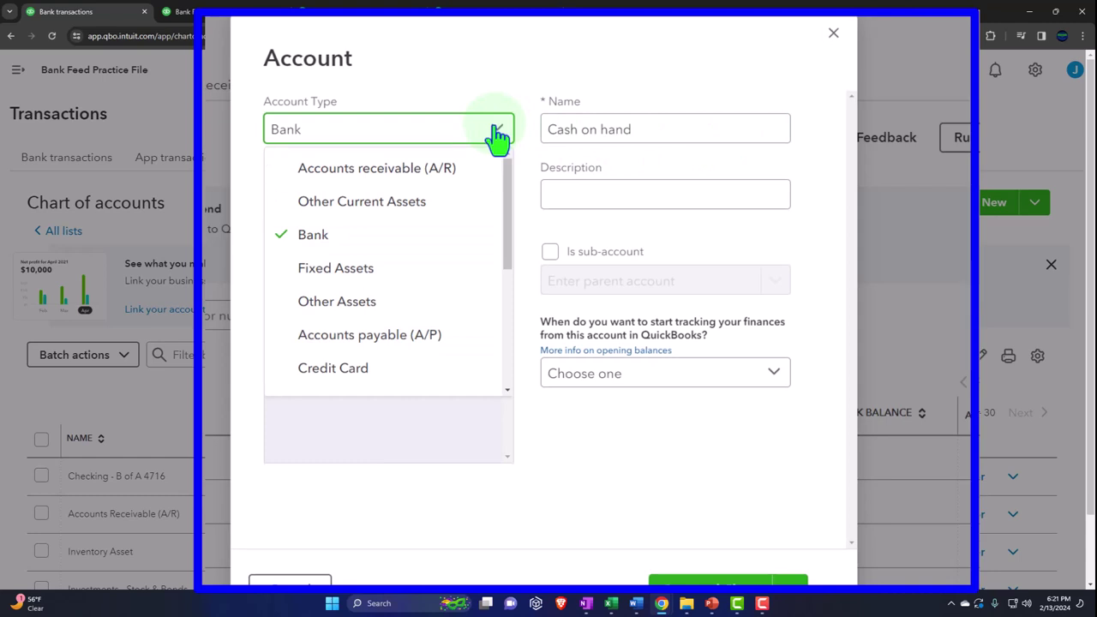
{"action": "left_click", "coordinate": [446, 202]}
{"action": "left_click", "coordinate": [448, 205]}
{"action": "scroll", "coordinate": [436, 283], "scroll_direction": "down", "scroll_amount": 2}
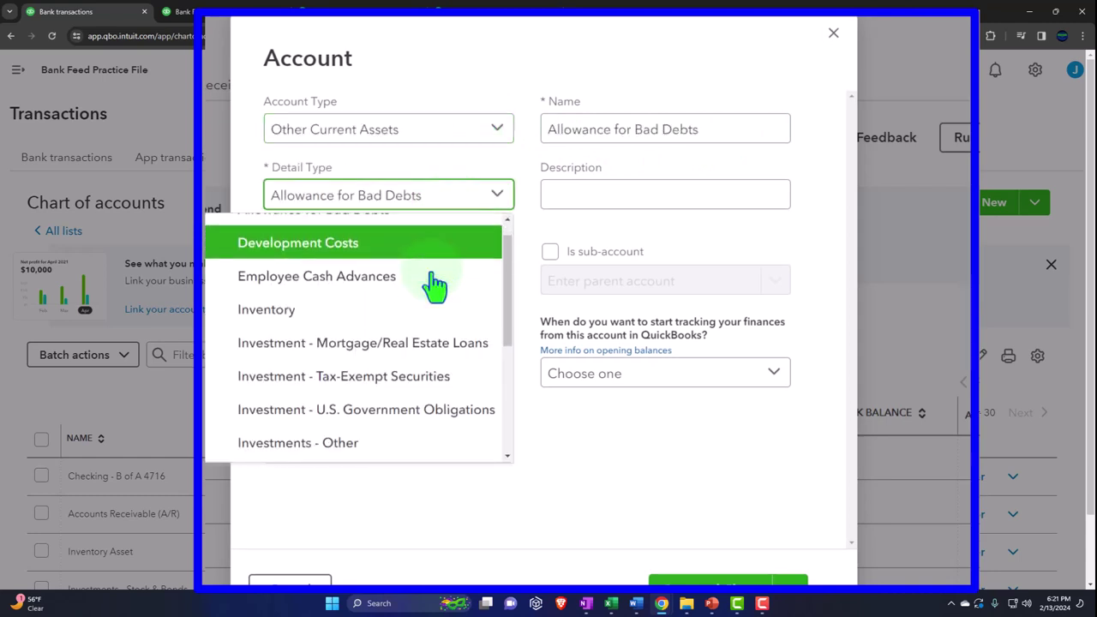
{"action": "left_click", "coordinate": [392, 406]}
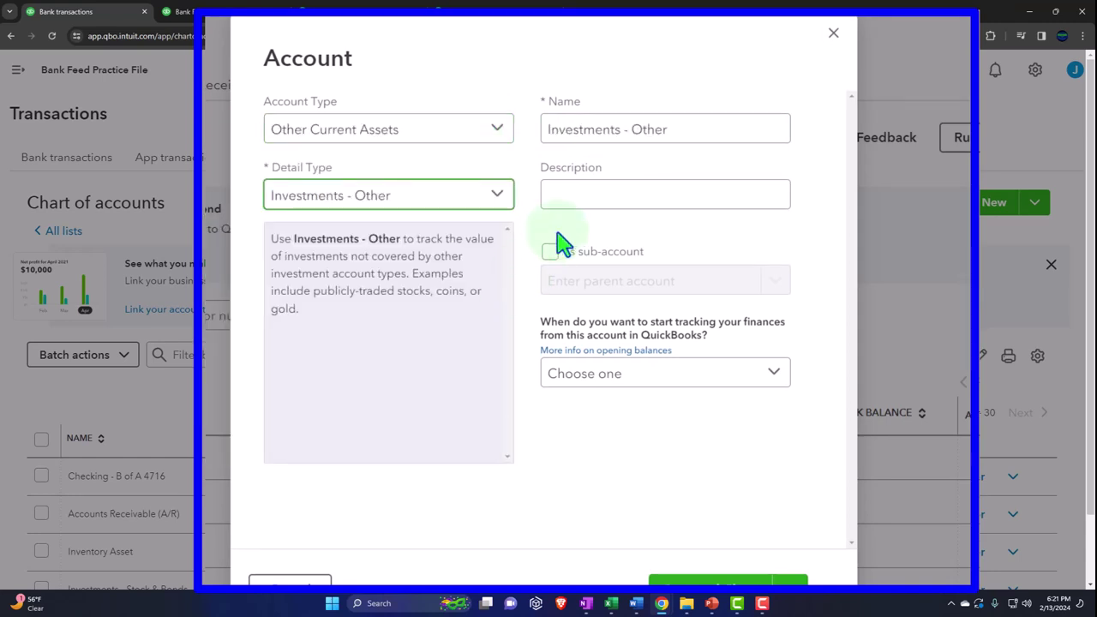
- Name the account 'Vanguard - Investment'
{"action": "left_click", "coordinate": [688, 128]}
{"action": "key", "text": "BackSpace"}
{"action": "key", "text": "BackSpace"}
{"action": "key", "text": "BackSpace"}
{"action": "key", "text": "BackSpace"}
{"action": "key", "text": "BackSpace"}
{"action": "key", "text": "BackSpace"}
{"action": "key", "text": "BackSpace"}
{"action": "key", "text": "BackSpace"}
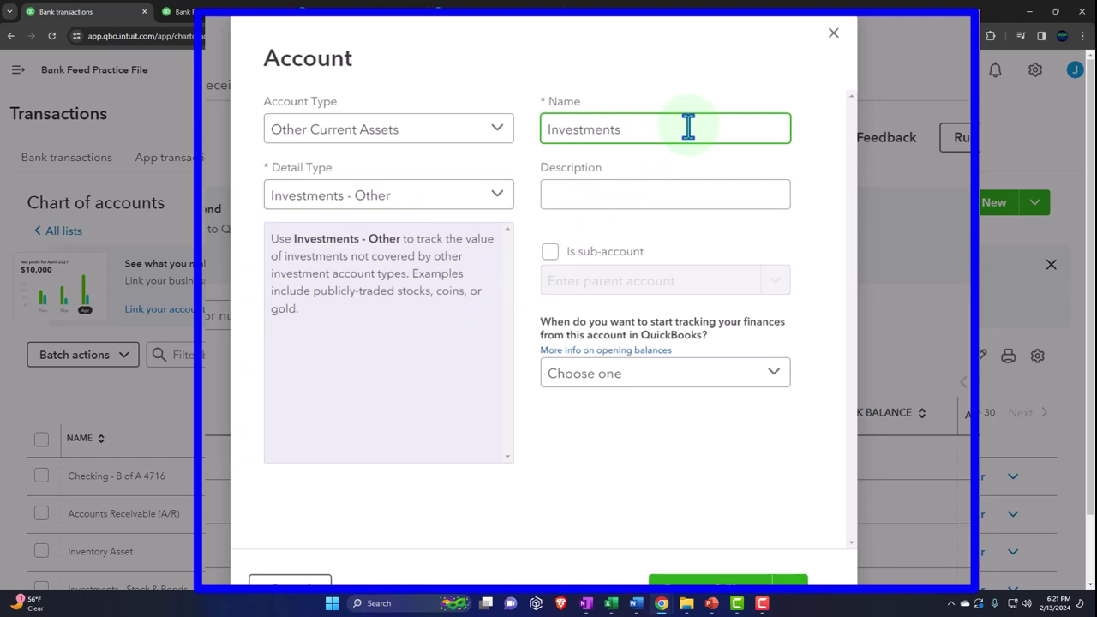
{"action": "key", "text": "Home"}
{"action": "type", "text": "Van"}
{"action": "type", "text": "gu"}
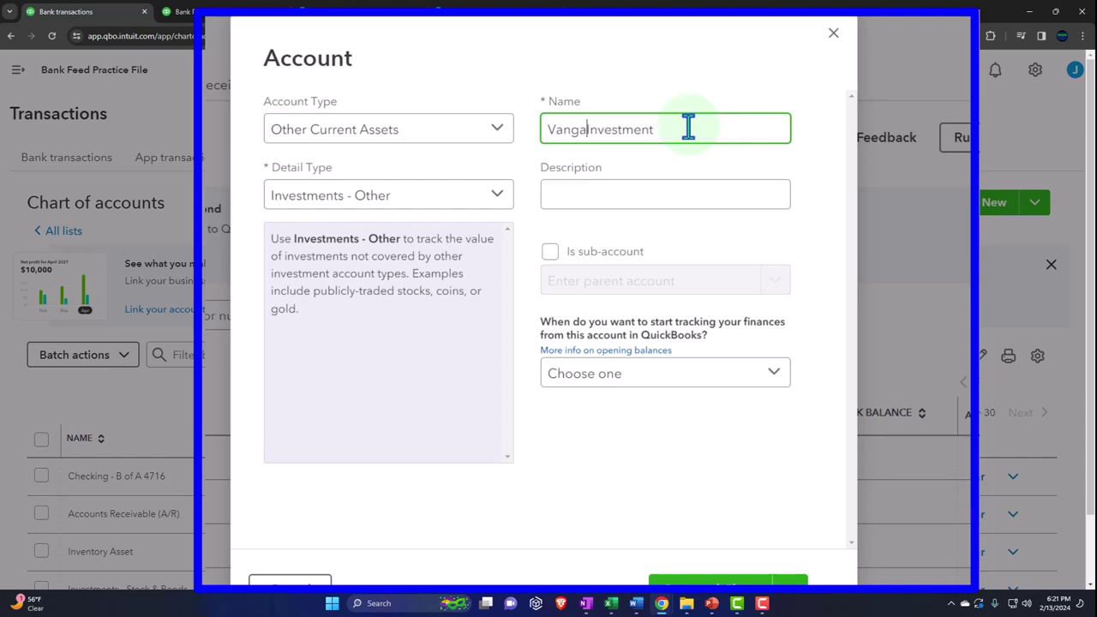
{"action": "key", "text": "BackSpace"}
{"action": "key", "text": "BackSpace"}
{"action": "type", "text": "uar"}
{"action": "key", "text": "BackSpace"}
{"action": "key", "text": "BackSpace"}
{"action": "key", "text": "BackSpace"}
{"action": "type", "text": "guard -"}
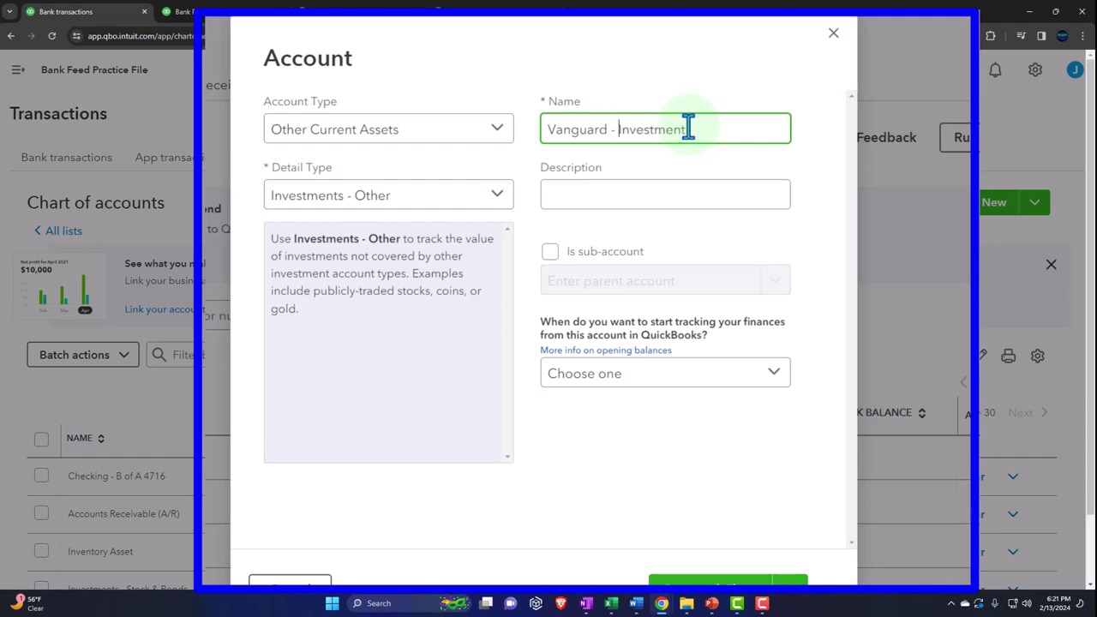
- Make it a sub-account of Investments - Stock & Bonds and save it
{"action": "left_click", "coordinate": [549, 252]}
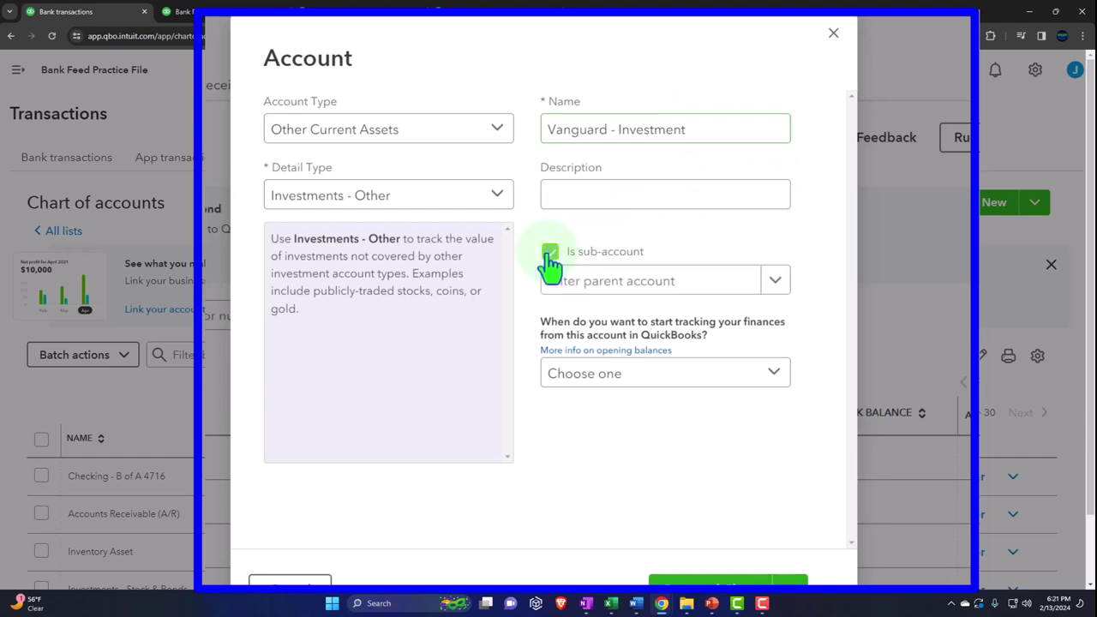
{"action": "left_click", "coordinate": [774, 283]}
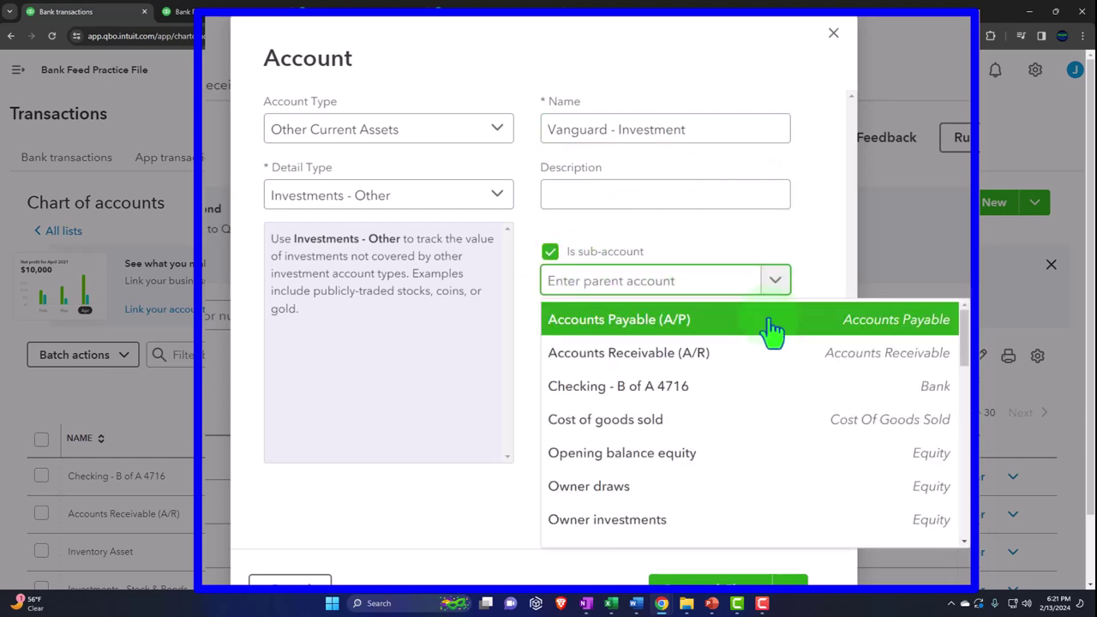
{"action": "scroll", "coordinate": [766, 387], "scroll_direction": "down", "scroll_amount": 1}
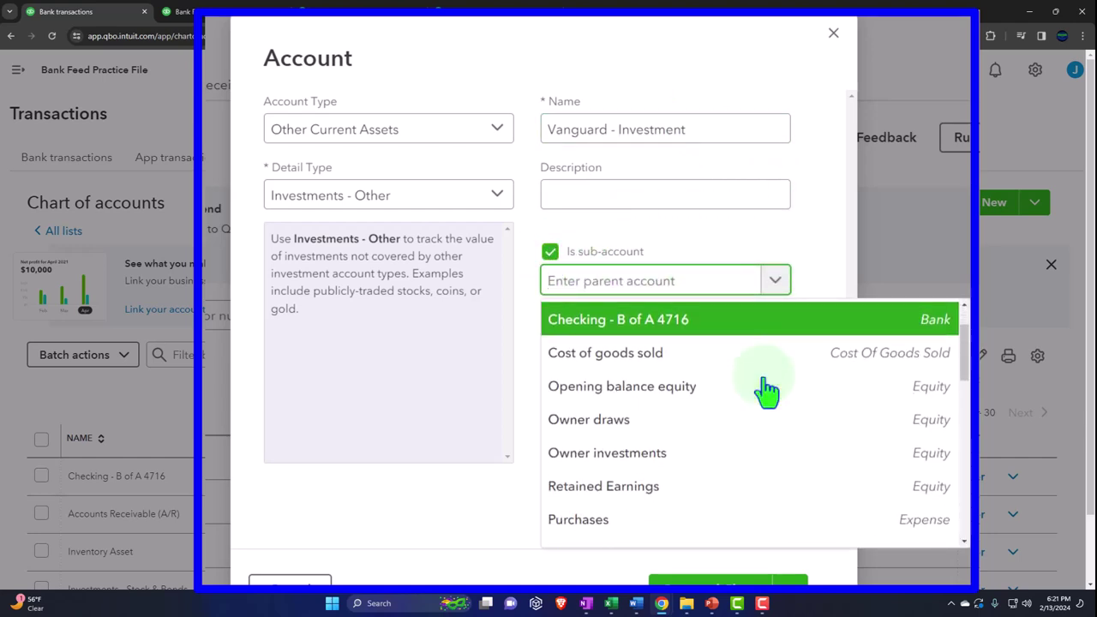
{"action": "type", "text": "inves"}
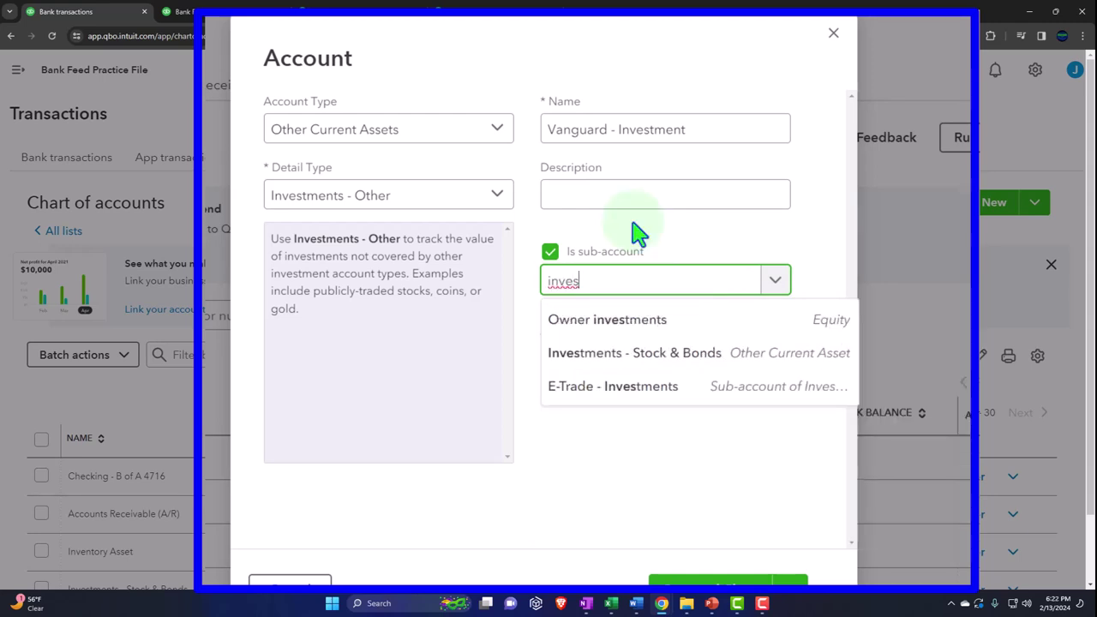
{"action": "left_click", "coordinate": [694, 352]}
{"action": "scroll", "coordinate": [714, 579], "scroll_direction": "down", "scroll_amount": 2}
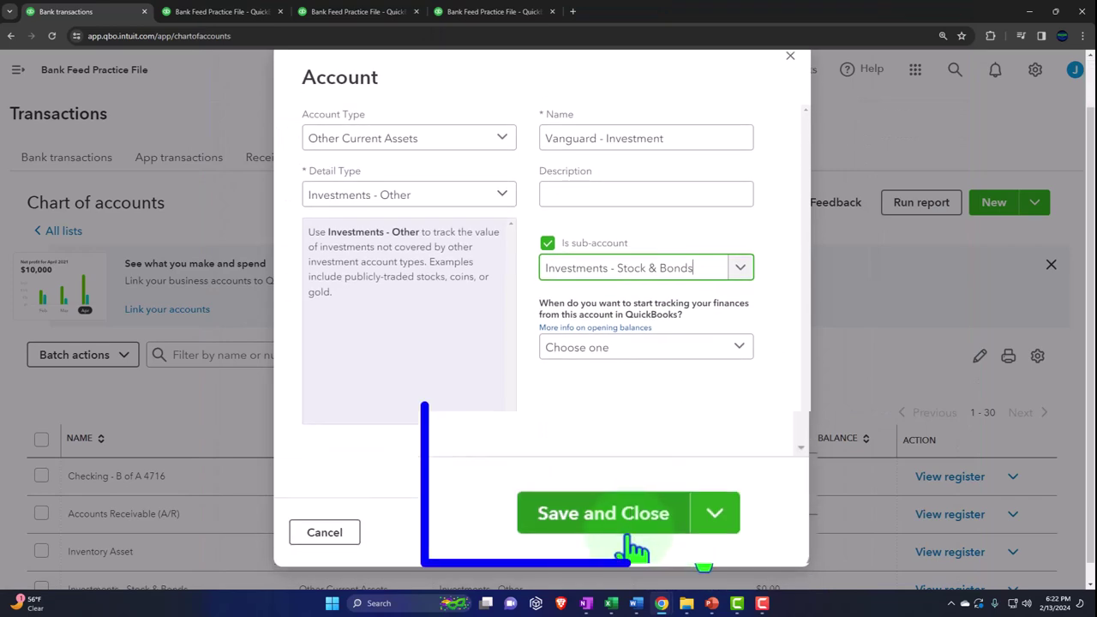
{"action": "left_click", "coordinate": [621, 518]}
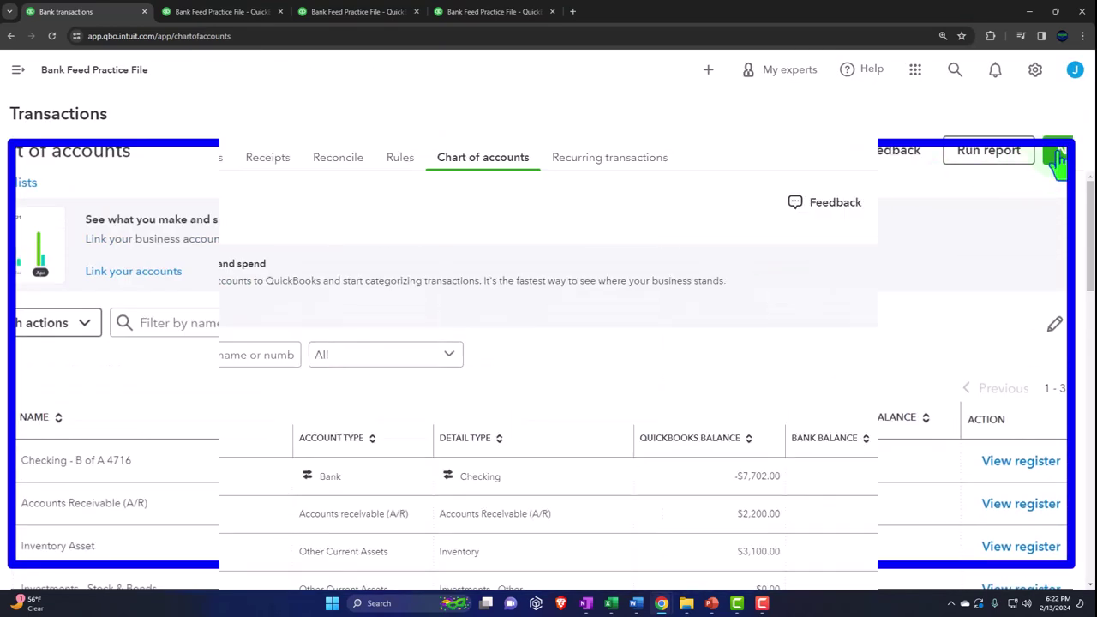
- Create an Other Current Assets account, detail Investments - Other, named 'B of A - Investments'
{"action": "left_click", "coordinate": [985, 205]}
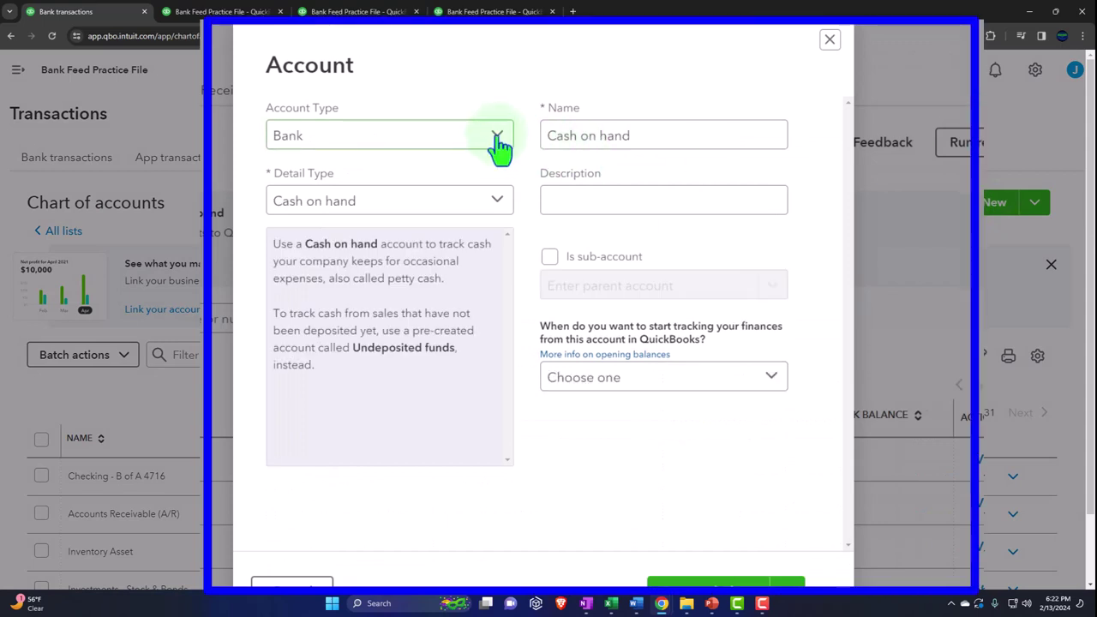
{"action": "left_click", "coordinate": [497, 152]}
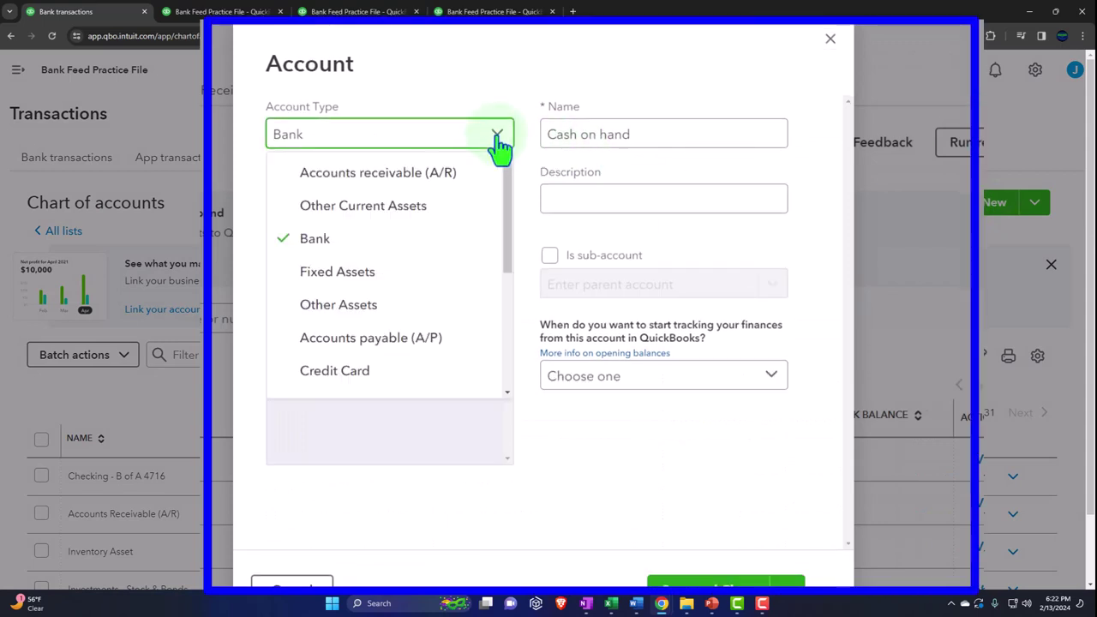
{"action": "left_click", "coordinate": [445, 208]}
{"action": "left_click", "coordinate": [487, 205]}
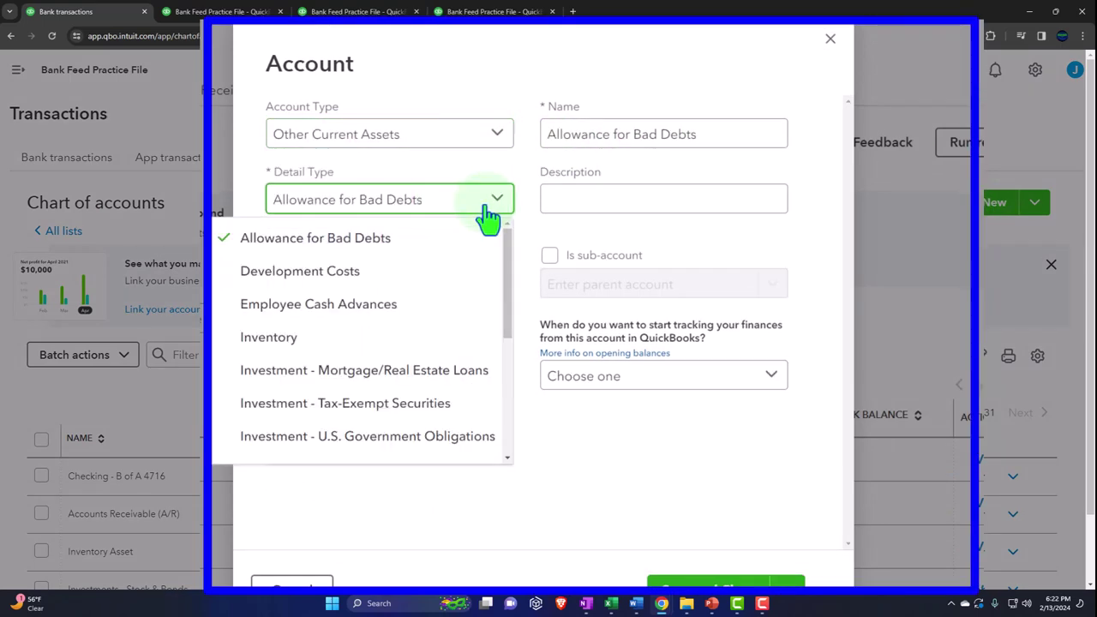
{"action": "scroll", "coordinate": [408, 364], "scroll_direction": "down", "scroll_amount": 1}
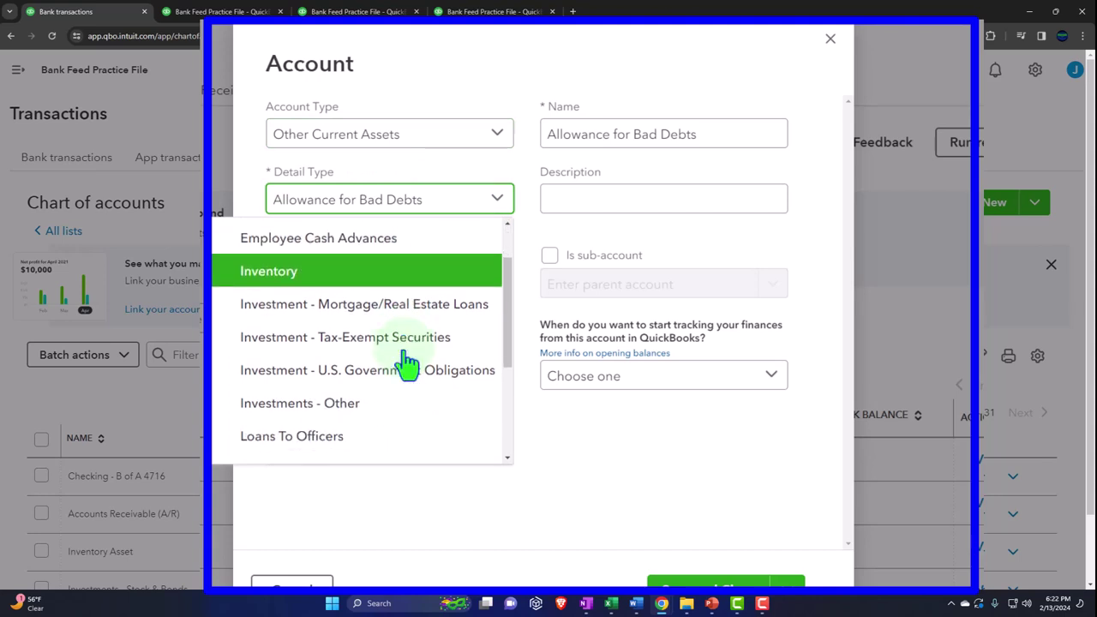
{"action": "left_click", "coordinate": [364, 402]}
{"action": "left_click", "coordinate": [677, 137]}
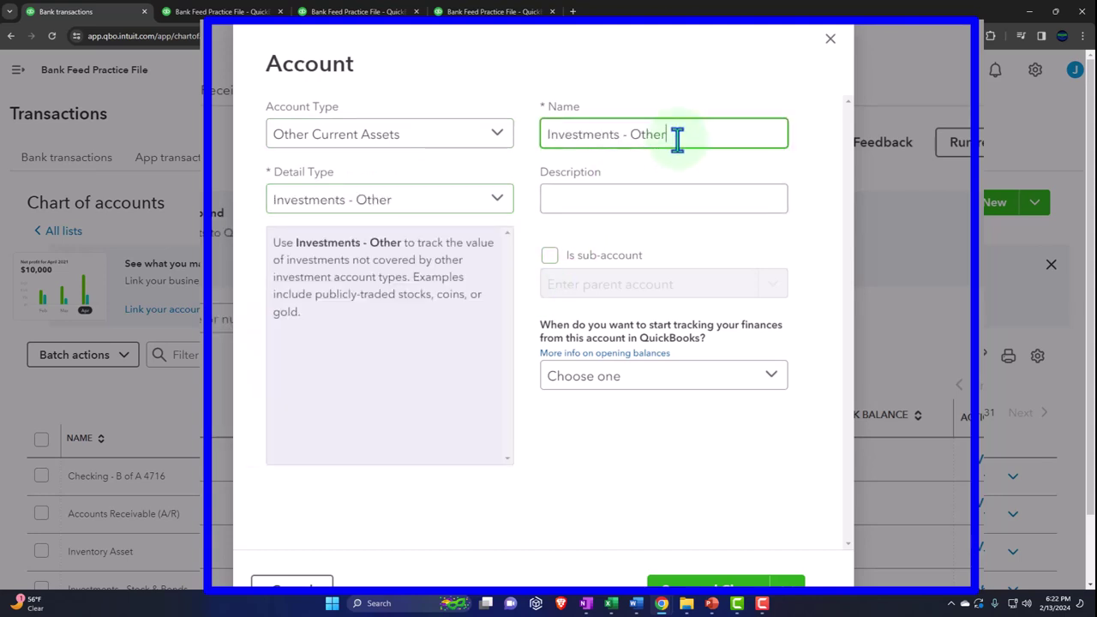
{"action": "key", "text": "BackSpace"}
{"action": "key", "text": "BackSpace"}
{"action": "key", "text": "BackSpace"}
{"action": "key", "text": "BackSpace"}
{"action": "key", "text": "BackSpace"}
{"action": "key", "text": "Left"}
{"action": "key", "text": "Left"}
{"action": "key", "text": "Left"}
{"action": "key", "text": "Left"}
{"action": "key", "text": "Left"}
{"action": "key", "text": "Left"}
{"action": "key", "text": "Left"}
{"action": "key", "text": "Left"}
{"action": "key", "text": "Left"}
{"action": "type", "text": "B of "}
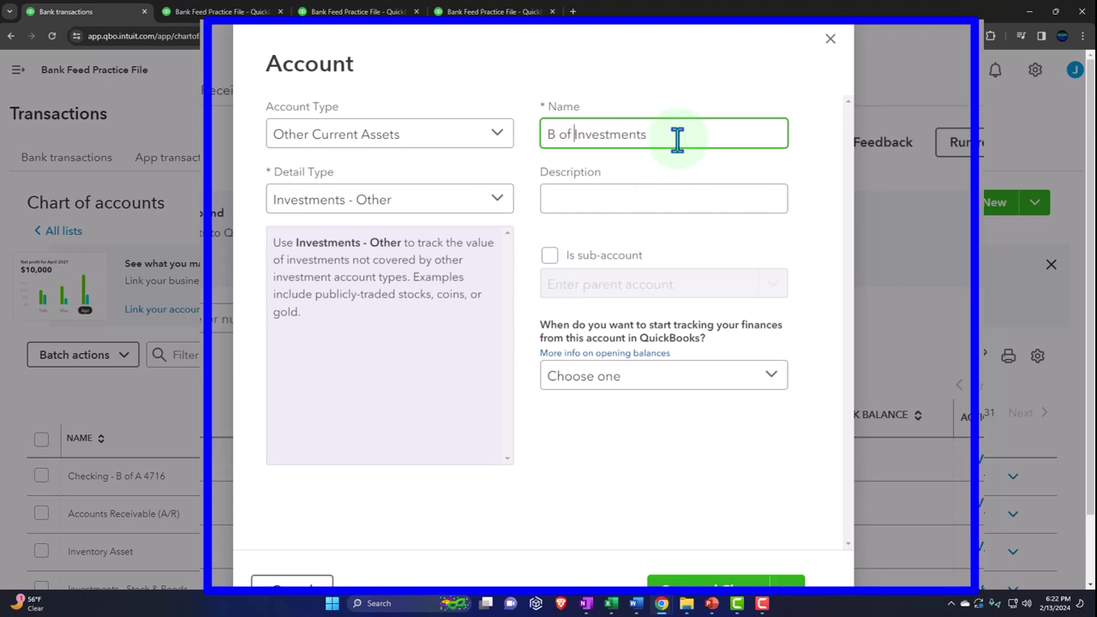
{"action": "type", "text": "A -"}
- Make B of A - Investments a sub-account of Investments - Stock & Bonds and save it
{"action": "left_click", "coordinate": [554, 257]}
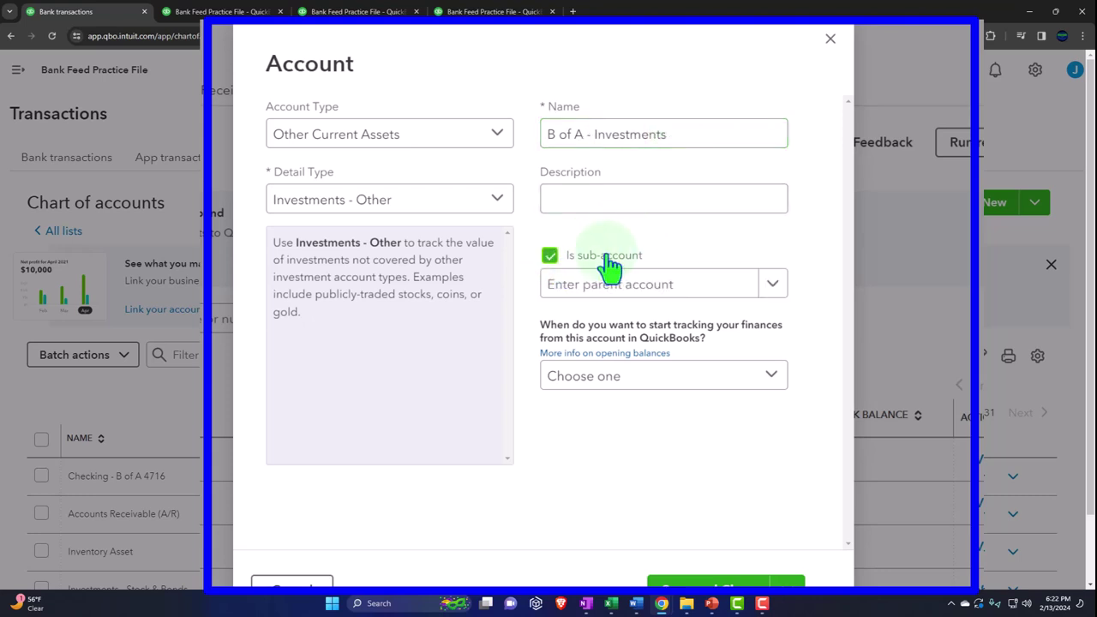
{"action": "left_click", "coordinate": [776, 284]}
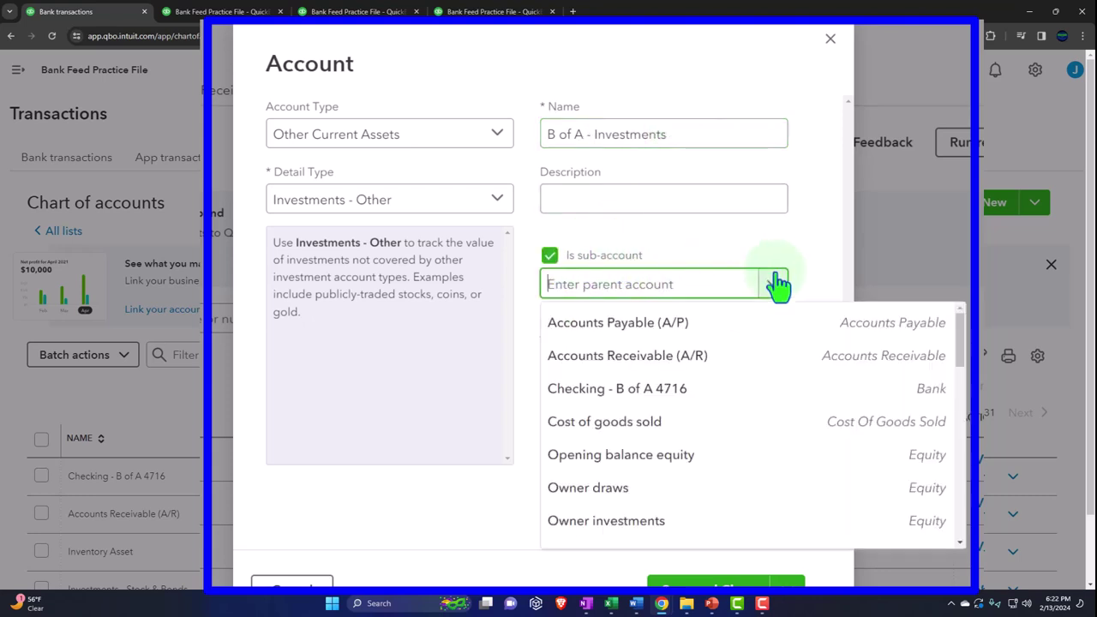
{"action": "left_click", "coordinate": [688, 292]}
{"action": "type", "text": "inve"}
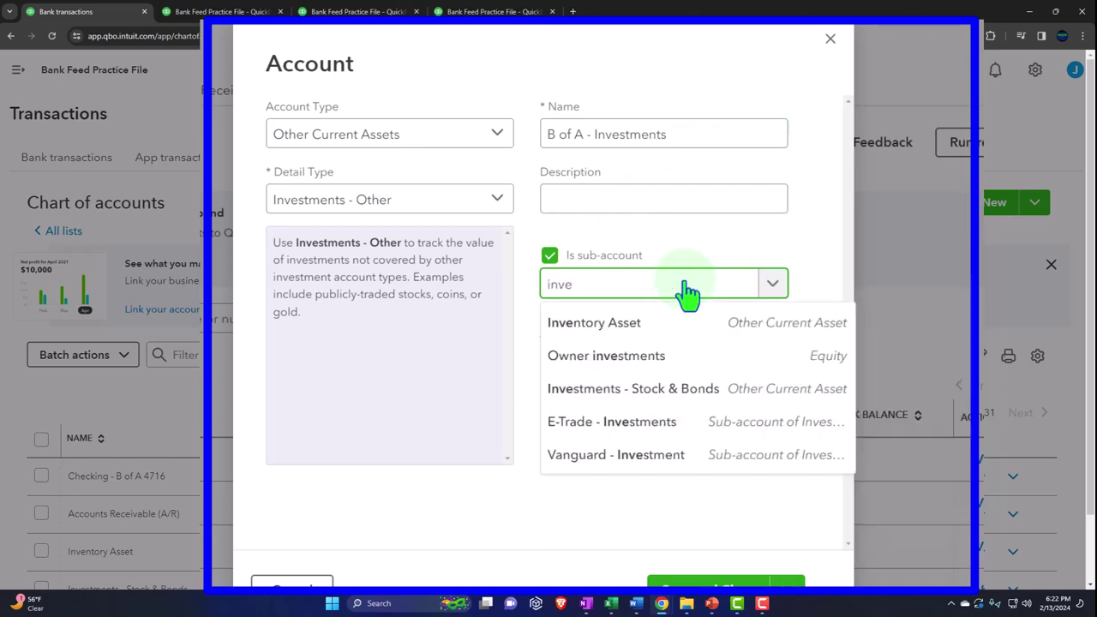
{"action": "left_click", "coordinate": [677, 388]}
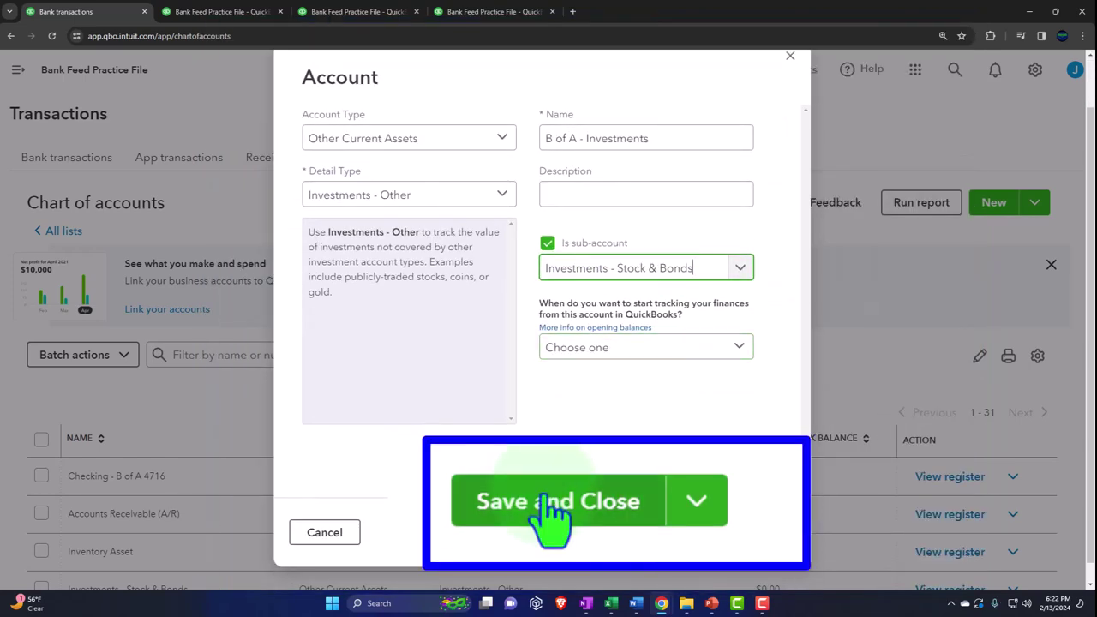
{"action": "left_click", "coordinate": [703, 532]}
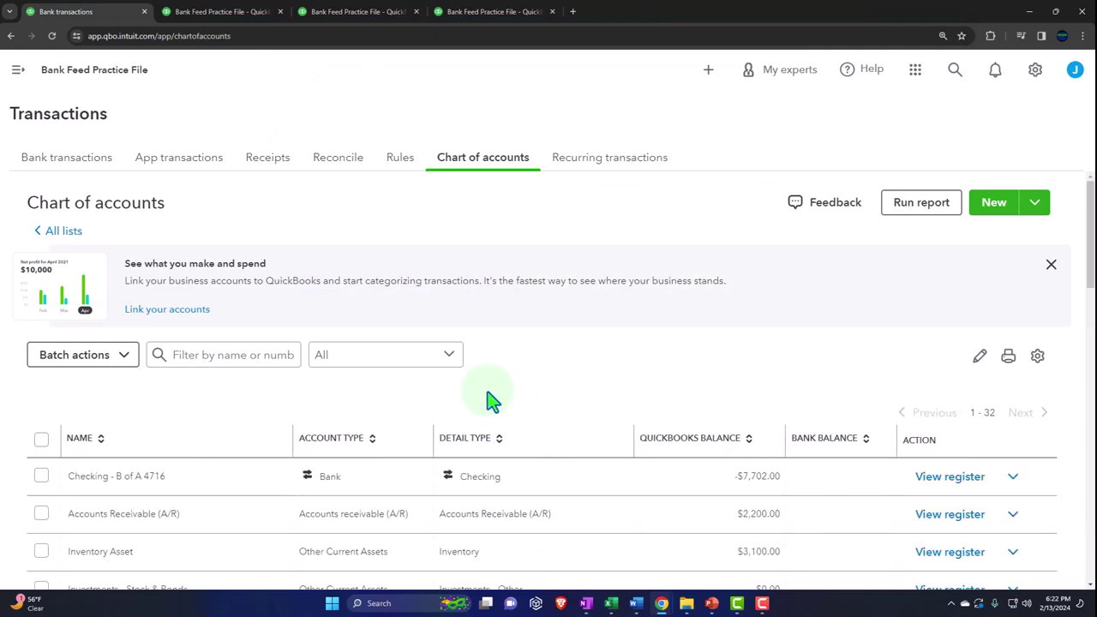
{"action": "scroll", "coordinate": [491, 399], "scroll_direction": "down", "scroll_amount": 3}
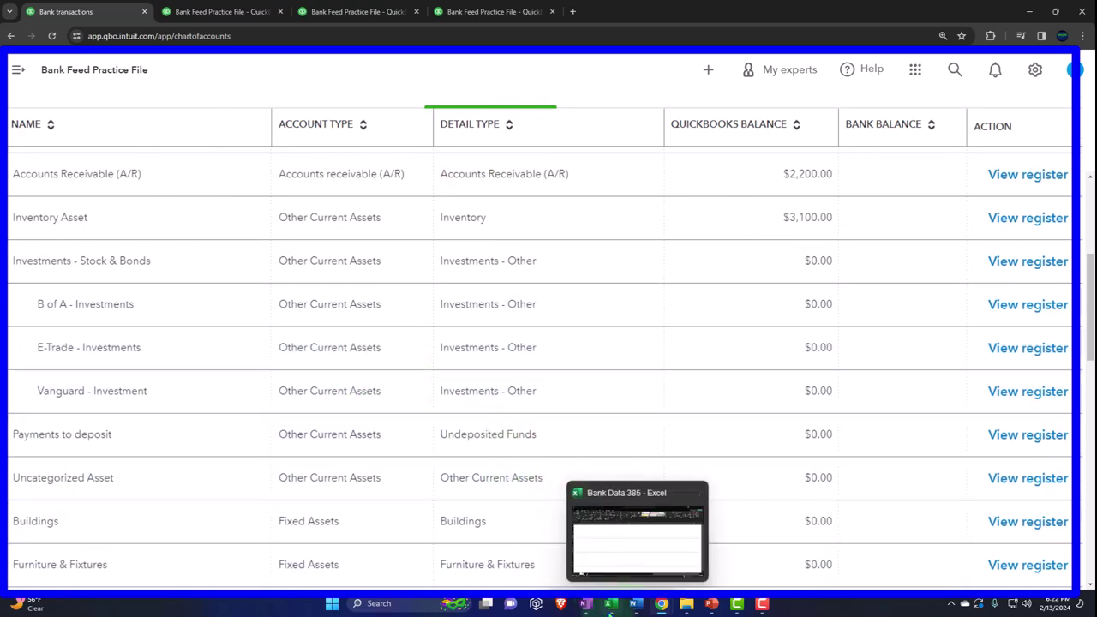
{"action": "left_click", "coordinate": [611, 605]}
- Enter the headers Date, Amount and Description in cells A1, B1 and C1 of Sheet1
{"action": "left_click", "coordinate": [274, 354]}
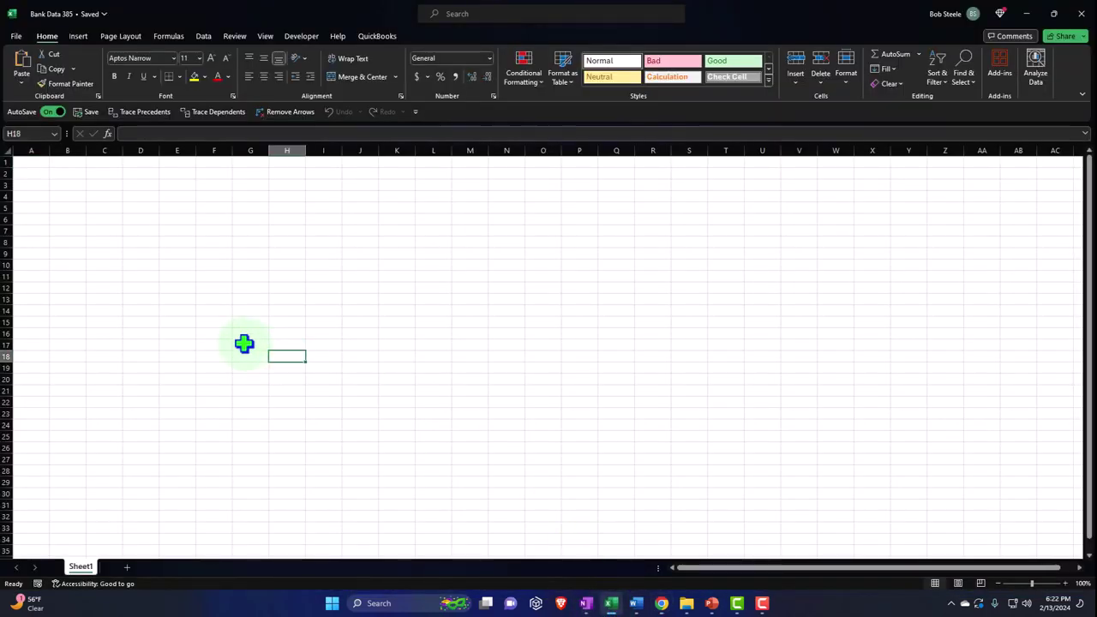
{"action": "scroll", "coordinate": [244, 343], "scroll_direction": "up", "scroll_amount": 10}
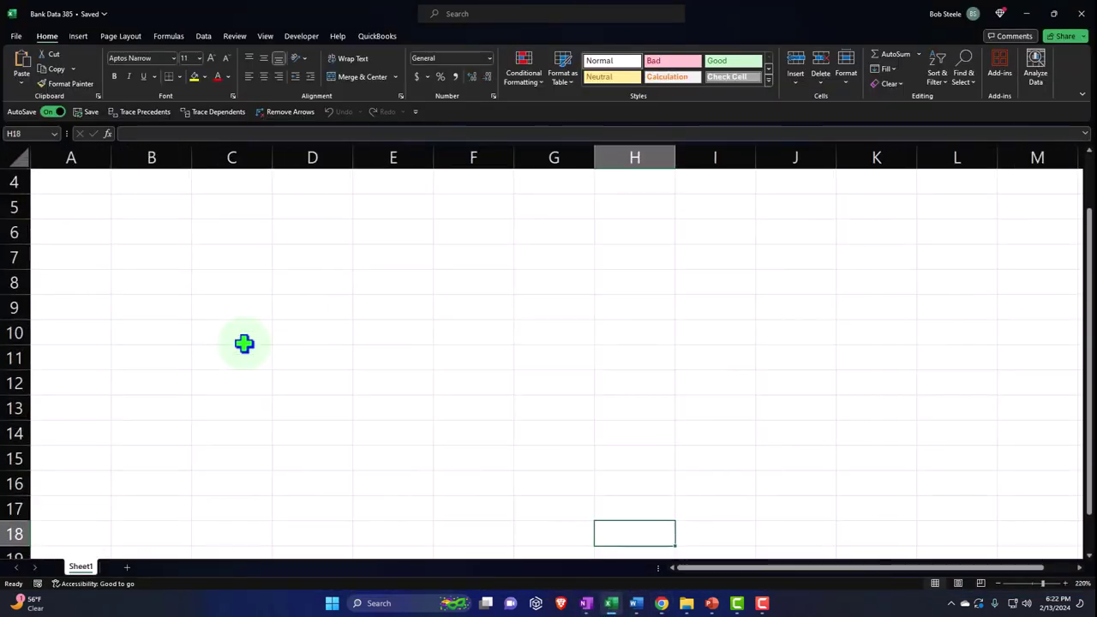
{"action": "scroll", "coordinate": [166, 343], "scroll_direction": "up", "scroll_amount": 1}
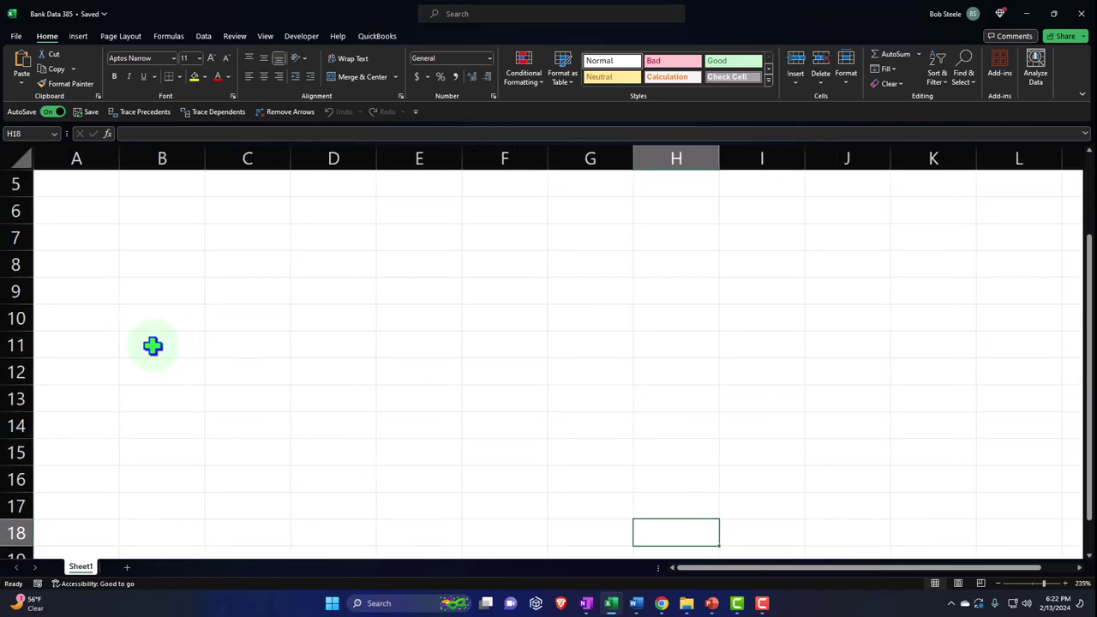
{"action": "scroll", "coordinate": [152, 343], "scroll_direction": "up", "scroll_amount": 2}
{"action": "left_click", "coordinate": [85, 187]}
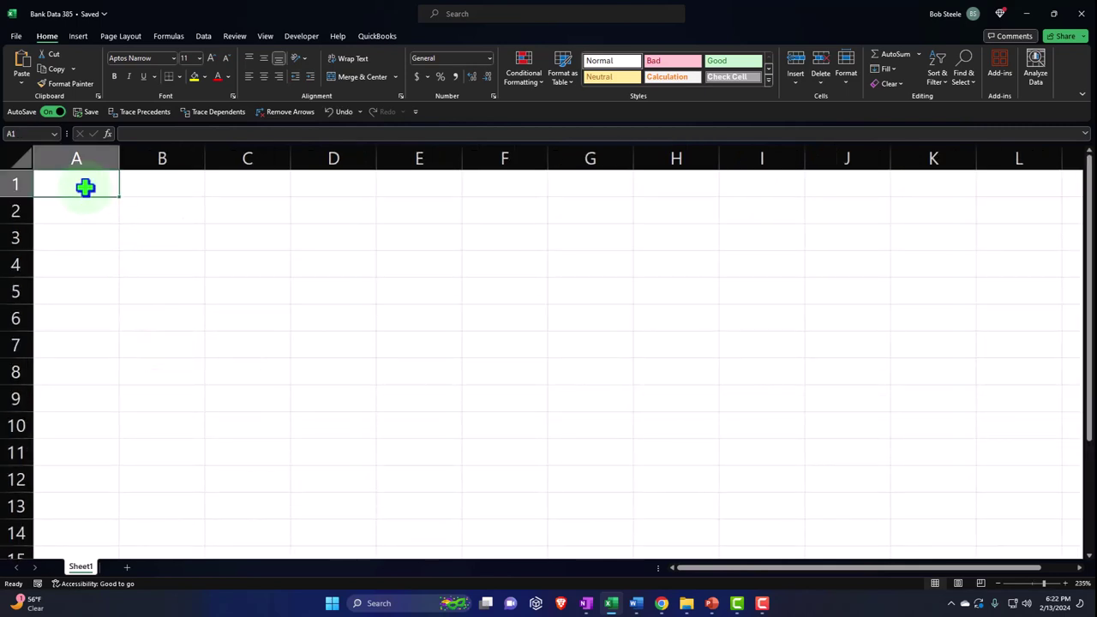
{"action": "type", "text": "Date"}
{"action": "key", "text": "Tab"}
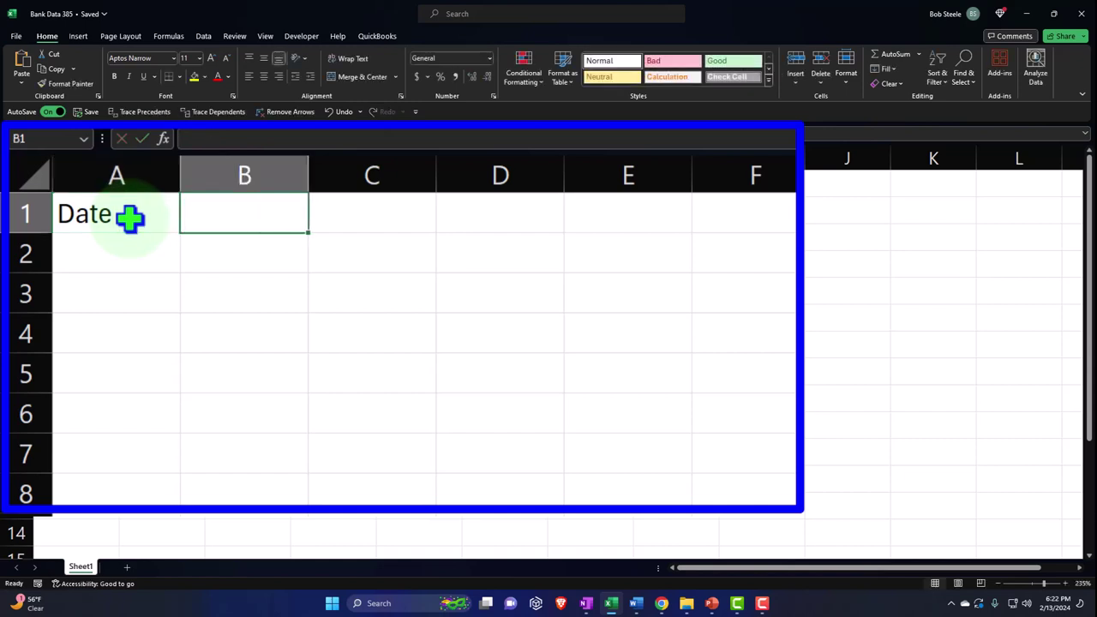
{"action": "type", "text": "Amount"}
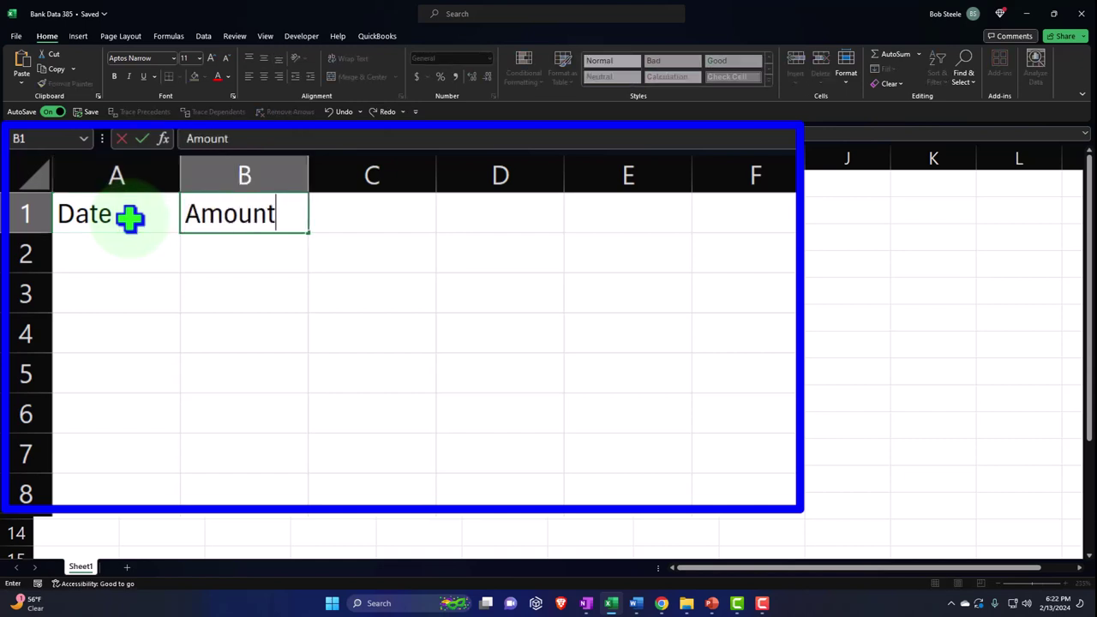
{"action": "key", "text": "Tab"}
{"action": "type", "text": "Description"}
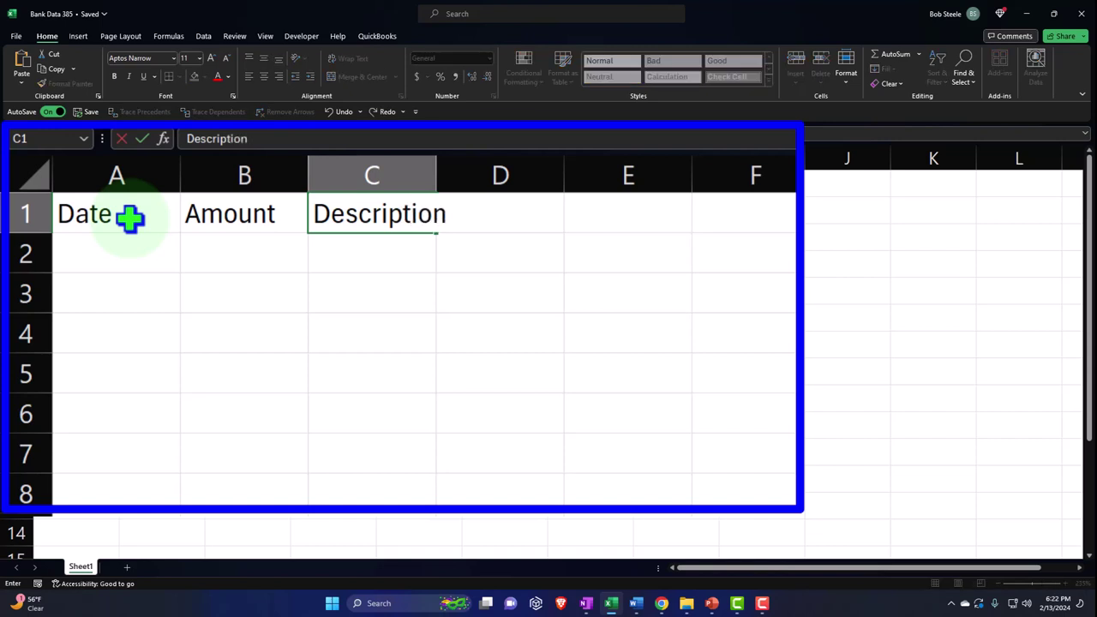
{"action": "key", "text": "Return"}
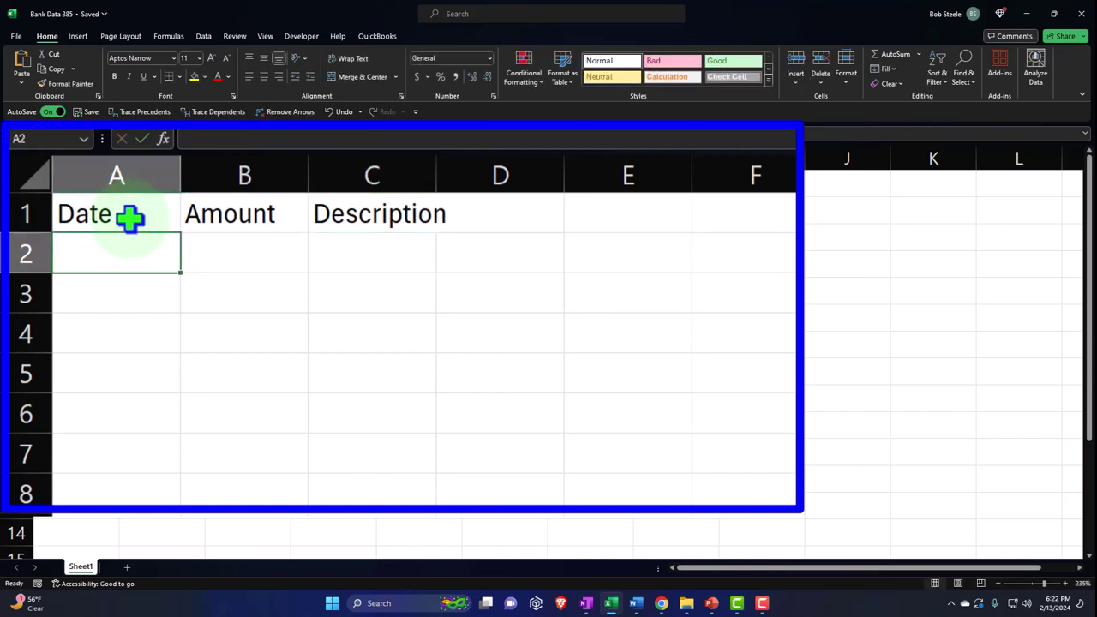
- Fill row 2 with date 1/3/2024, amount 3000 and description E-Trade 54457
{"action": "type", "text": "1/"}
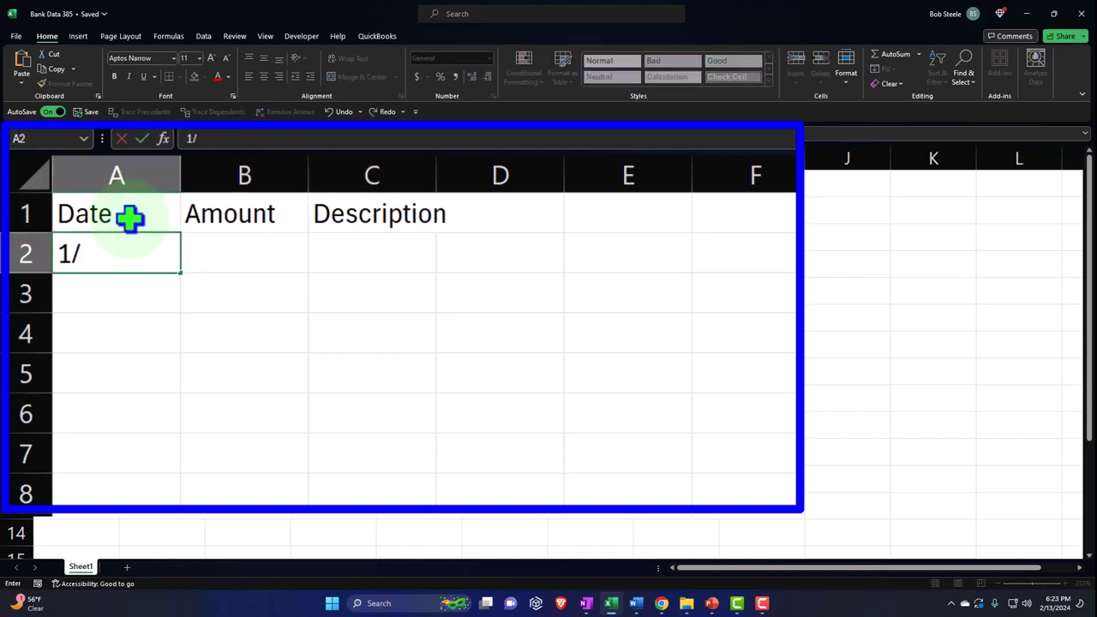
{"action": "type", "text": "3/04"}
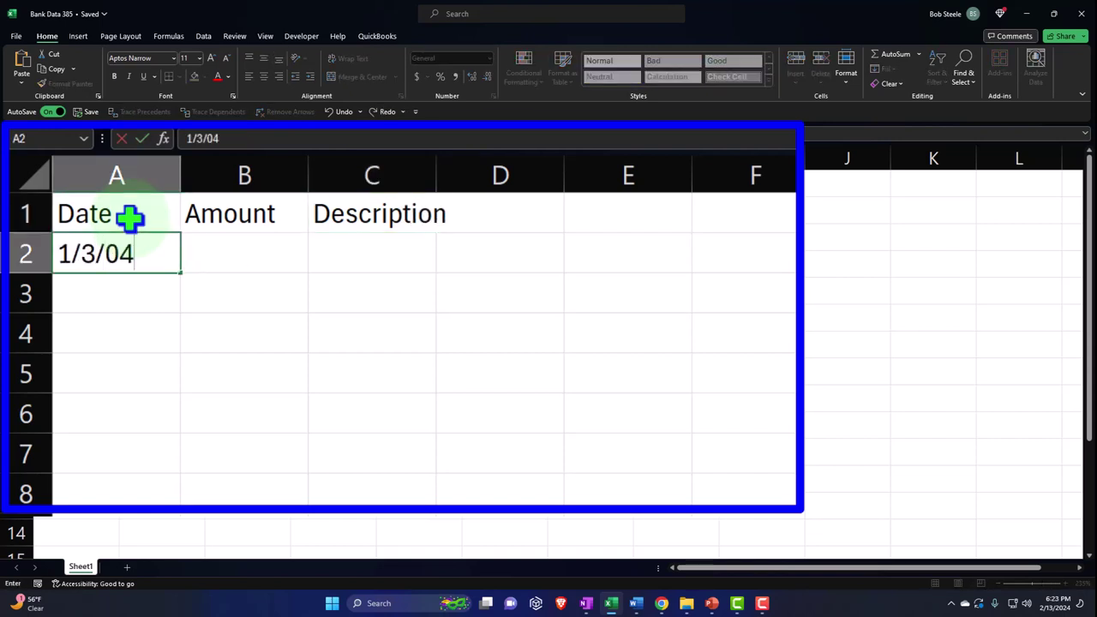
{"action": "key", "text": "BackSpace"}
{"action": "key", "text": "BackSpace"}
{"action": "type", "text": "2024"}
{"action": "key", "text": "Tab"}
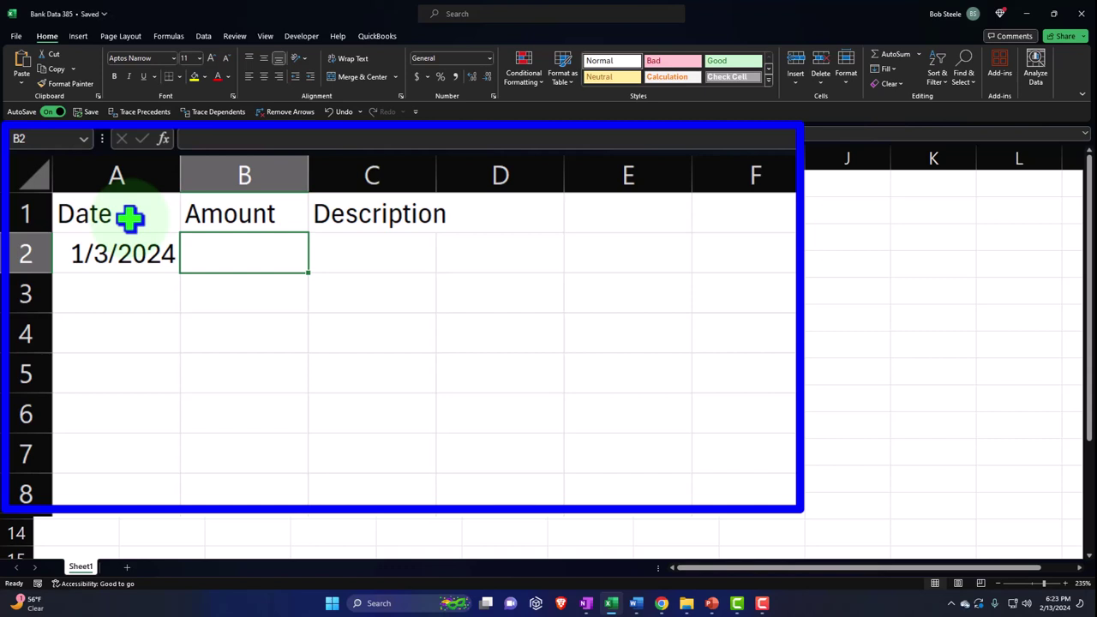
{"action": "type", "text": "3000"}
{"action": "key", "text": "Tab"}
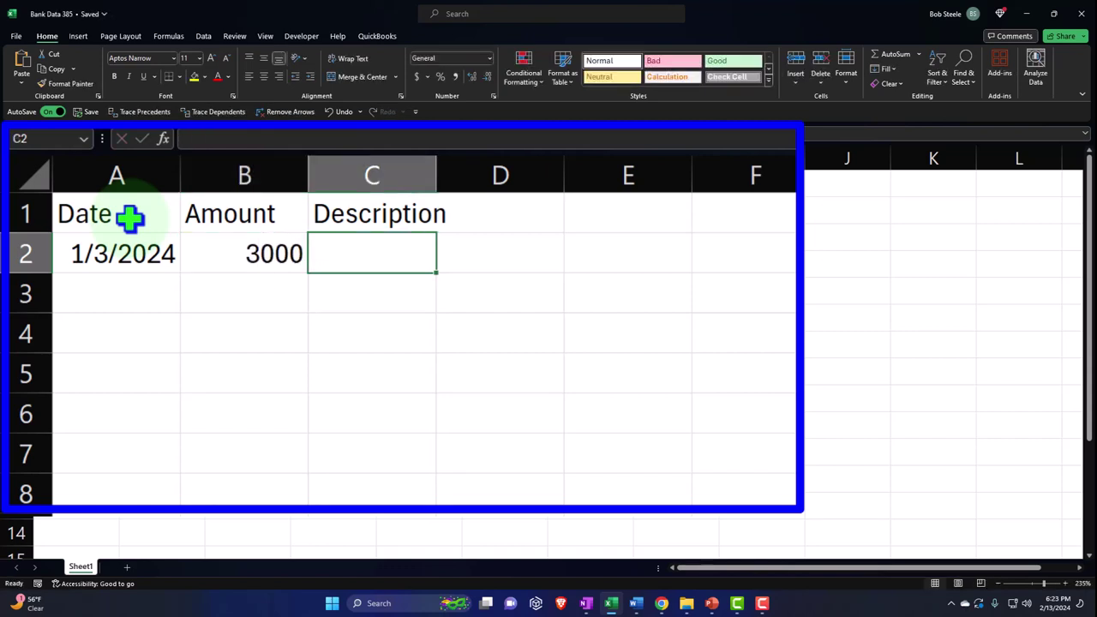
{"action": "key", "text": "Left"}
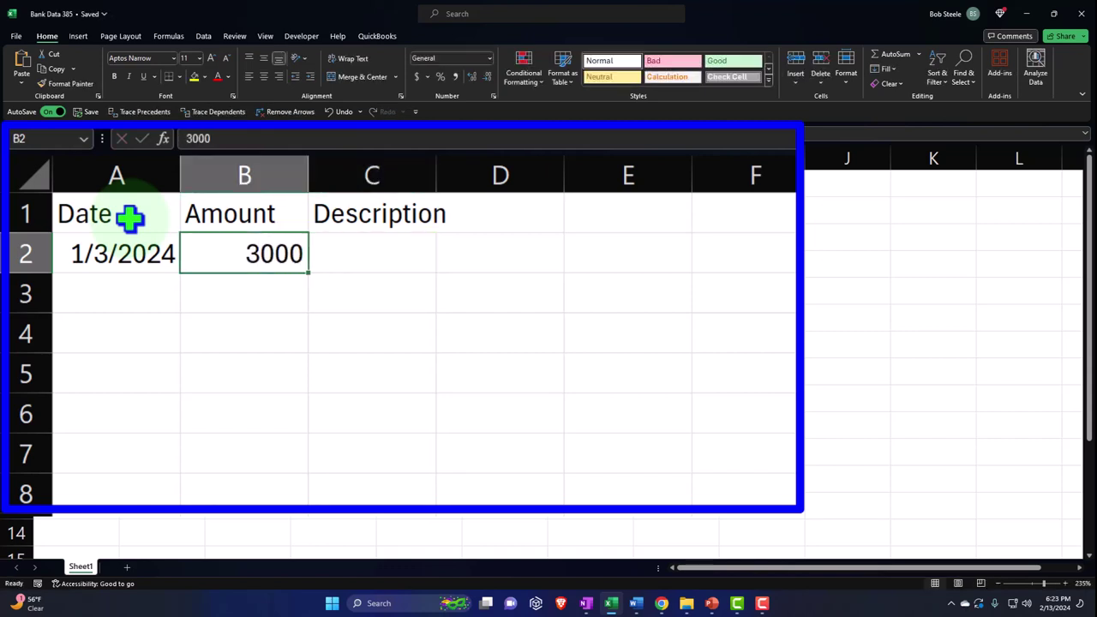
{"action": "key", "text": "Right"}
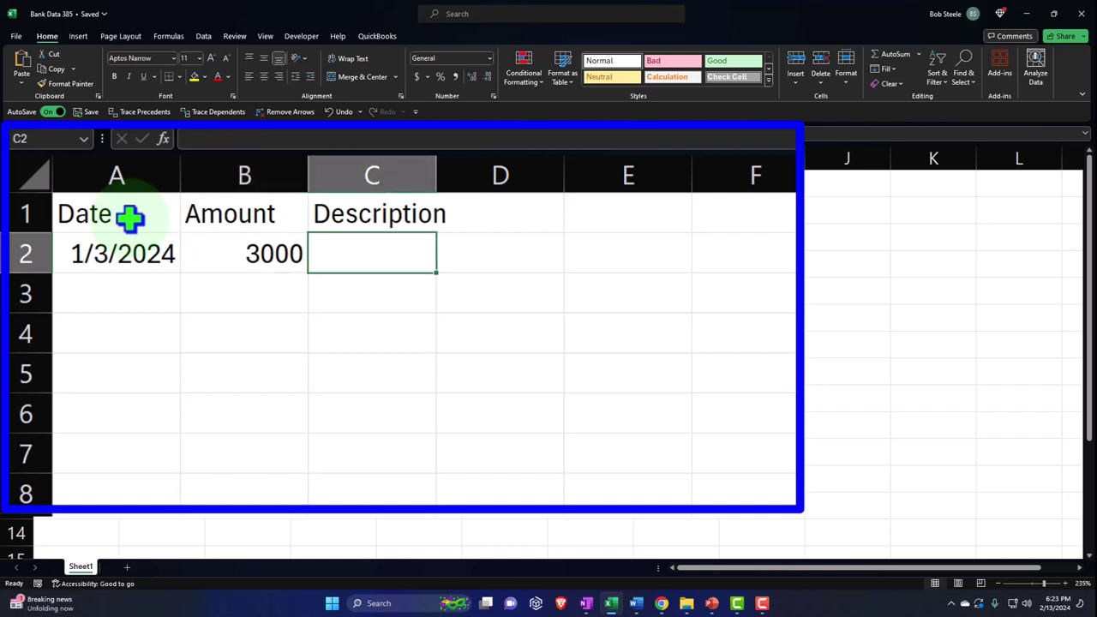
{"action": "type", "text": "E"}
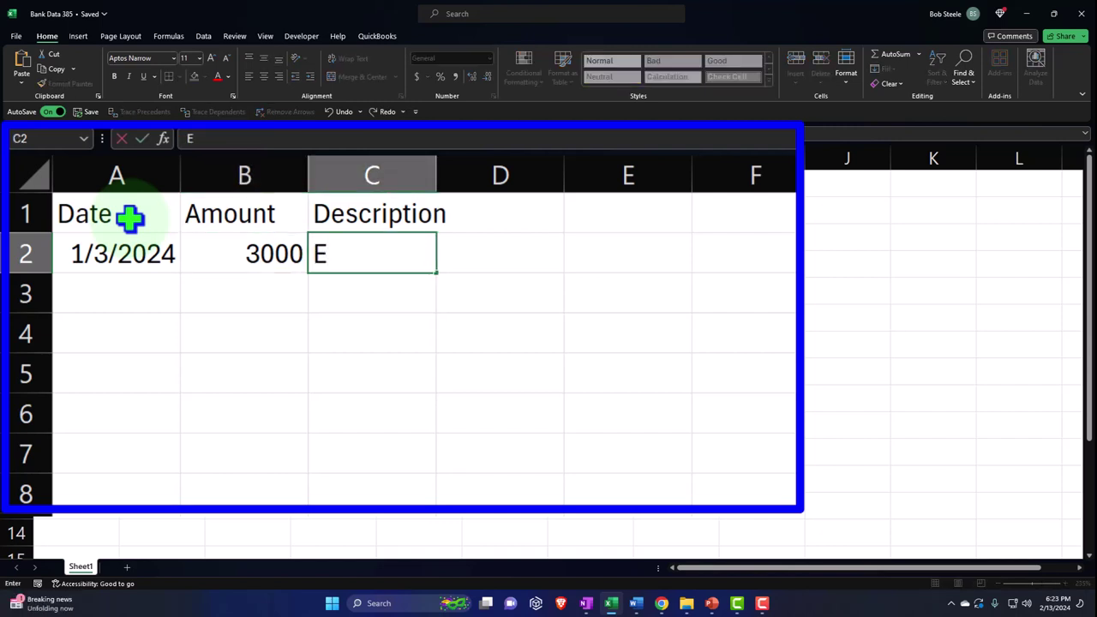
{"action": "type", "text": "-Trade Inves"}
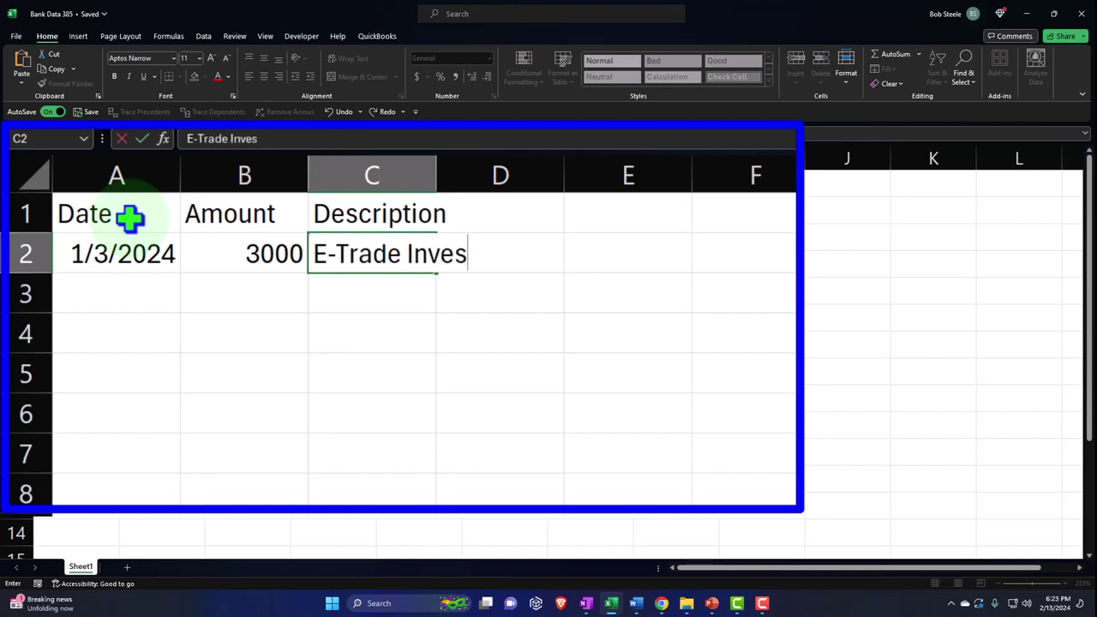
{"action": "key", "text": "BackSpace"}
{"action": "key", "text": "BackSpace"}
{"action": "key", "text": "BackSpace"}
{"action": "key", "text": "BackSpace"}
{"action": "key", "text": "BackSpace"}
{"action": "type", "text": "54457"}
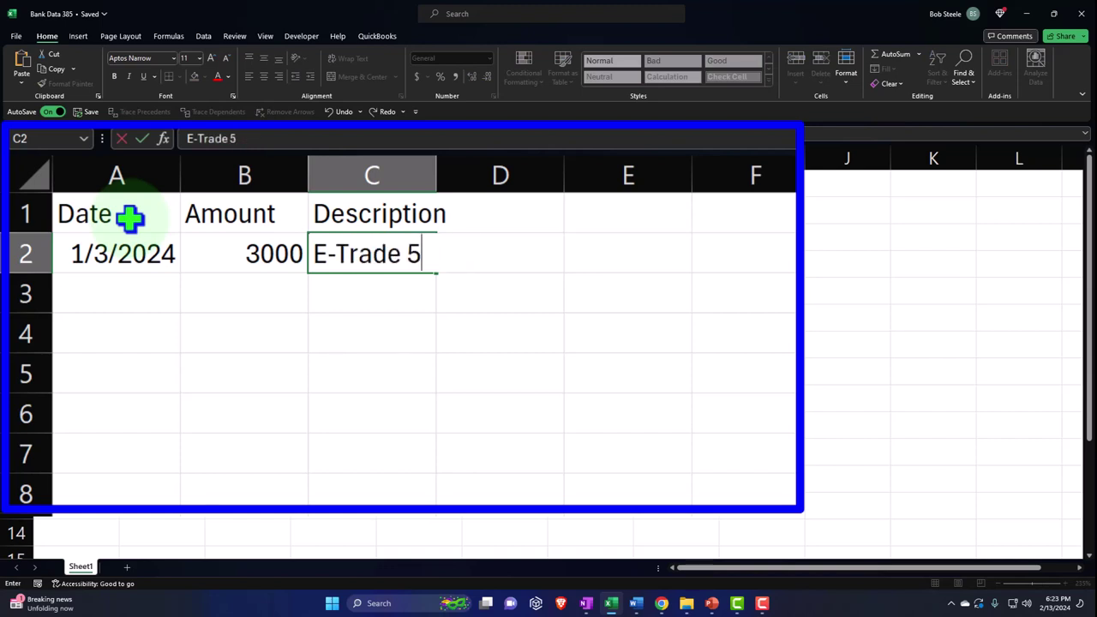
{"action": "key", "text": "Return"}
- Fill row 3 with date 1/5/2024, amount 2700 and description Vanguard 3474
{"action": "key", "text": "Left"}
{"action": "key", "text": "Left"}
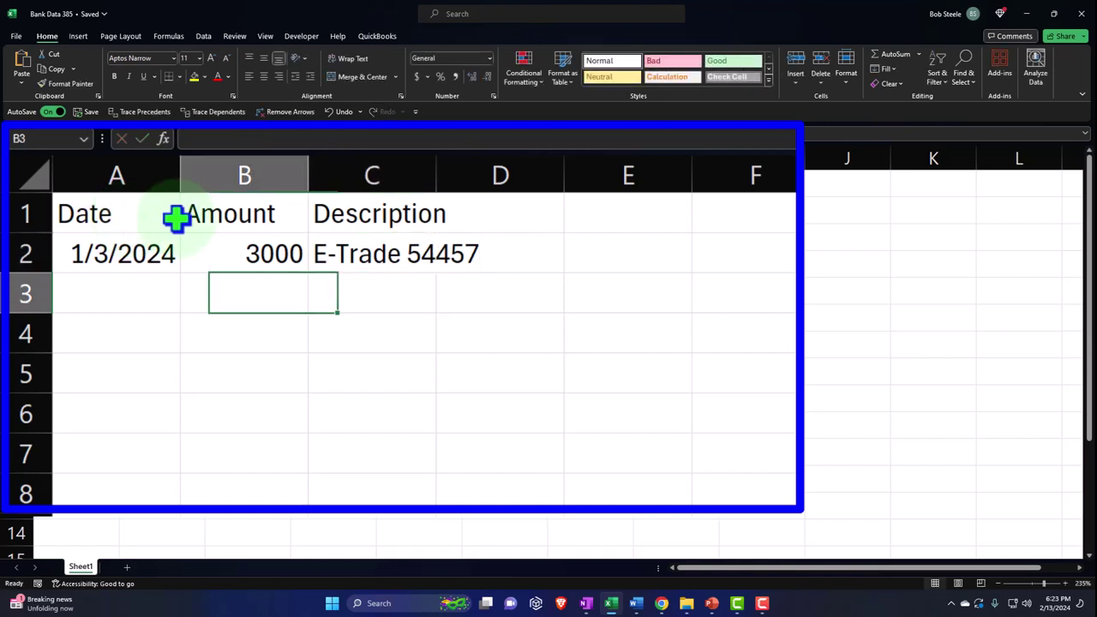
{"action": "type", "text": "1/"}
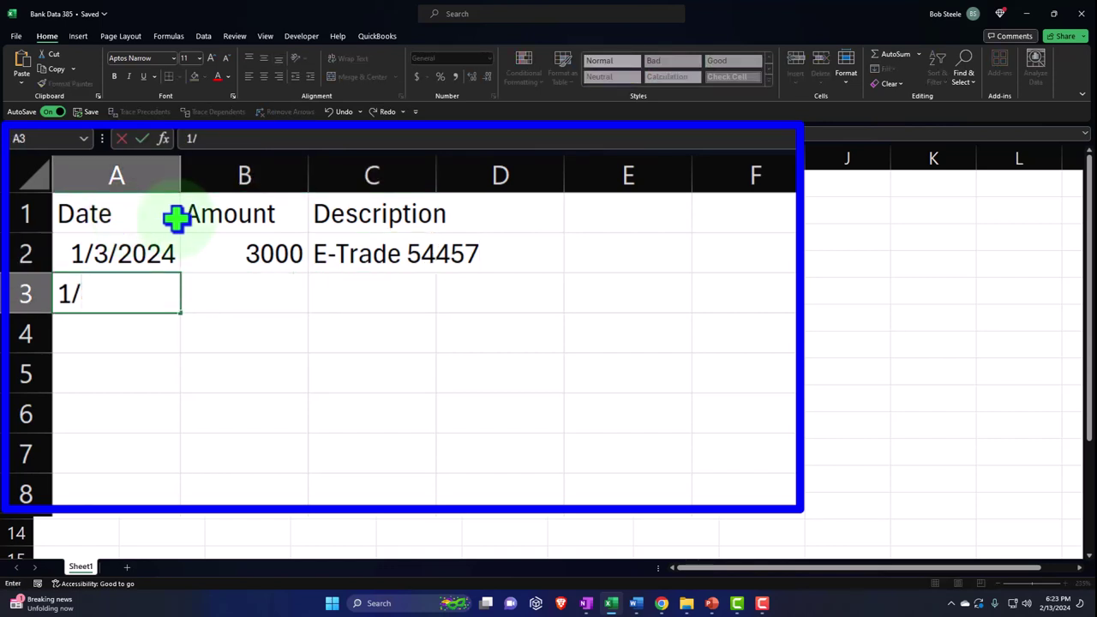
{"action": "type", "text": "5/2024"}
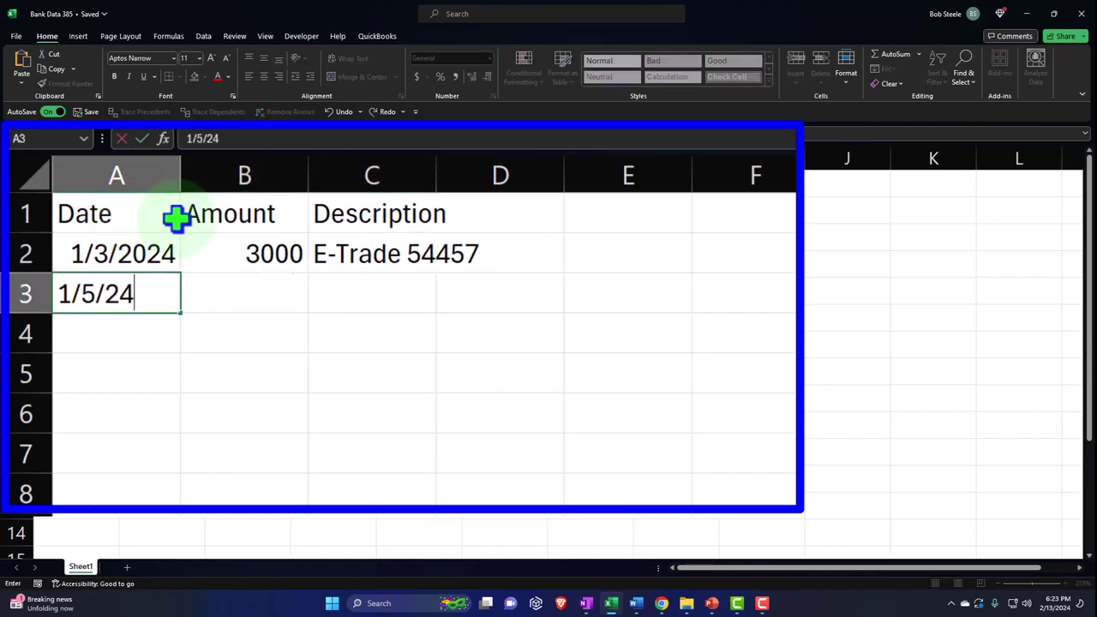
{"action": "key", "text": "Tab"}
{"action": "type", "text": "2700"}
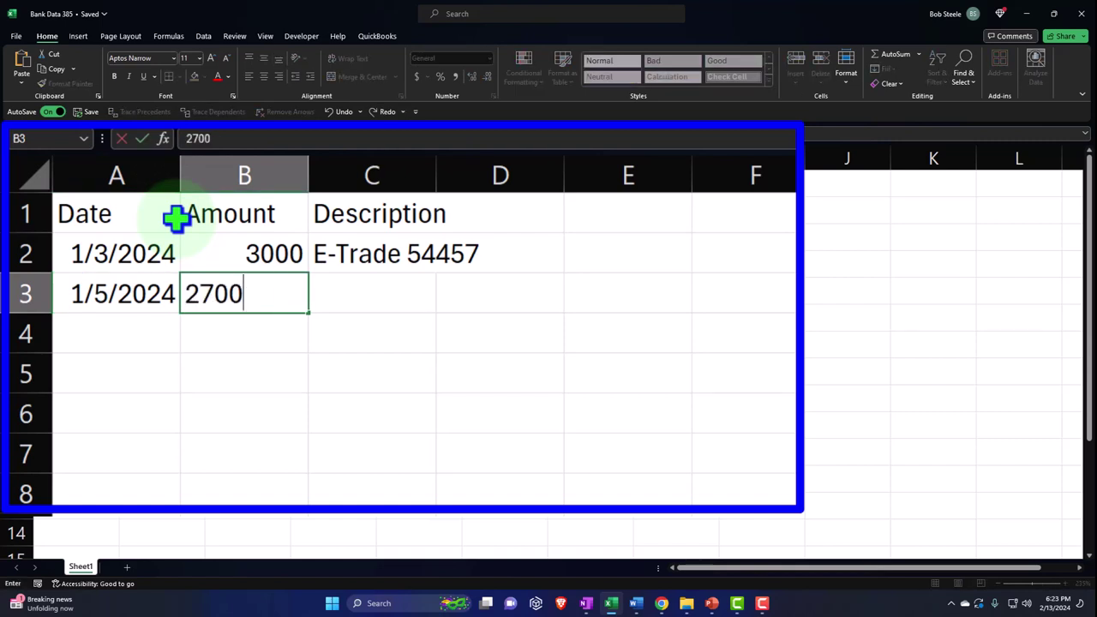
{"action": "key", "text": "Tab"}
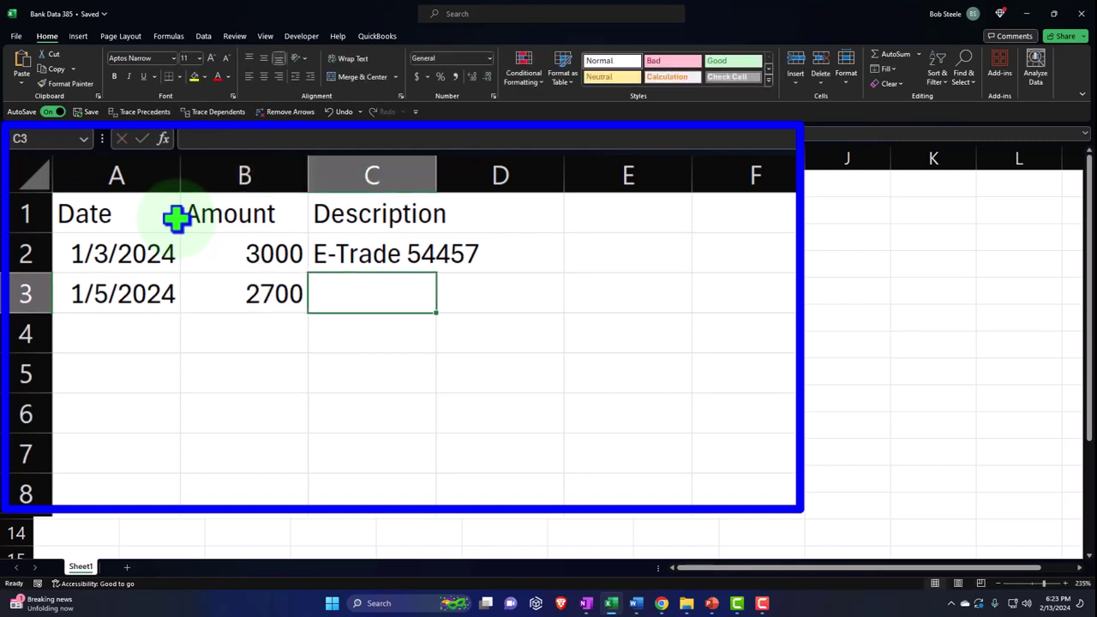
{"action": "type", "text": "Vasn"}
{"action": "key", "text": "BackSpace"}
{"action": "key", "text": "BackSpace"}
{"action": "type", "text": "n"}
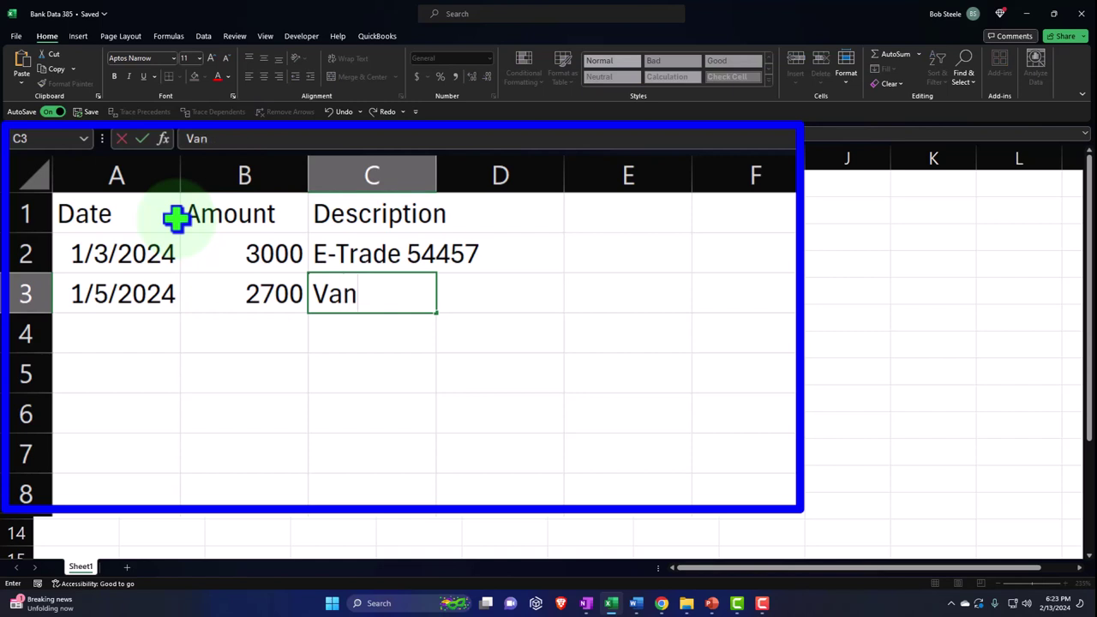
{"action": "type", "text": "guard "}
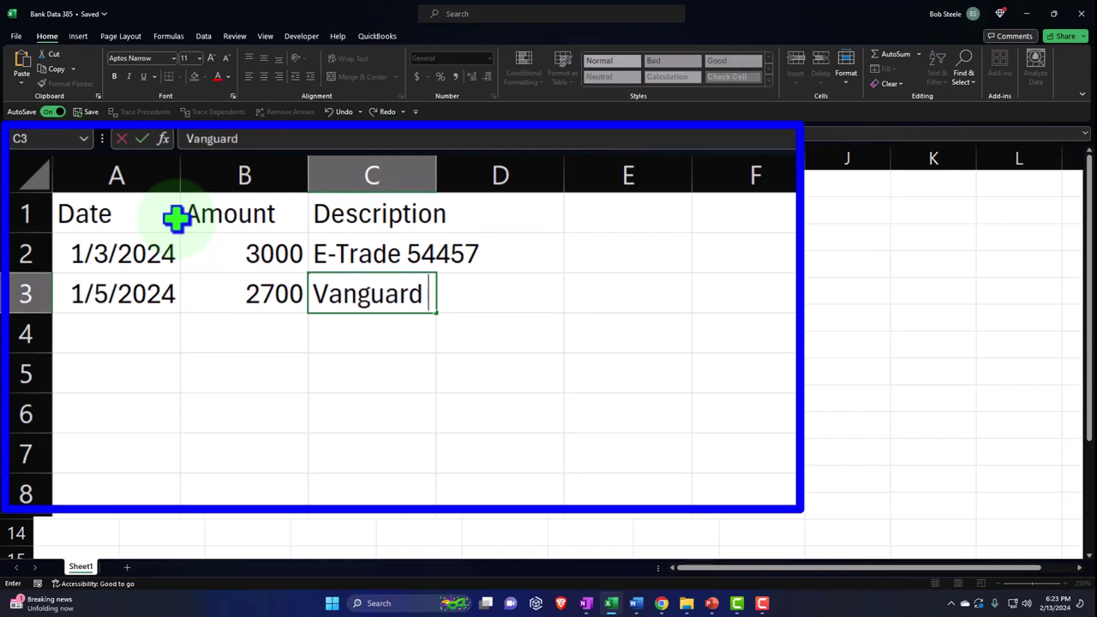
{"action": "type", "text": "3474"}
{"action": "left_click", "coordinate": [206, 249]}
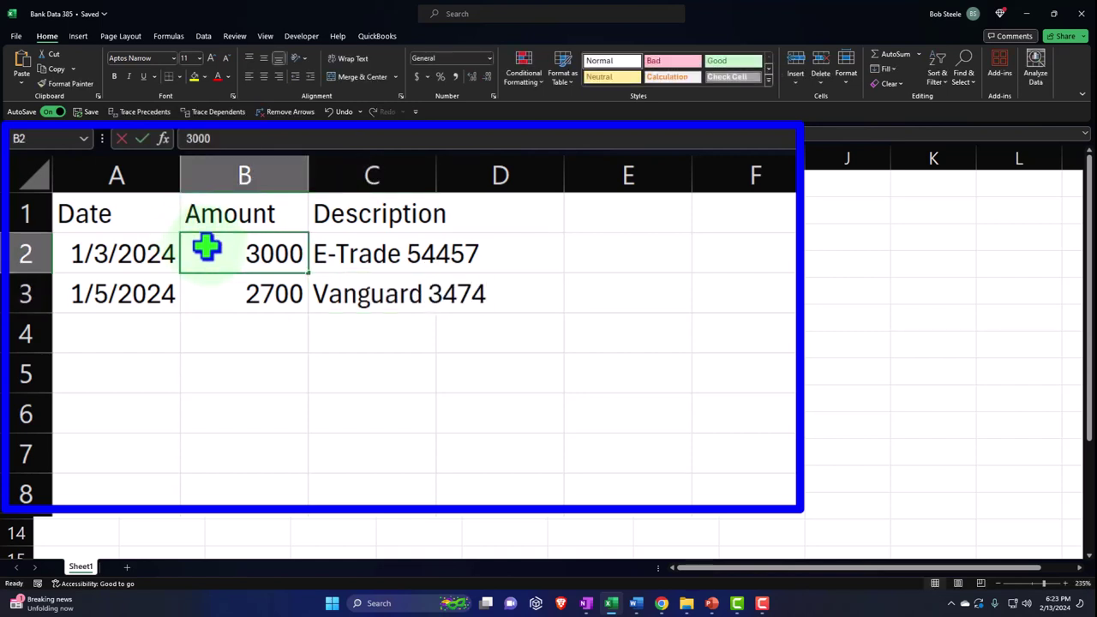
- Make the amounts in B2 and B3 negative: -3000 and -2700
{"action": "double_click", "coordinate": [206, 249]}
{"action": "type", "text": "-"}
{"action": "key", "text": "Return"}
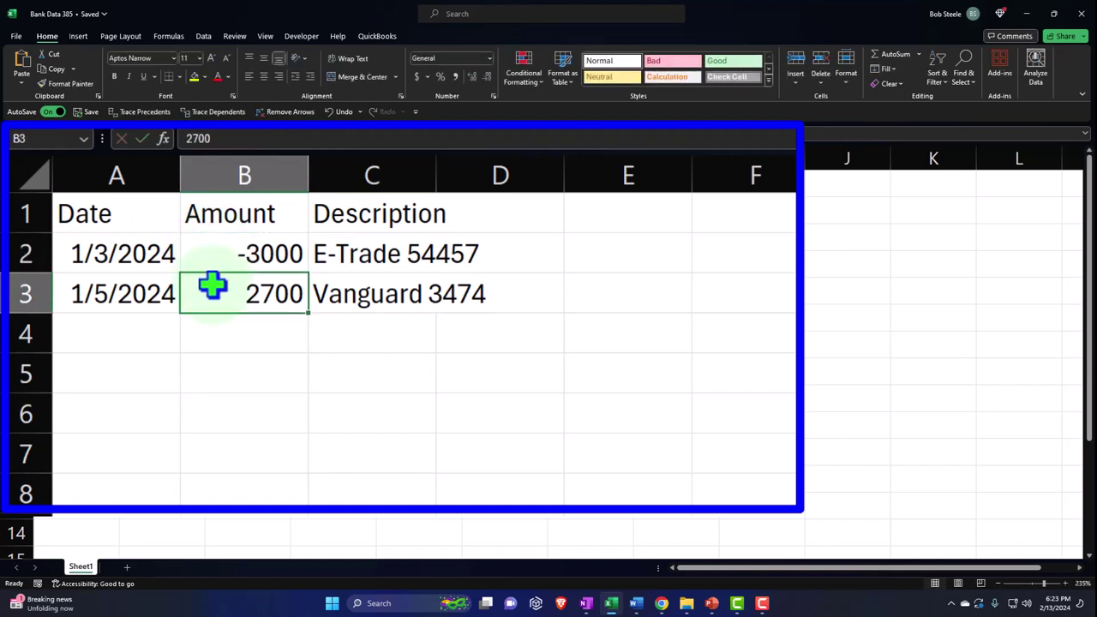
{"action": "double_click", "coordinate": [212, 287]}
{"action": "type", "text": "-"}
{"action": "key", "text": "Return"}
- Fill row 4 with date 1/5/2024, amount -1500 and description B of A Investments 24797
{"action": "key", "text": "Left"}
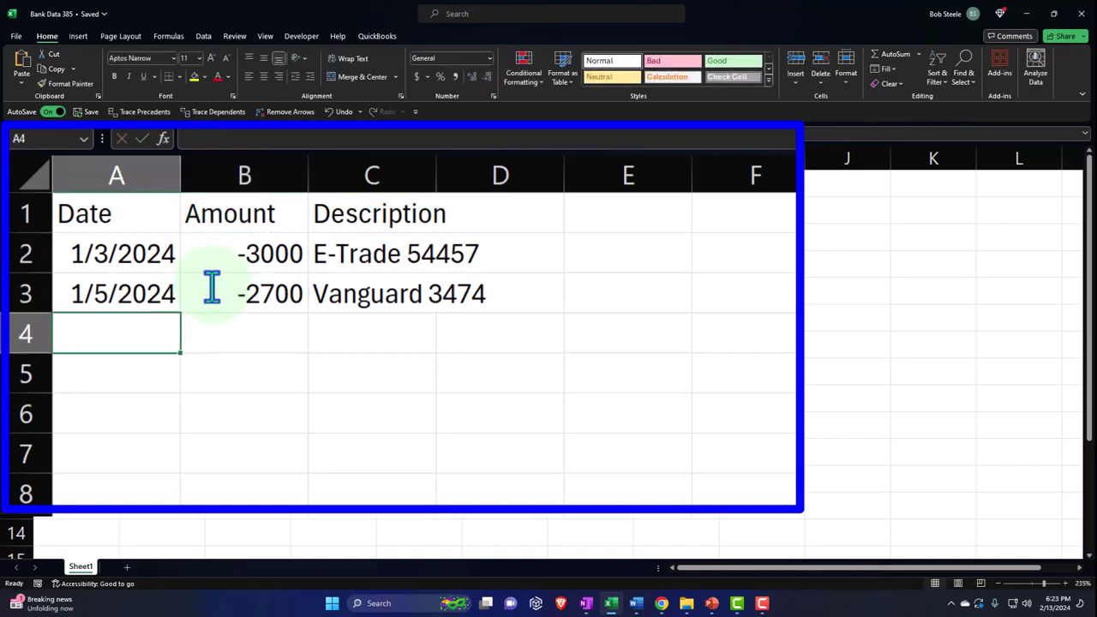
{"action": "type", "text": "1/5"}
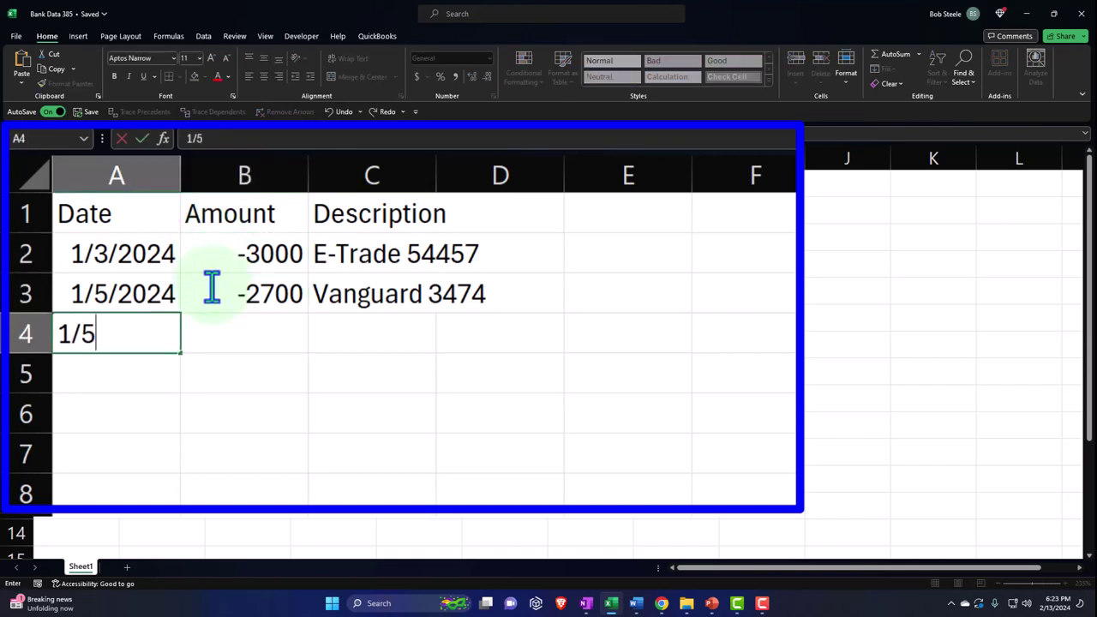
{"action": "type", "text": "/2024"}
{"action": "key", "text": "Return"}
{"action": "key", "text": "Up"}
{"action": "key", "text": "Right"}
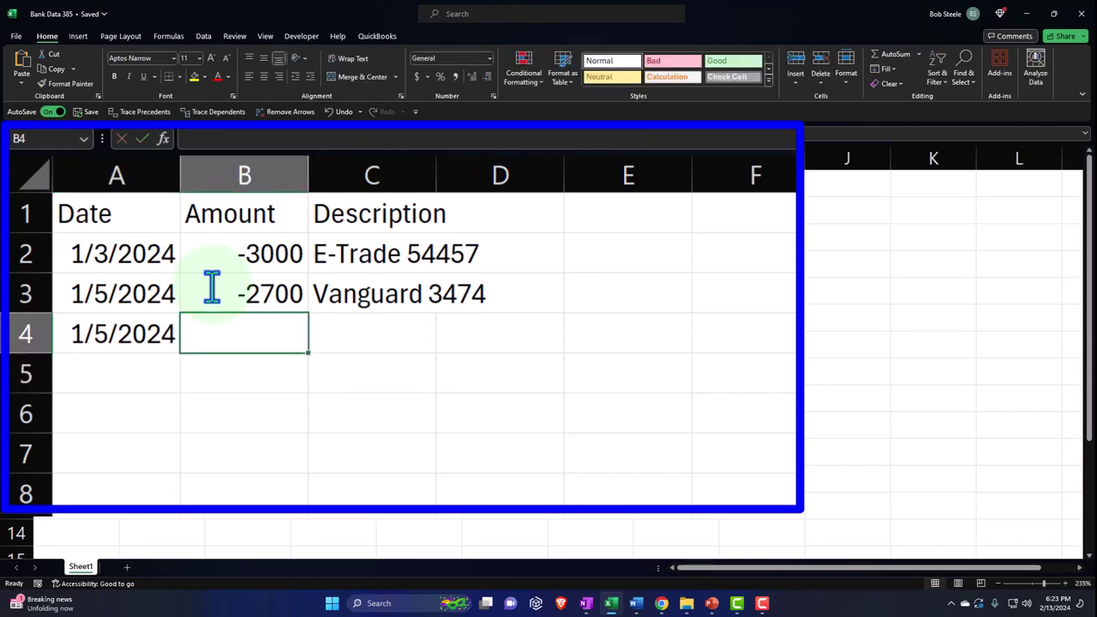
{"action": "type", "text": "-1"}
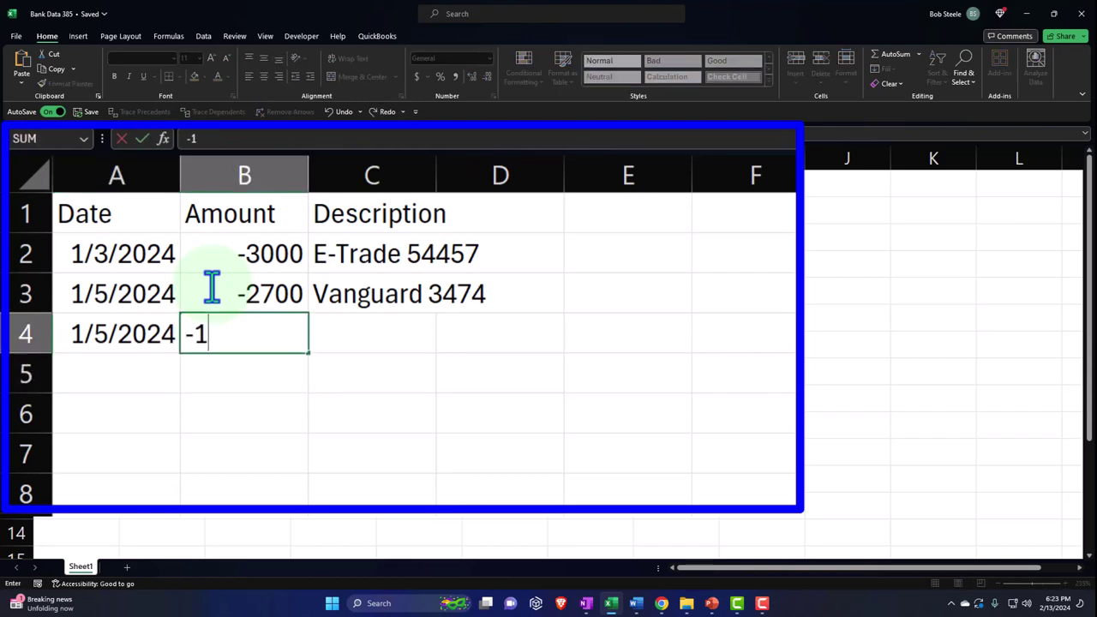
{"action": "type", "text": "500"}
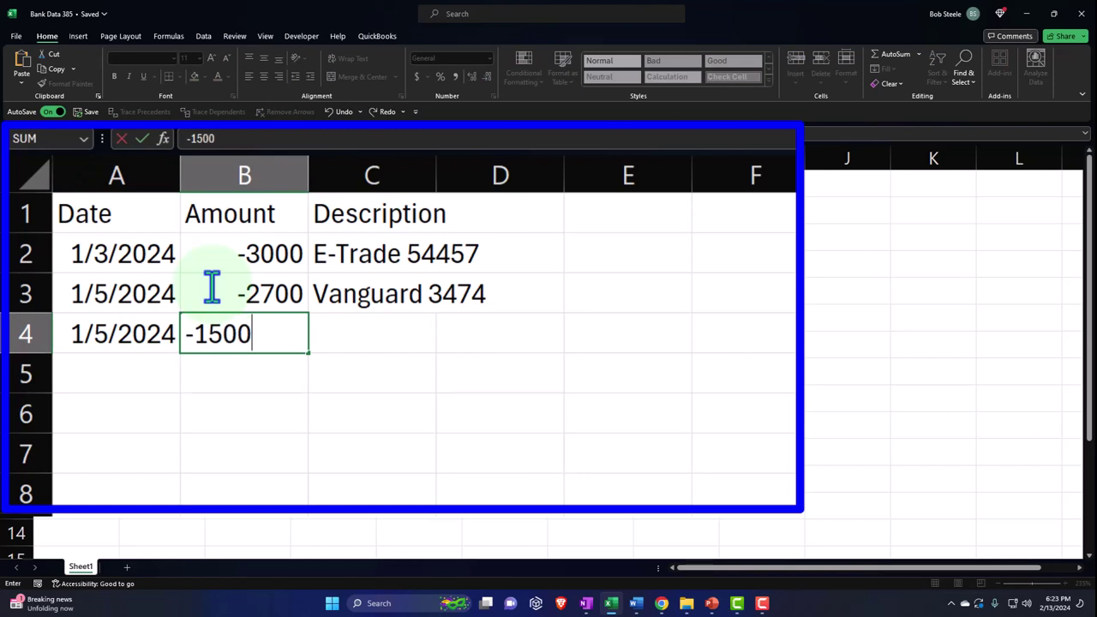
{"action": "key", "text": "Tab"}
{"action": "key", "text": "Tab"}
{"action": "key", "text": "shift+Tab"}
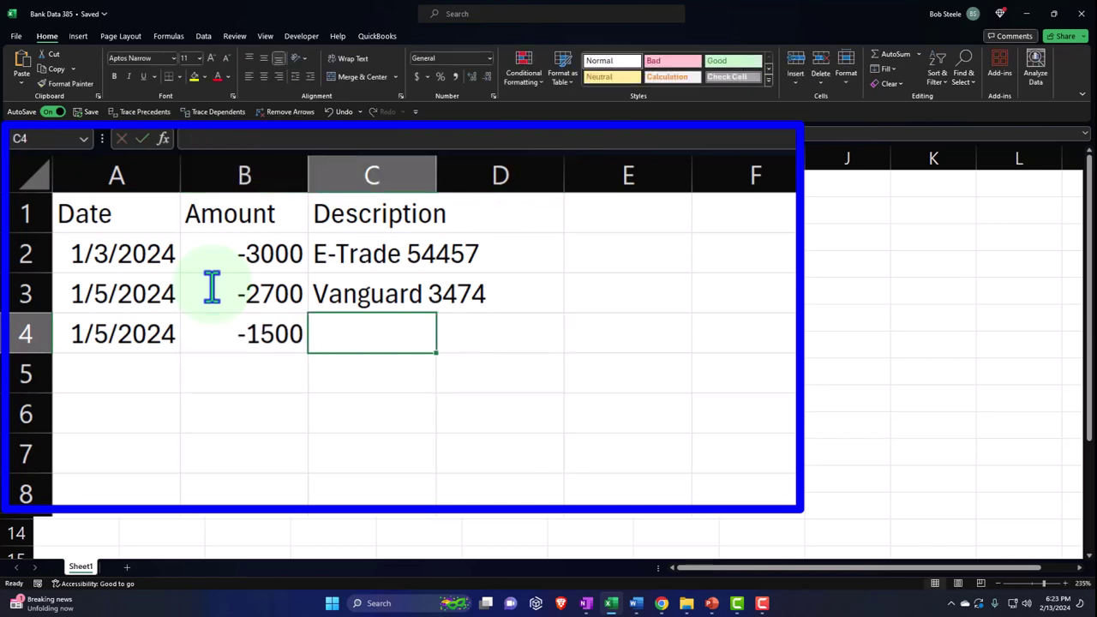
{"action": "type", "text": "B-"}
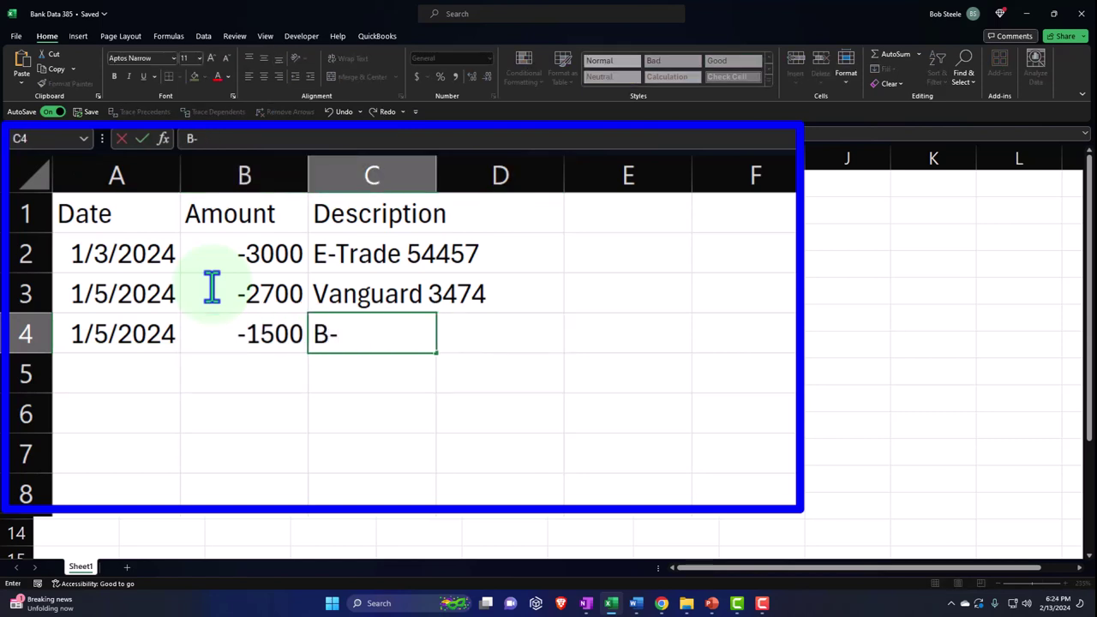
{"action": "key", "text": "BackSpace"}
{"action": "type", "text": "of A"}
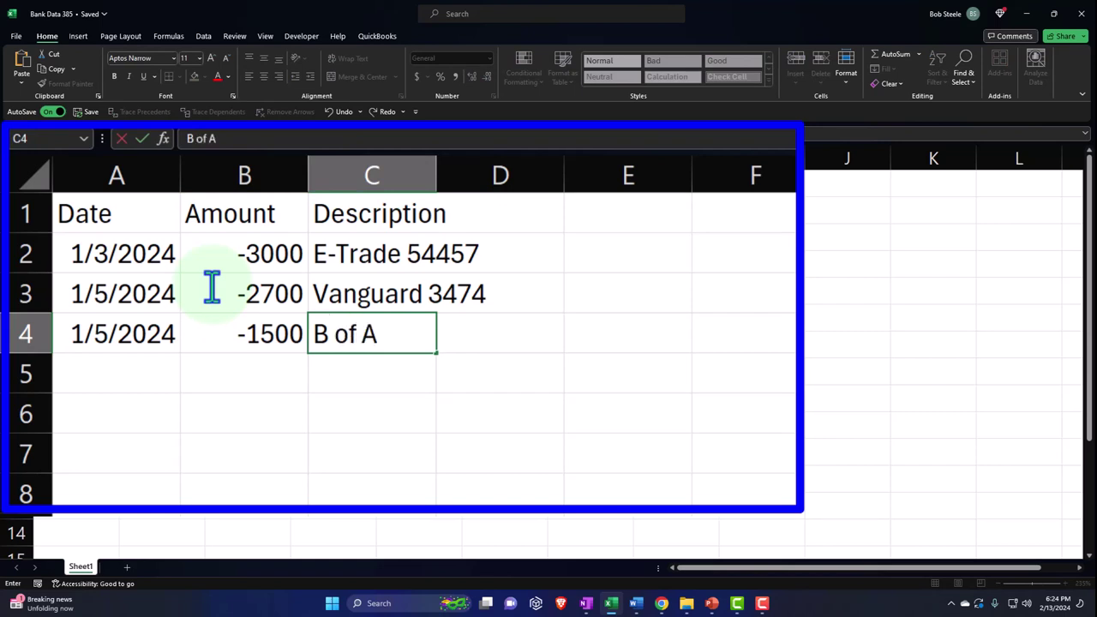
{"action": "type", "text": " Investme"}
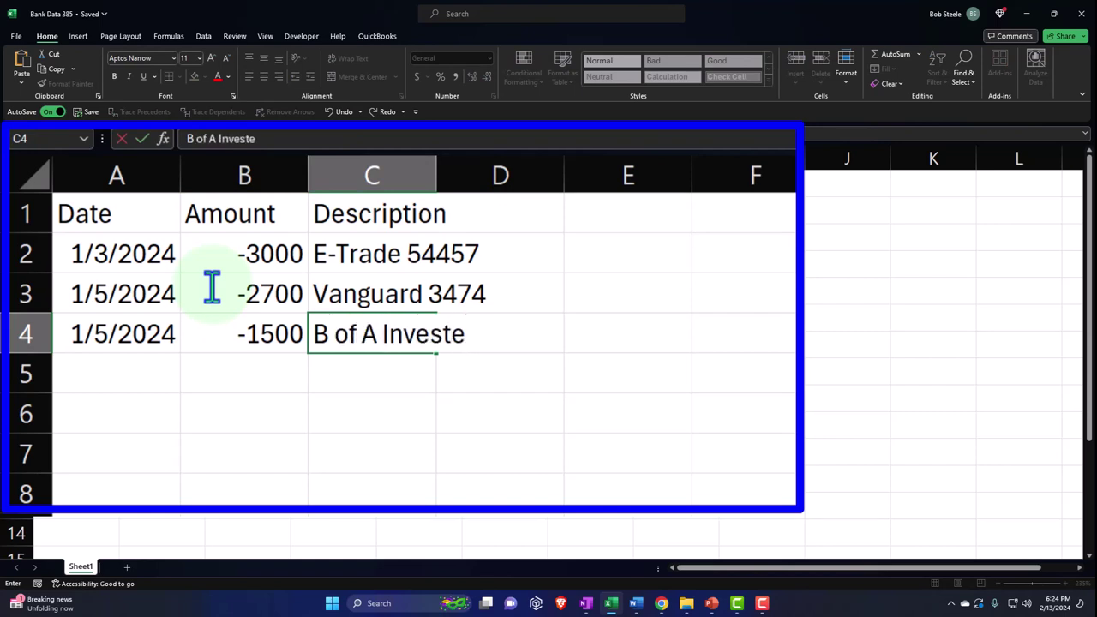
{"action": "key", "text": "BackSpace"}
{"action": "type", "text": "ments "}
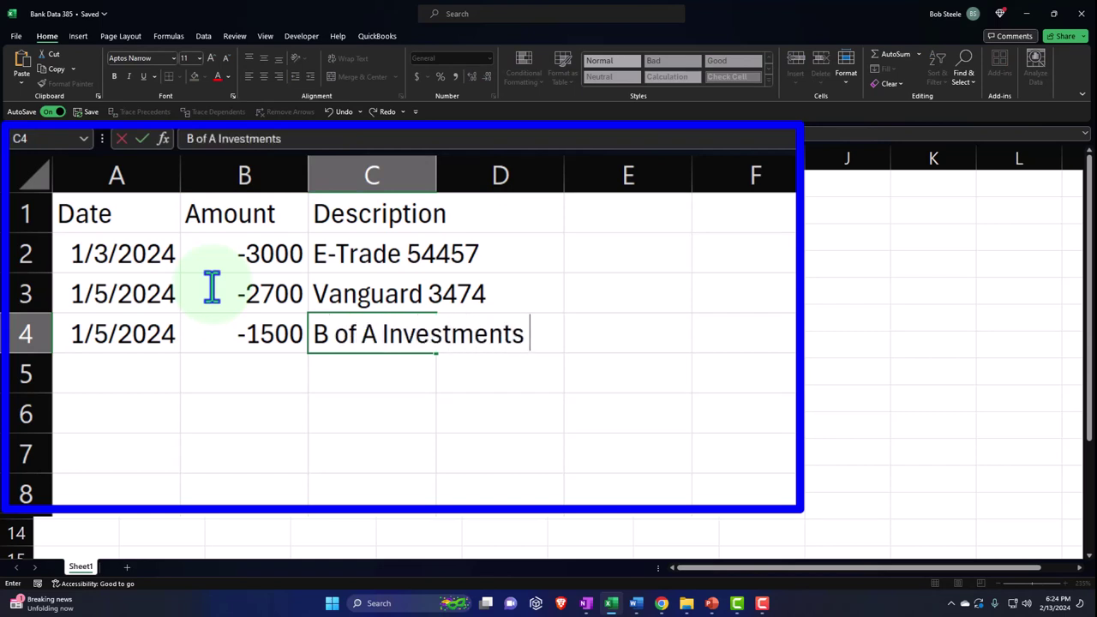
{"action": "type", "text": "24797"}
{"action": "key", "text": "Return"}
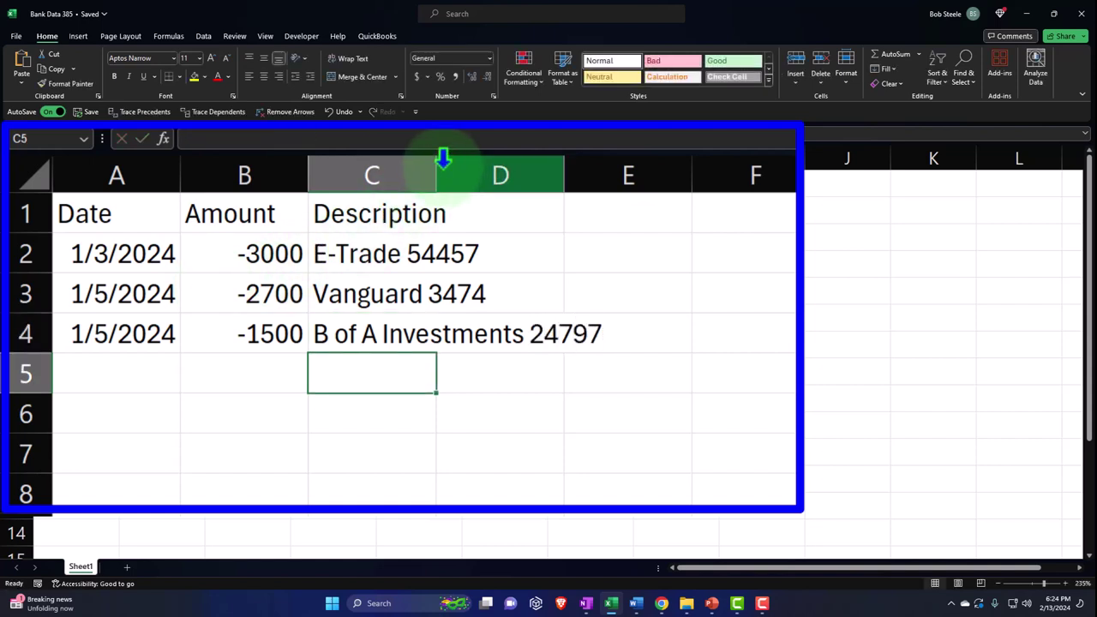
- Widen column C so the three transaction descriptions display in full
{"action": "left_click_drag", "start_coordinate": [440, 162], "coordinate": [670, 152]}
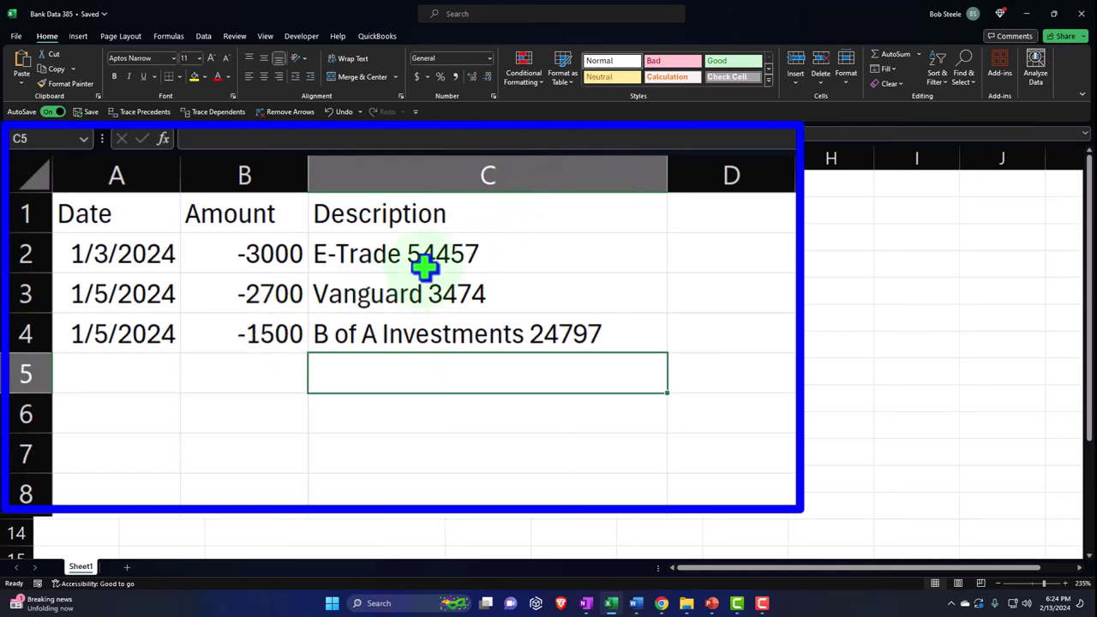
{"action": "left_click", "coordinate": [345, 331]}
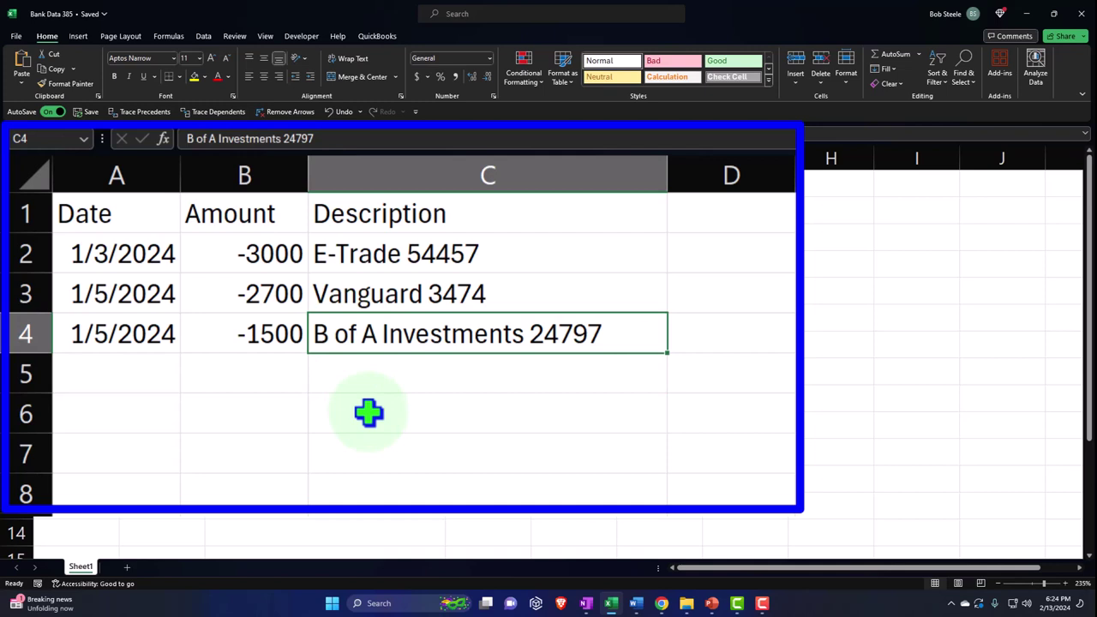
{"action": "key", "text": "Up"}
{"action": "key", "text": "Up"}
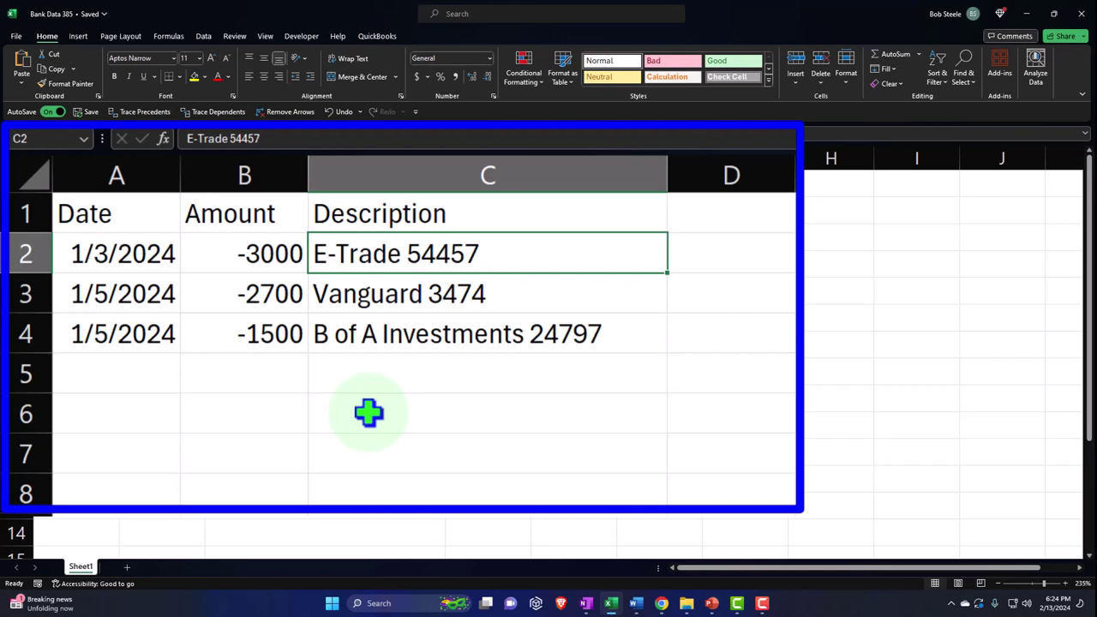
{"action": "key", "text": "Down"}
{"action": "key", "text": "Down"}
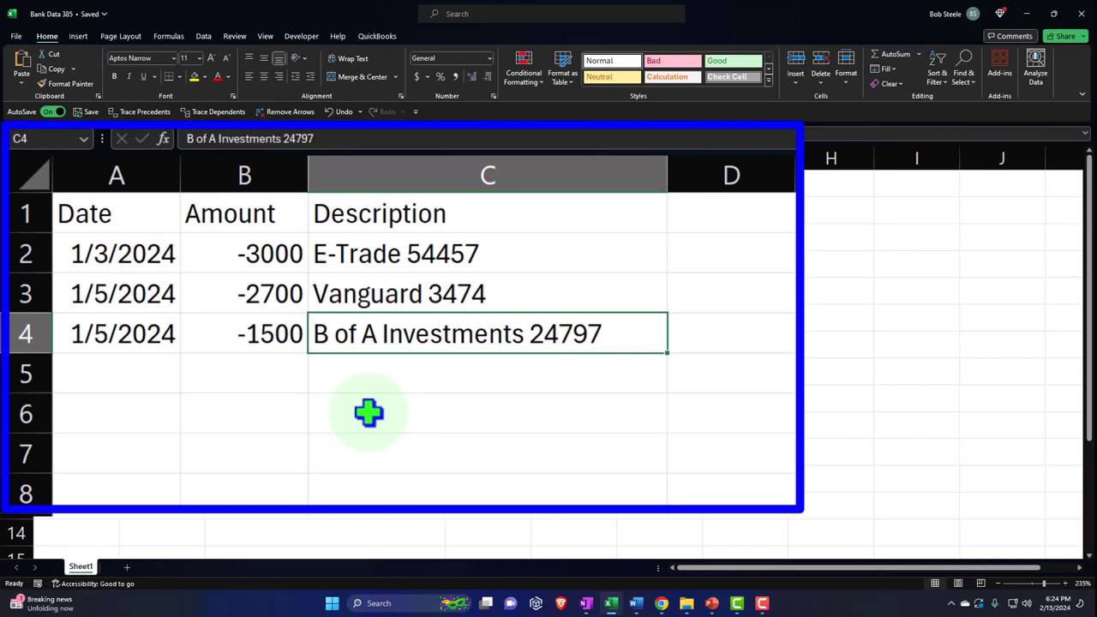
{"action": "key", "text": "Down"}
{"action": "key", "text": "Left"}
{"action": "key", "text": "Left"}
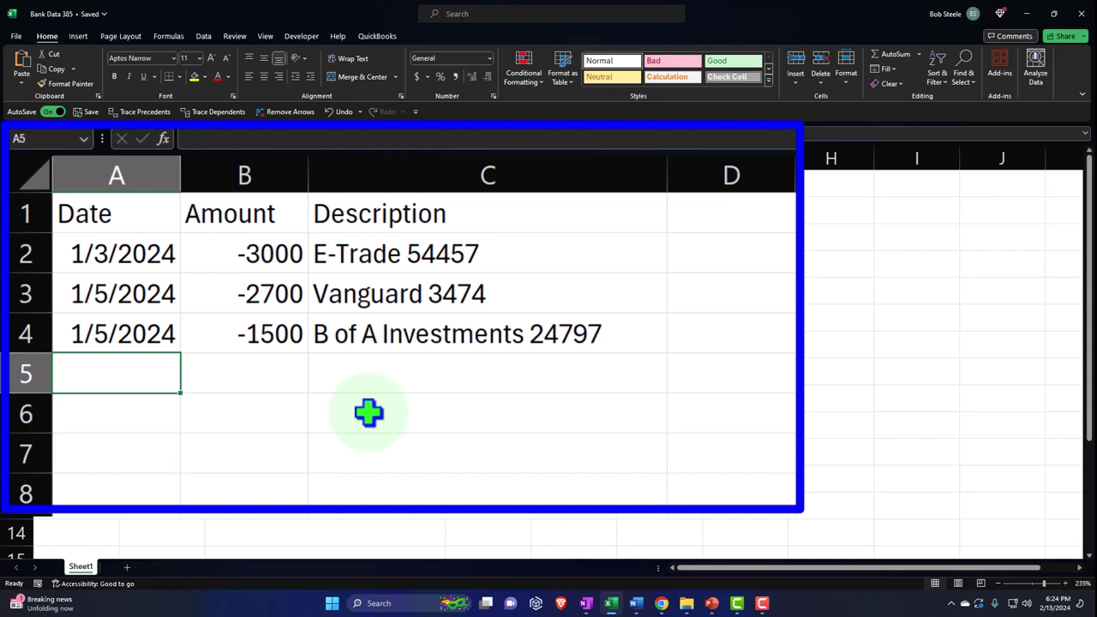
- Add row 5: date 2/15/2024, amount 6, description E-Trade Dividends
{"action": "type", "text": "28/"}
{"action": "key", "text": "BackSpace"}
{"action": "key", "text": "BackSpace"}
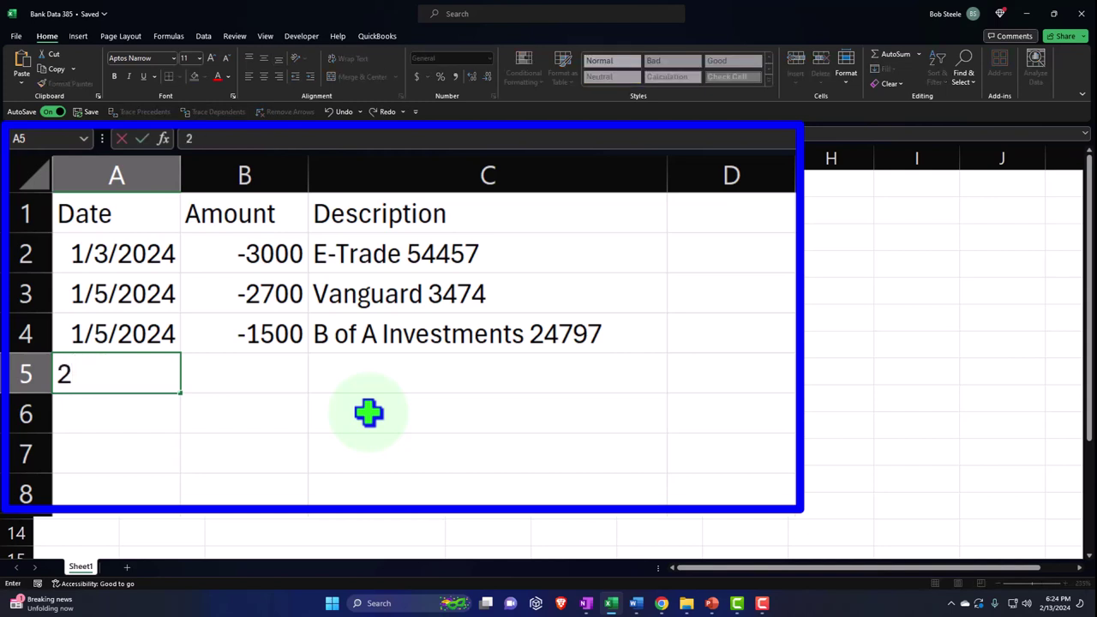
{"action": "type", "text": "/"}
{"action": "type", "text": "15"}
{"action": "type", "text": "/202"}
{"action": "type", "text": "4"}
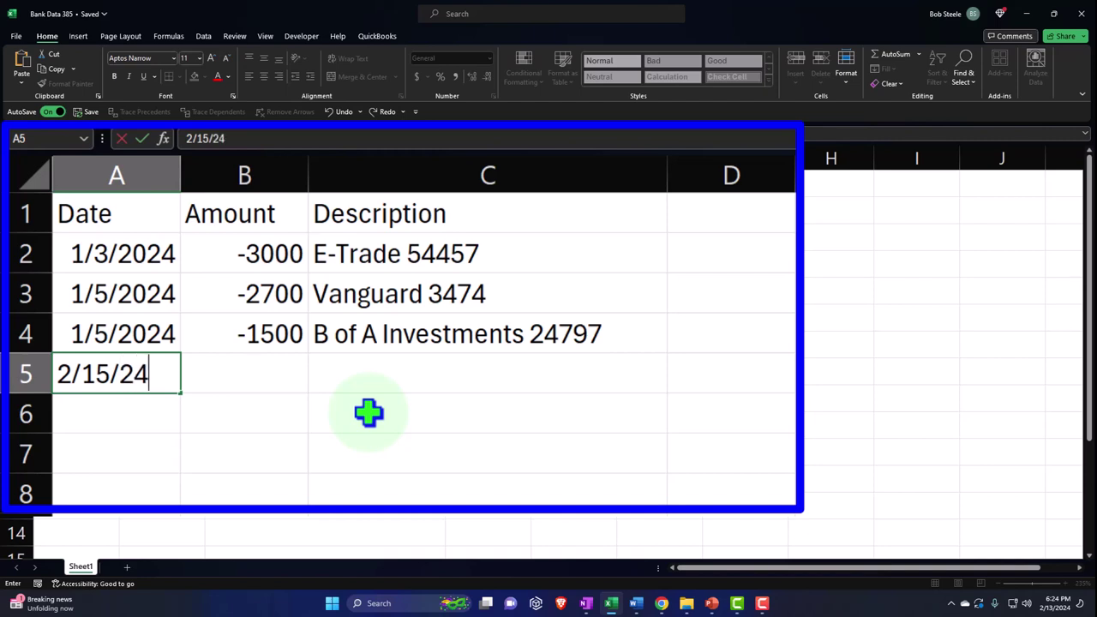
{"action": "key", "text": "Tab"}
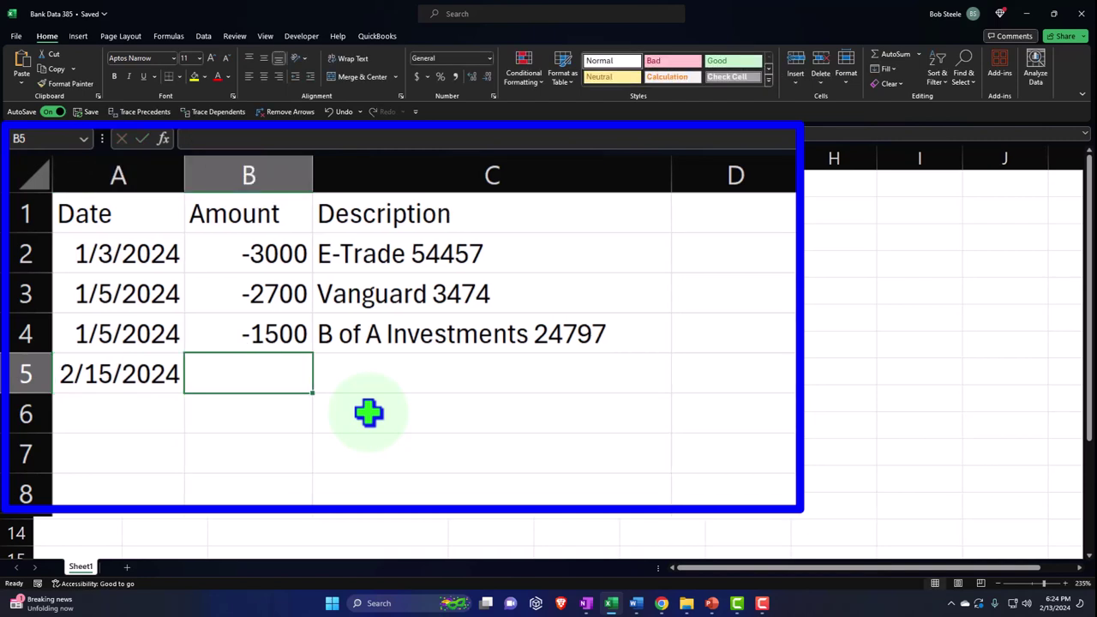
{"action": "type", "text": "6"}
{"action": "key", "text": "Tab"}
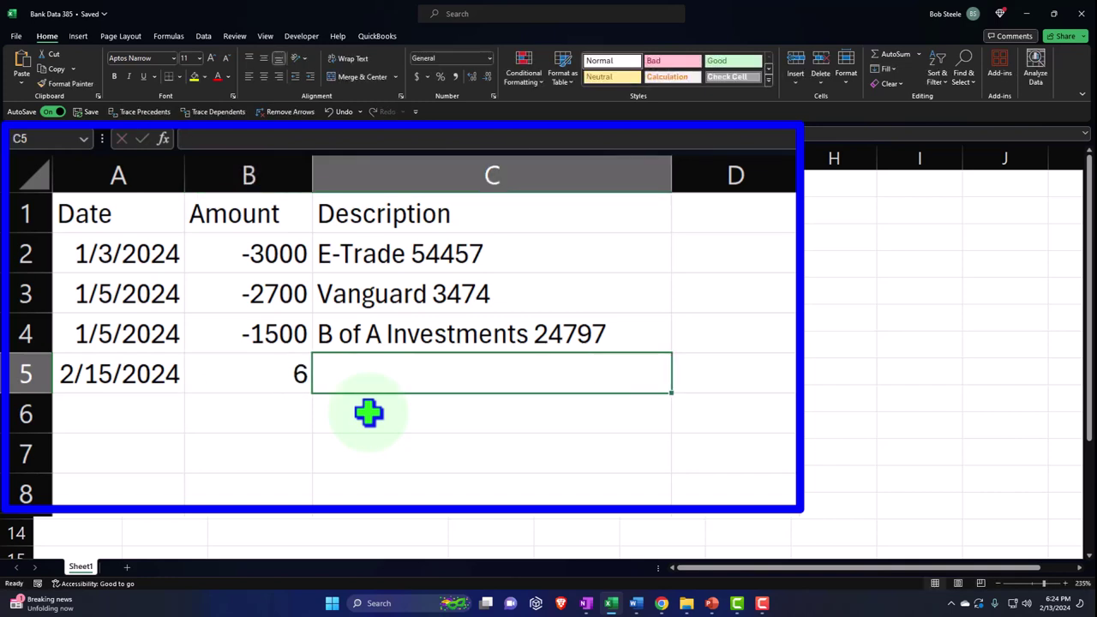
{"action": "type", "text": "E-Trade "}
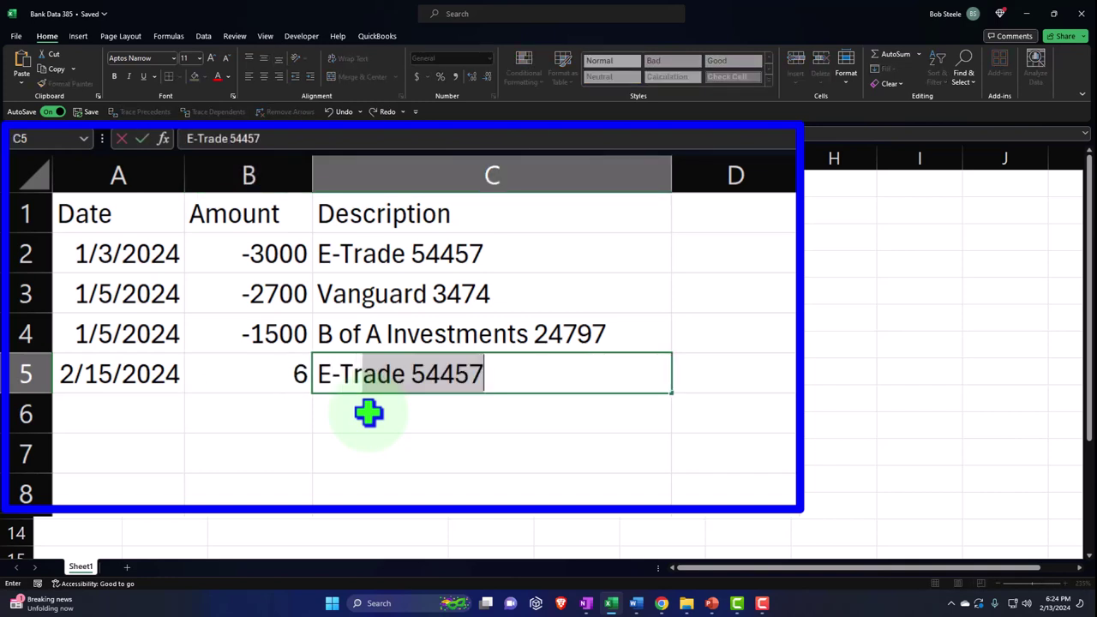
{"action": "type", "text": "Divi"}
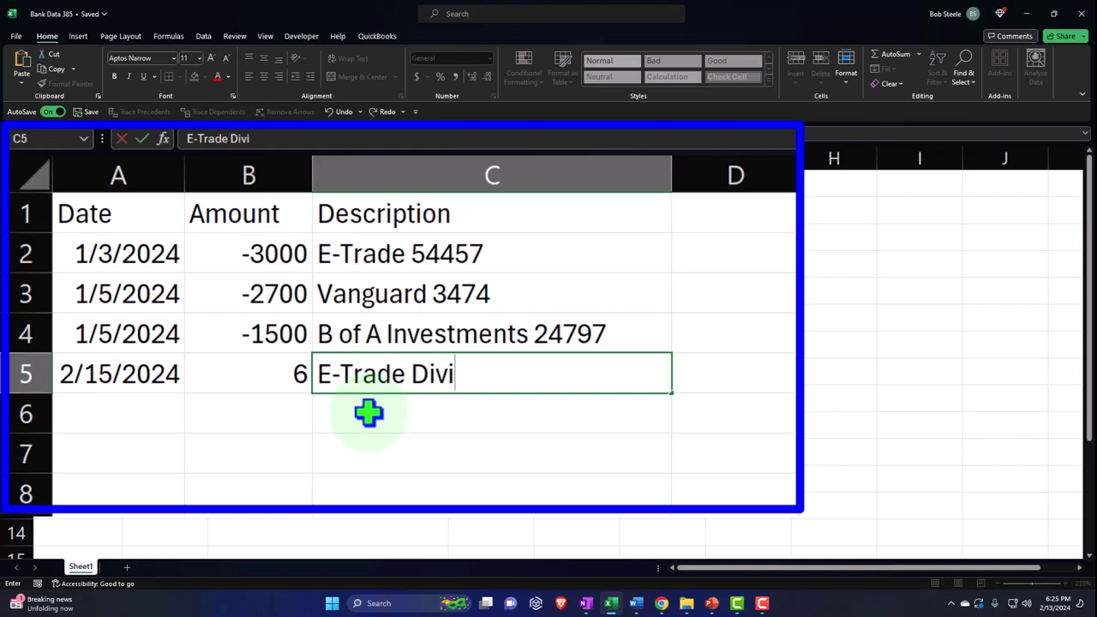
{"action": "type", "text": "dends"}
{"action": "key", "text": "Return"}
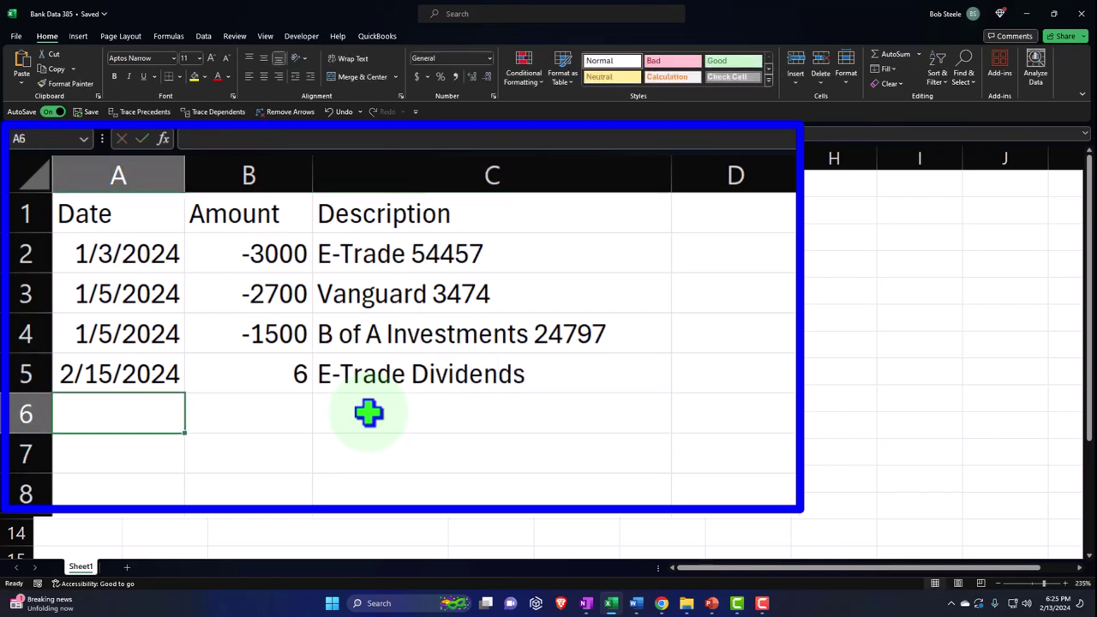
- Add row 6: date 2/15/2024, amount 7, description Vanfguard Interest
{"action": "type", "text": "2/"}
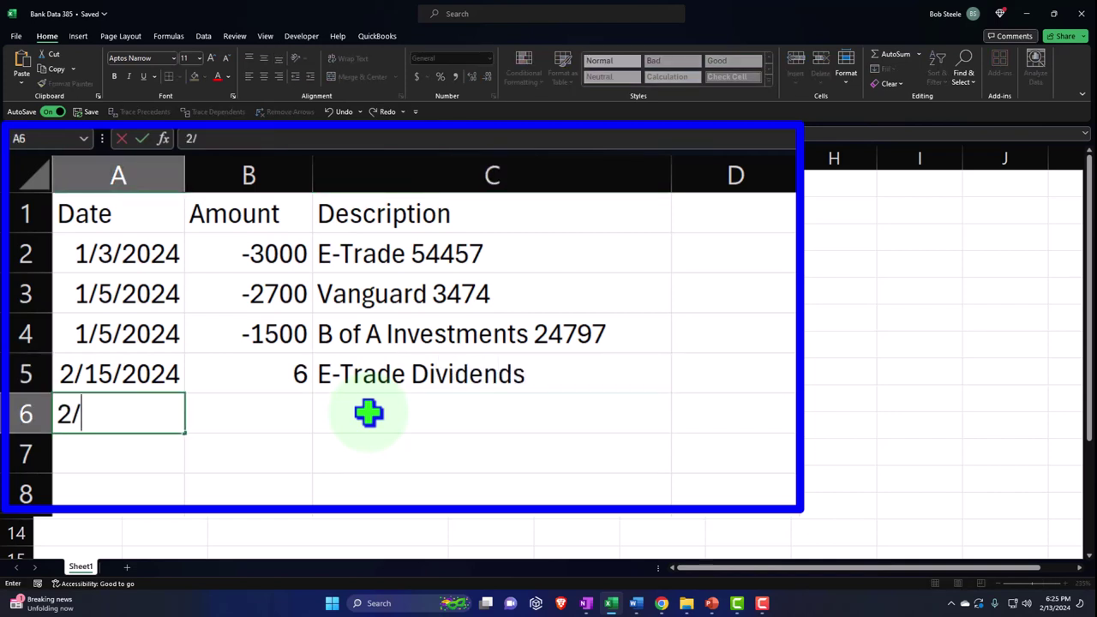
{"action": "type", "text": "15/2024"}
{"action": "key", "text": "Tab"}
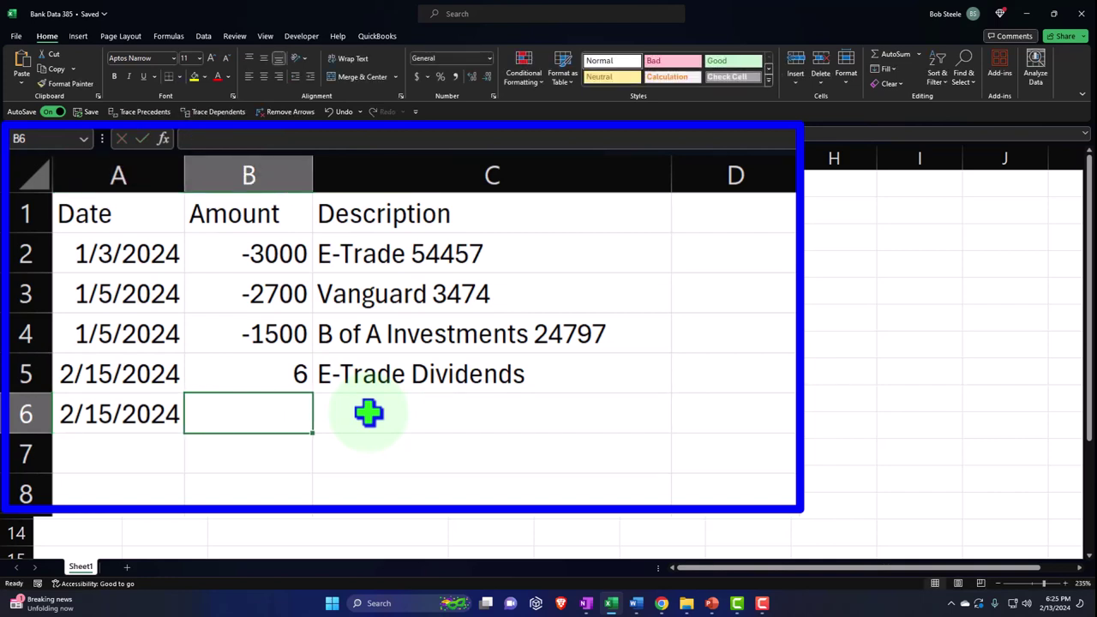
{"action": "type", "text": "7"}
{"action": "key", "text": "Tab"}
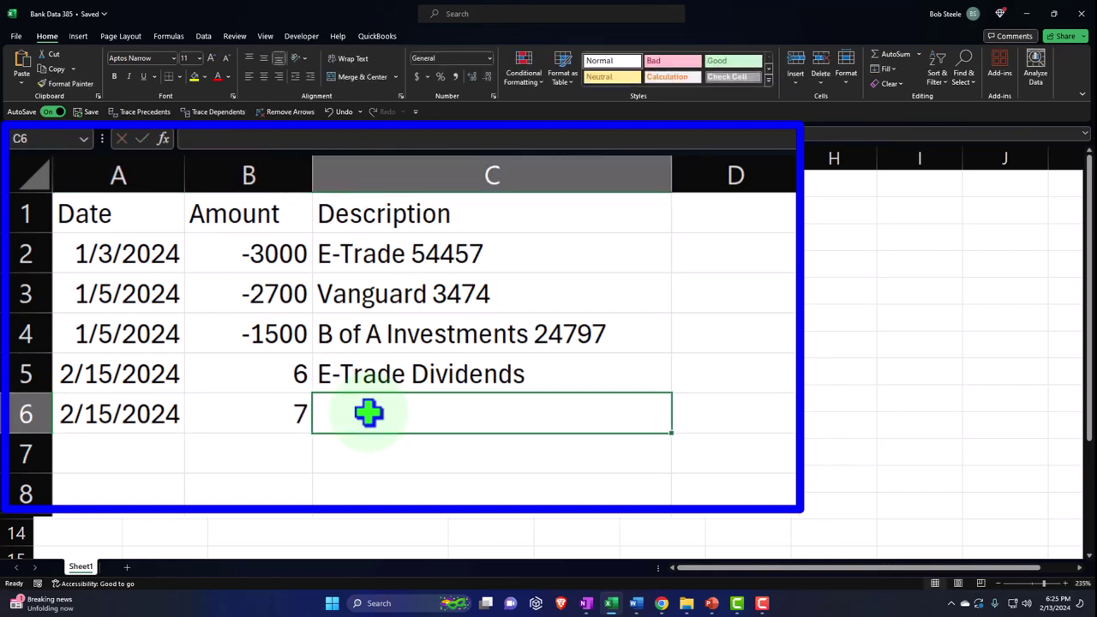
{"action": "type", "text": "Vanfguar"}
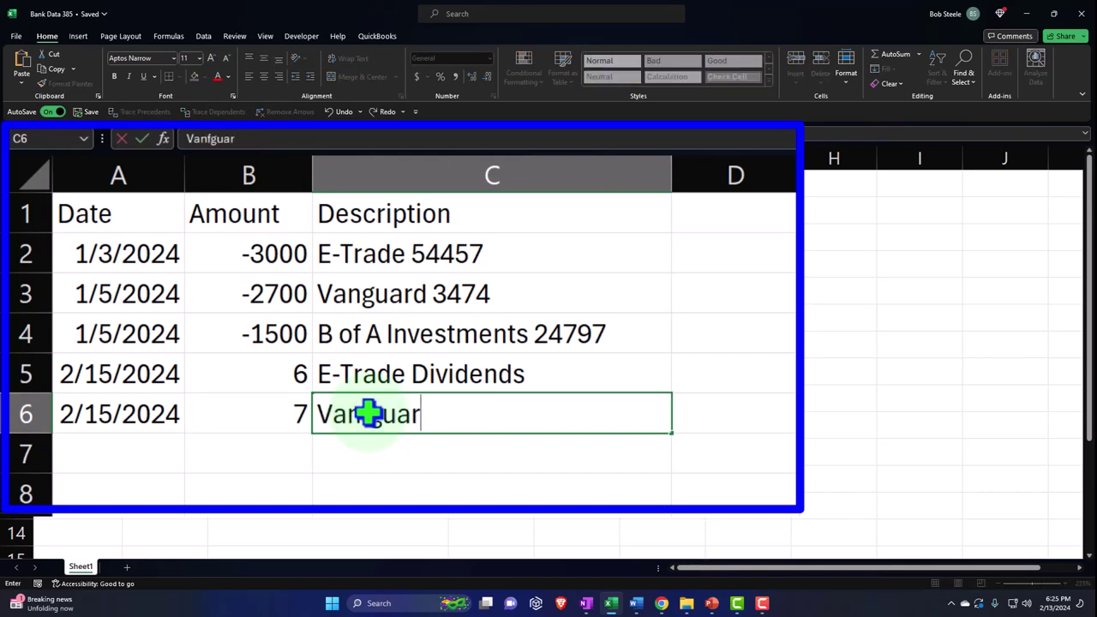
{"action": "type", "text": "d Interest"}
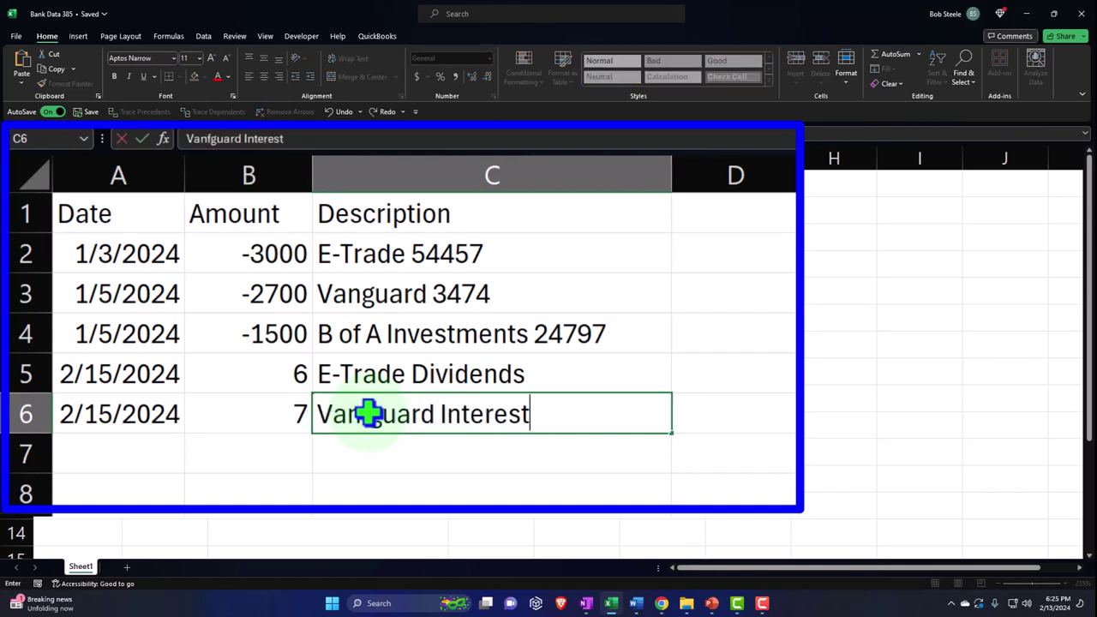
{"action": "key", "text": "Return"}
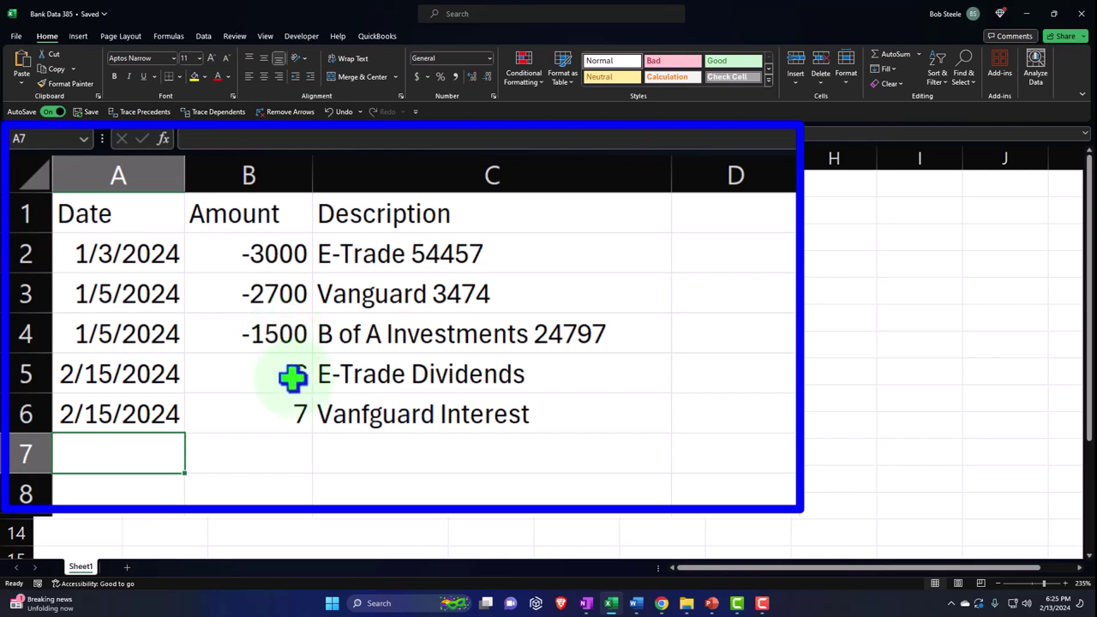
{"action": "left_click_drag", "start_coordinate": [293, 374], "coordinate": [290, 409]}
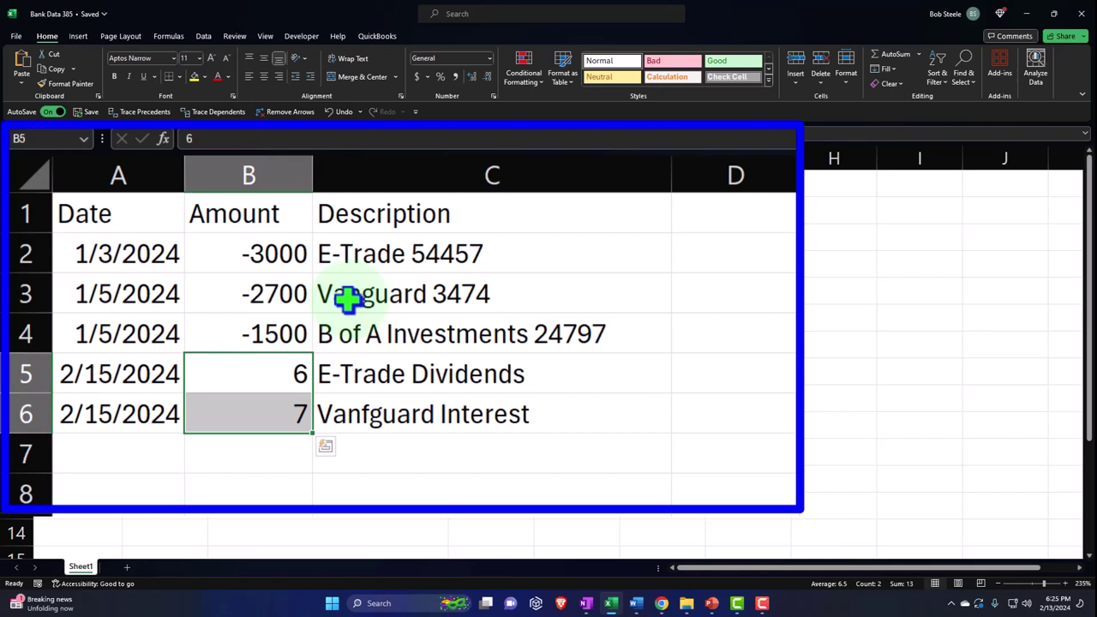
{"action": "left_click", "coordinate": [251, 372]}
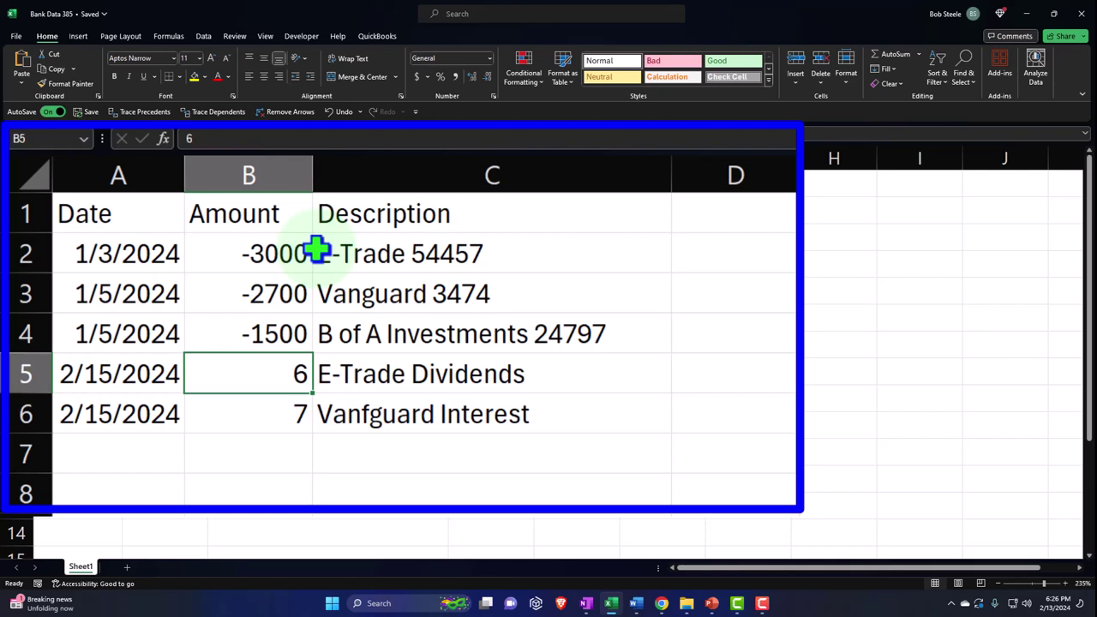
{"action": "left_click", "coordinate": [289, 252]}
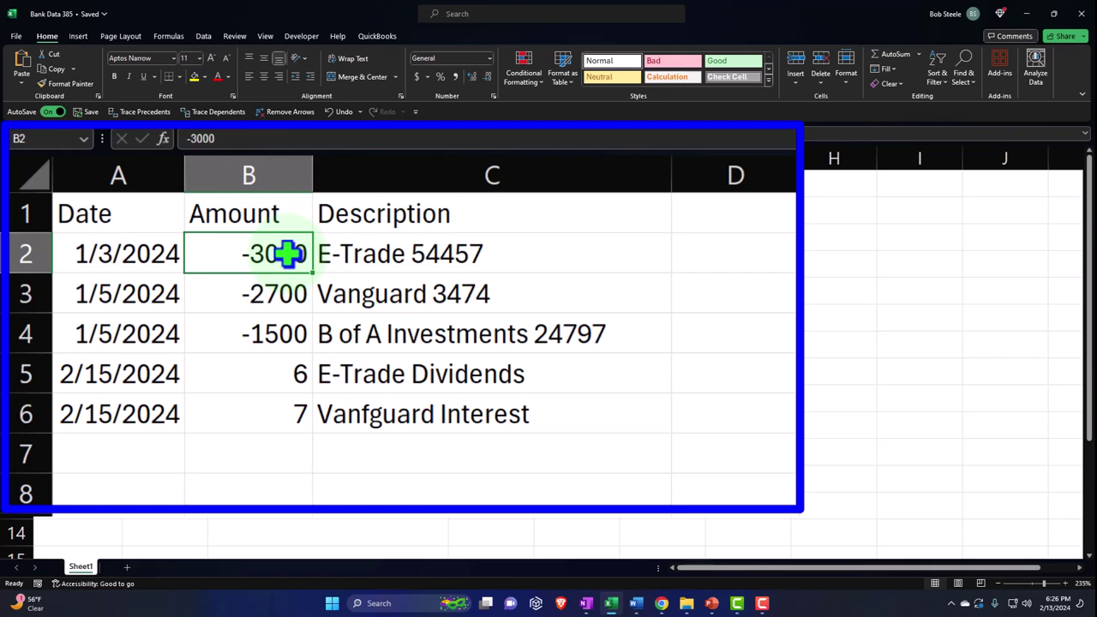
- Save a copy named Bank Data 385 as CSV UTF-8 (Comma delimited) in Bank Feed Upload Files
{"action": "left_click", "coordinate": [15, 37]}
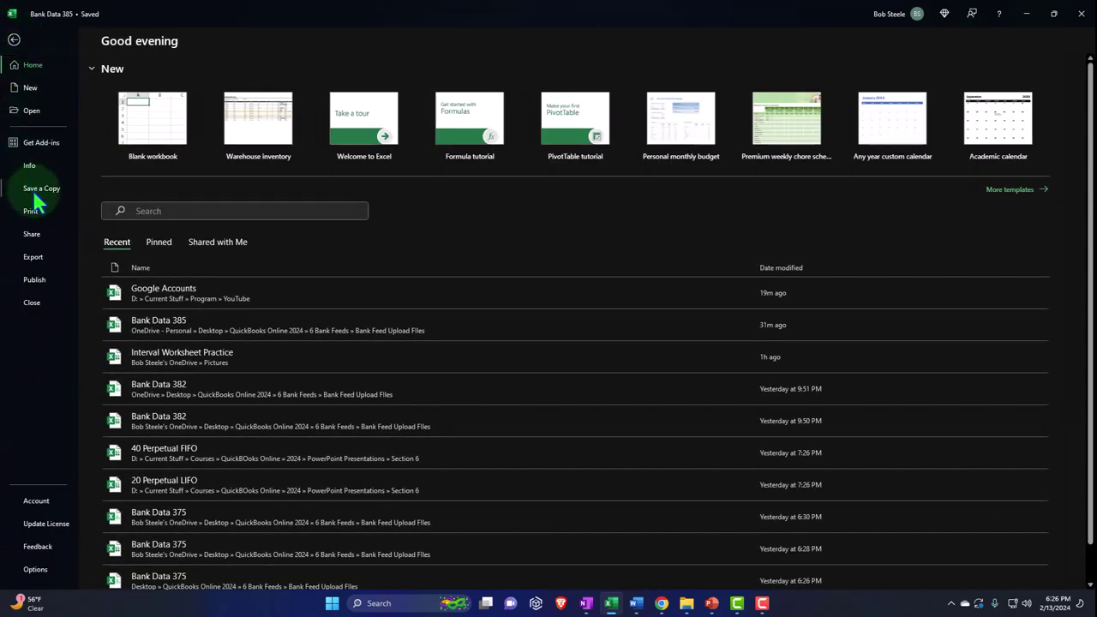
{"action": "left_click", "coordinate": [36, 192]}
{"action": "left_click", "coordinate": [137, 230]}
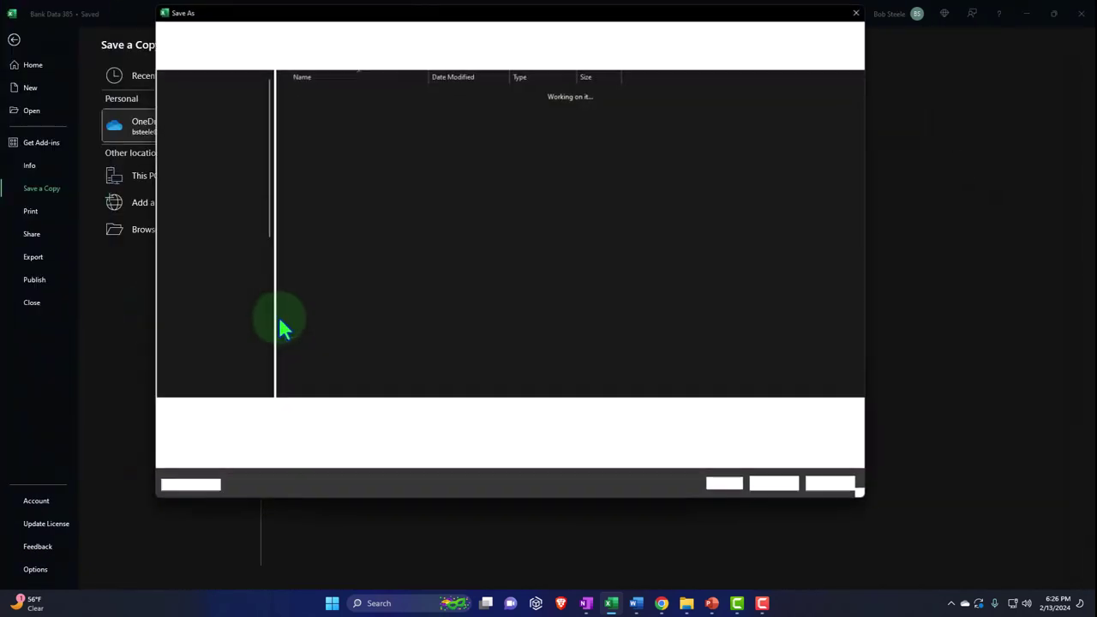
{"action": "left_click", "coordinate": [283, 426]}
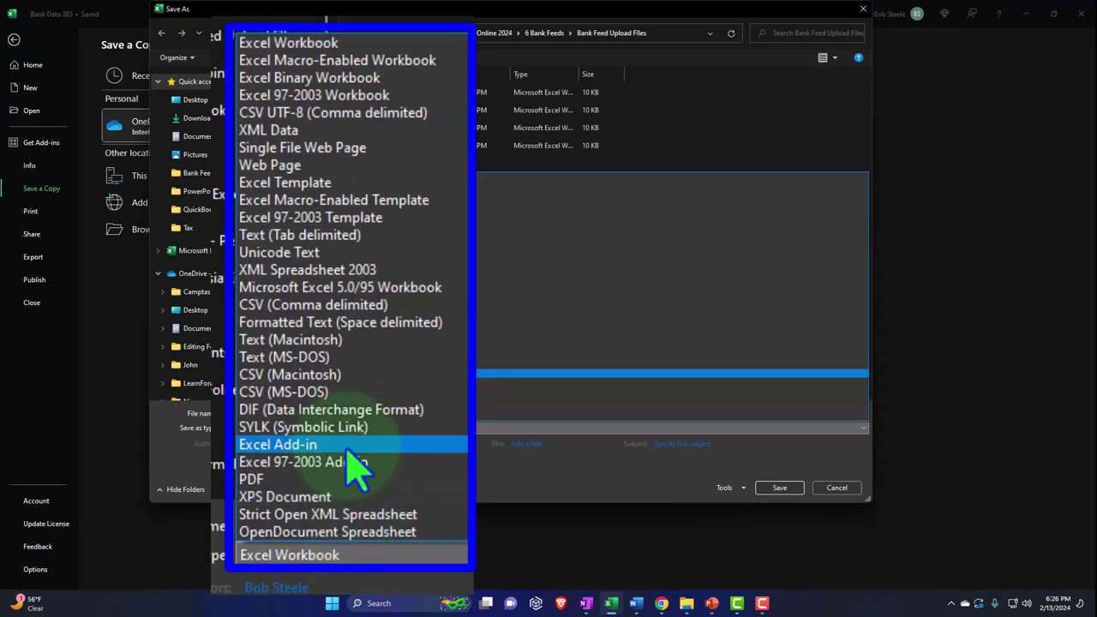
{"action": "left_click", "coordinate": [327, 122]}
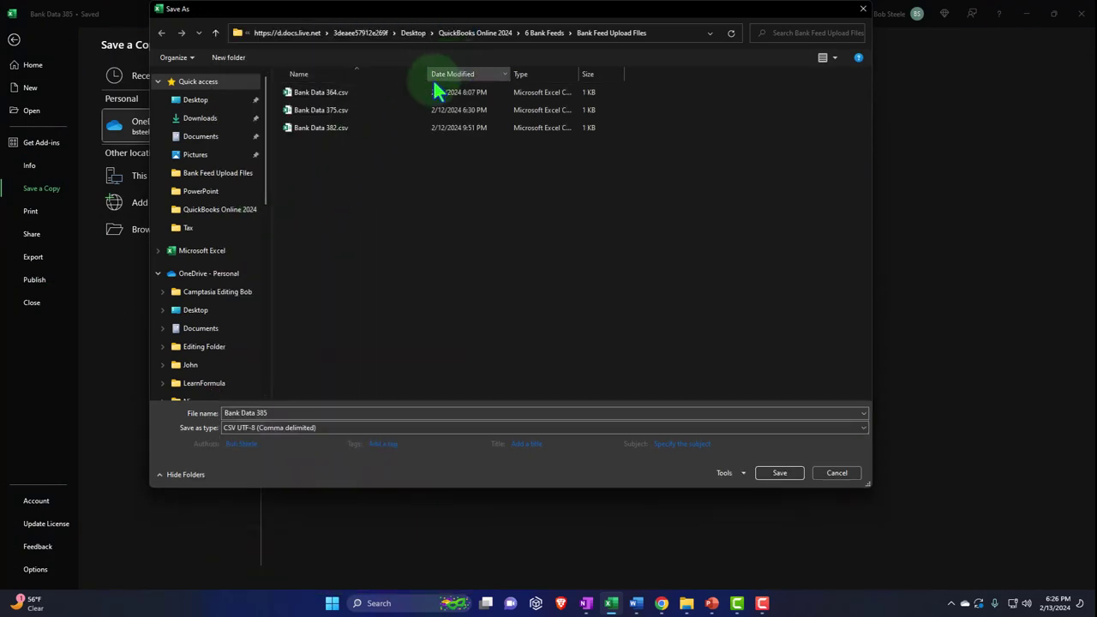
{"action": "left_click", "coordinate": [254, 414]}
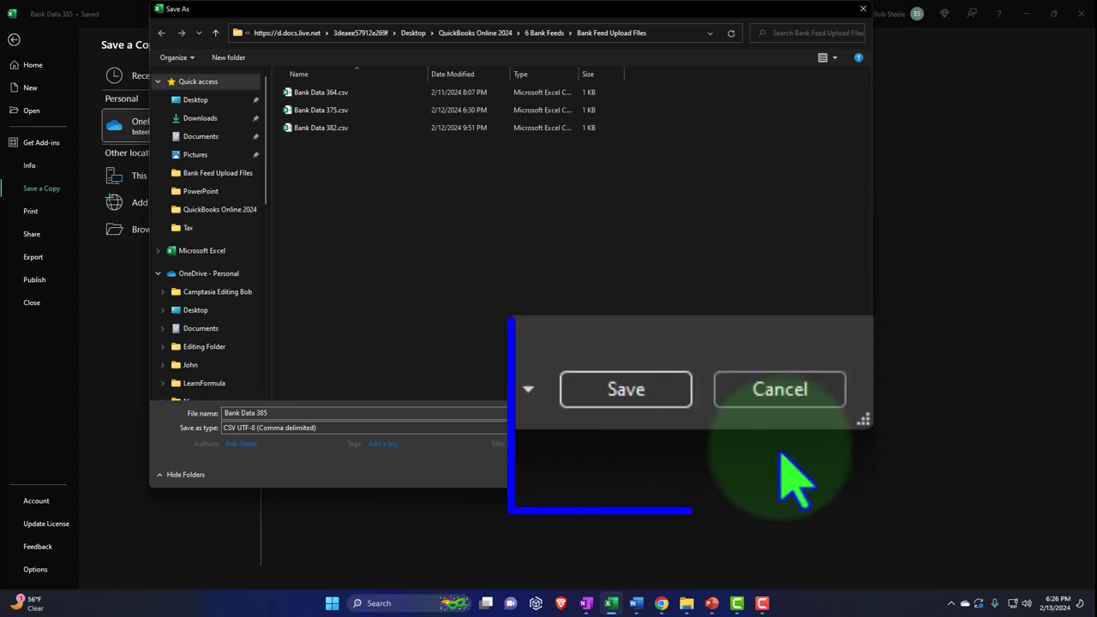
{"action": "left_click", "coordinate": [710, 472]}
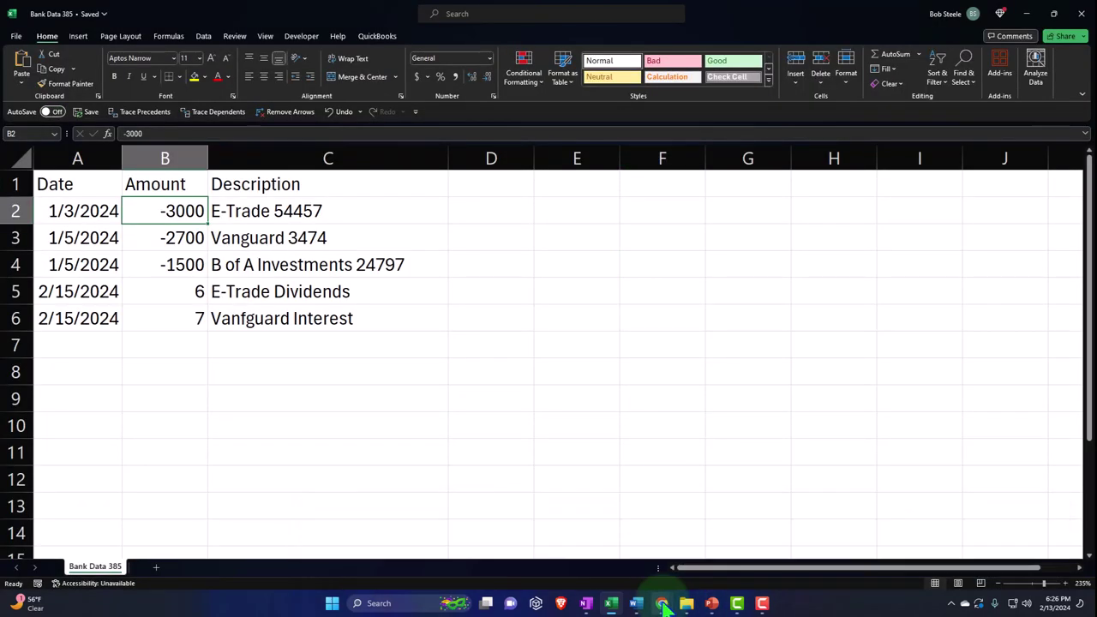
- Go to Bank transactions and choose Upload from file under Link account
{"action": "mouse_move", "coordinate": [664, 604]}
{"action": "left_click", "coordinate": [683, 558]}
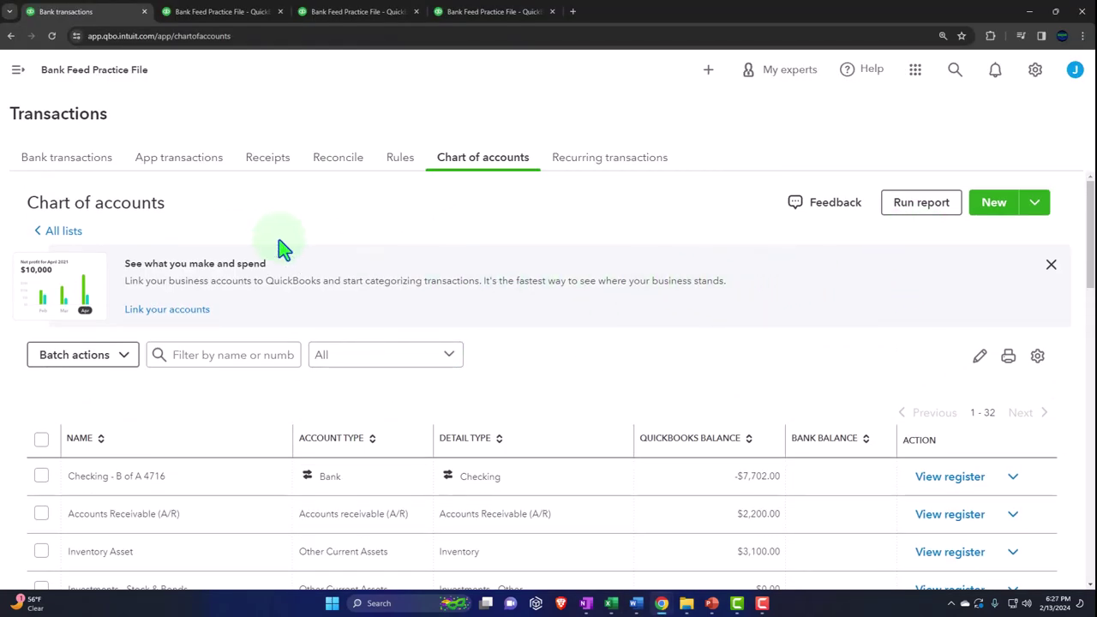
{"action": "left_click", "coordinate": [155, 162]}
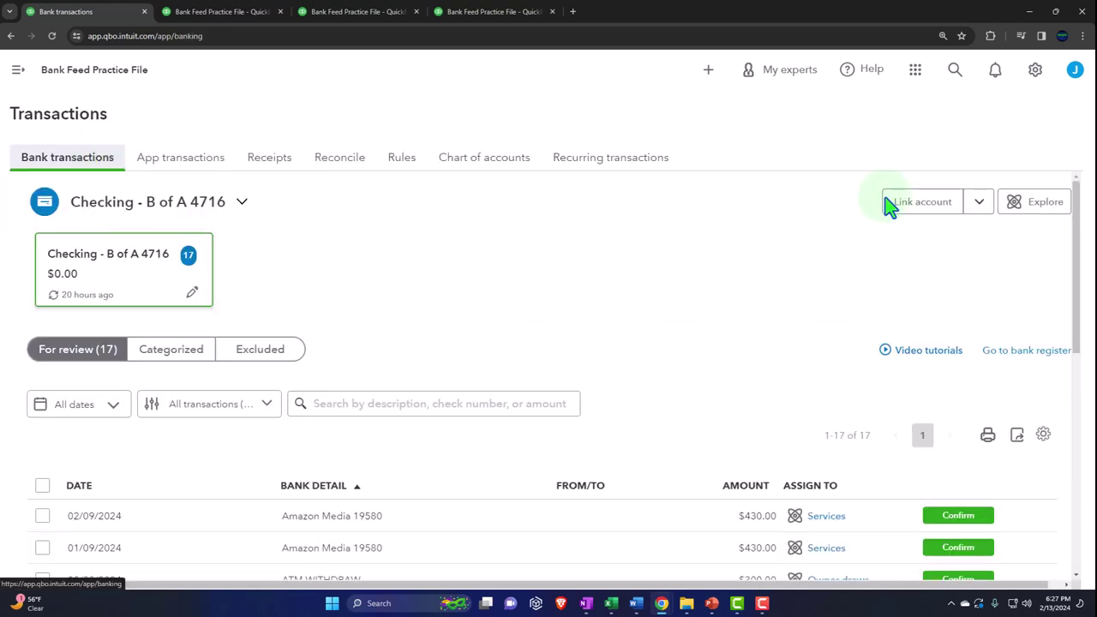
{"action": "left_click", "coordinate": [896, 154]}
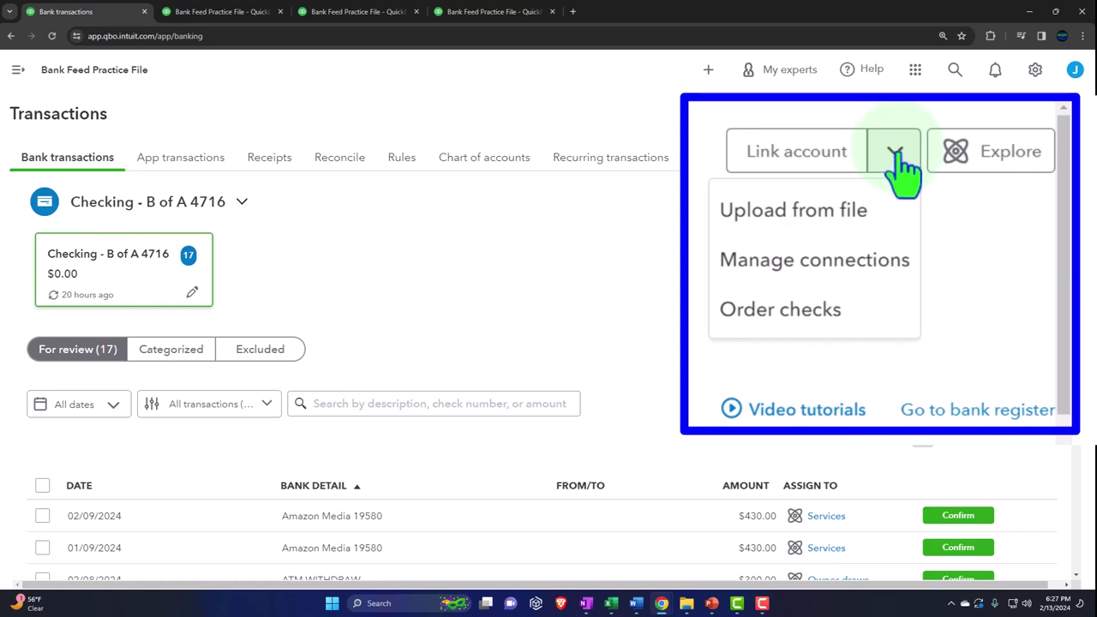
{"action": "left_click", "coordinate": [895, 215]}
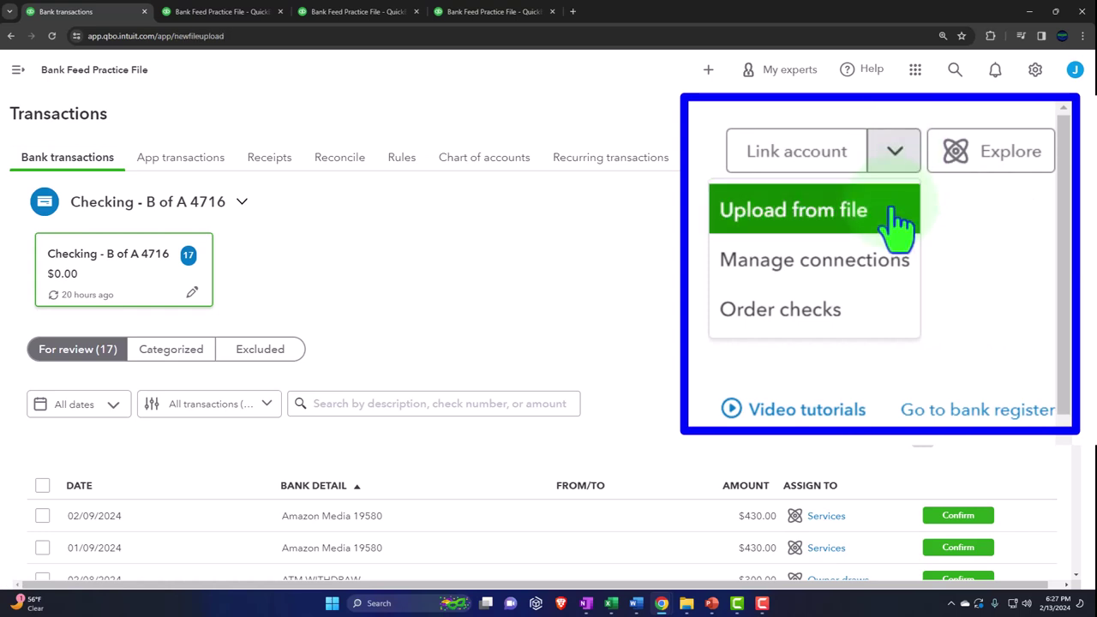
- Attach Bank Data 385.csv as the file to upload
{"action": "left_click", "coordinate": [441, 434]}
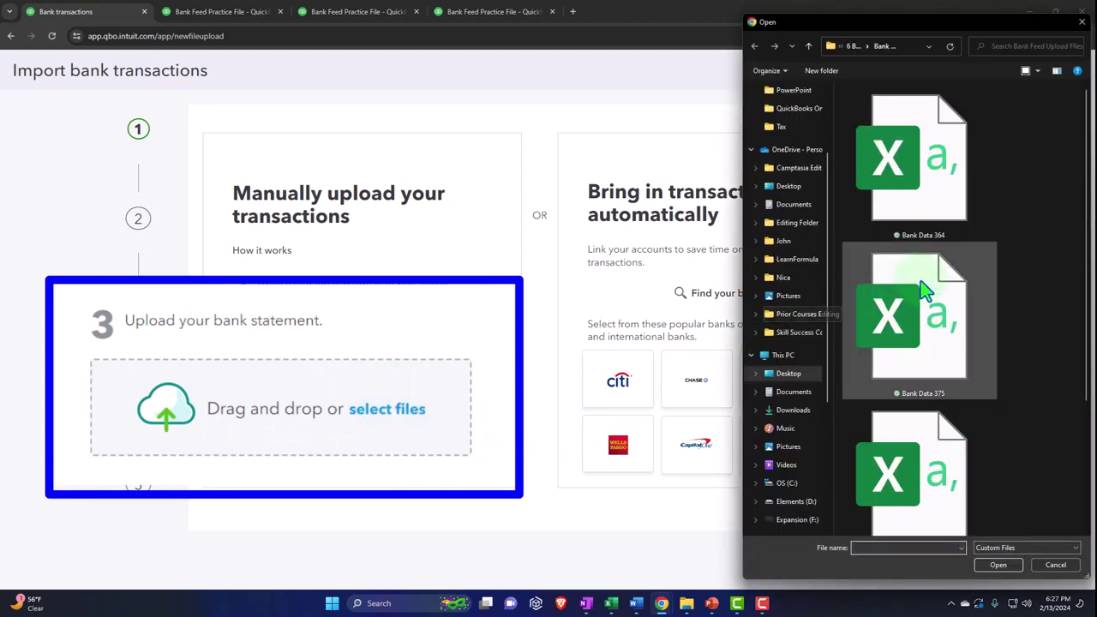
{"action": "scroll", "coordinate": [926, 289], "scroll_direction": "down", "scroll_amount": 1}
{"action": "left_click", "coordinate": [939, 532]}
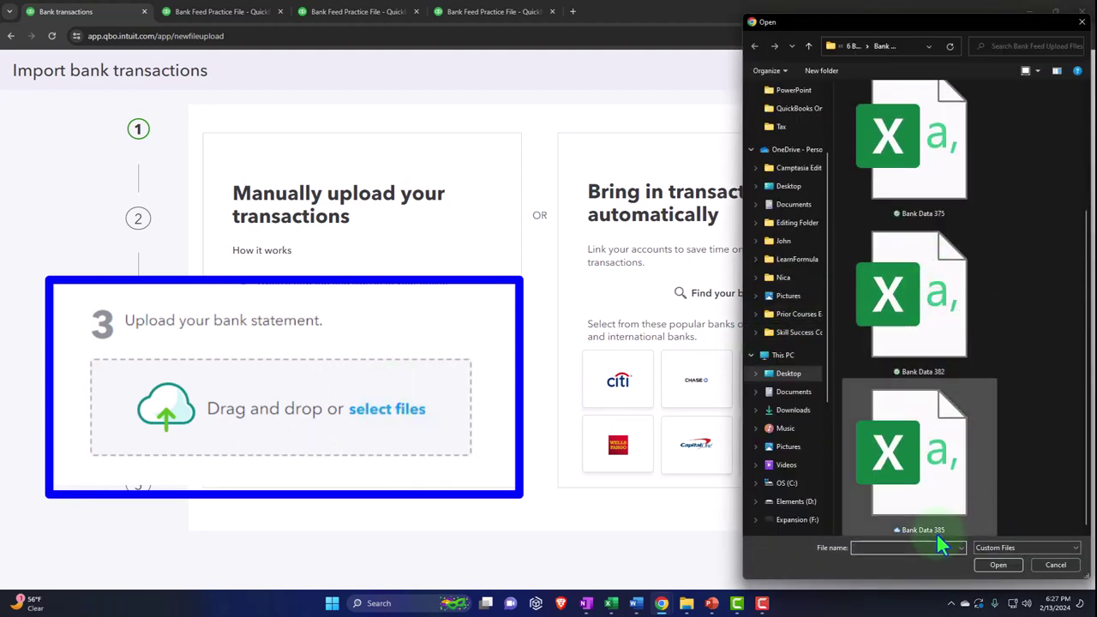
{"action": "double_click", "coordinate": [925, 480]}
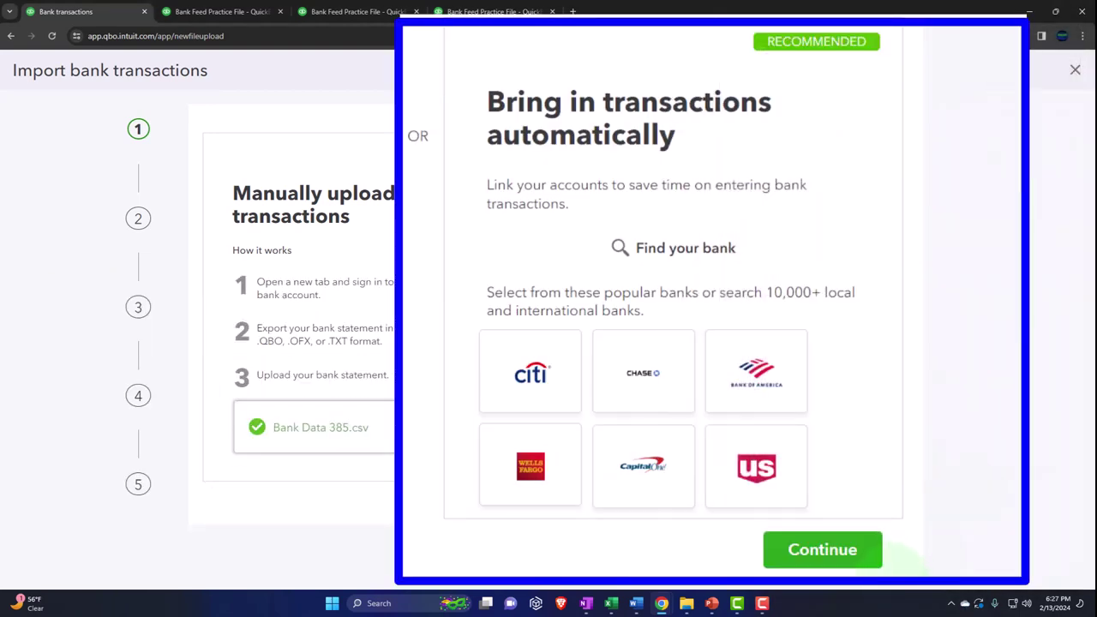
- Choose Checking - B of A 4716 as the account to import into
{"action": "left_click", "coordinate": [839, 561]}
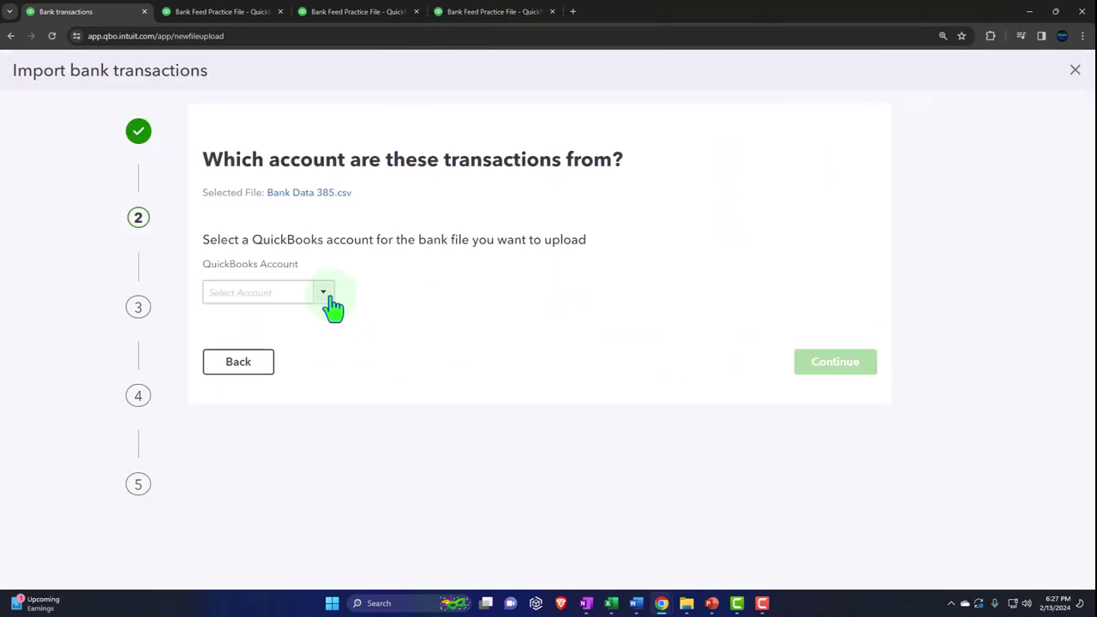
{"action": "left_click", "coordinate": [325, 292]}
{"action": "left_click", "coordinate": [360, 322]}
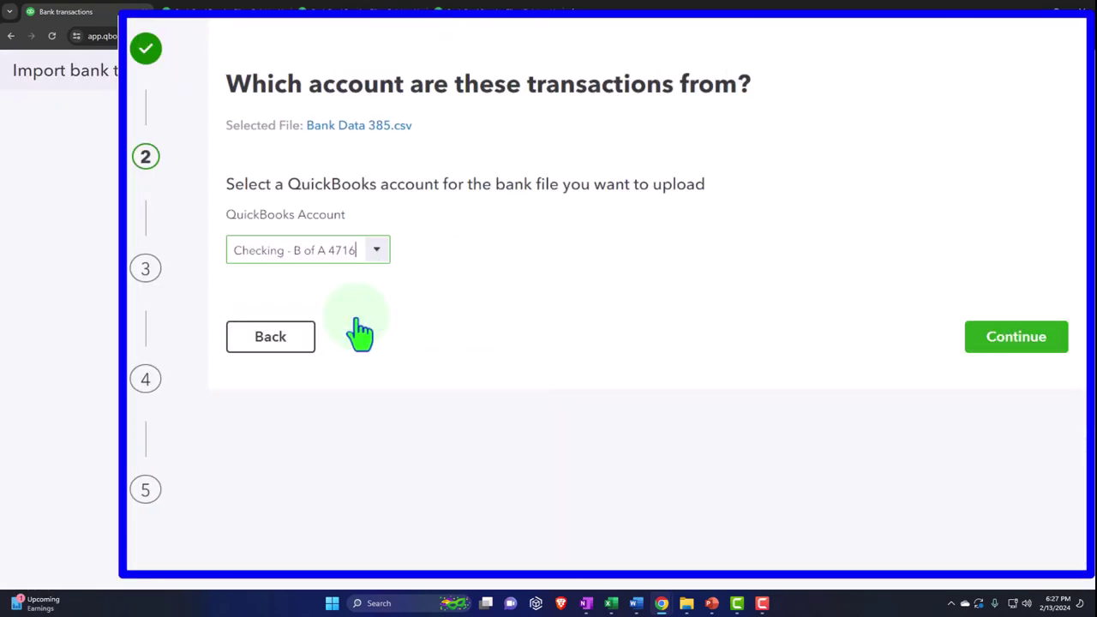
{"action": "left_click", "coordinate": [1021, 337]}
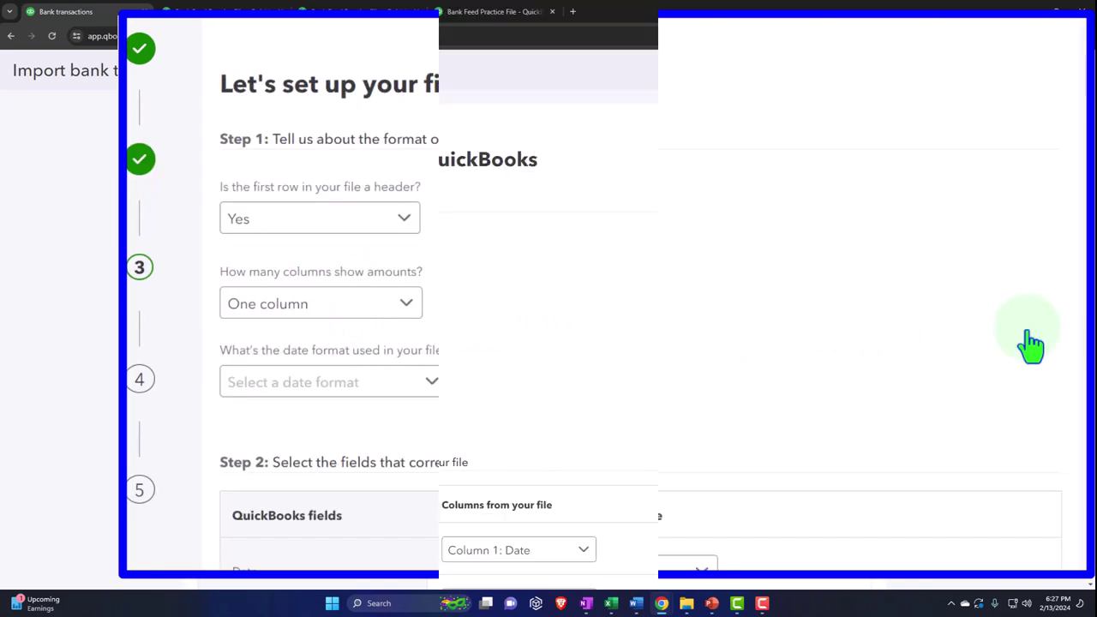
- Keep header row Yes and amounts in one column, with date format MM/dd/yyyy
{"action": "left_click", "coordinate": [343, 272]}
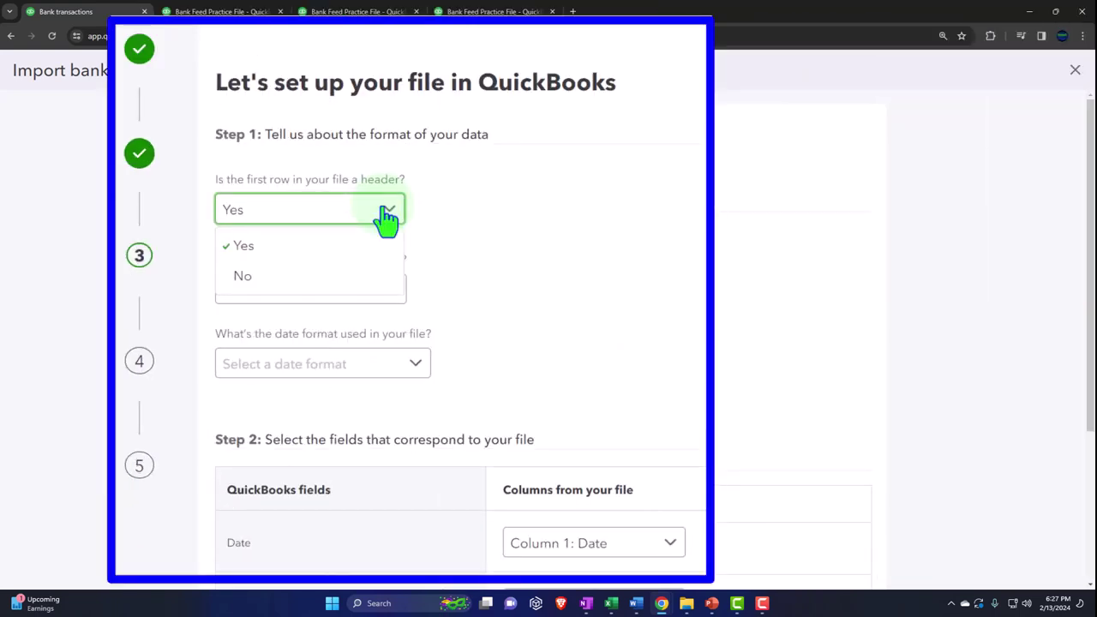
{"action": "left_click", "coordinate": [343, 272]}
{"action": "left_click", "coordinate": [395, 291]}
{"action": "left_click", "coordinate": [395, 291]}
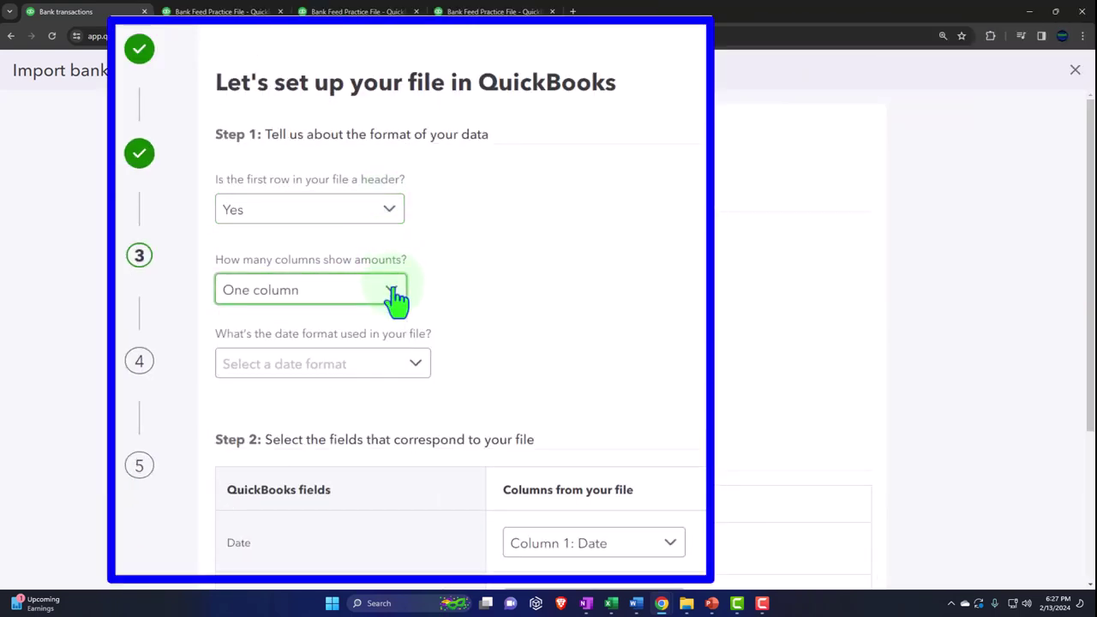
{"action": "left_click", "coordinate": [420, 367]}
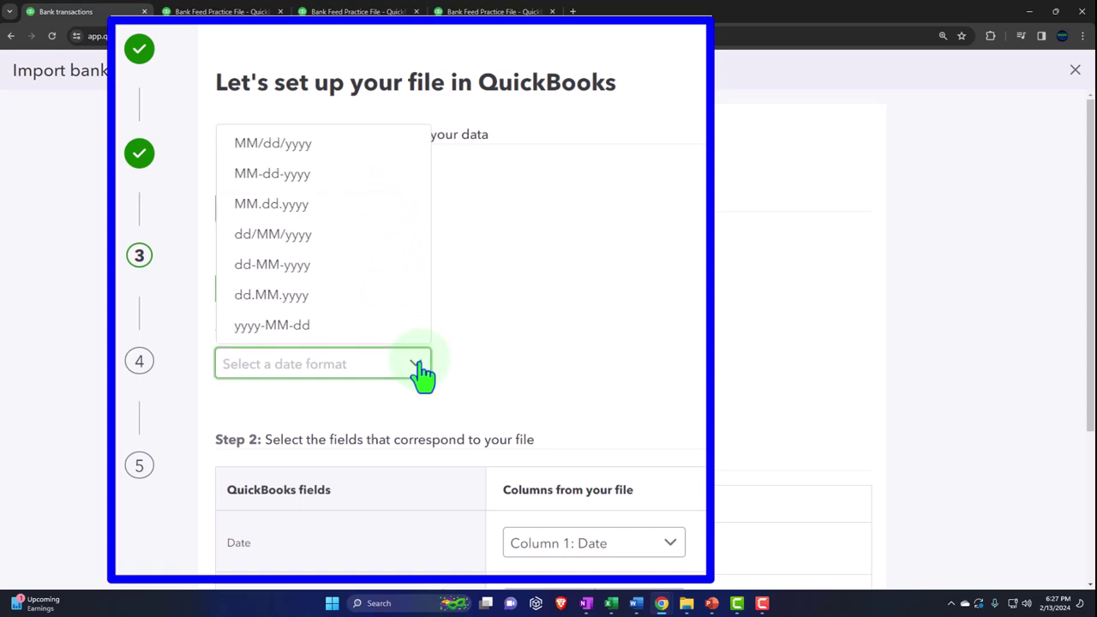
{"action": "left_click", "coordinate": [313, 147]}
{"action": "scroll", "coordinate": [288, 230], "scroll_direction": "down", "scroll_amount": 3}
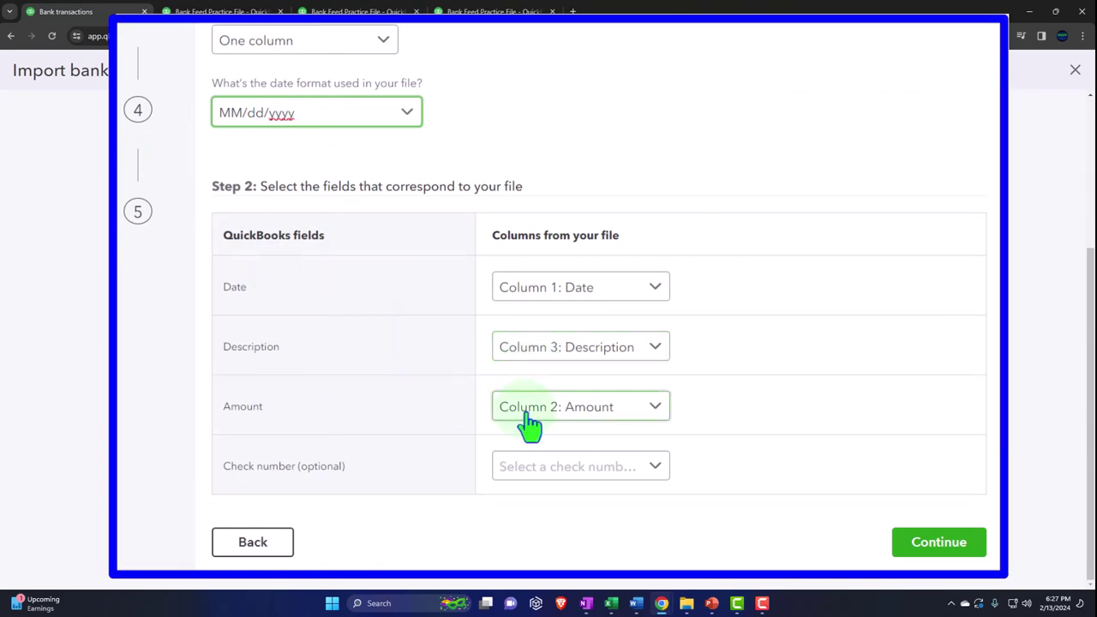
{"action": "left_click", "coordinate": [962, 545]}
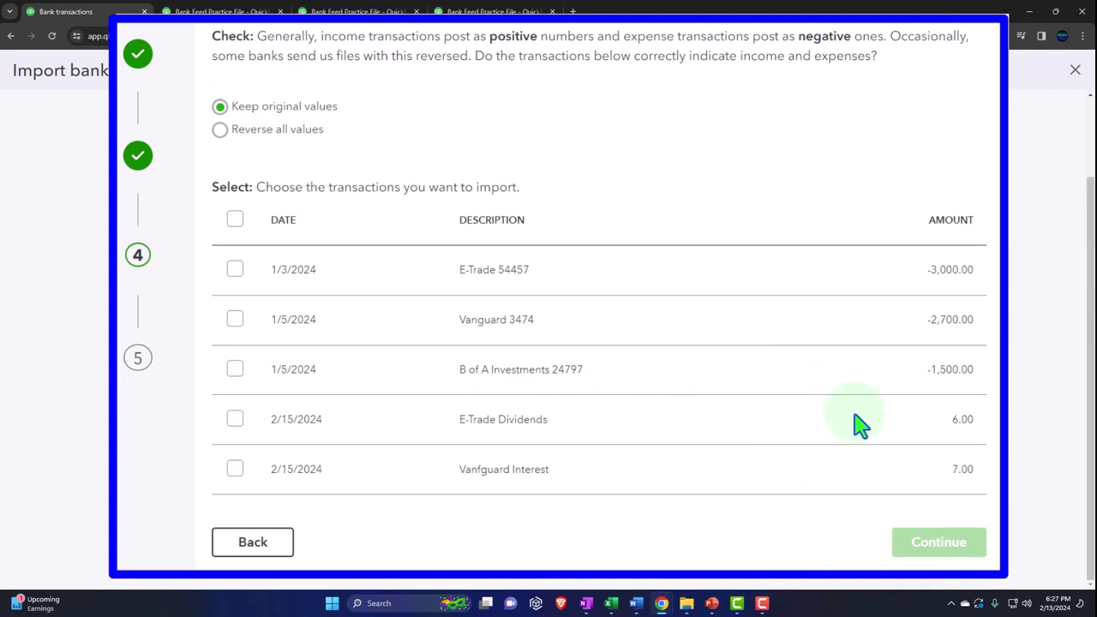
- Select all five transactions and confirm the import
{"action": "left_click", "coordinate": [239, 223]}
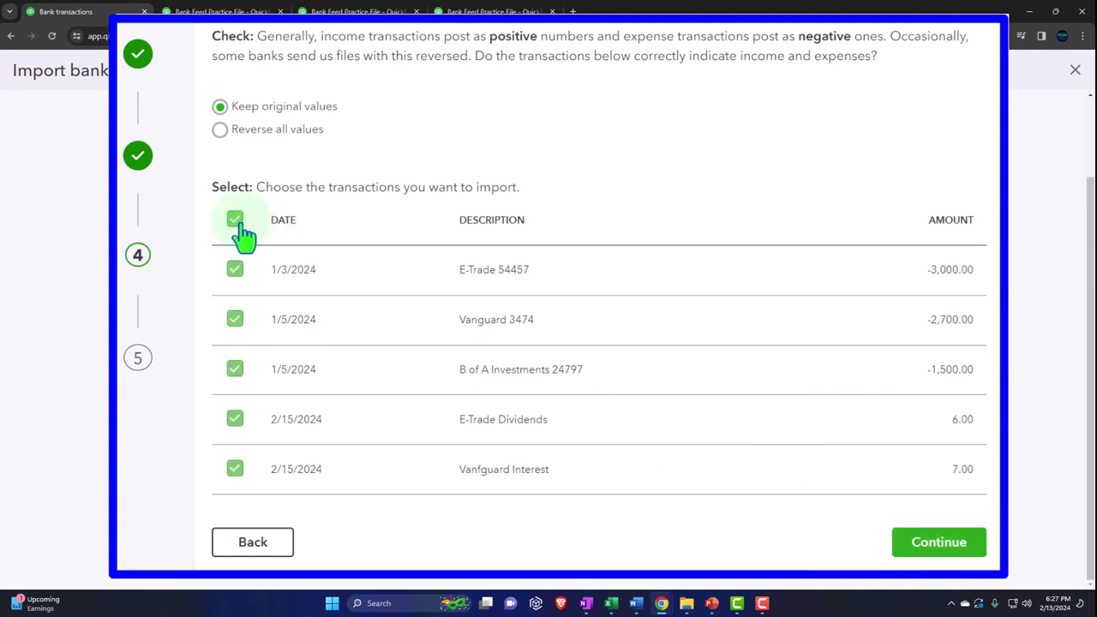
{"action": "left_click", "coordinate": [912, 551]}
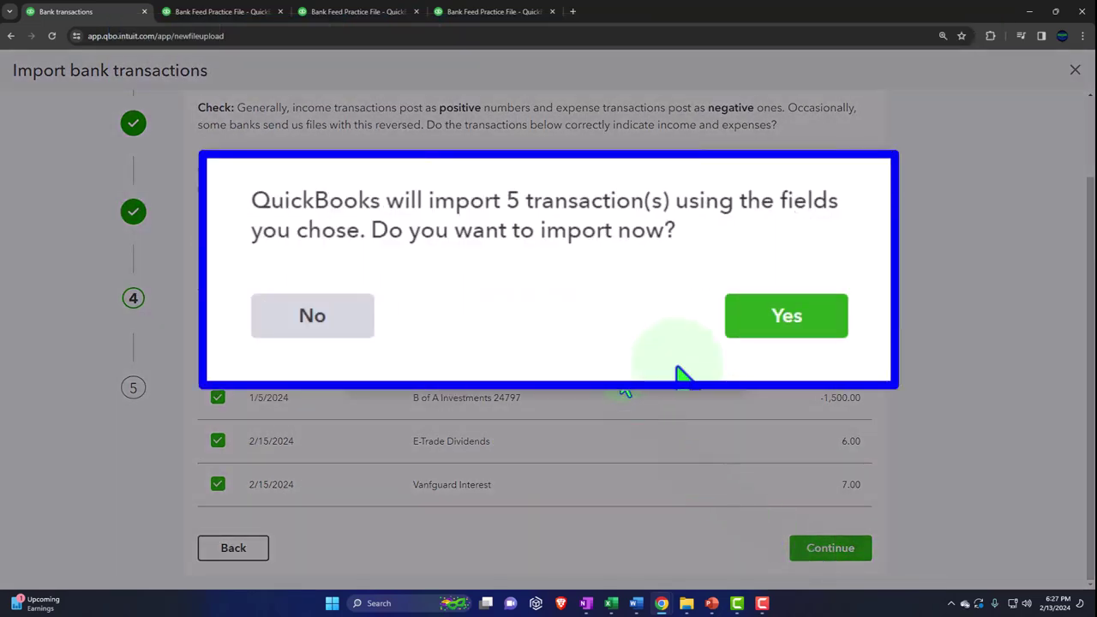
{"action": "left_click", "coordinate": [755, 323]}
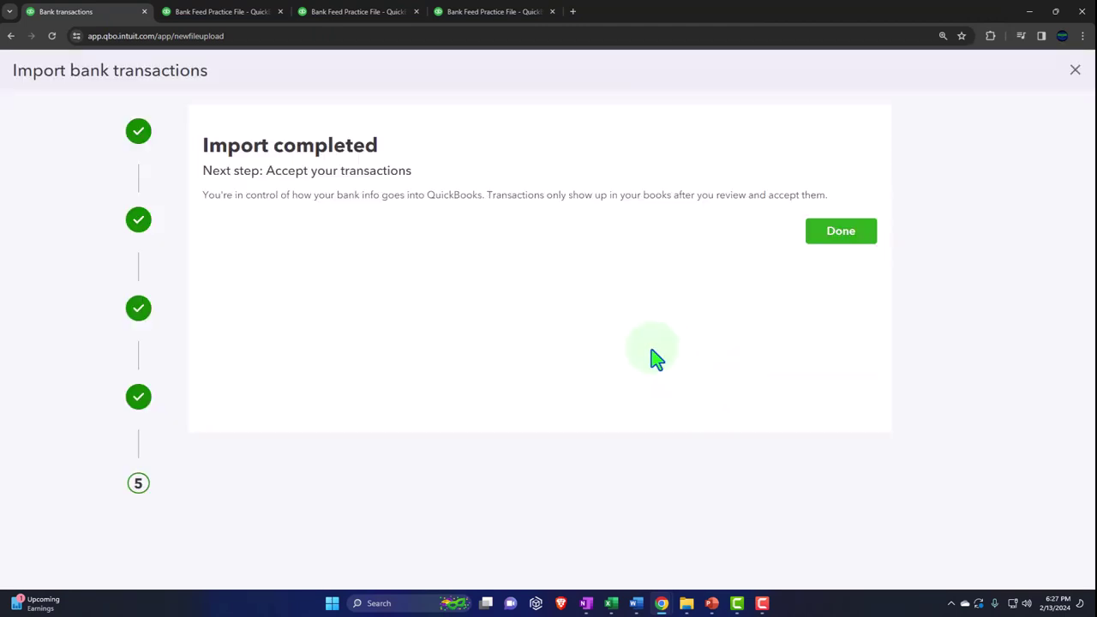
{"action": "left_click", "coordinate": [973, 283]}
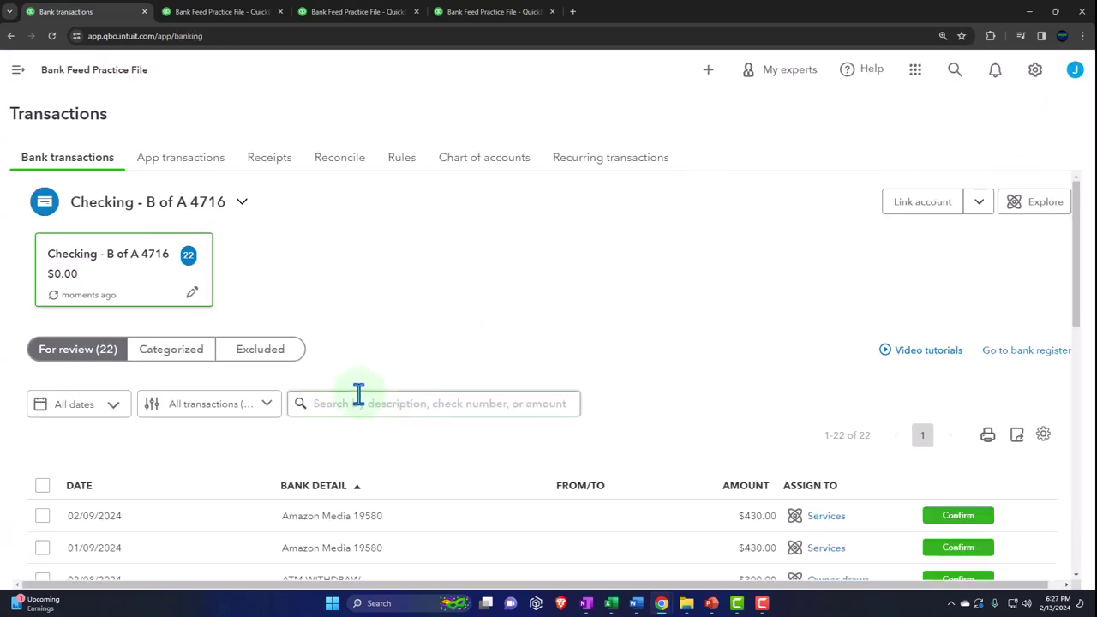
- Filter the For review list to Money out and expand the E-Trade 54457 transaction
{"action": "scroll", "coordinate": [347, 377], "scroll_direction": "down", "scroll_amount": 3}
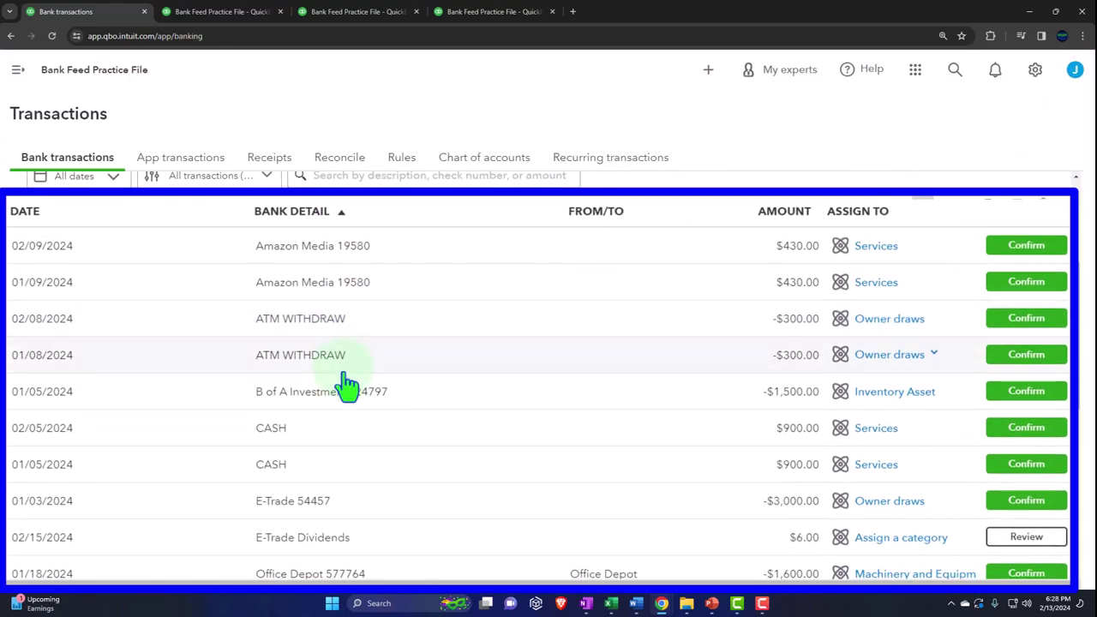
{"action": "scroll", "coordinate": [352, 385], "scroll_direction": "up", "scroll_amount": 3}
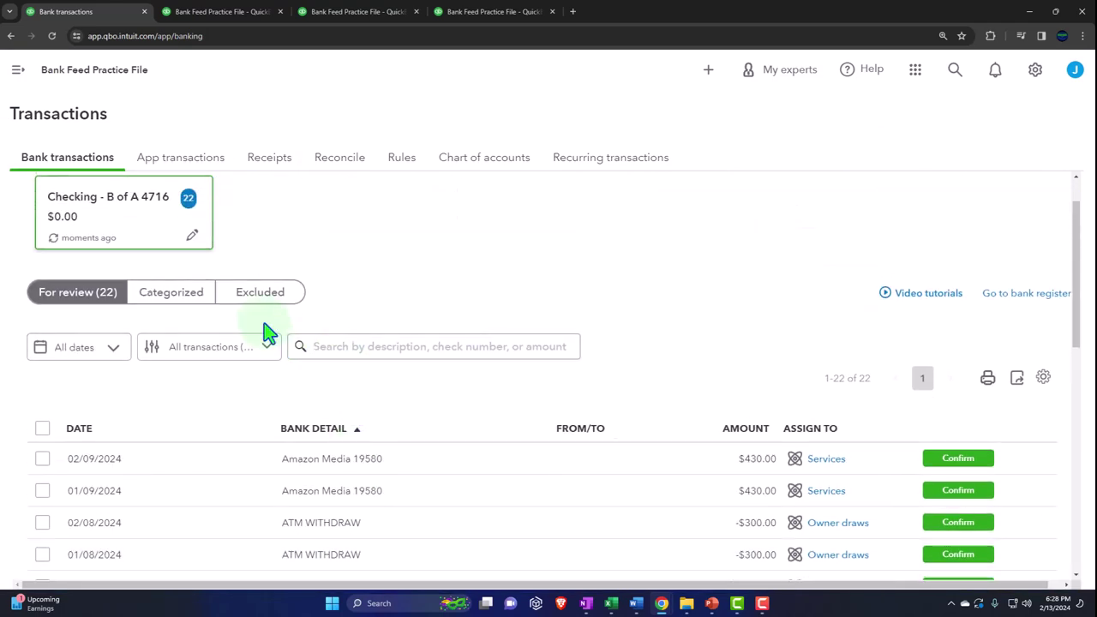
{"action": "left_click", "coordinate": [259, 353]}
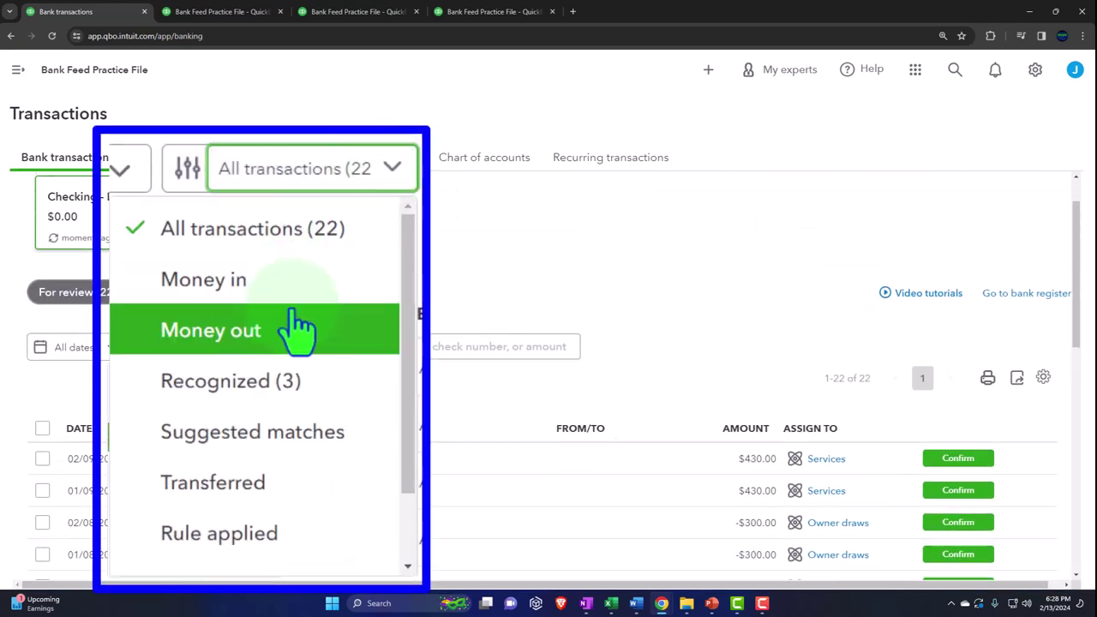
{"action": "left_click", "coordinate": [250, 428]}
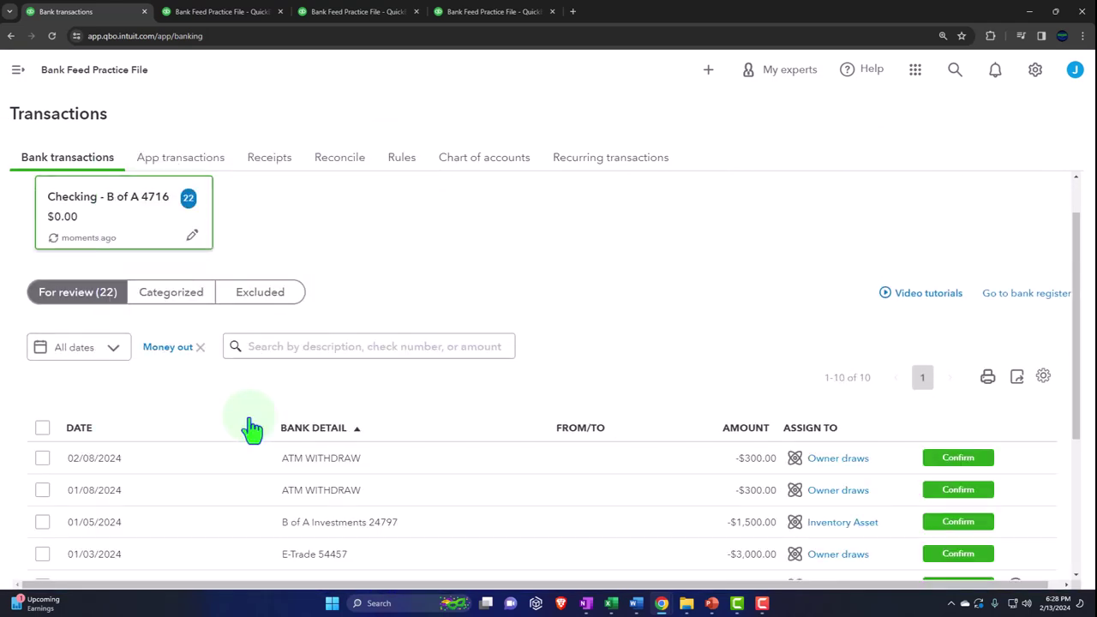
{"action": "scroll", "coordinate": [252, 429], "scroll_direction": "down", "scroll_amount": 2}
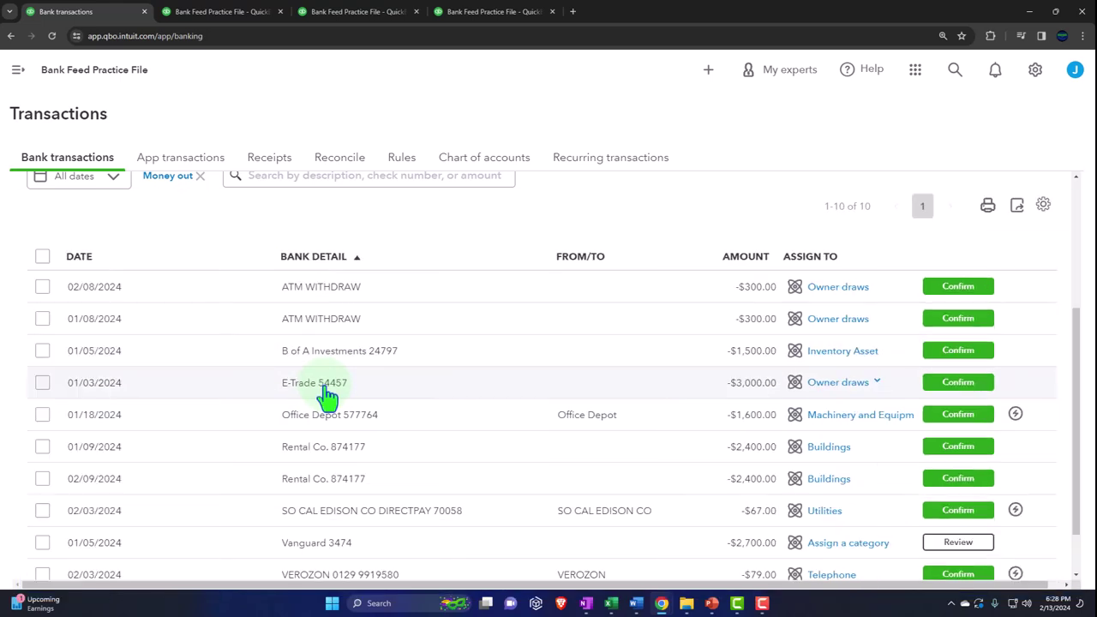
{"action": "left_click", "coordinate": [321, 384]}
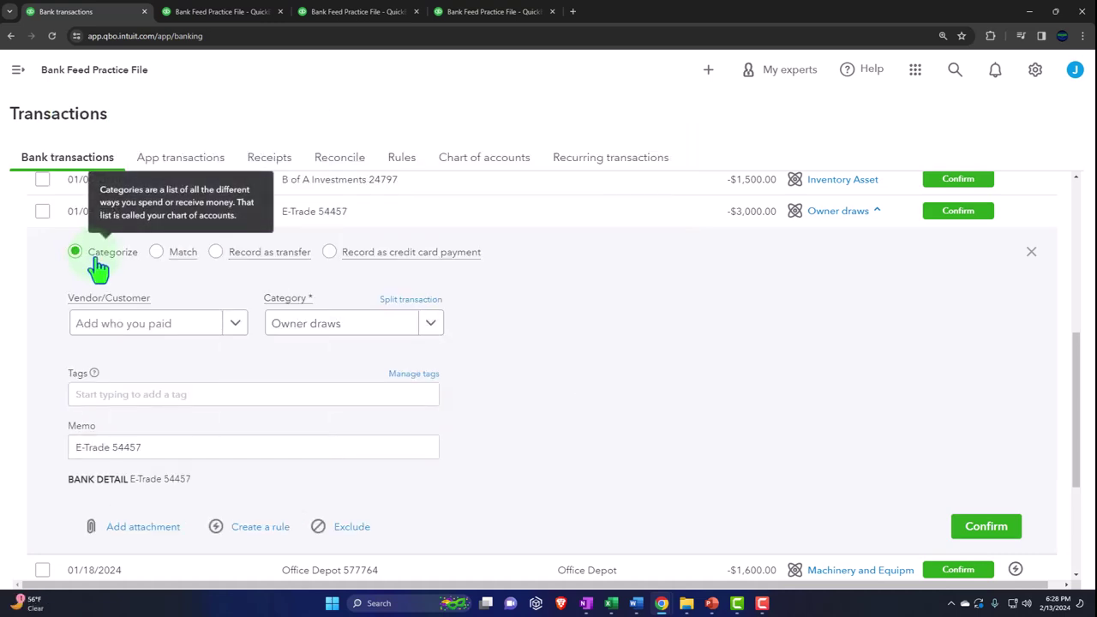
- Add E-Trade as a new vendor on the E-Trade 54457 transaction
{"action": "left_click", "coordinate": [234, 326]}
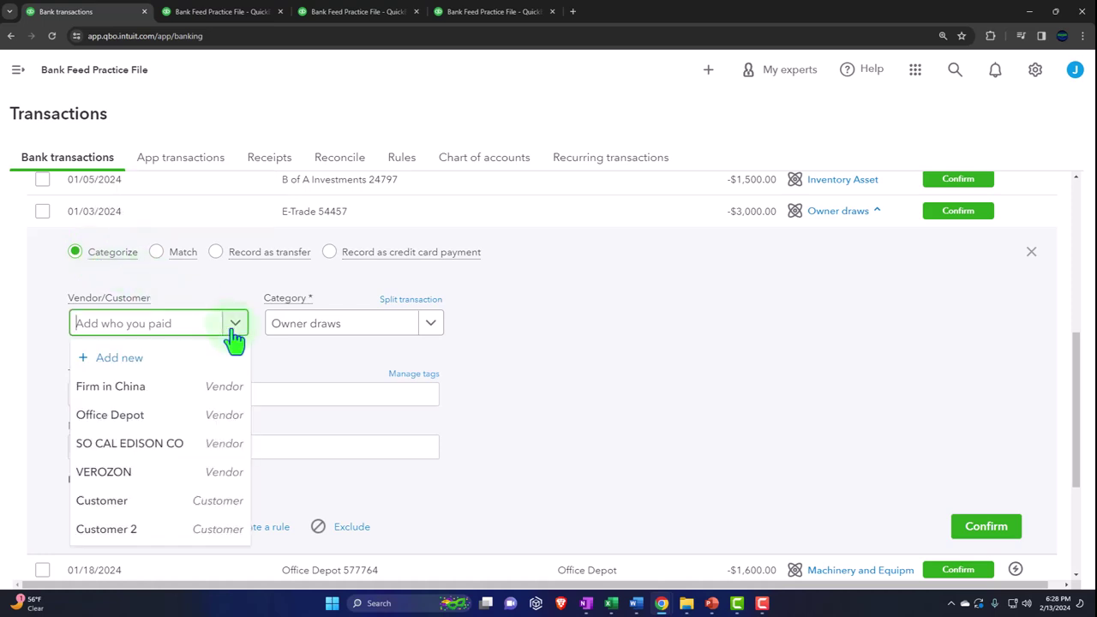
{"action": "left_click", "coordinate": [234, 323]}
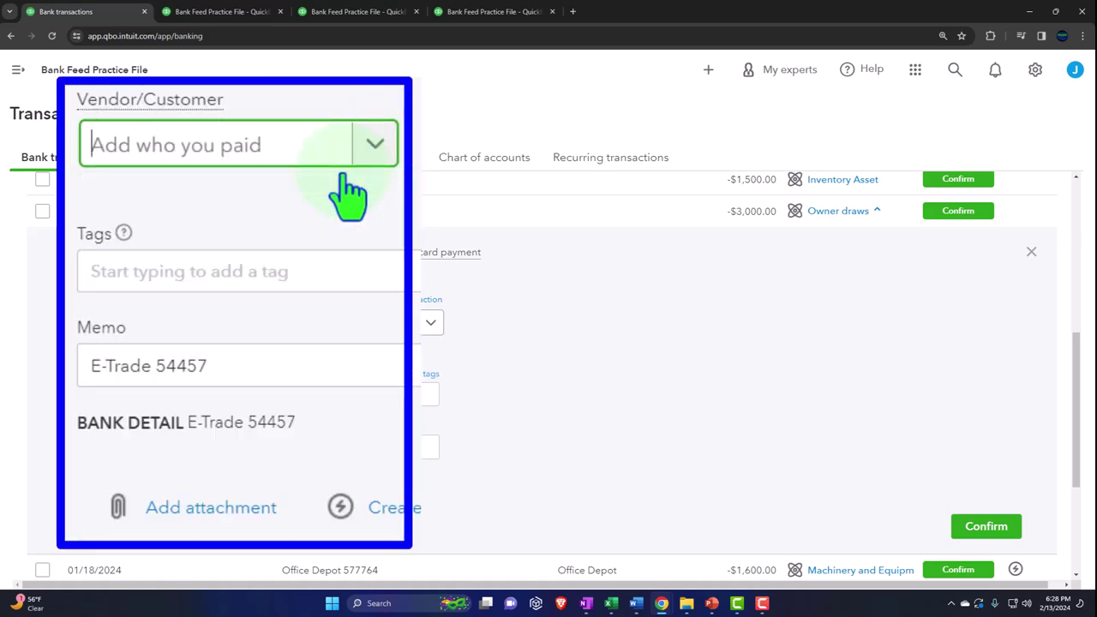
{"action": "left_click_drag", "start_coordinate": [111, 452], "coordinate": [49, 448]}
{"action": "key", "text": "ctrl+c"}
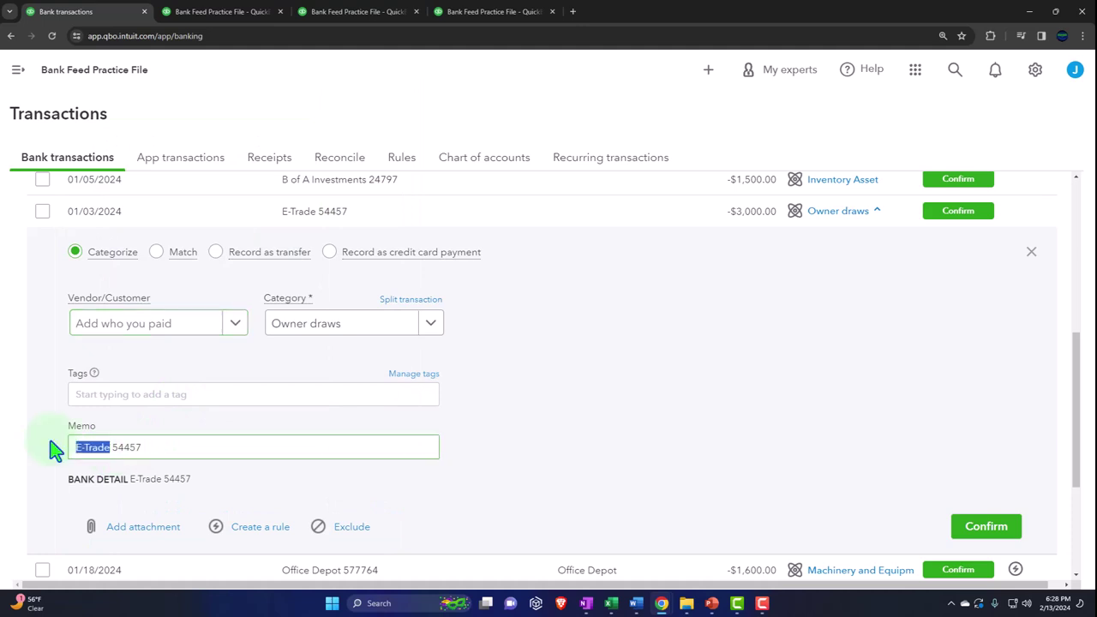
{"action": "left_click", "coordinate": [116, 338]}
{"action": "key", "text": "ctrl+v"}
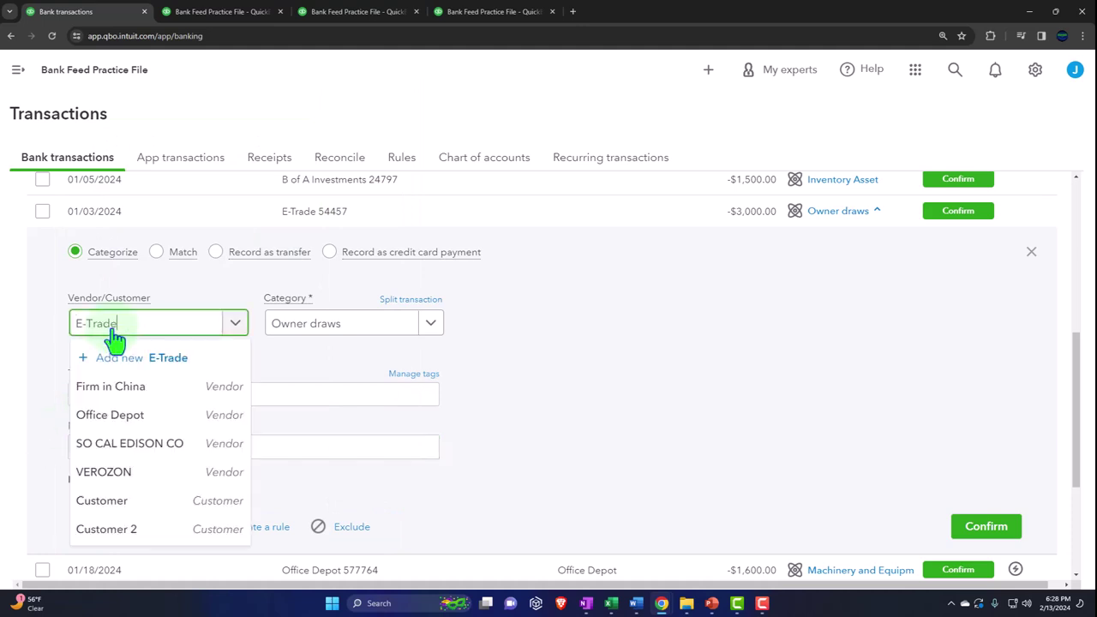
{"action": "left_click", "coordinate": [123, 357]}
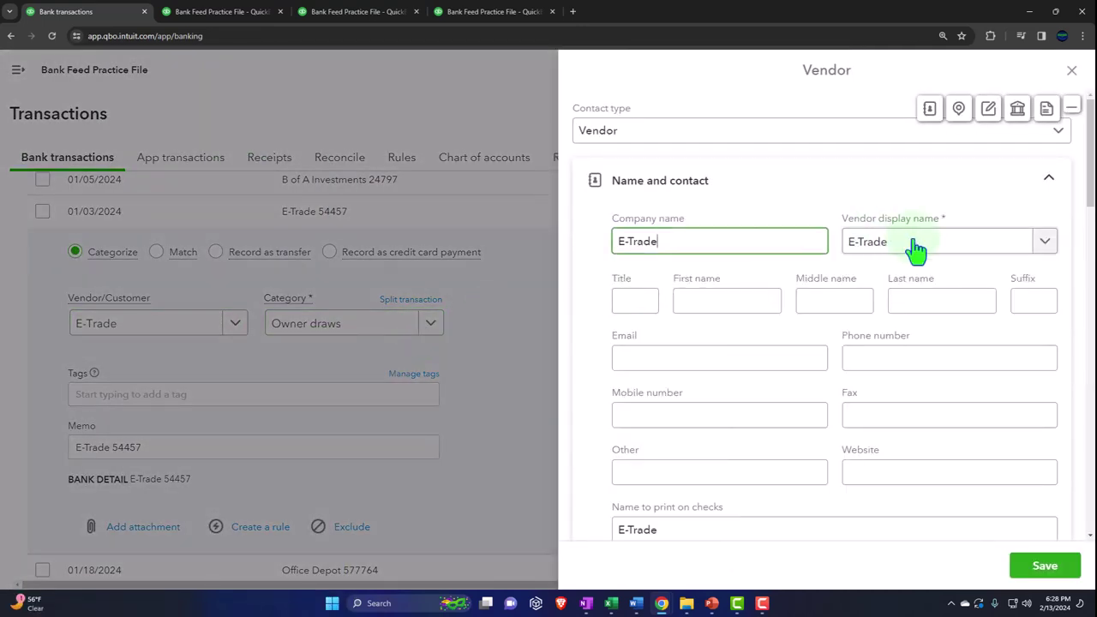
{"action": "left_click", "coordinate": [1040, 563]}
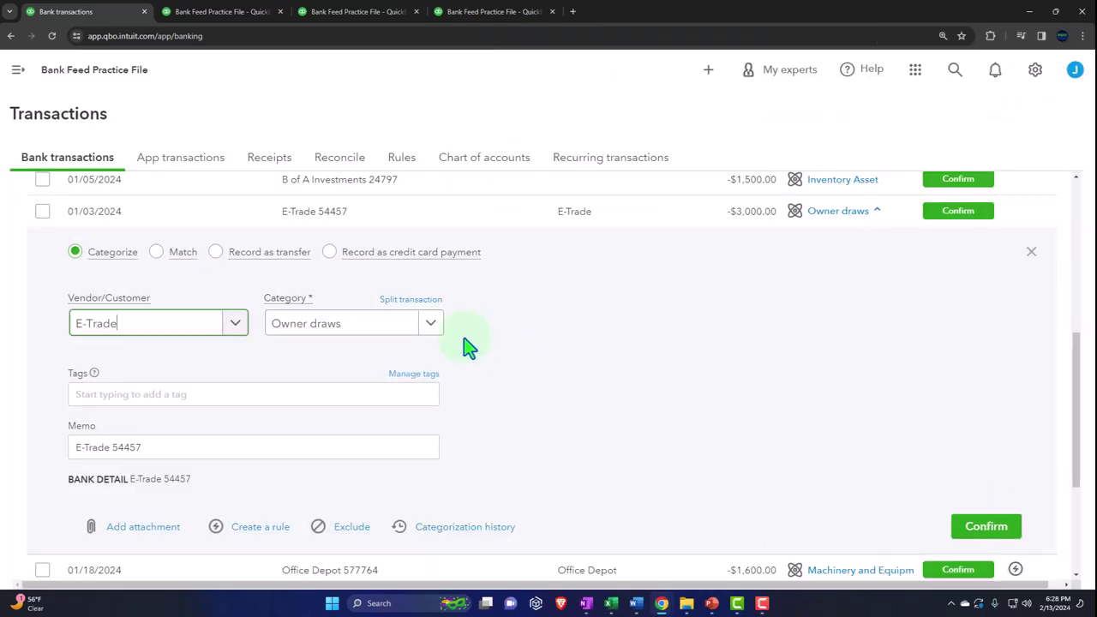
{"action": "left_click", "coordinate": [433, 325]}
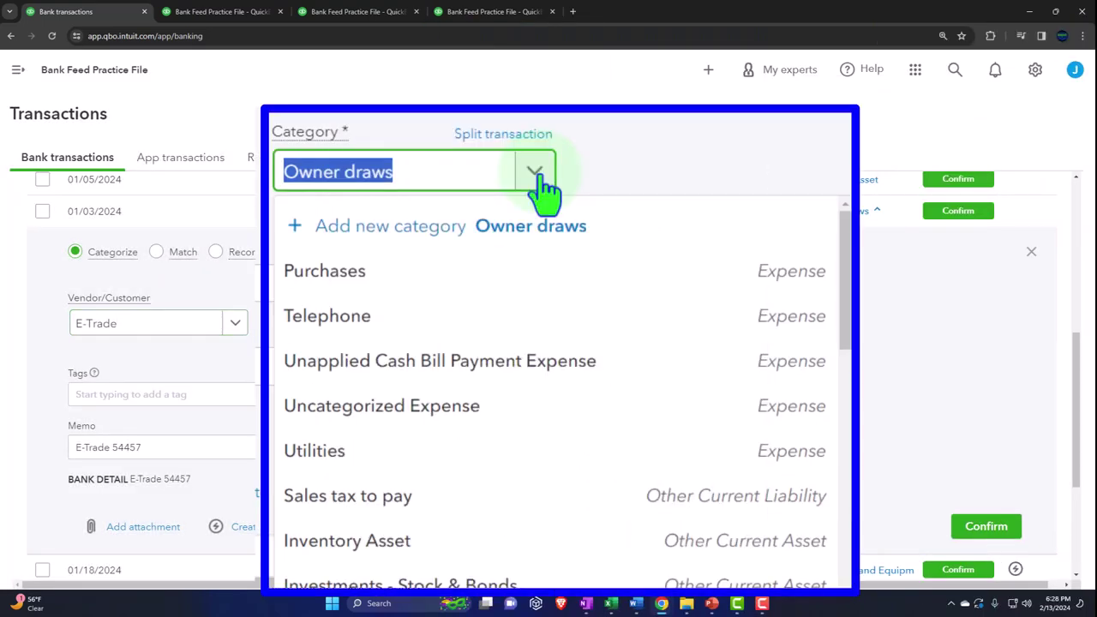
- Categorize the $3,000 payment to E-Trade - Investments and confirm it
{"action": "type", "text": "etr"}
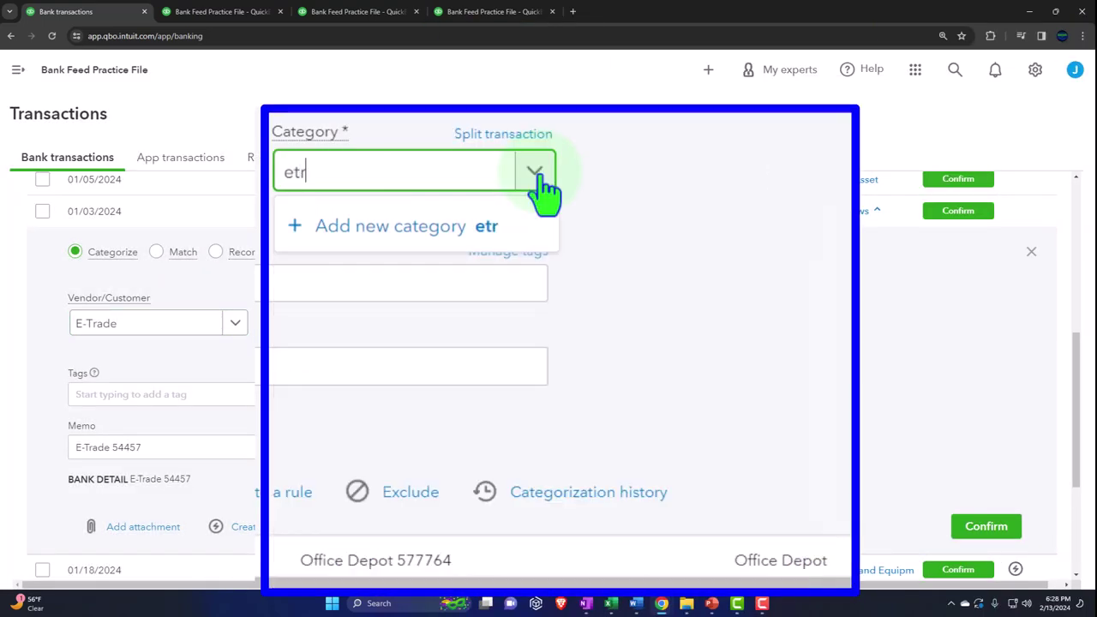
{"action": "key", "text": "BackSpace"}
{"action": "key", "text": "BackSpace"}
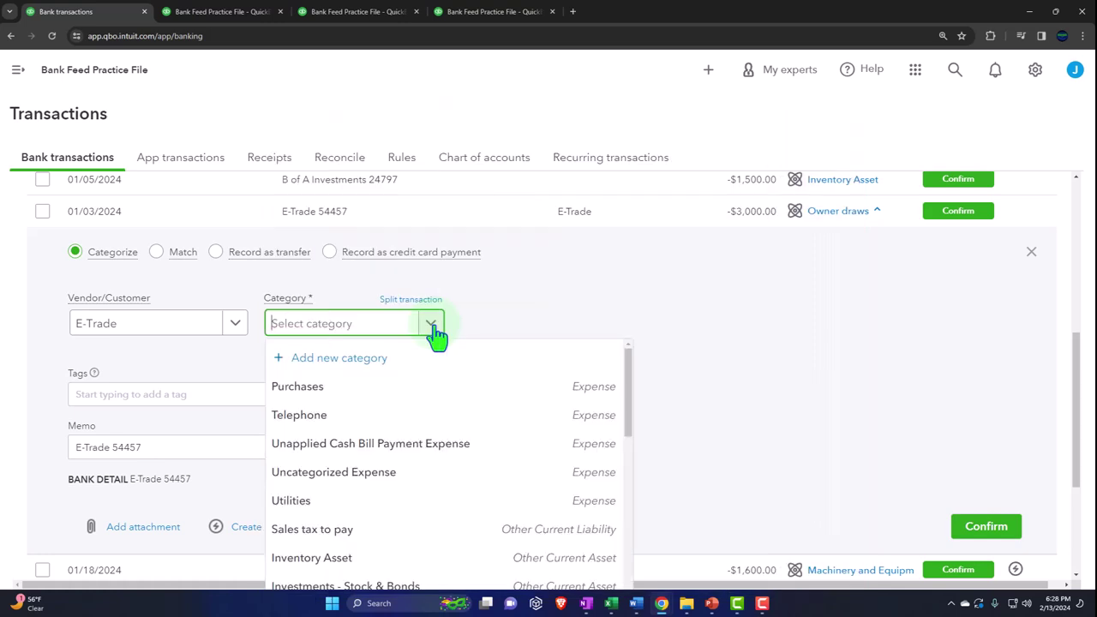
{"action": "type", "text": "inves"}
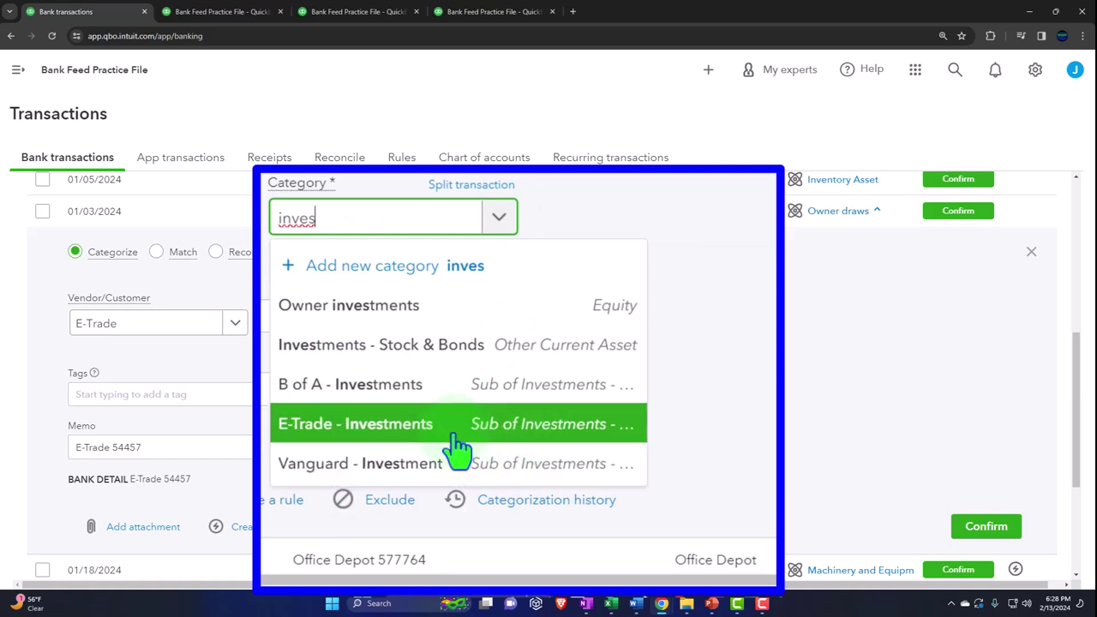
{"action": "left_click", "coordinate": [401, 446]}
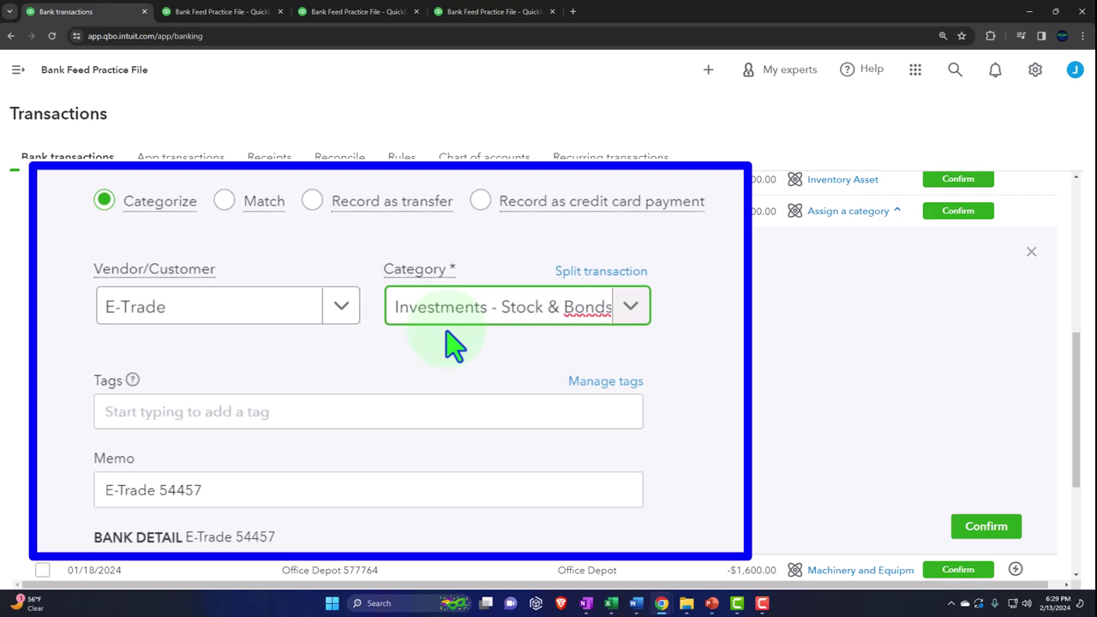
{"action": "left_click", "coordinate": [1003, 527]}
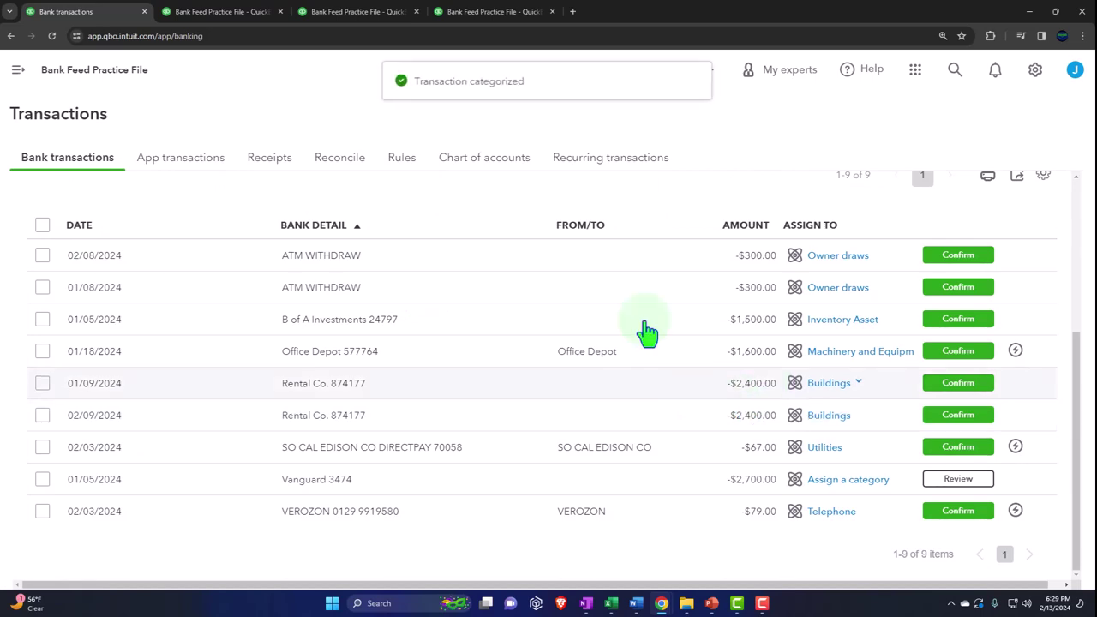
{"action": "left_click", "coordinate": [221, 11]}
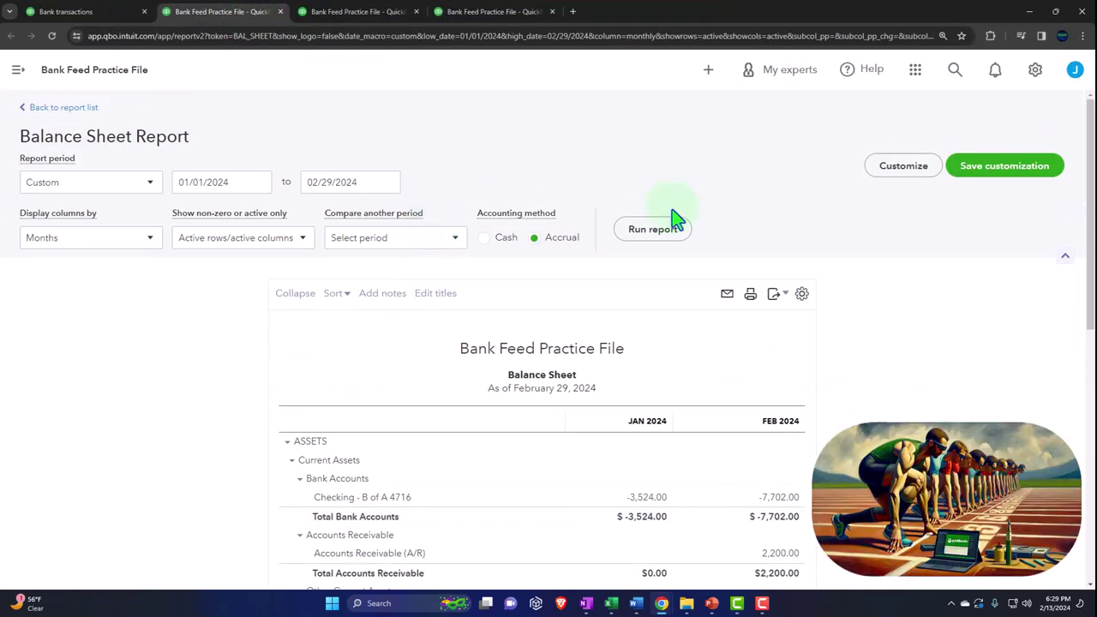
- Rerun the Balance Sheet and check E-Trade - Investments shows 3,000.00 under Investments - Stock & Bonds
{"action": "left_click", "coordinate": [672, 211]}
{"action": "scroll", "coordinate": [666, 249], "scroll_direction": "down", "scroll_amount": 2}
{"action": "key", "text": "ctrl+plus"}
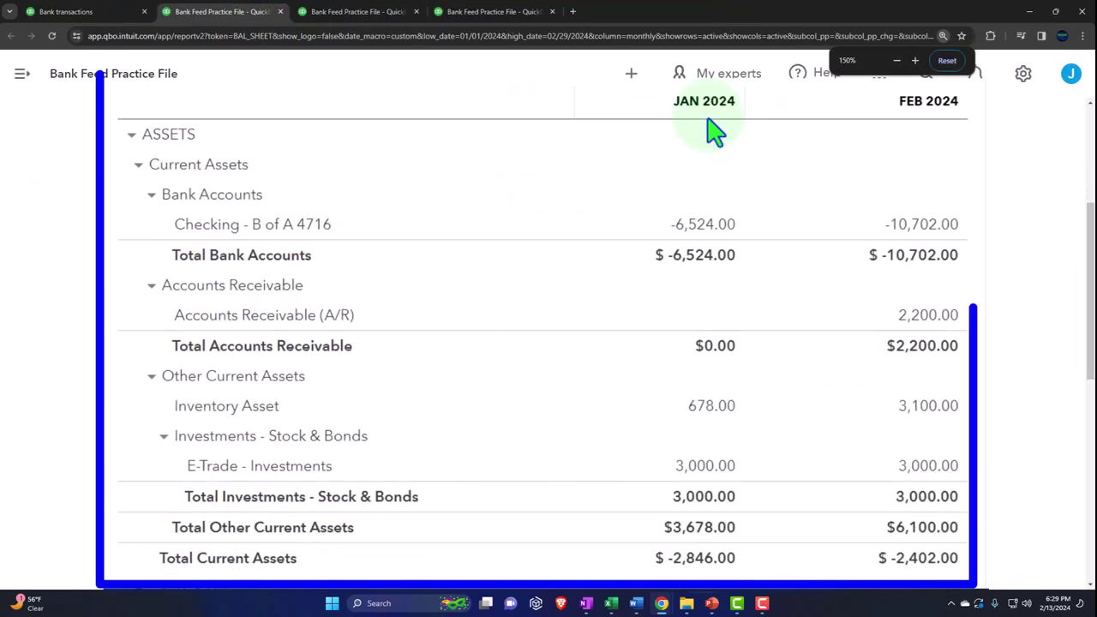
{"action": "scroll", "coordinate": [710, 249], "scroll_direction": "down", "scroll_amount": 1}
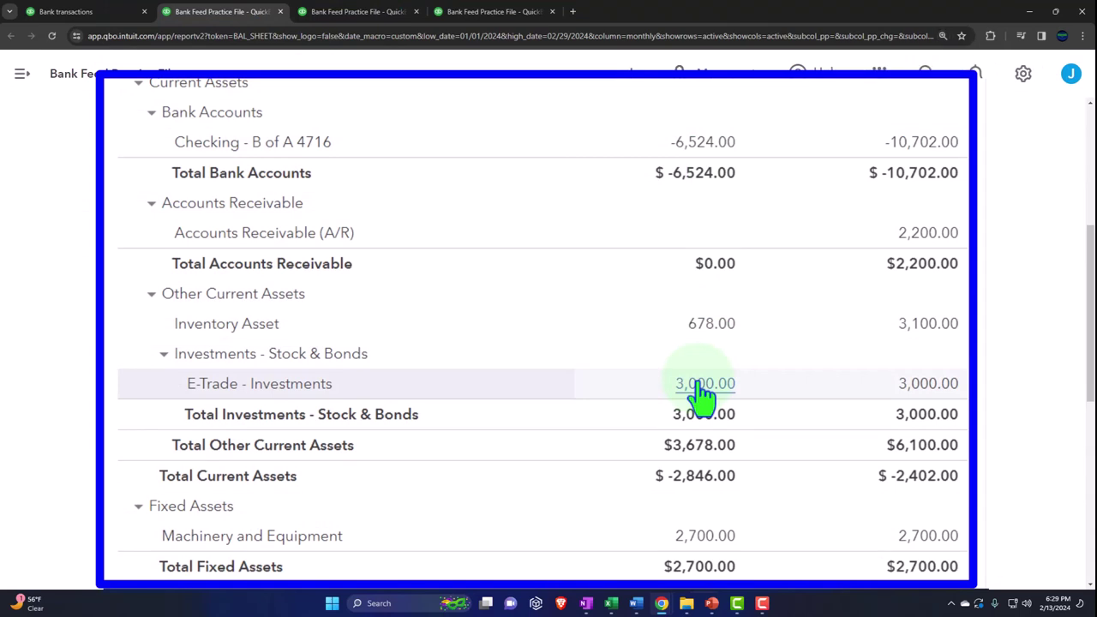
{"action": "left_click", "coordinate": [163, 355]}
{"action": "left_click", "coordinate": [164, 355]}
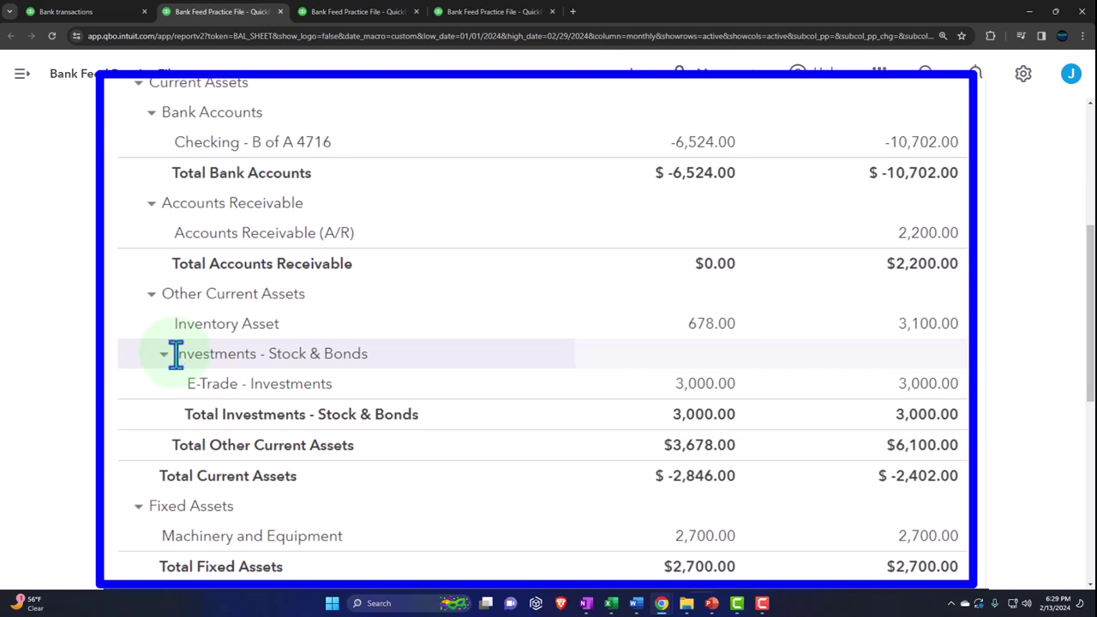
{"action": "left_click", "coordinate": [85, 12]}
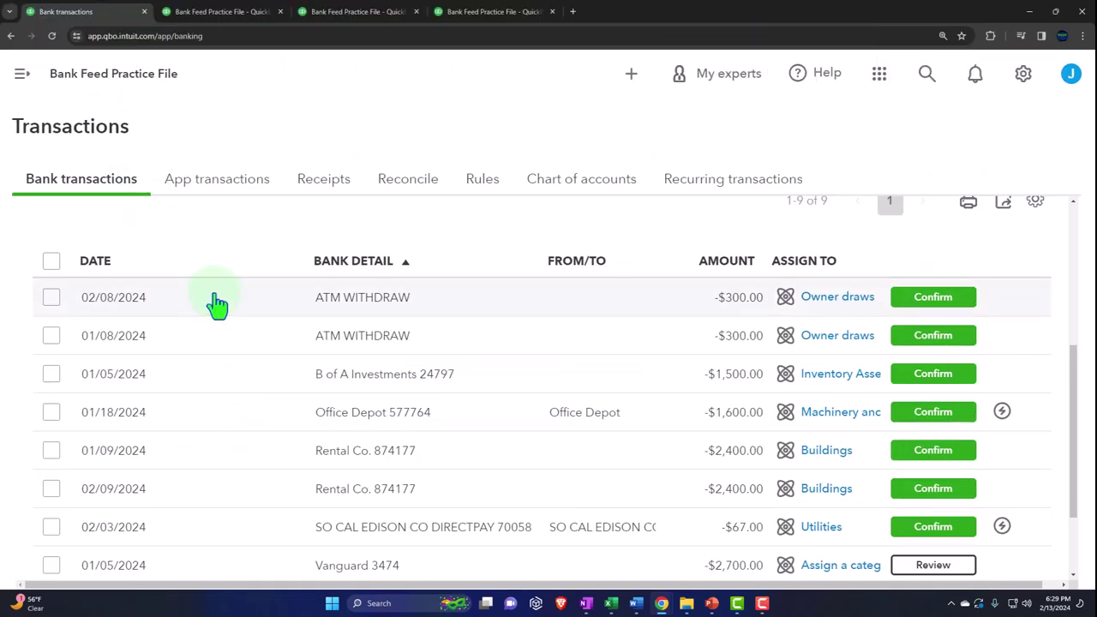
- Reset the page zoom to 100% and expand the -$1,500 B of A Investments 24797 transaction
{"action": "scroll", "coordinate": [221, 308], "scroll_direction": "down", "scroll_amount": 3}
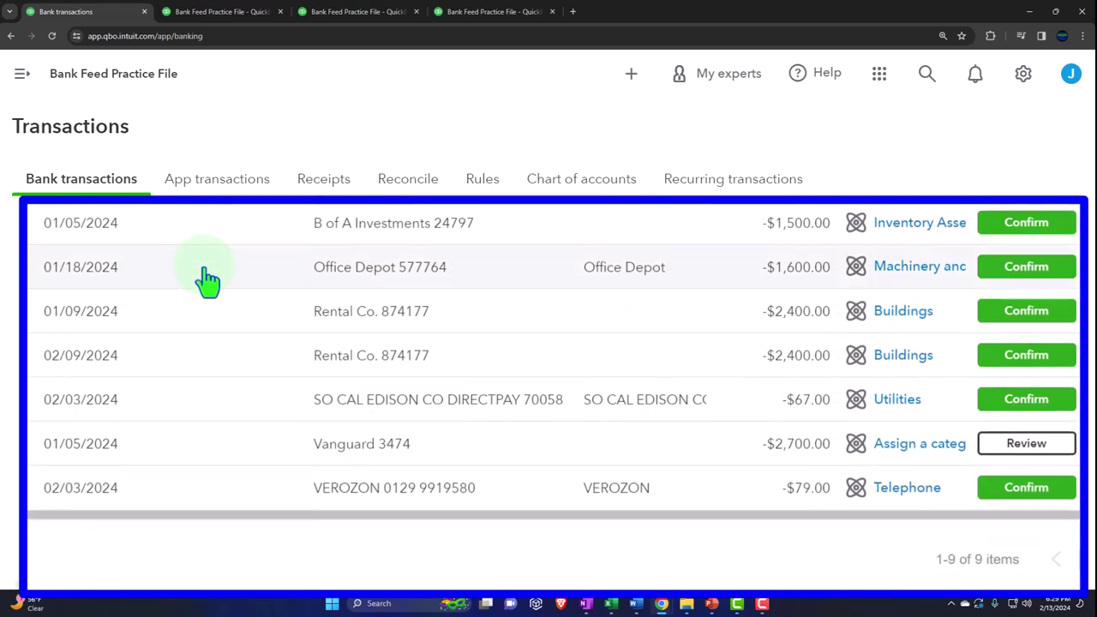
{"action": "scroll", "coordinate": [208, 281], "scroll_direction": "up", "scroll_amount": 3}
{"action": "key", "text": "ctrl+plus"}
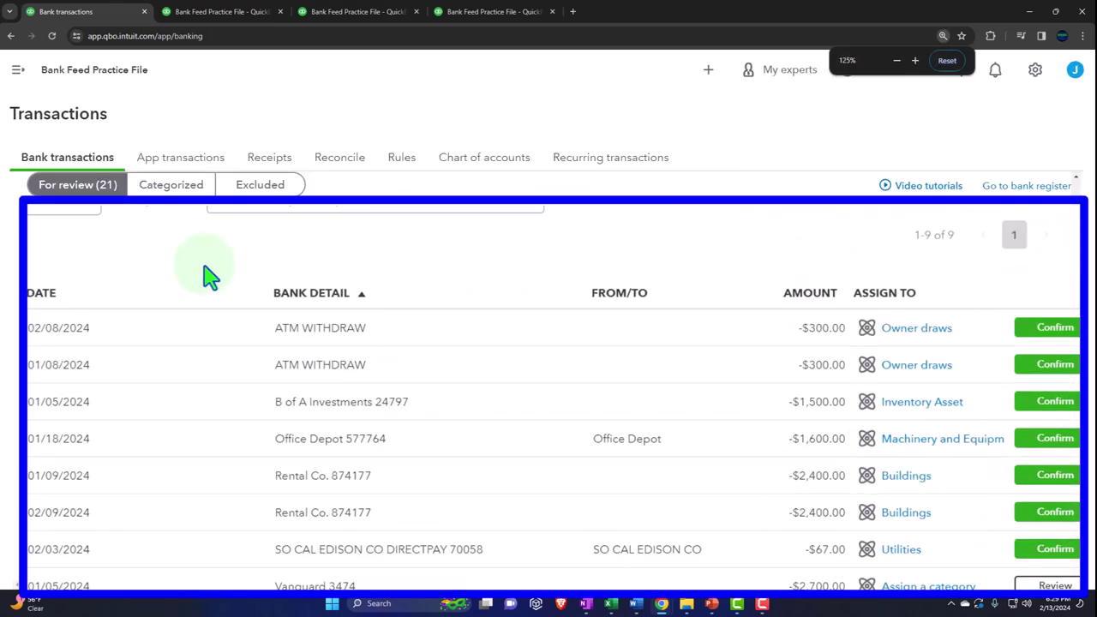
{"action": "key", "text": "ctrl+minus"}
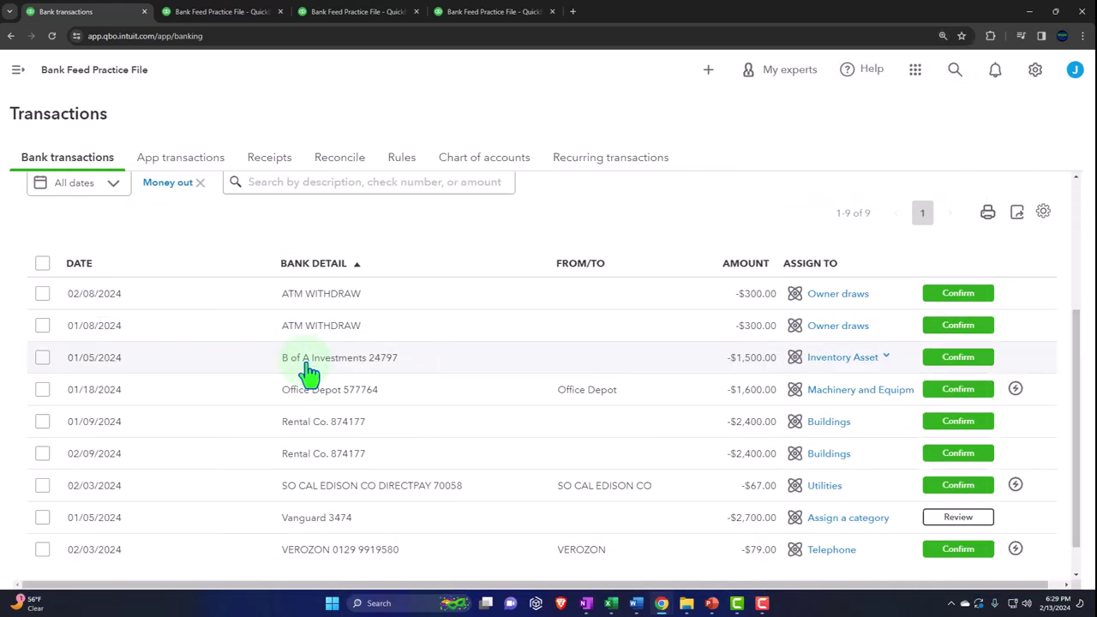
{"action": "left_click", "coordinate": [309, 370]}
{"action": "scroll", "coordinate": [309, 377], "scroll_direction": "down", "scroll_amount": 2}
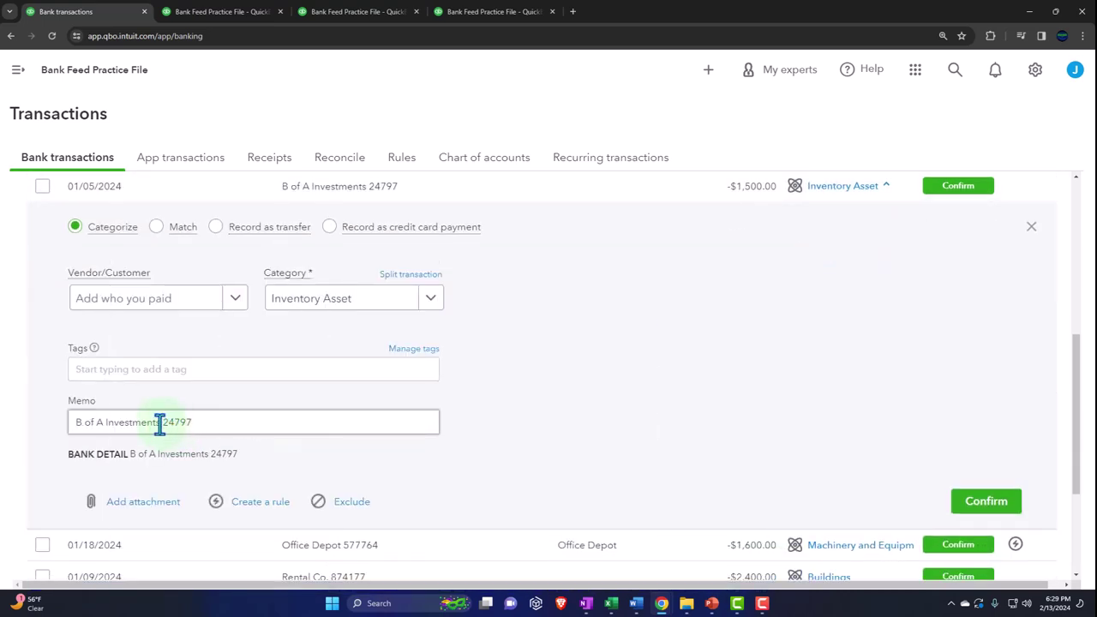
- Add B of A Investments, copied from the memo, as a new vendor for the payment
{"action": "left_click", "coordinate": [128, 302]}
{"action": "type", "text": "B o"}
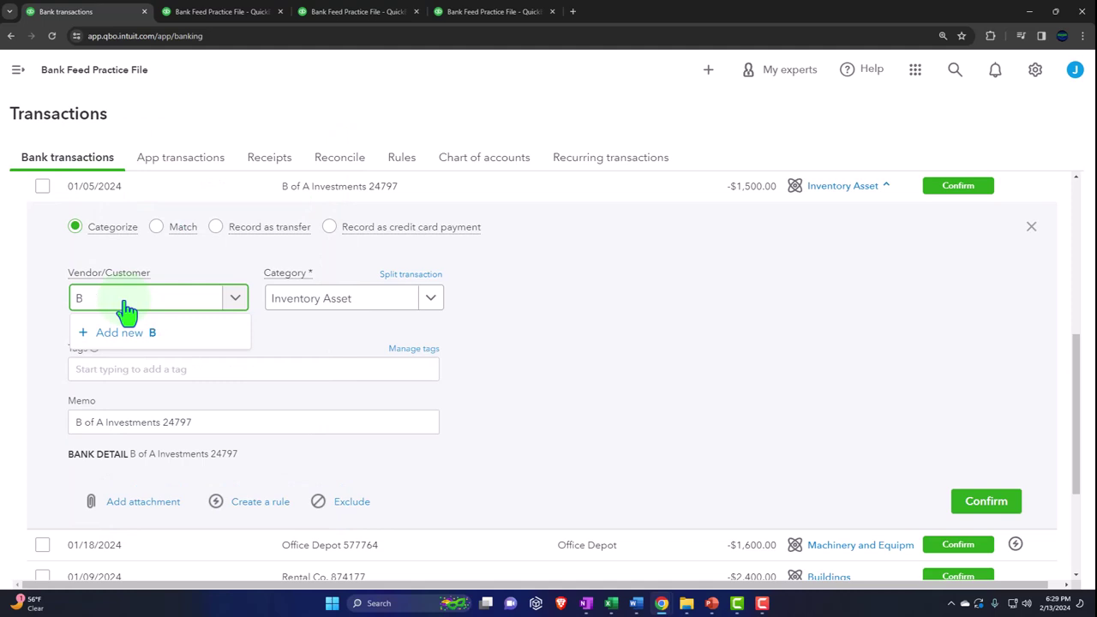
{"action": "key", "text": "BackSpace"}
{"action": "left_click", "coordinate": [139, 423]}
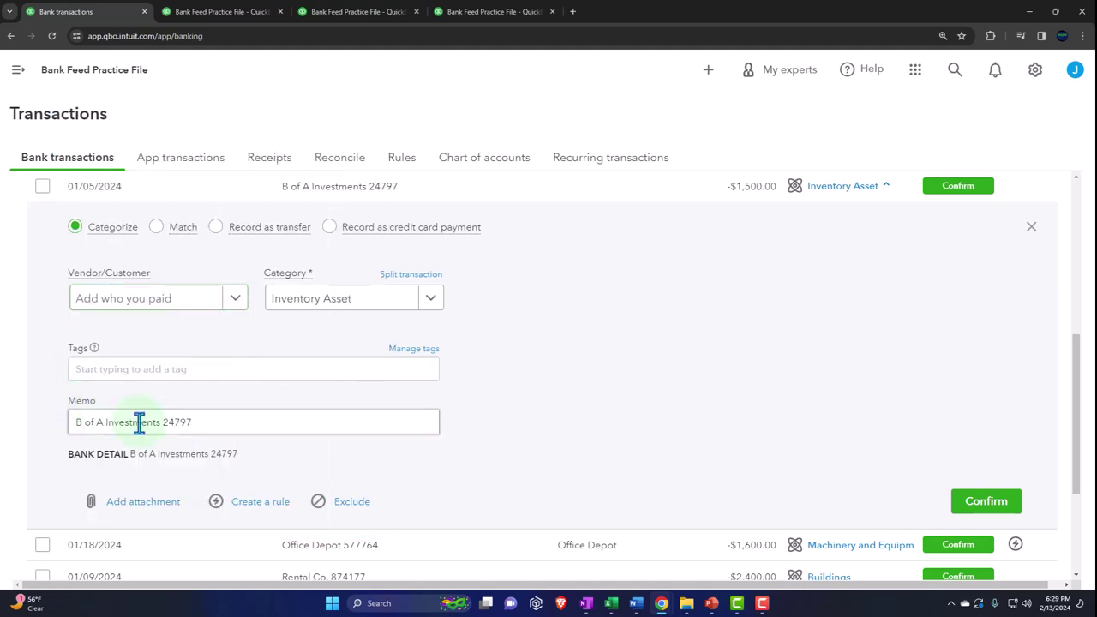
{"action": "left_click_drag", "start_coordinate": [157, 423], "coordinate": [35, 421]}
{"action": "key", "text": "ctrl+c"}
{"action": "left_click", "coordinate": [151, 307]}
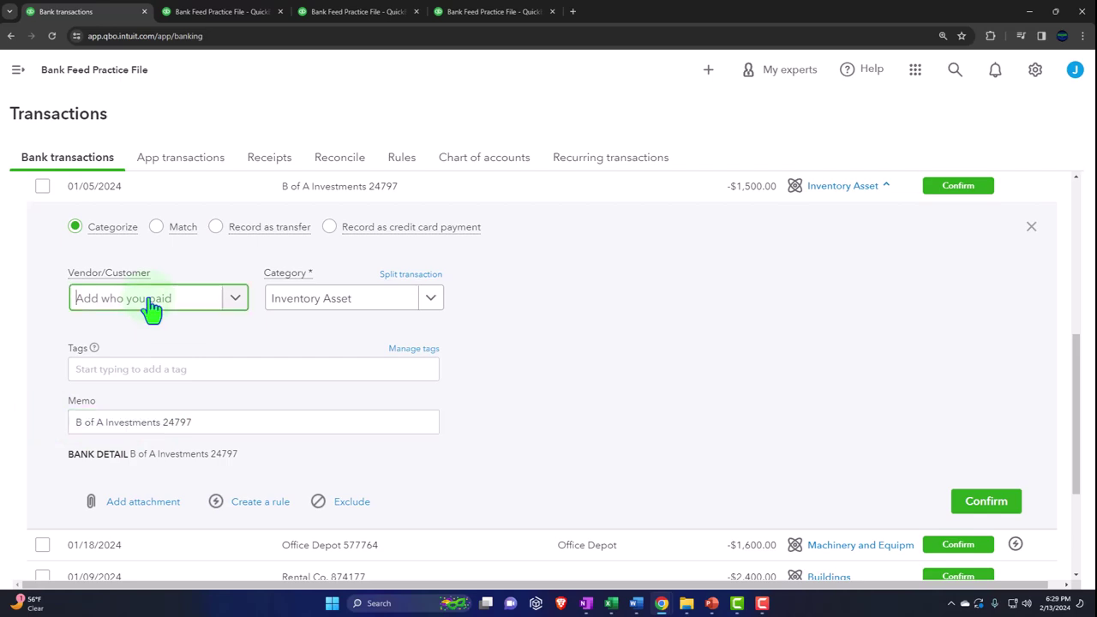
{"action": "key", "text": "ctrl+v"}
{"action": "key", "text": "Return"}
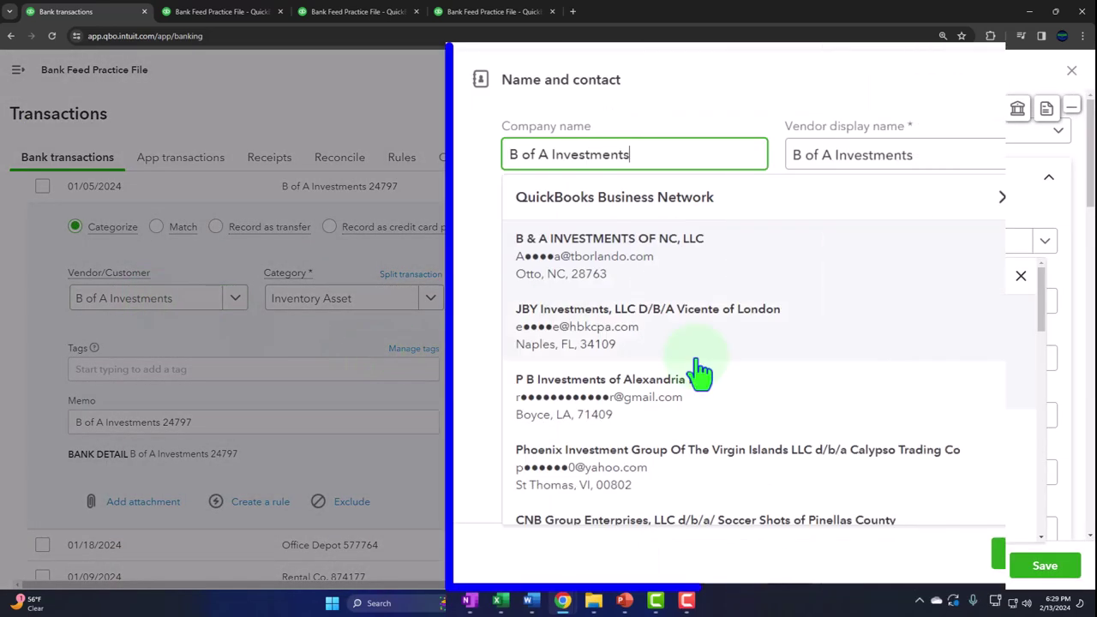
{"action": "left_click", "coordinate": [1032, 564]}
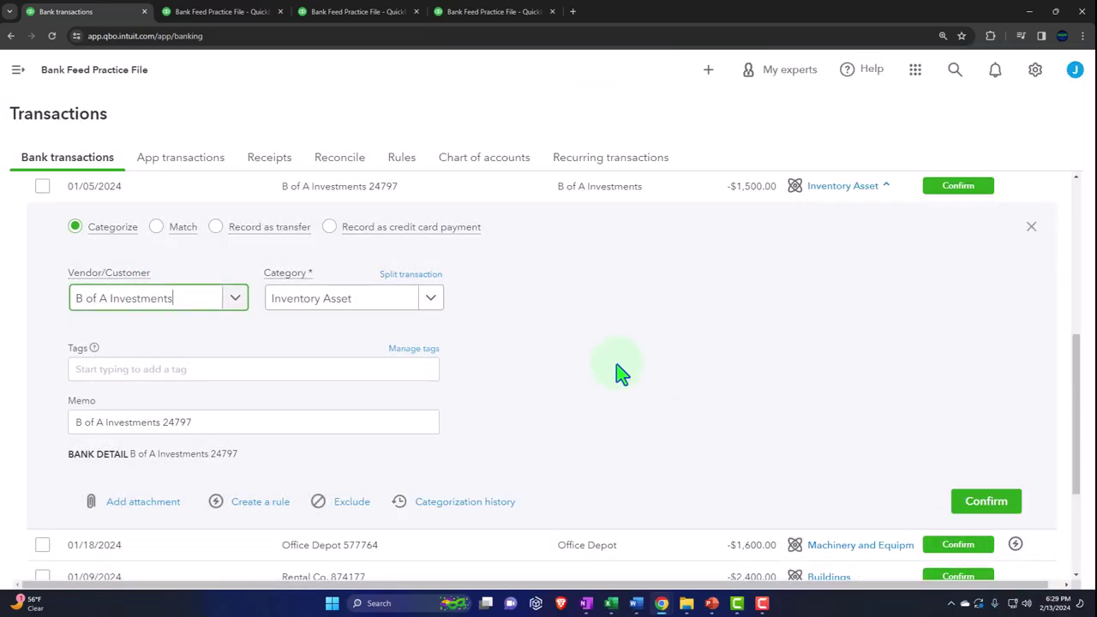
- Categorize the $1,500 payment under the B of A - Investments sub-account and confirm it
{"action": "left_click", "coordinate": [430, 298]}
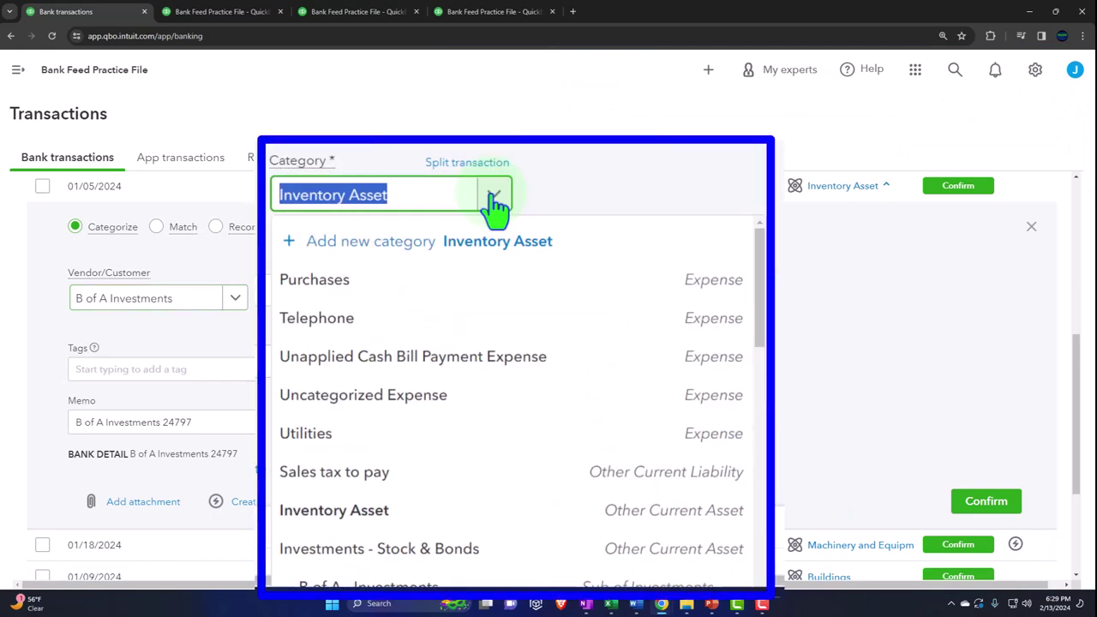
{"action": "type", "text": "inve"}
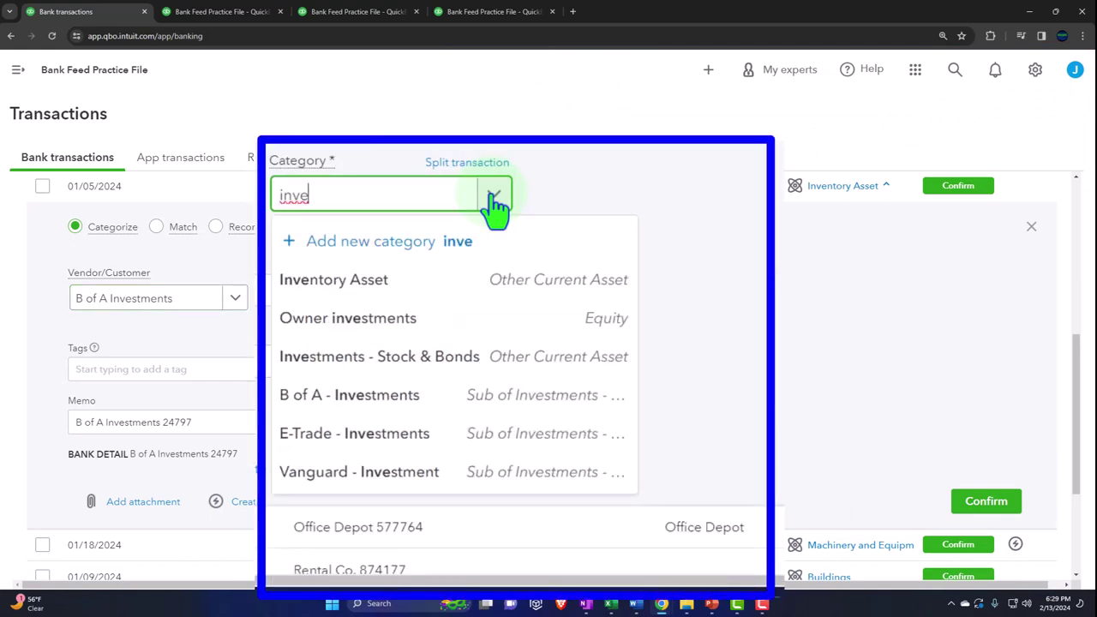
{"action": "left_click", "coordinate": [421, 401]}
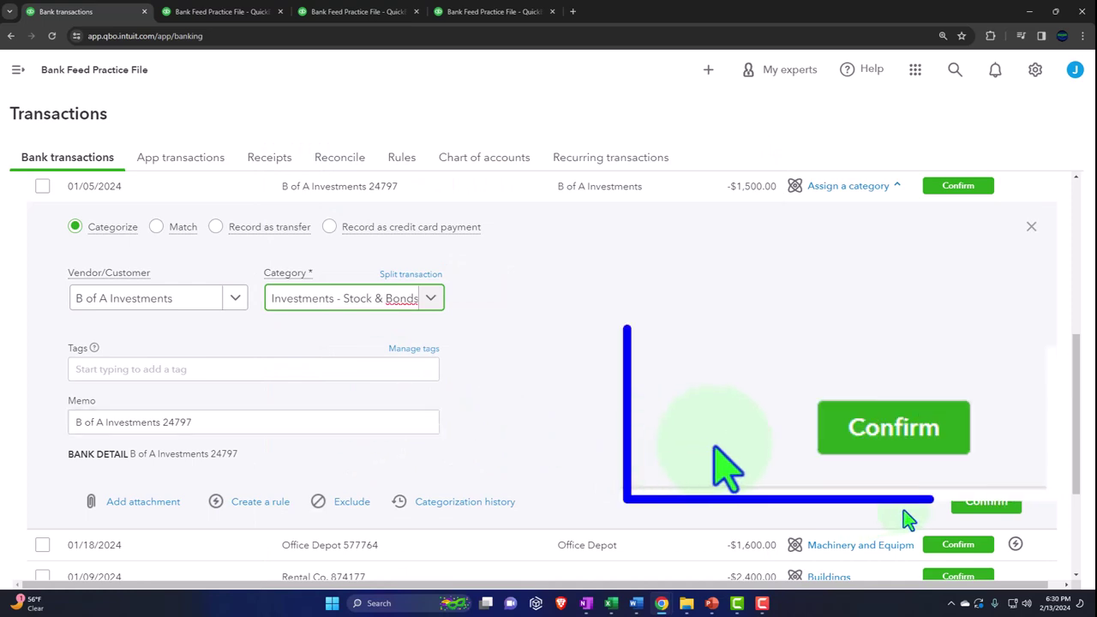
{"action": "left_click", "coordinate": [970, 511]}
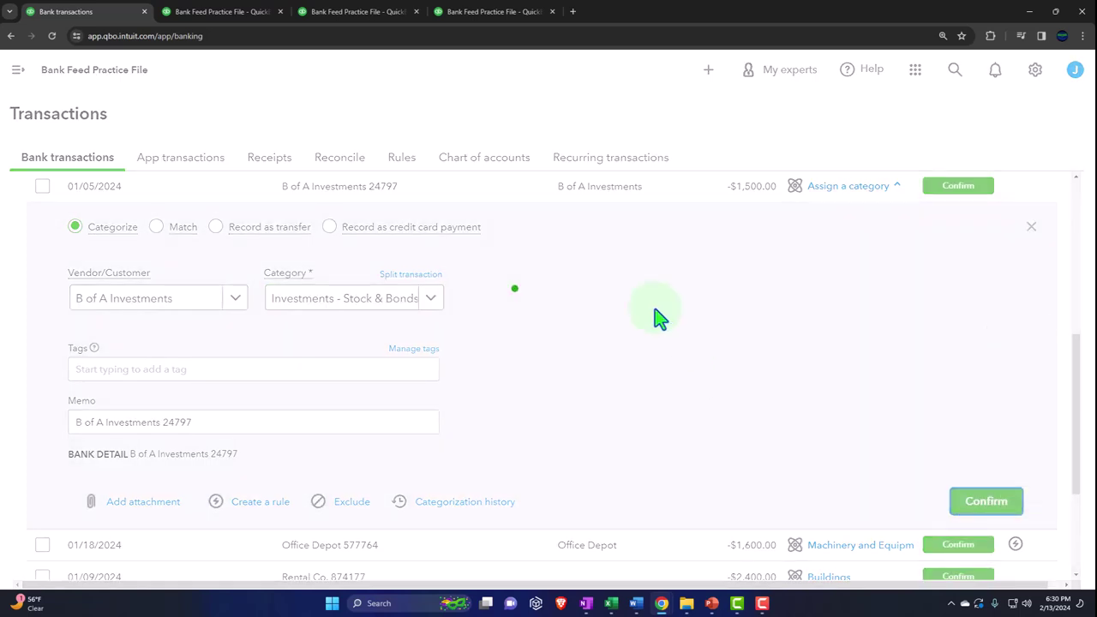
{"action": "left_click", "coordinate": [232, 12]}
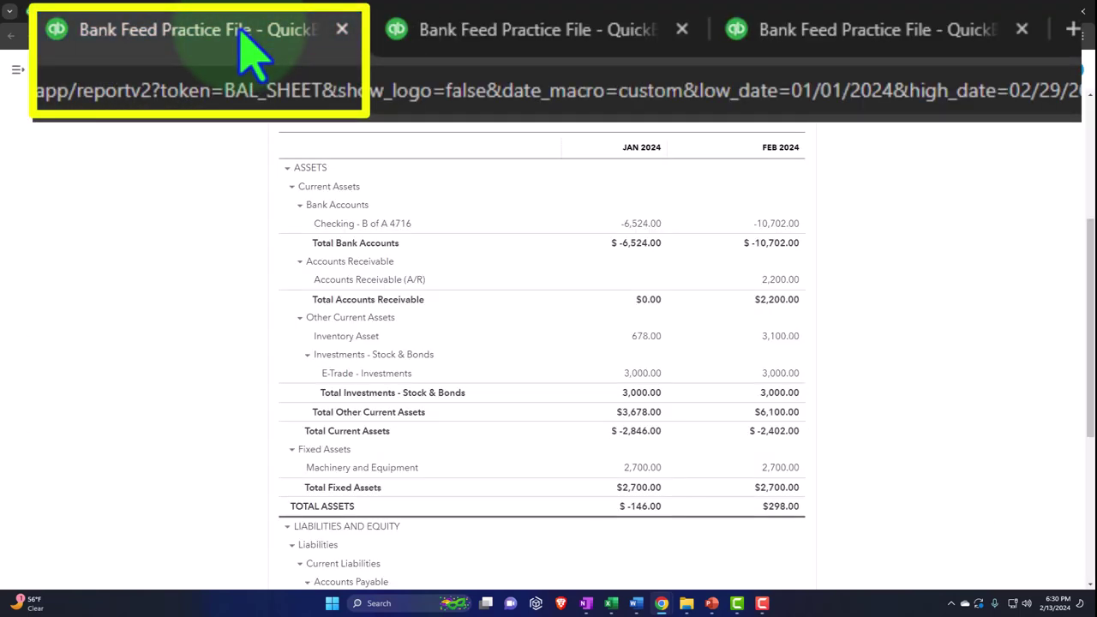
- Rerun the balance sheet, check the Investments - Stock & Bonds group, and return to bank transactions
{"action": "left_click", "coordinate": [652, 229]}
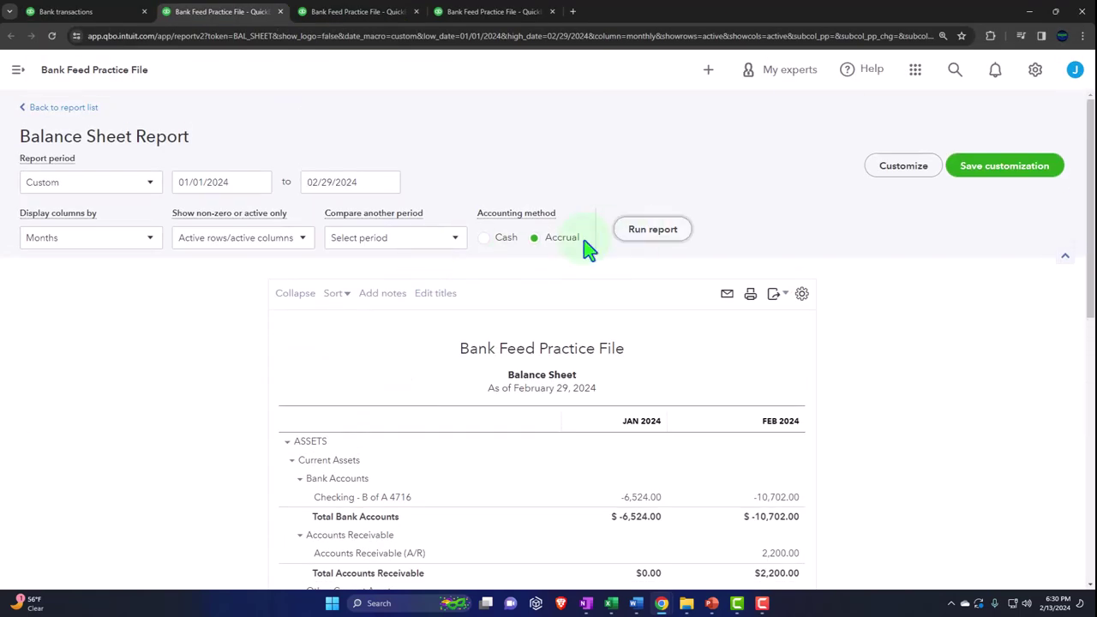
{"action": "scroll", "coordinate": [489, 303], "scroll_direction": "down", "scroll_amount": 2}
{"action": "key", "text": "ctrl+plus"}
{"action": "scroll", "coordinate": [480, 261], "scroll_direction": "down", "scroll_amount": 1}
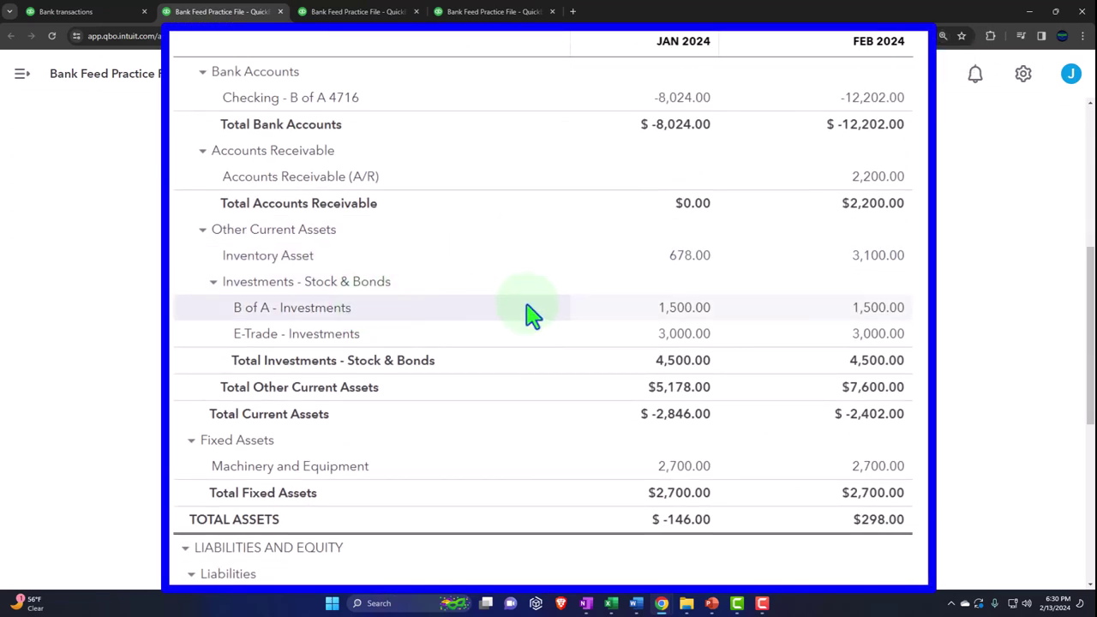
{"action": "left_click", "coordinate": [212, 283]}
{"action": "left_click", "coordinate": [212, 283]}
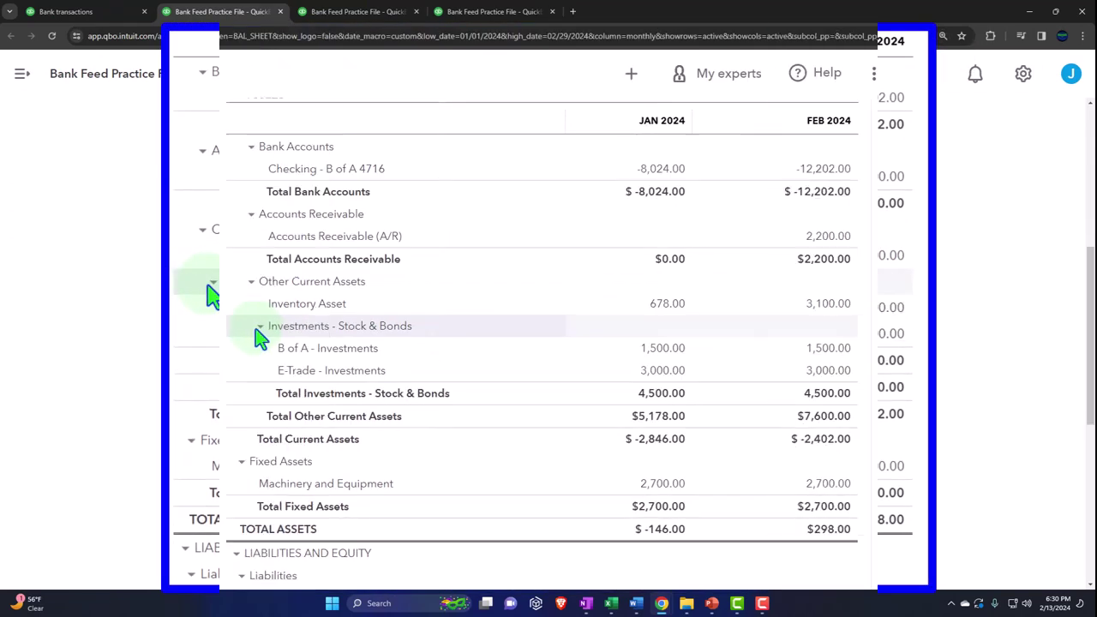
{"action": "left_click", "coordinate": [114, 11]}
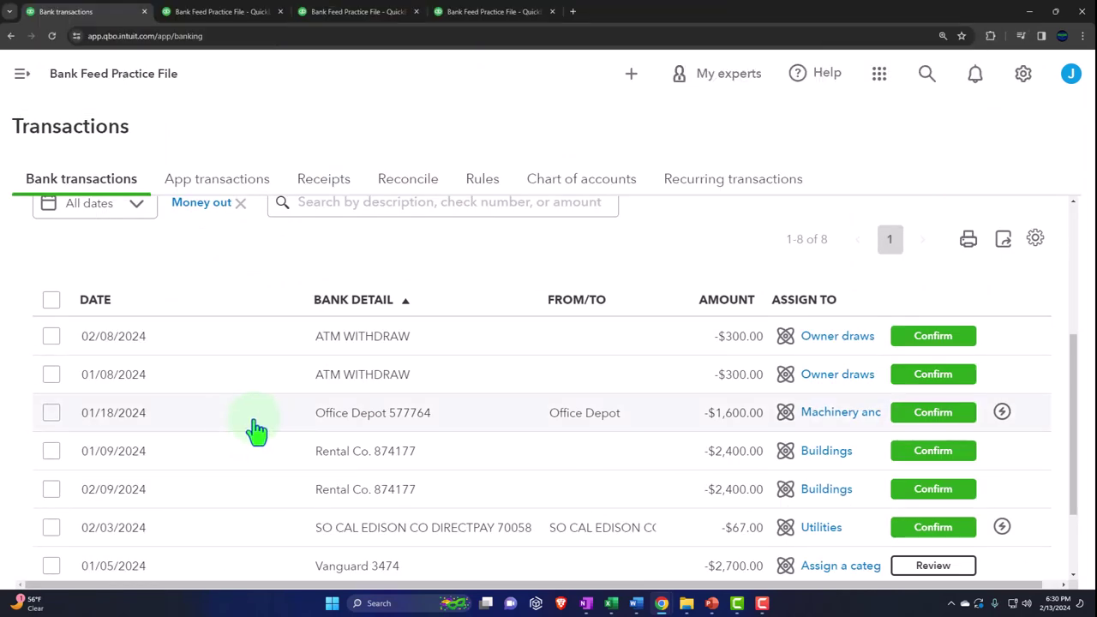
- Expand the Vanguard 3474 payment and add Vanguard, copied from the memo, as a new vendor
{"action": "scroll", "coordinate": [248, 463], "scroll_direction": "down", "scroll_amount": 2}
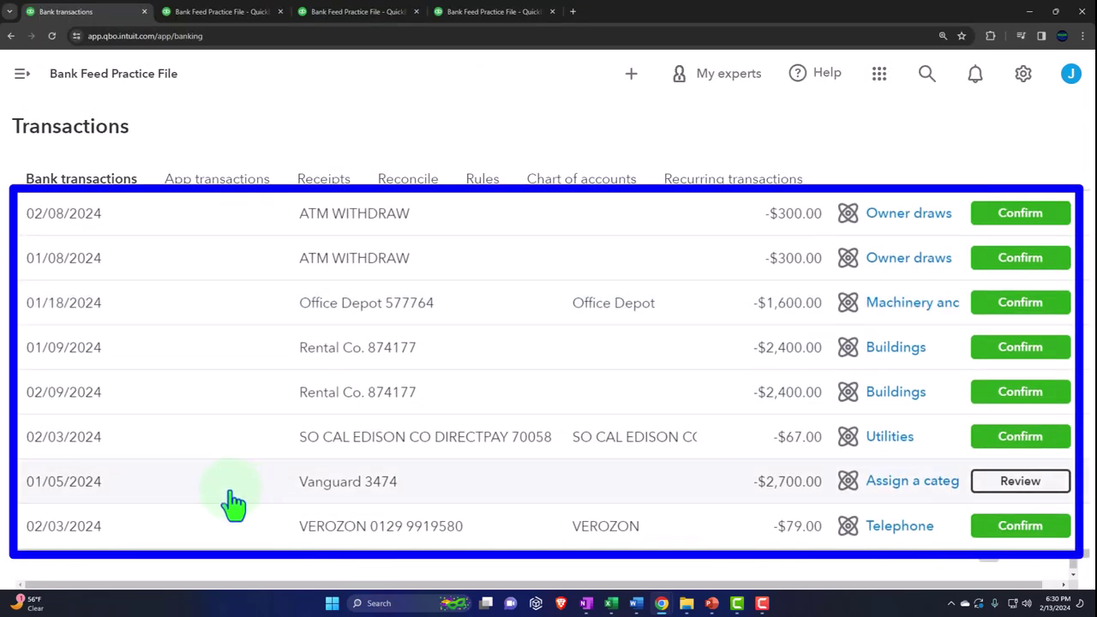
{"action": "left_click", "coordinate": [252, 461]}
{"action": "scroll", "coordinate": [257, 465], "scroll_direction": "down", "scroll_amount": 2}
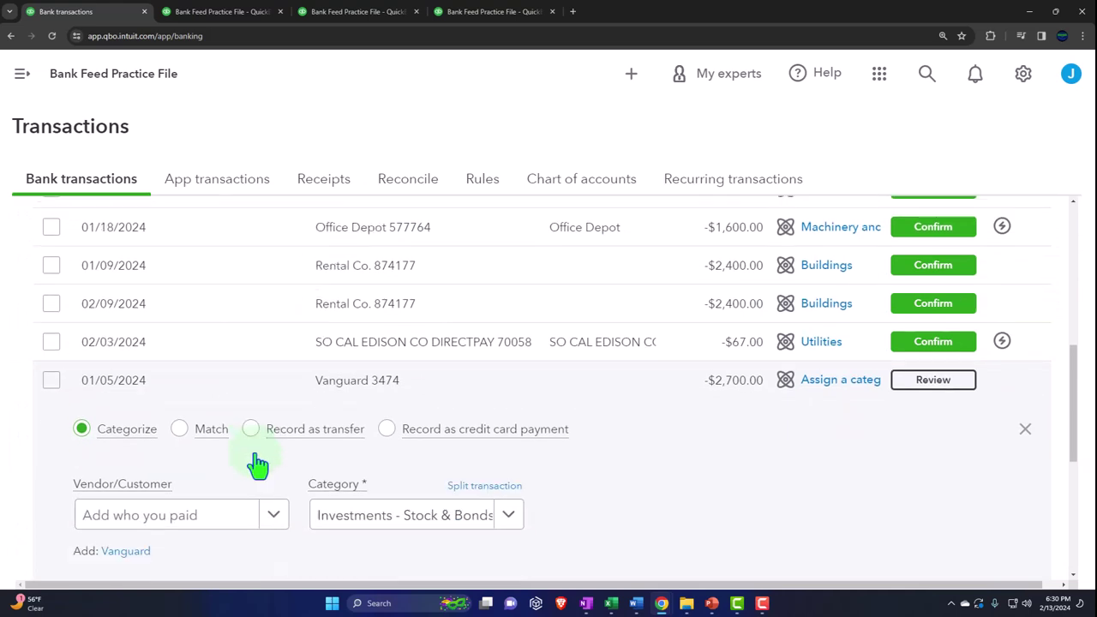
{"action": "scroll", "coordinate": [257, 462], "scroll_direction": "down", "scroll_amount": 3}
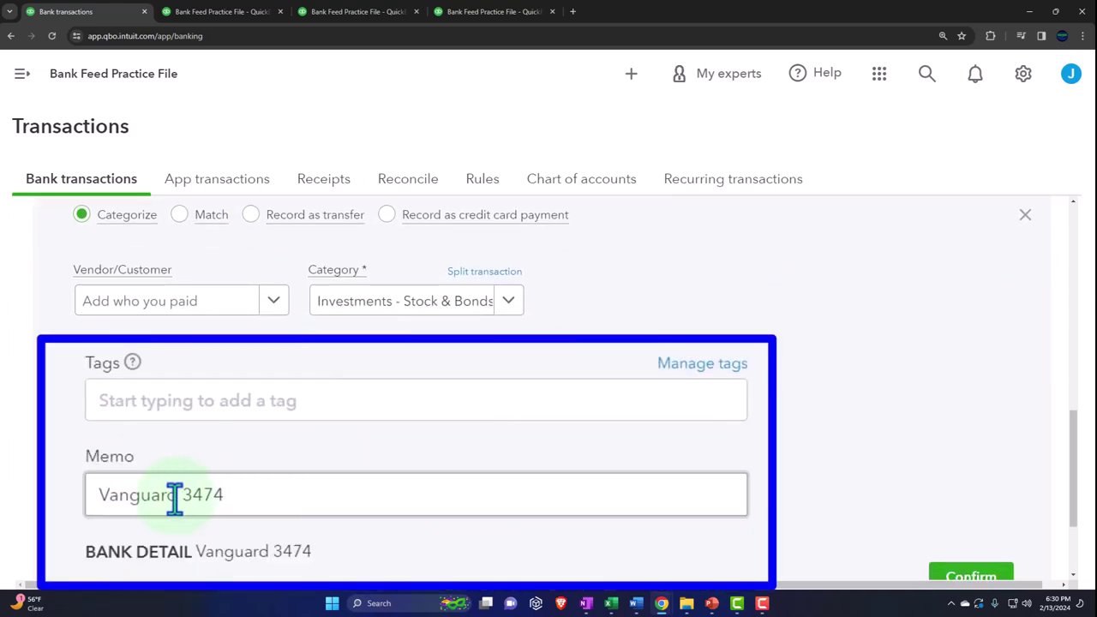
{"action": "left_click_drag", "start_coordinate": [173, 497], "coordinate": [39, 472]}
{"action": "key", "text": "ctrl+c"}
{"action": "left_click", "coordinate": [123, 306]}
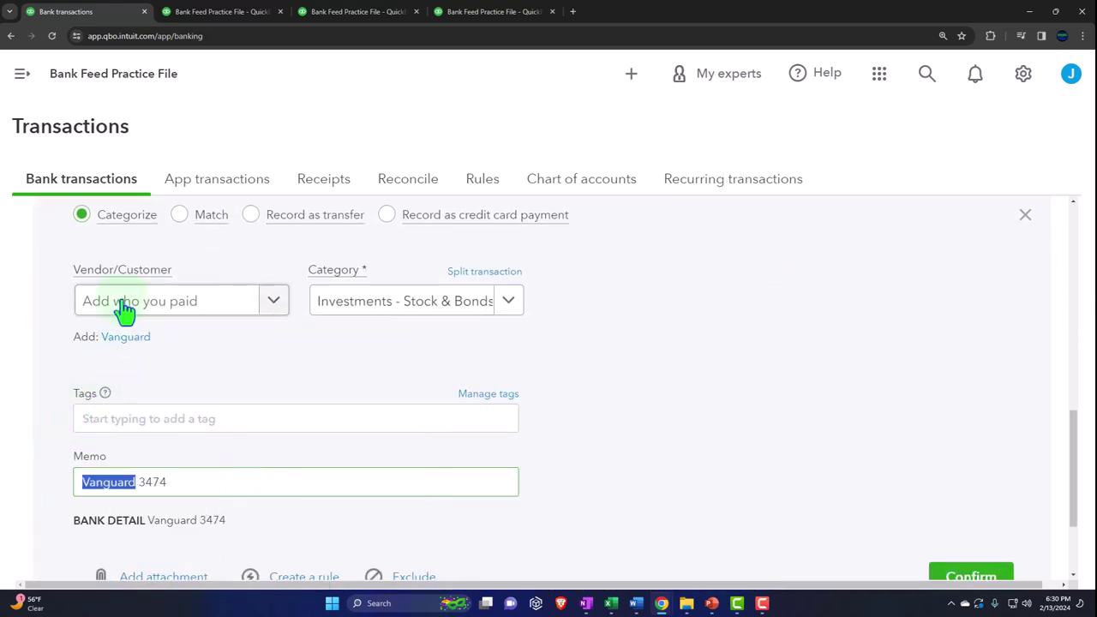
{"action": "key", "text": "ctrl+v"}
{"action": "left_click", "coordinate": [128, 340]}
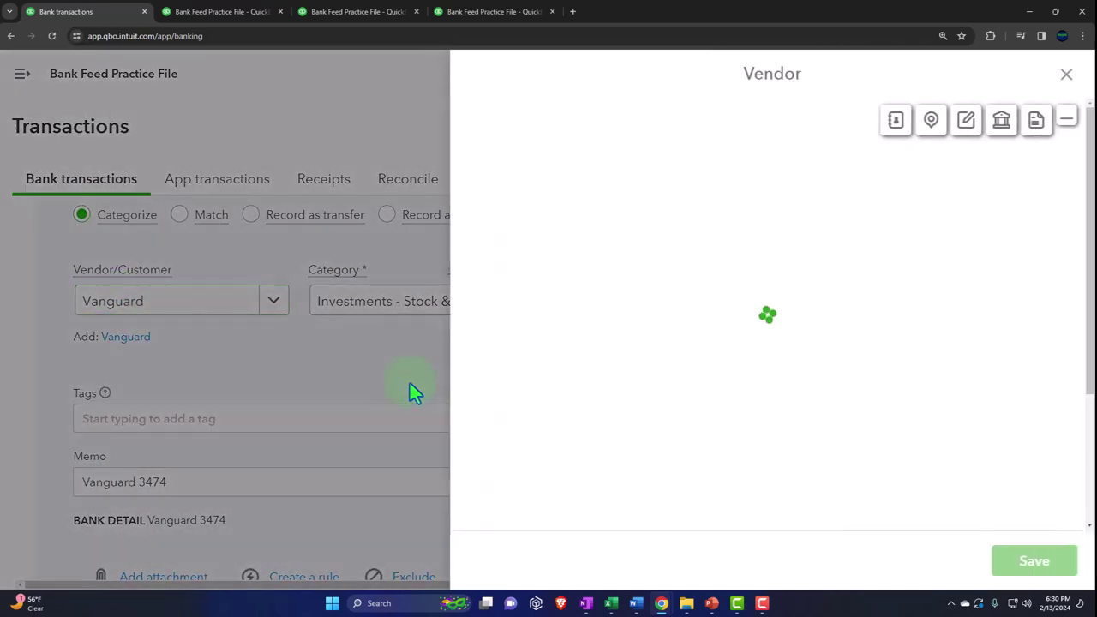
{"action": "left_click", "coordinate": [1003, 557]}
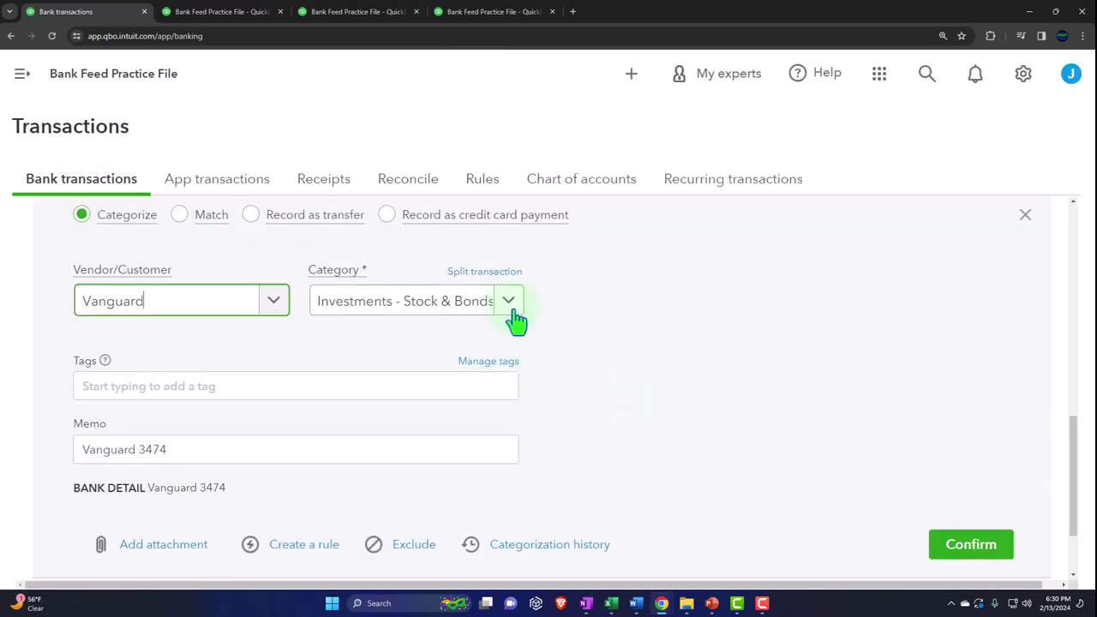
- Categorize the $2,700 Vanguard payment under Vanguard - Investment and confirm it
{"action": "left_click", "coordinate": [512, 302]}
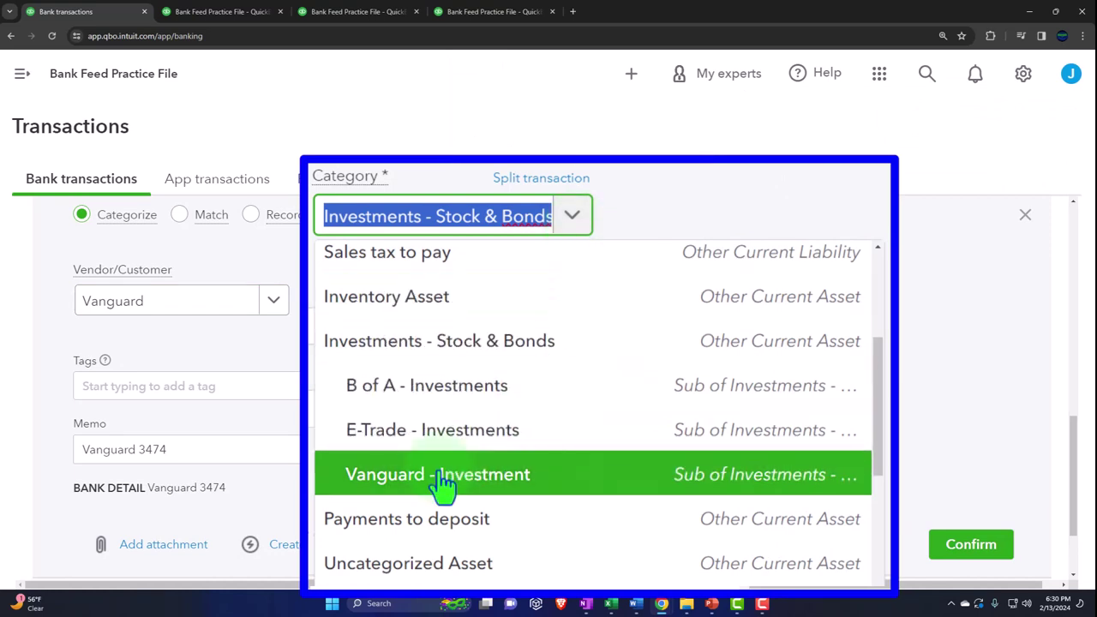
{"action": "key", "text": "Escape"}
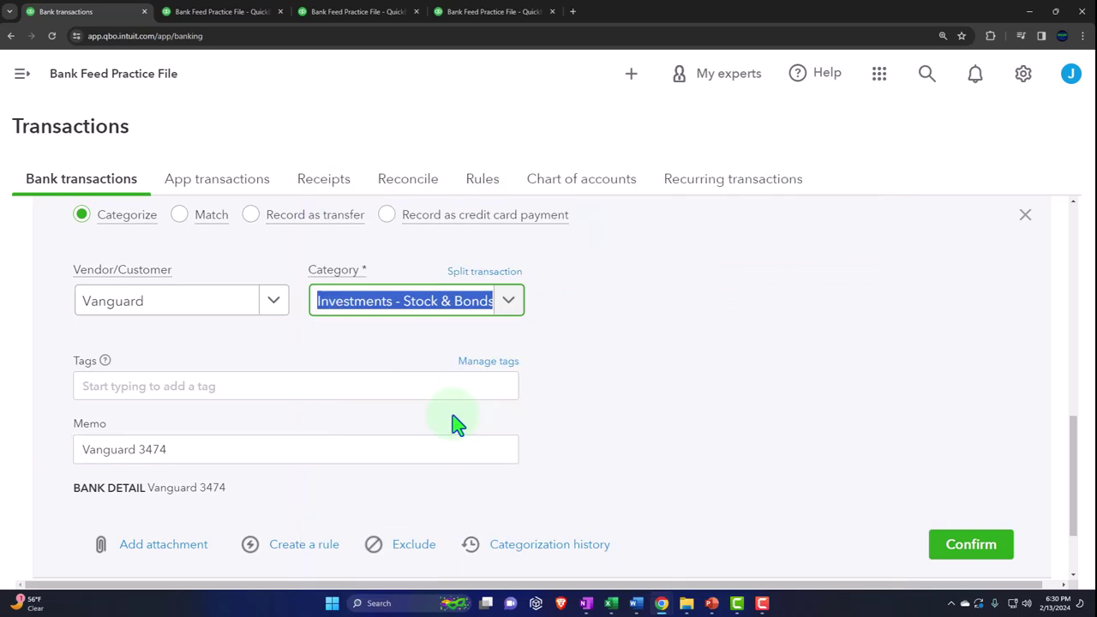
{"action": "scroll", "coordinate": [455, 421], "scroll_direction": "down", "scroll_amount": 1}
{"action": "left_click", "coordinate": [971, 487]}
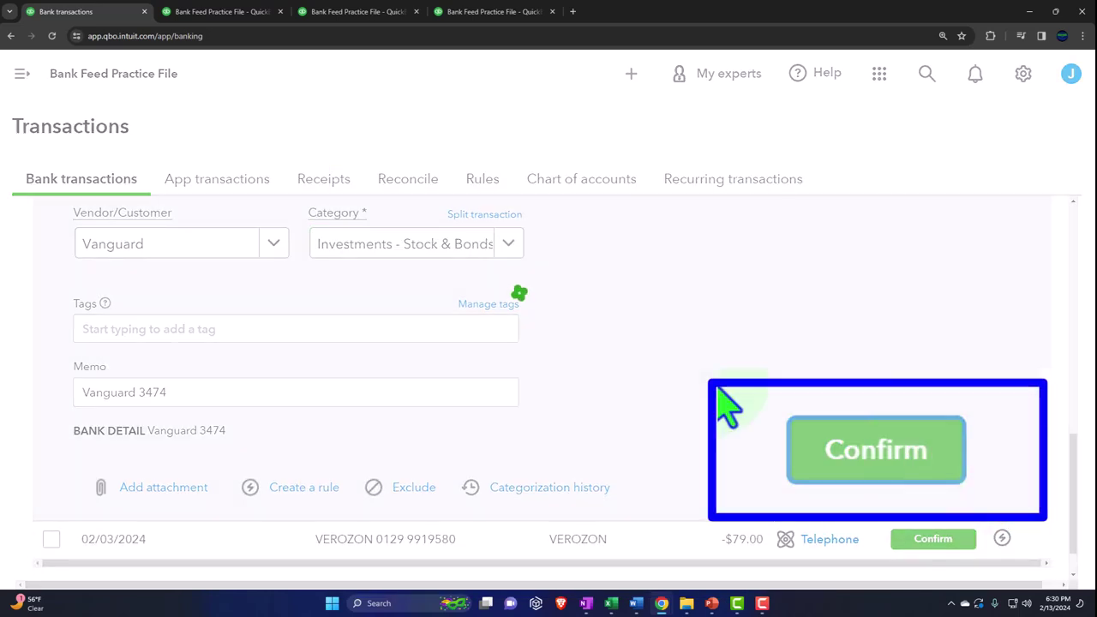
- Rerun the balance sheet to show Vanguard - Investment at 2,700.00
{"action": "left_click", "coordinate": [221, 11]}
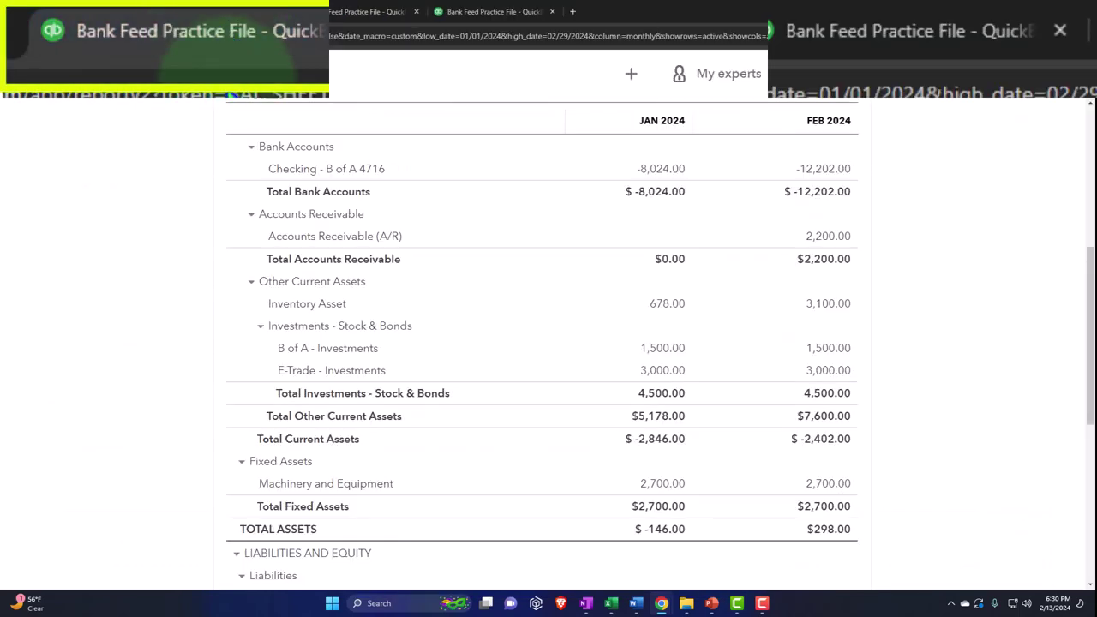
{"action": "left_click", "coordinate": [747, 171]}
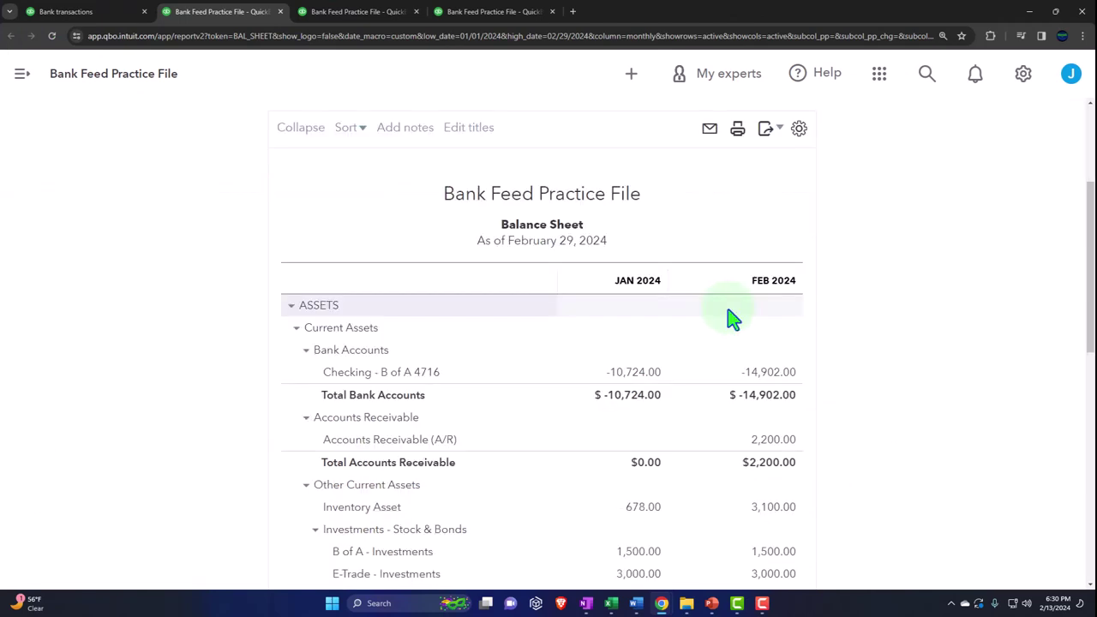
{"action": "key", "text": "ctrl+plus"}
{"action": "scroll", "coordinate": [771, 252], "scroll_direction": "down", "scroll_amount": 3}
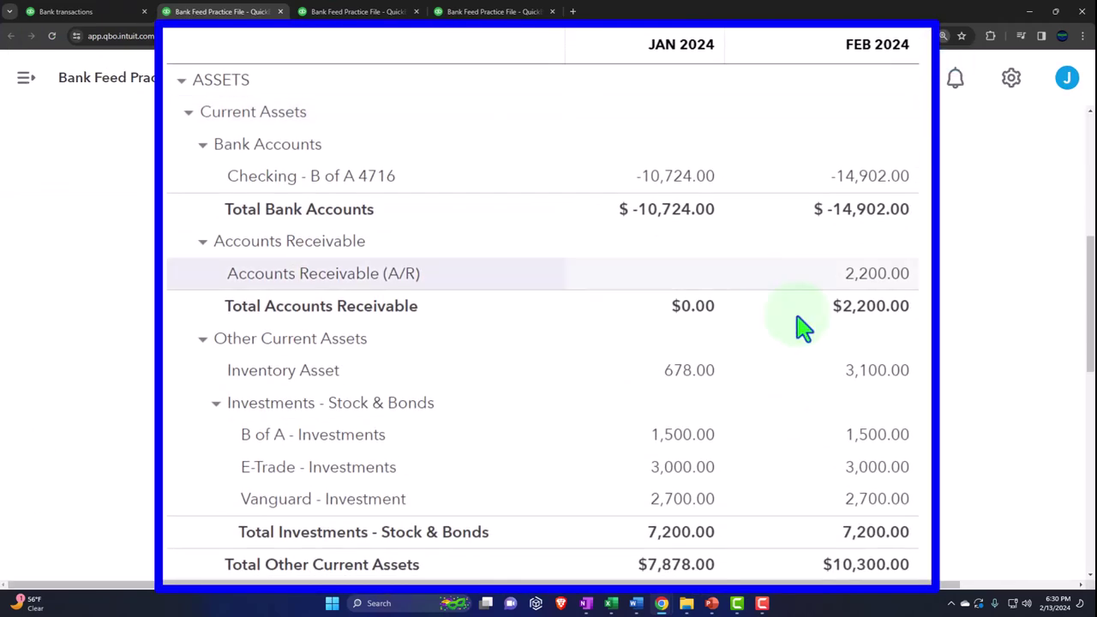
- Drill into January's -10,724.00 checking balance and inspect the E-Trade expense's category
{"action": "left_click", "coordinate": [691, 180]}
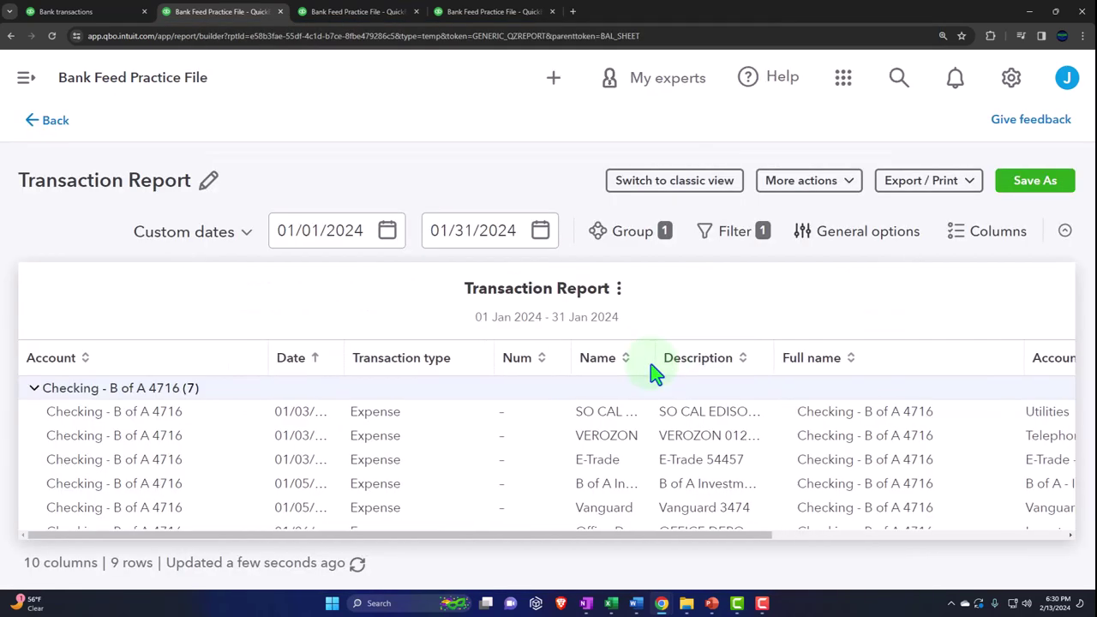
{"action": "key", "text": "ctrl+minus"}
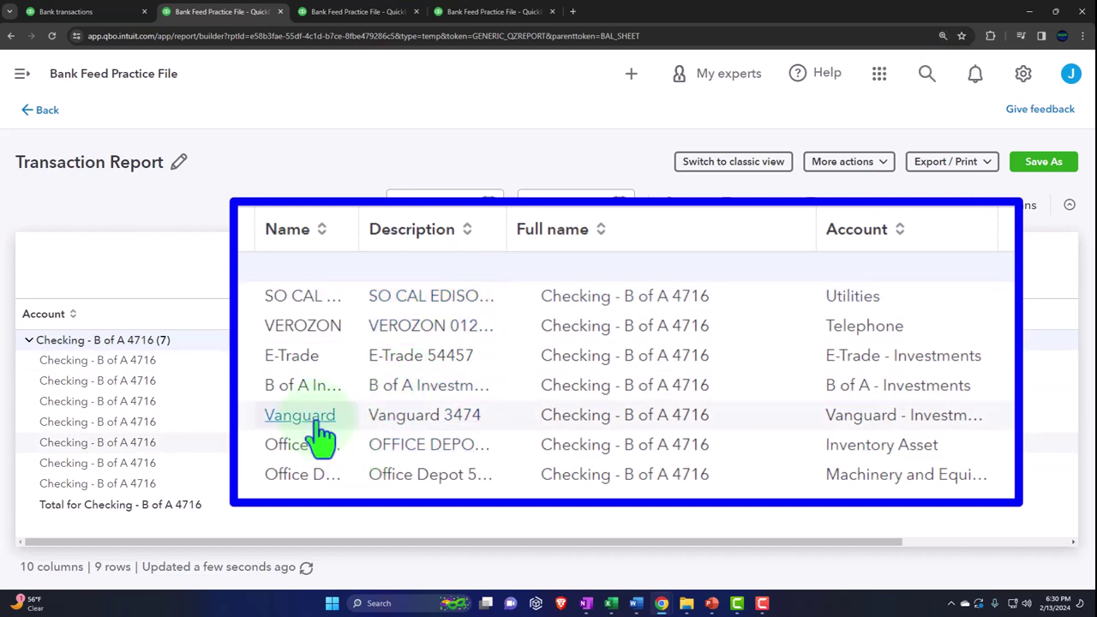
{"action": "left_click", "coordinate": [292, 358]}
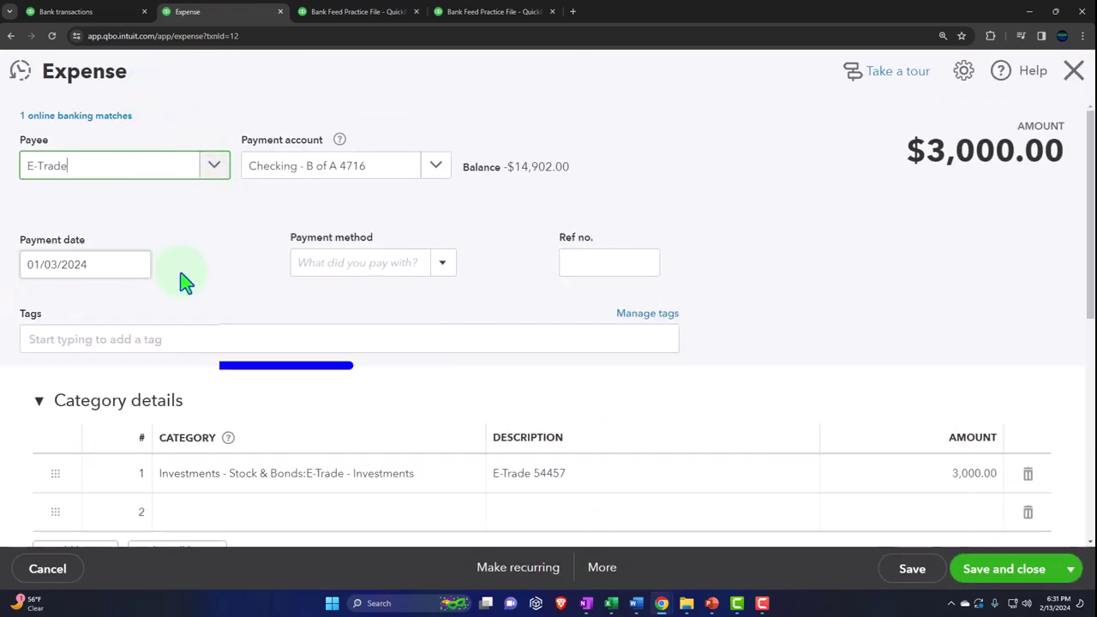
{"action": "scroll", "coordinate": [210, 322], "scroll_direction": "down", "scroll_amount": 2}
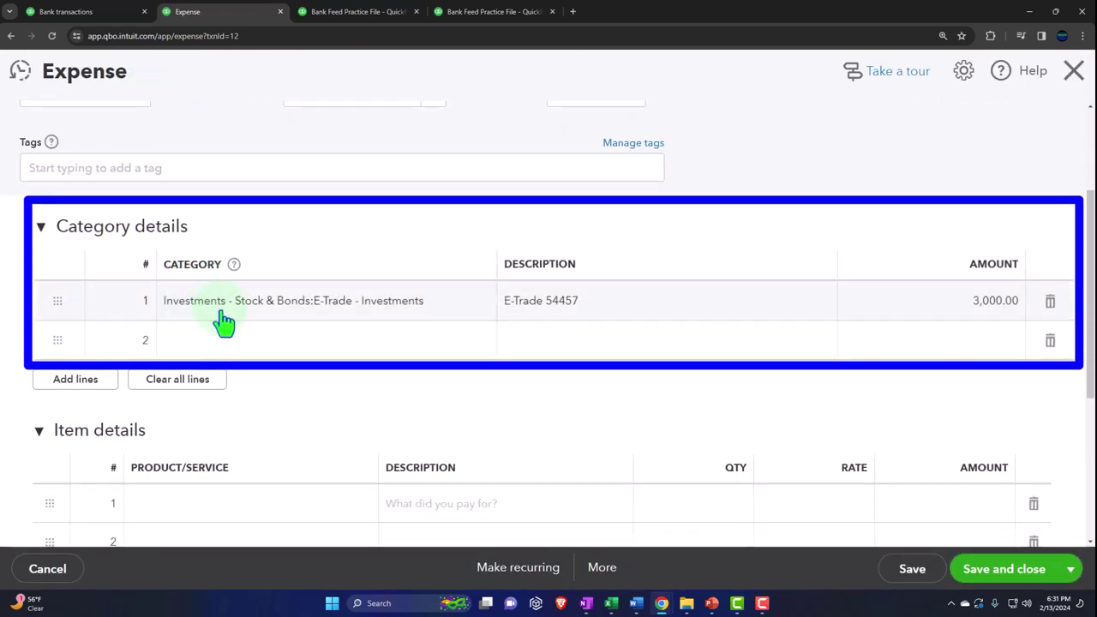
{"action": "left_click", "coordinate": [1074, 71]}
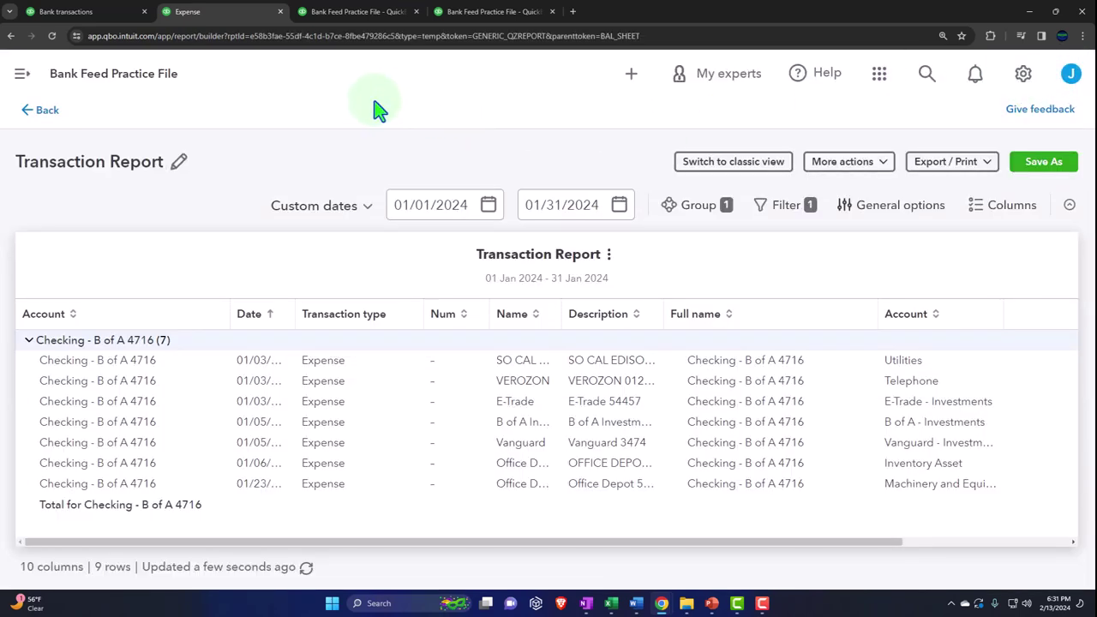
- Review the January B of A 1,500.00 detail and the Profit and Loss, ending on the balance sheet
{"action": "left_click", "coordinate": [49, 112]}
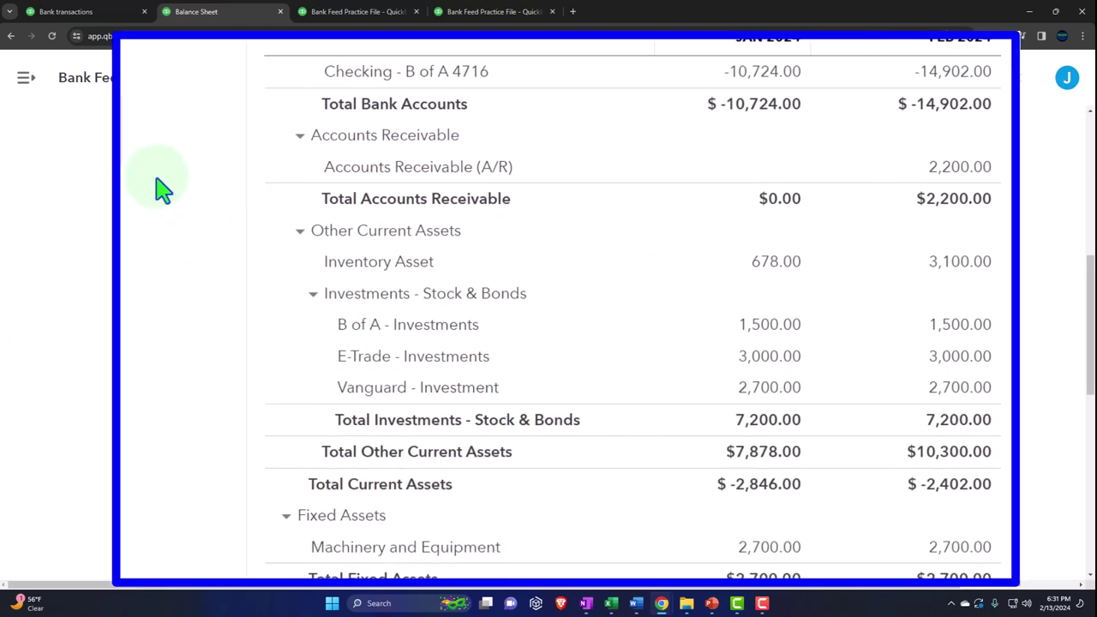
{"action": "left_click", "coordinate": [774, 335]}
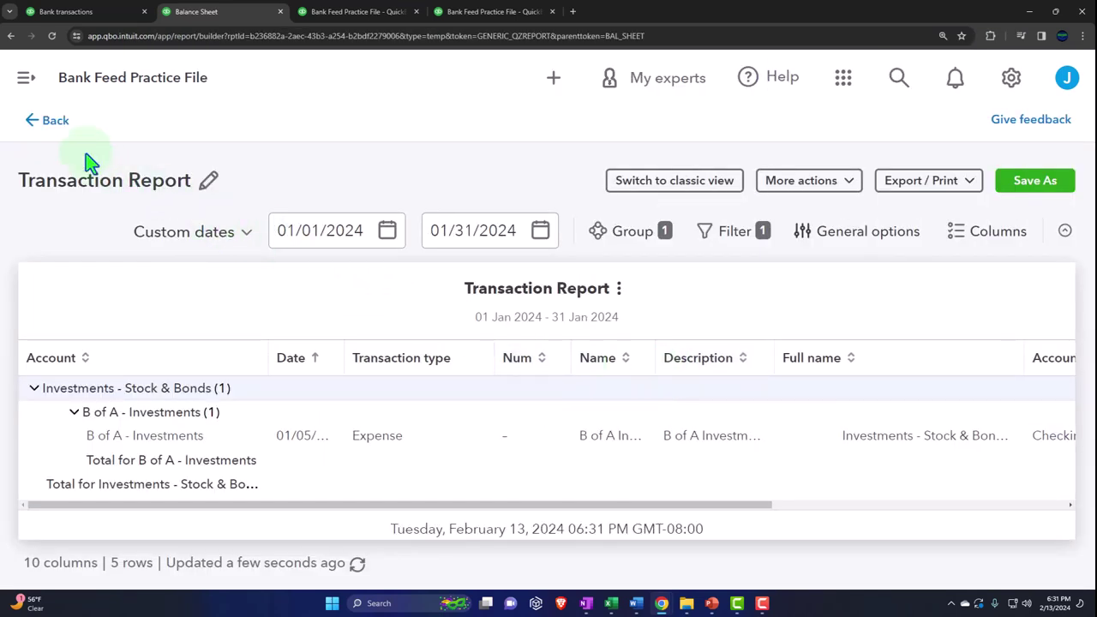
{"action": "left_click", "coordinate": [55, 124]}
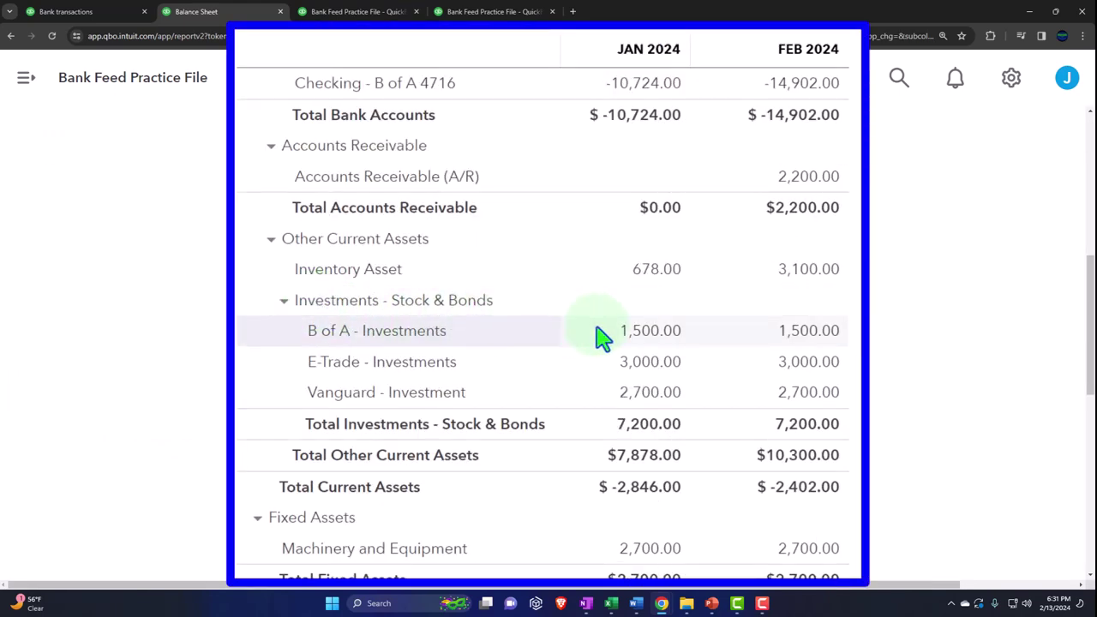
{"action": "left_click", "coordinate": [282, 304]}
{"action": "left_click", "coordinate": [281, 304]}
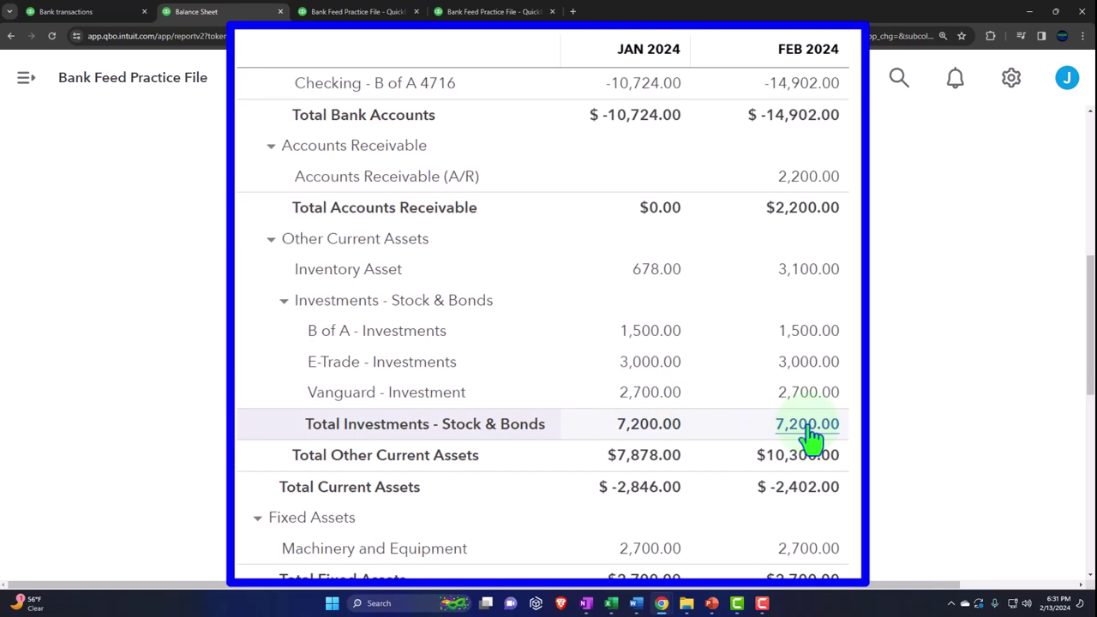
{"action": "left_click", "coordinate": [359, 12]}
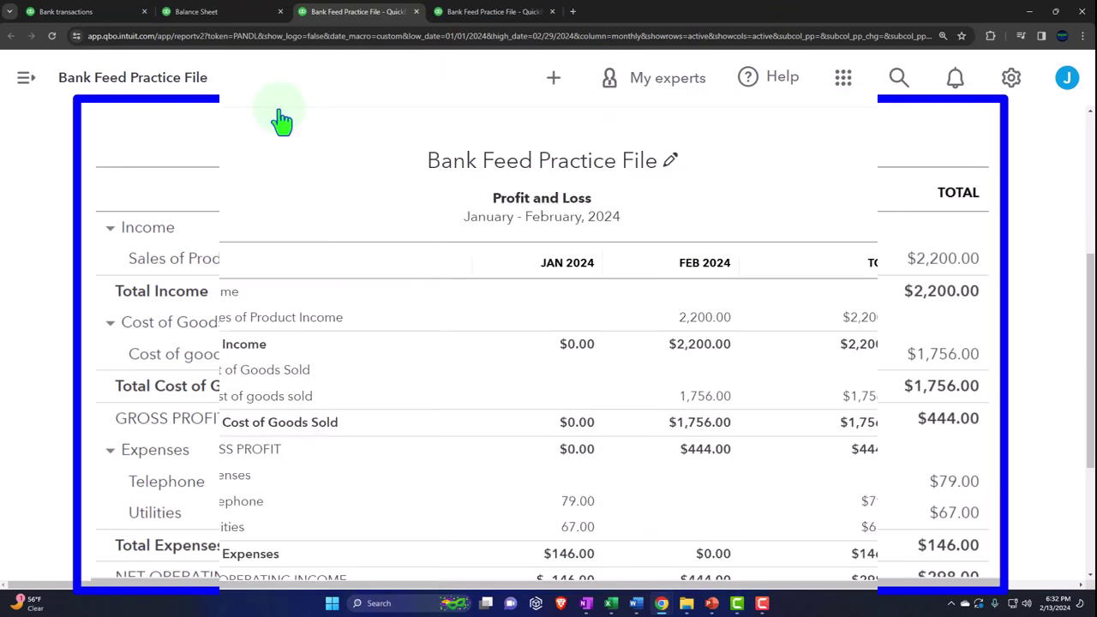
{"action": "left_click", "coordinate": [196, 11]}
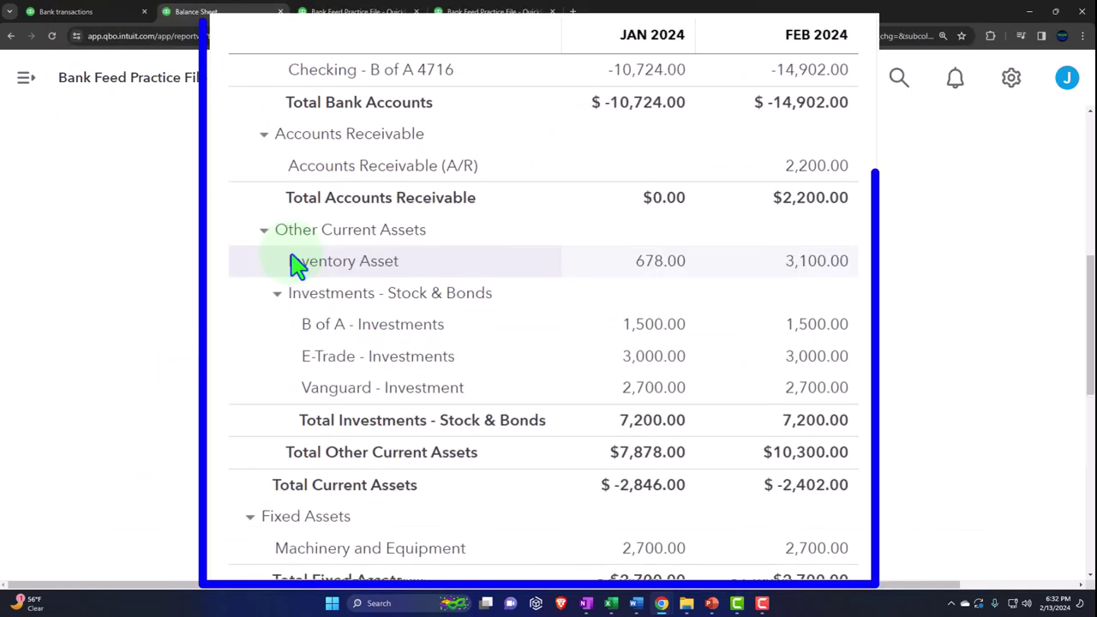
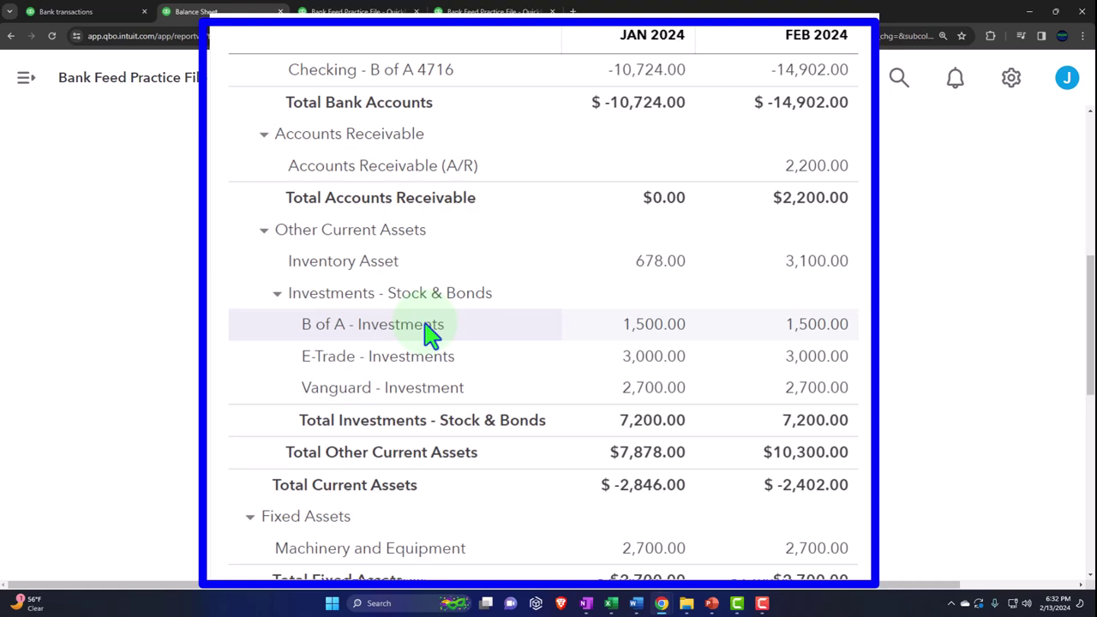
- Filter the for-review bank transactions to Money in, showing 12 deposits including E-Trade Dividends
{"action": "left_click", "coordinate": [69, 12]}
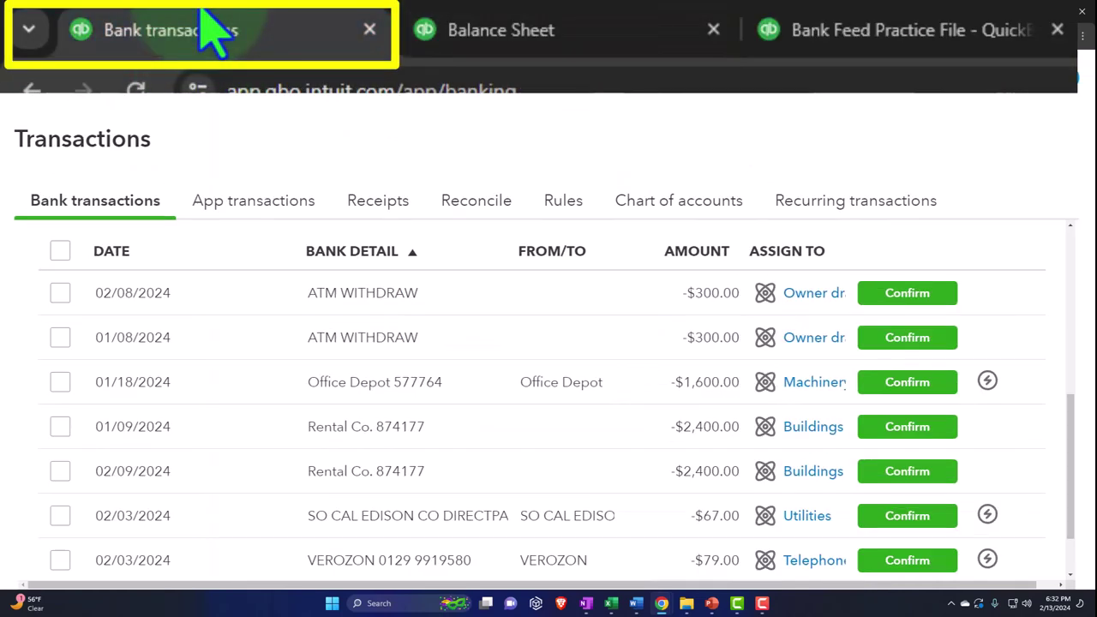
{"action": "scroll", "coordinate": [324, 422], "scroll_direction": "up", "scroll_amount": 3}
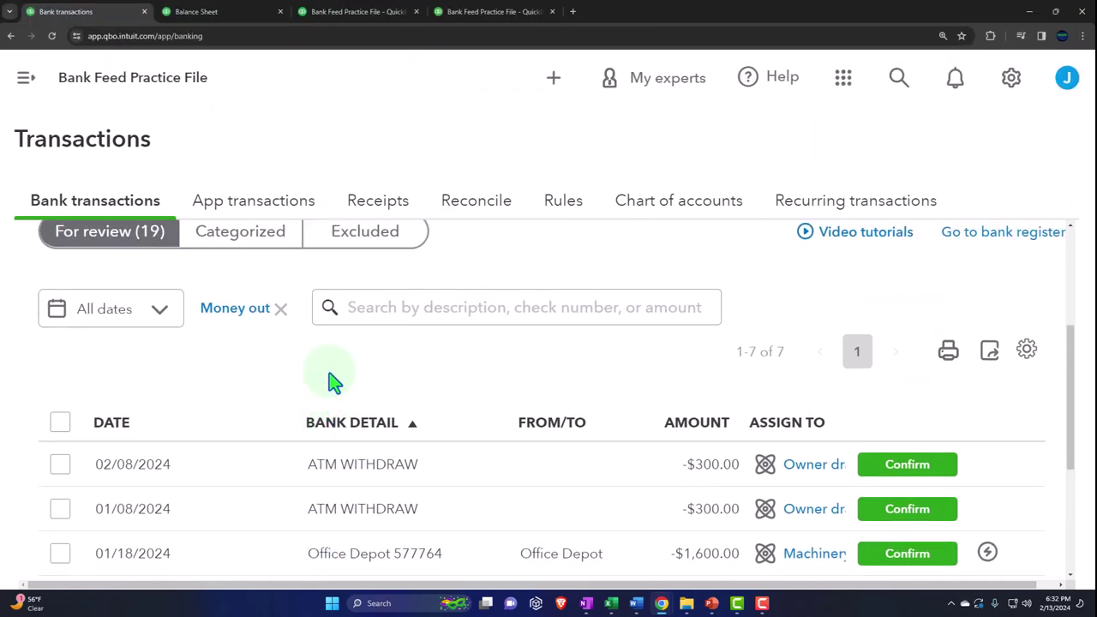
{"action": "left_click", "coordinate": [281, 424]}
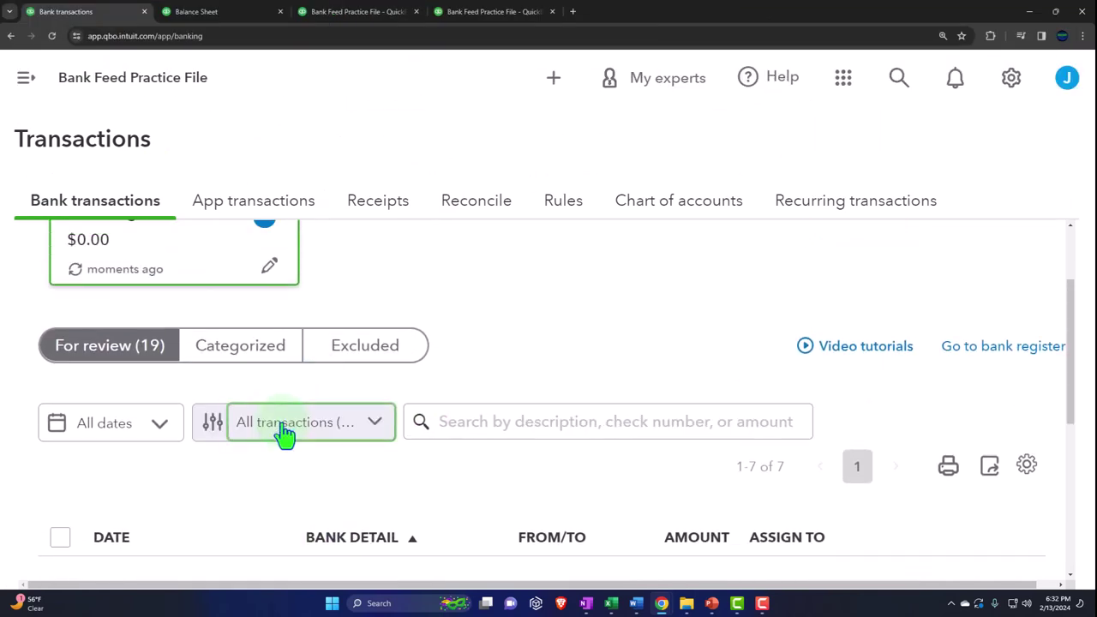
{"action": "left_click", "coordinate": [293, 426]}
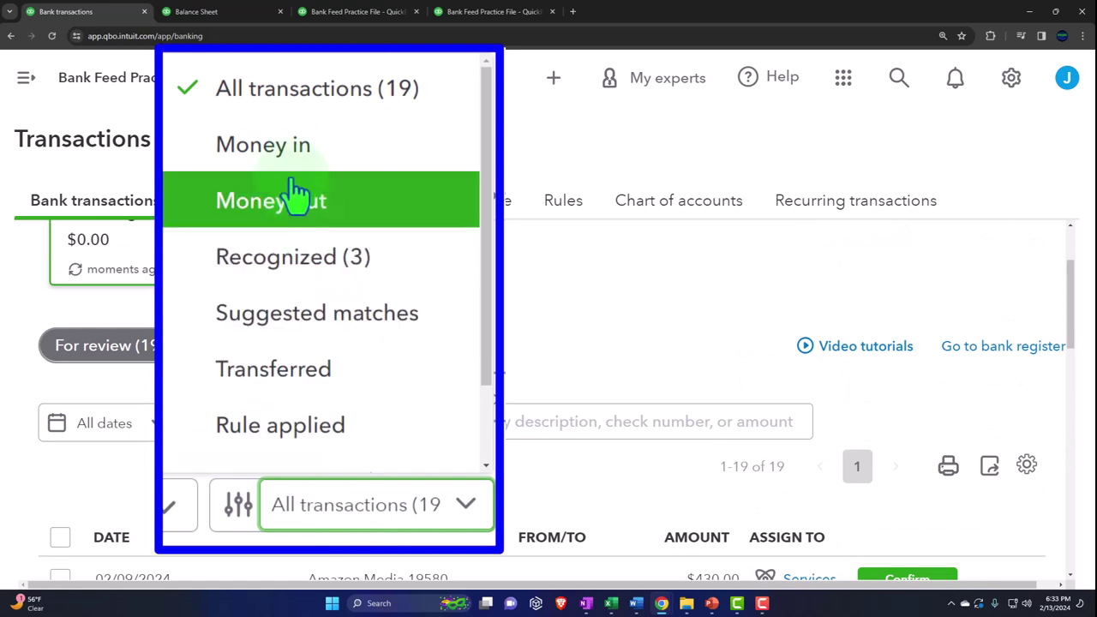
{"action": "left_click", "coordinate": [283, 165]}
{"action": "scroll", "coordinate": [275, 284], "scroll_direction": "down", "scroll_amount": 3}
{"action": "key", "text": "ctrl+minus"}
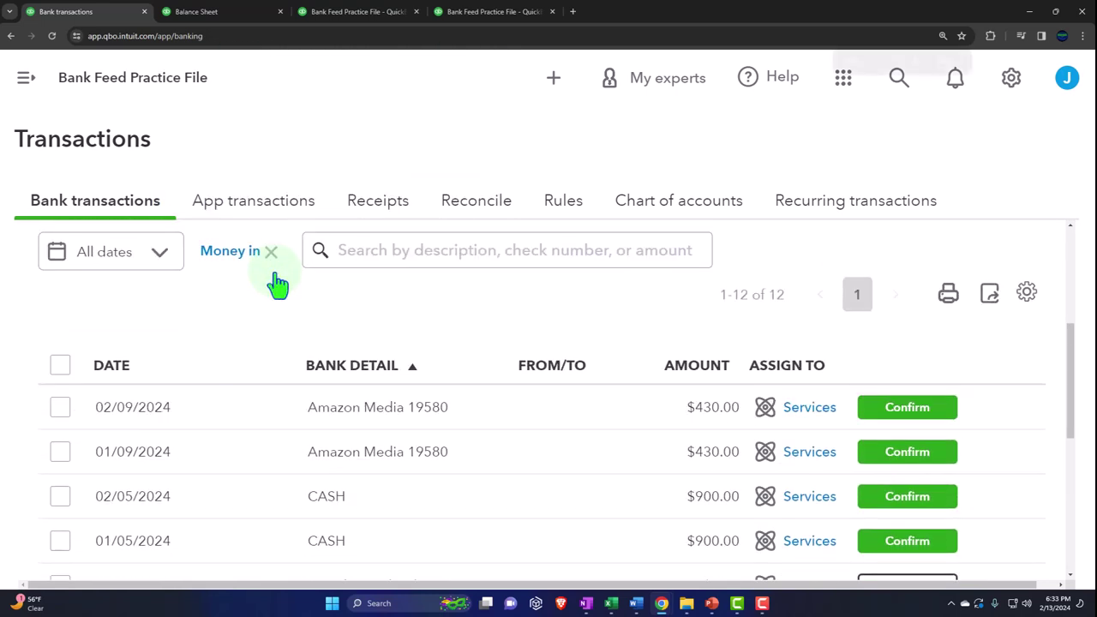
{"action": "scroll", "coordinate": [277, 283], "scroll_direction": "down", "scroll_amount": 4}
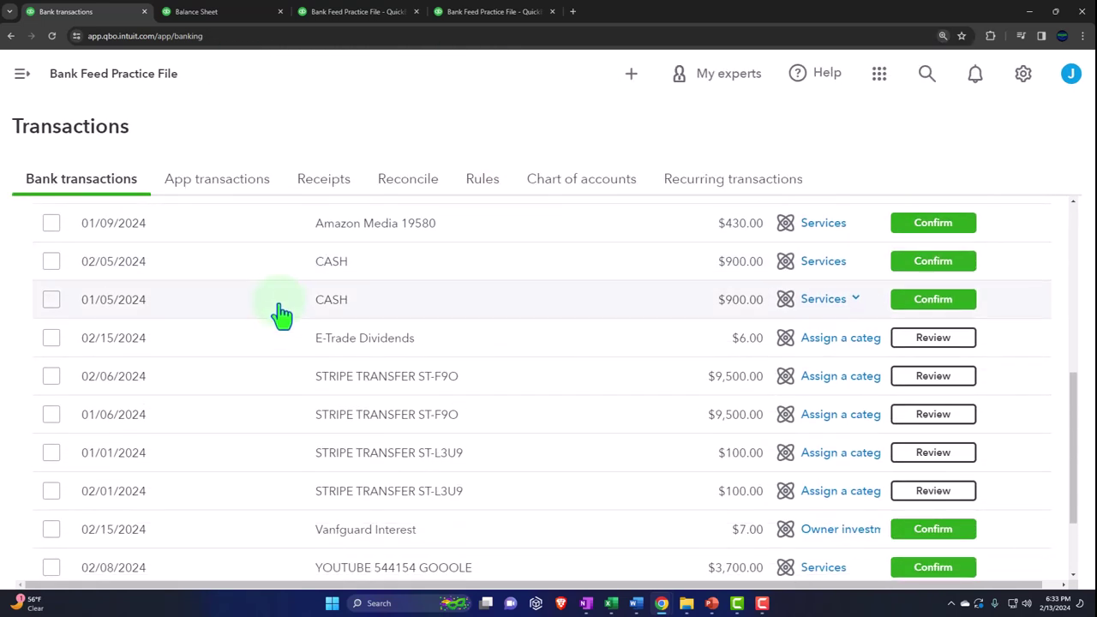
- Create 'E-Trade Customer' from the memo text and set it as the E-Trade Dividends deposit's payee
{"action": "left_click", "coordinate": [401, 352]}
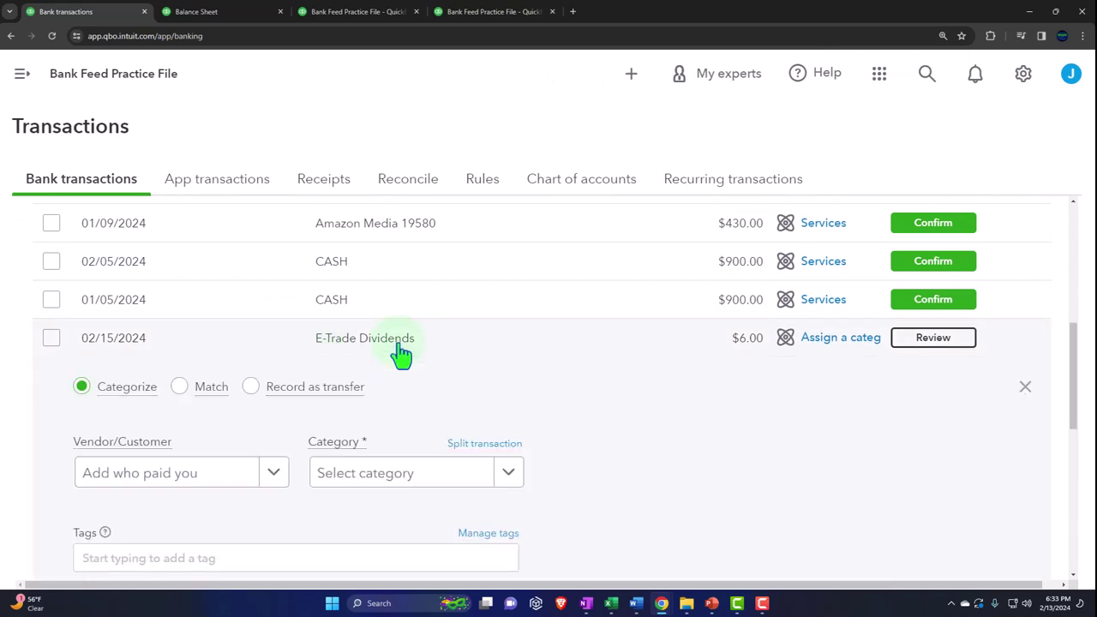
{"action": "scroll", "coordinate": [497, 318], "scroll_direction": "down", "scroll_amount": 3}
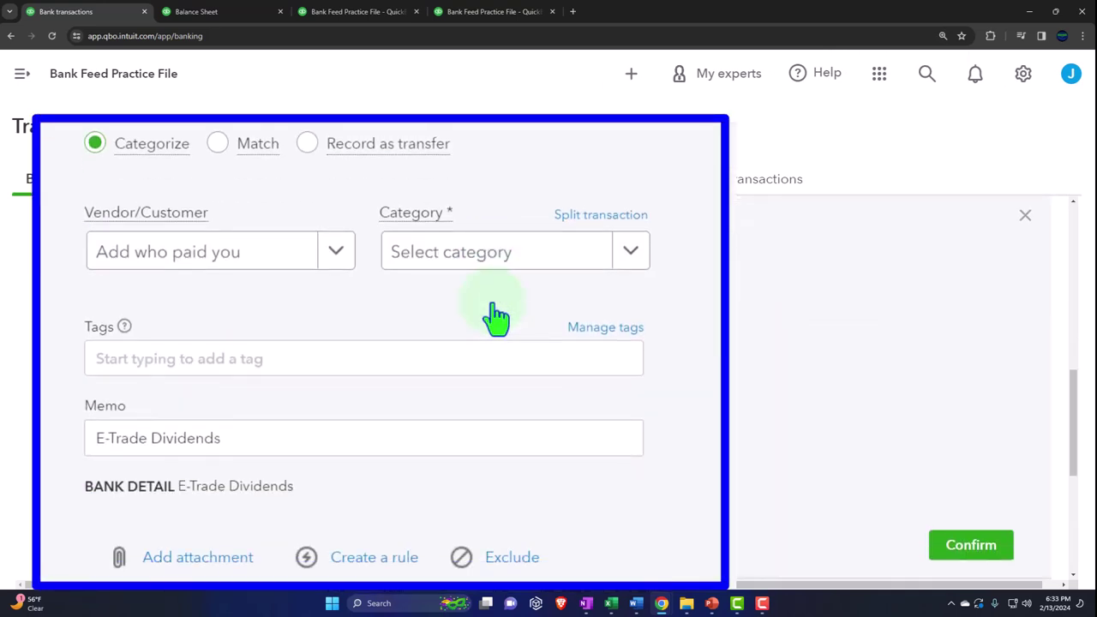
{"action": "left_click", "coordinate": [205, 439]}
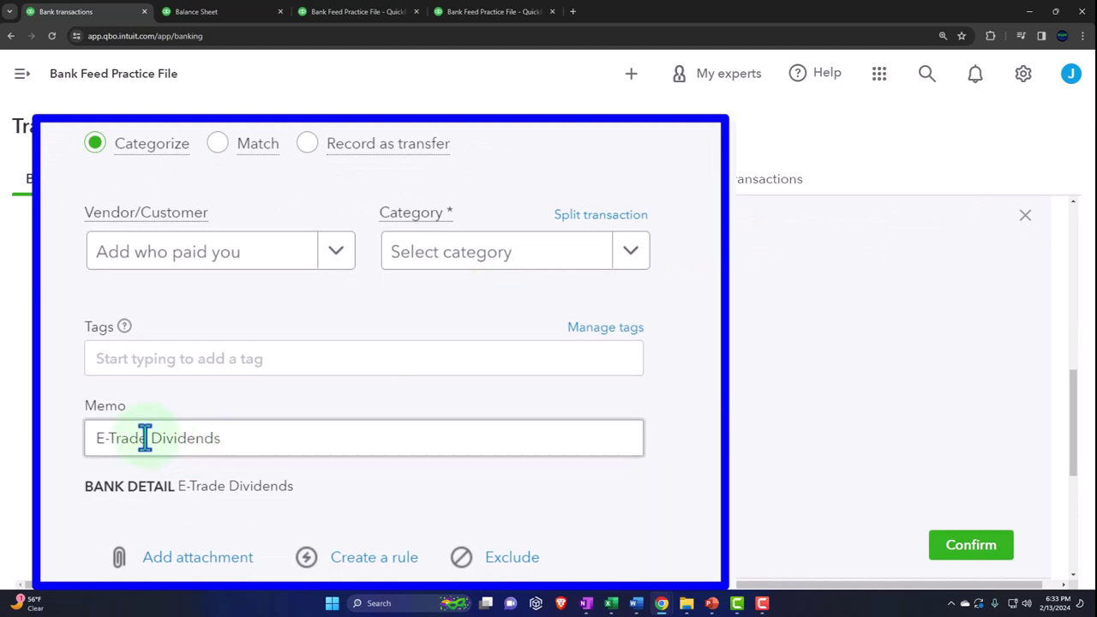
{"action": "left_click_drag", "start_coordinate": [145, 438], "coordinate": [66, 432]}
{"action": "key", "text": "ctrl+c"}
{"action": "left_click", "coordinate": [98, 304]}
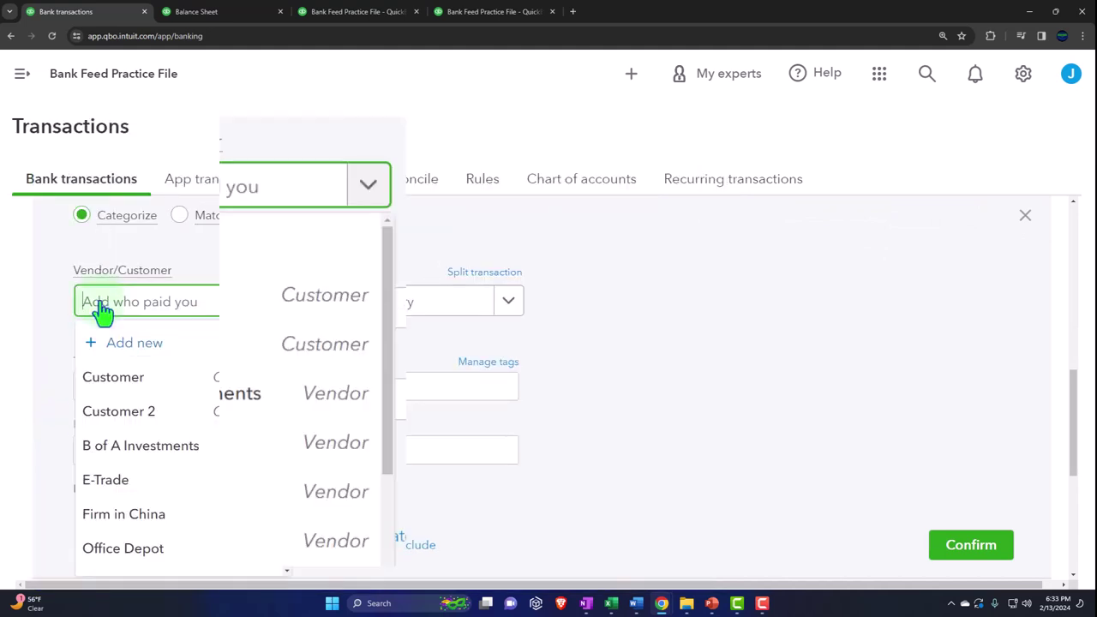
{"action": "key", "text": "ctrl+v"}
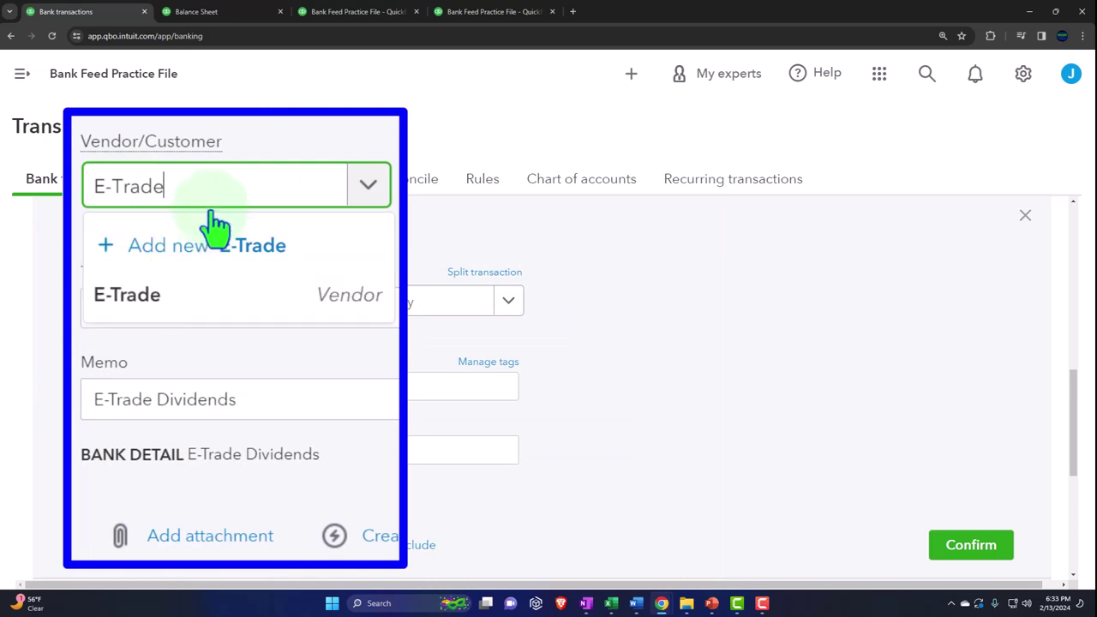
{"action": "type", "text": "Cus"}
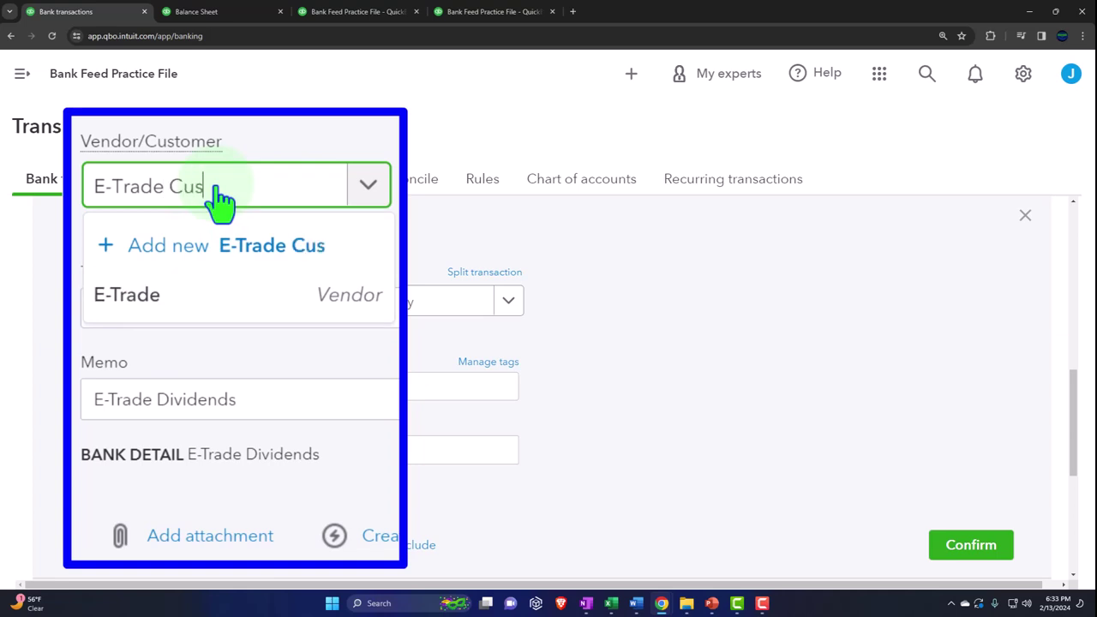
{"action": "type", "text": "tomer"}
{"action": "key", "text": "Return"}
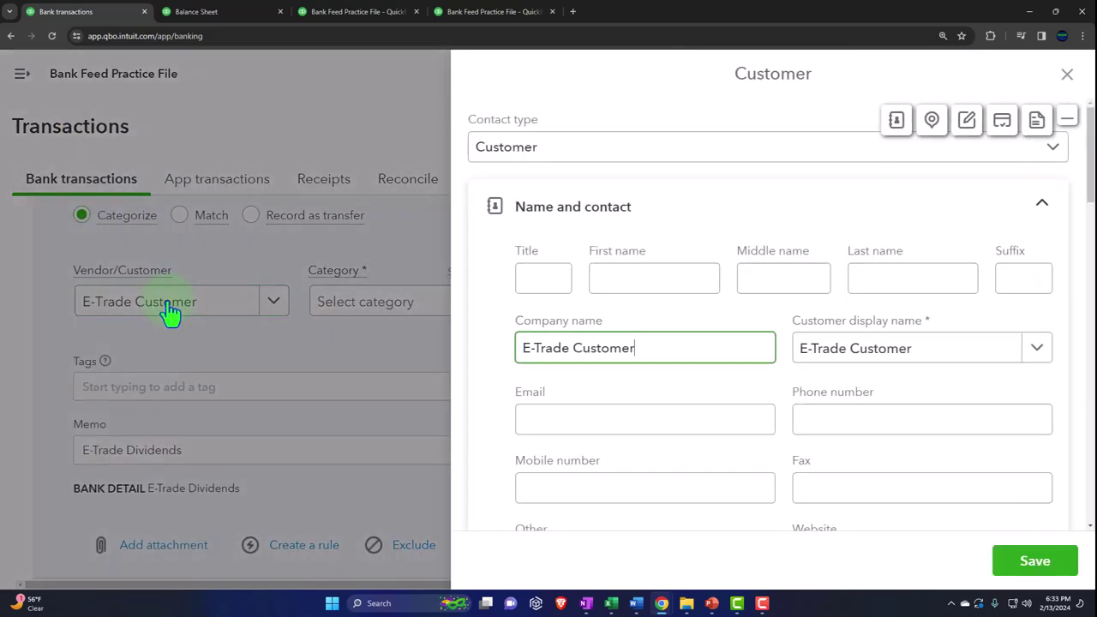
{"action": "left_click", "coordinate": [1025, 563]}
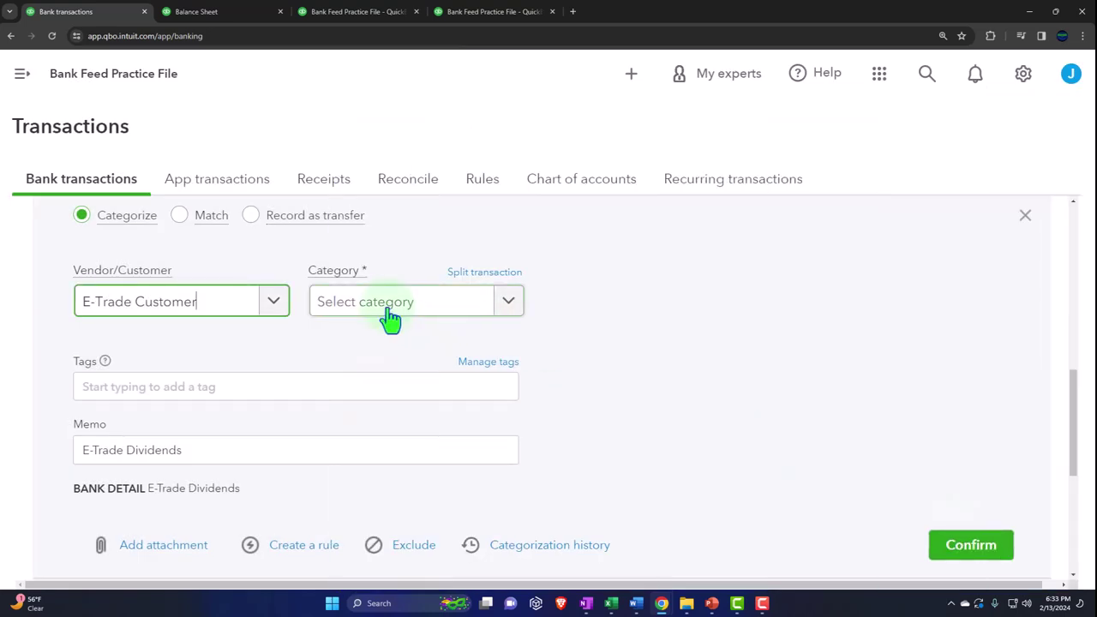
{"action": "left_click", "coordinate": [507, 307]}
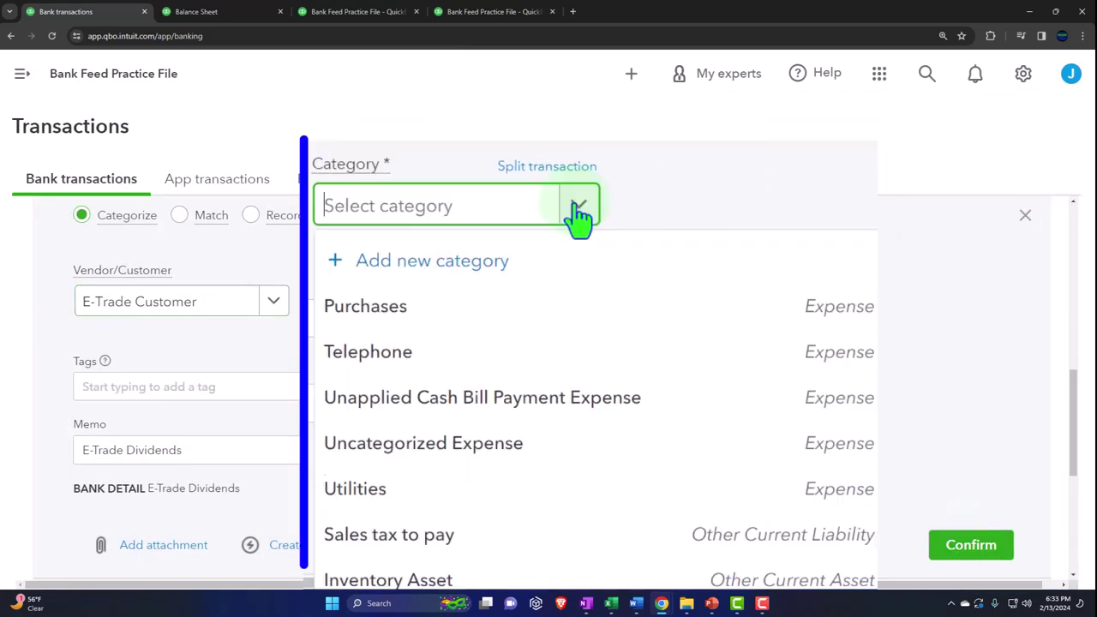
{"action": "left_click", "coordinate": [476, 266]}
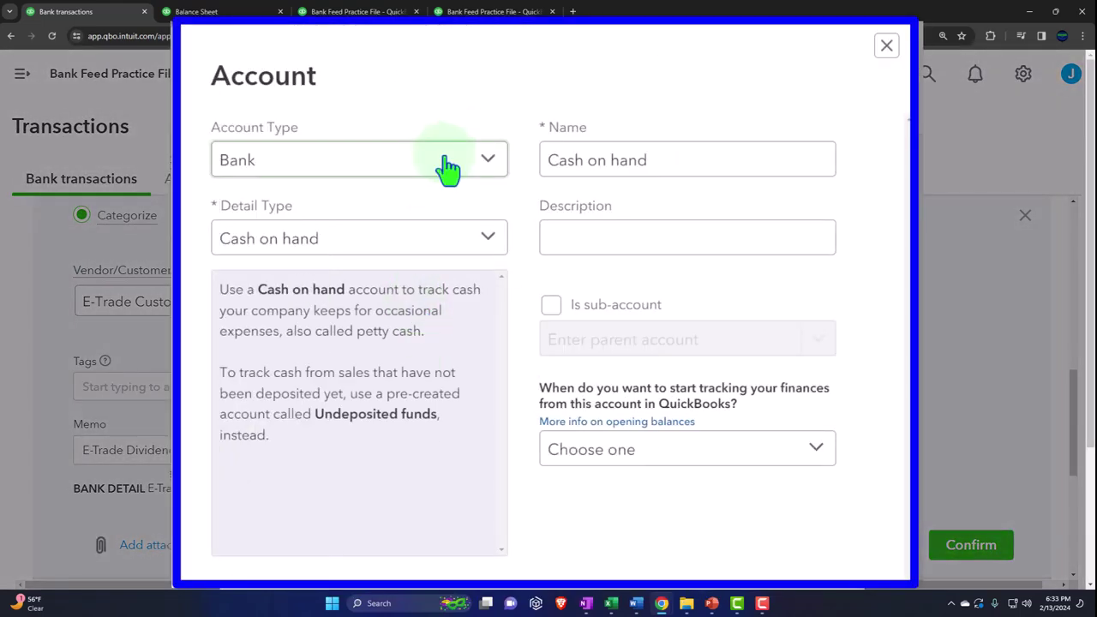
- Save a new Other Income account, Dividend Income, as the E-Trade Dividends deposit's category
{"action": "left_click", "coordinate": [447, 165]}
{"action": "scroll", "coordinate": [421, 276], "scroll_direction": "down", "scroll_amount": 3}
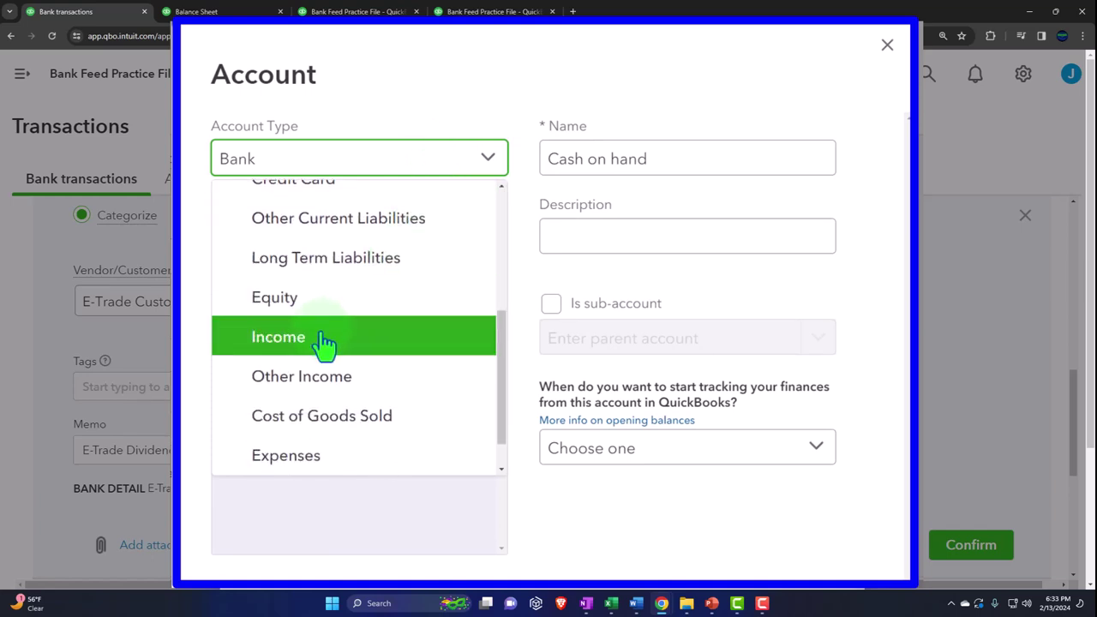
{"action": "left_click", "coordinate": [366, 396]}
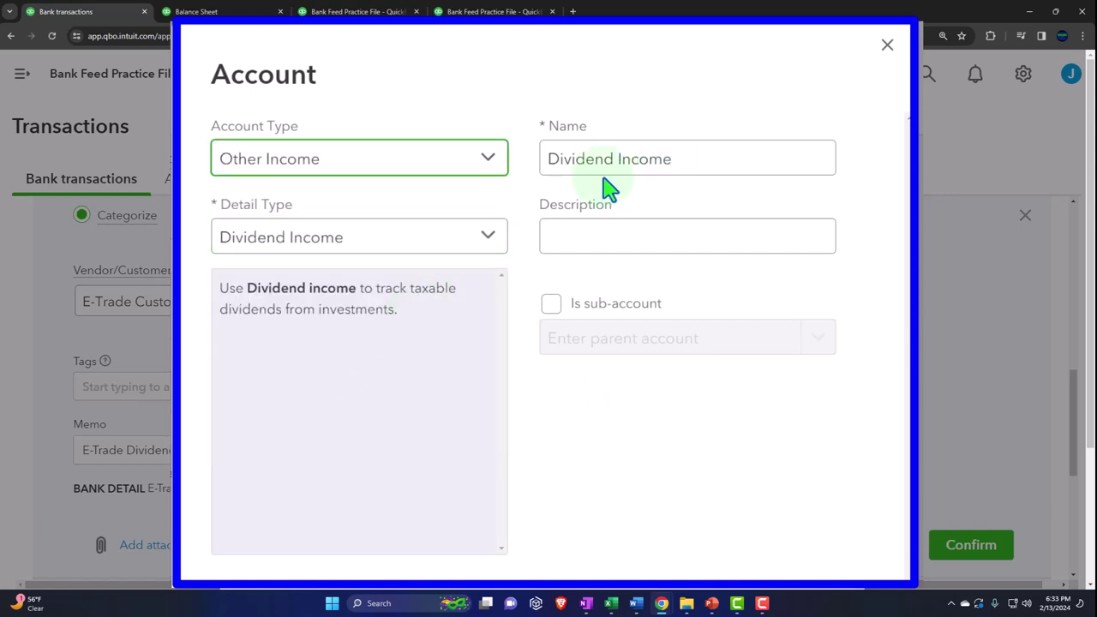
{"action": "scroll", "coordinate": [594, 384], "scroll_direction": "down", "scroll_amount": 2}
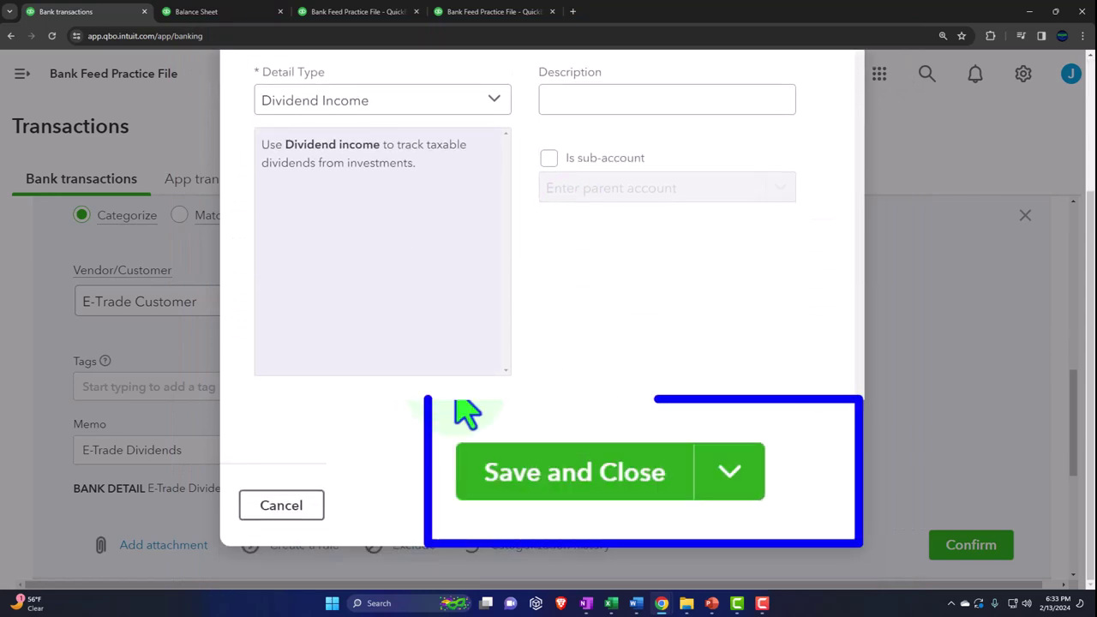
{"action": "left_click", "coordinate": [543, 485]}
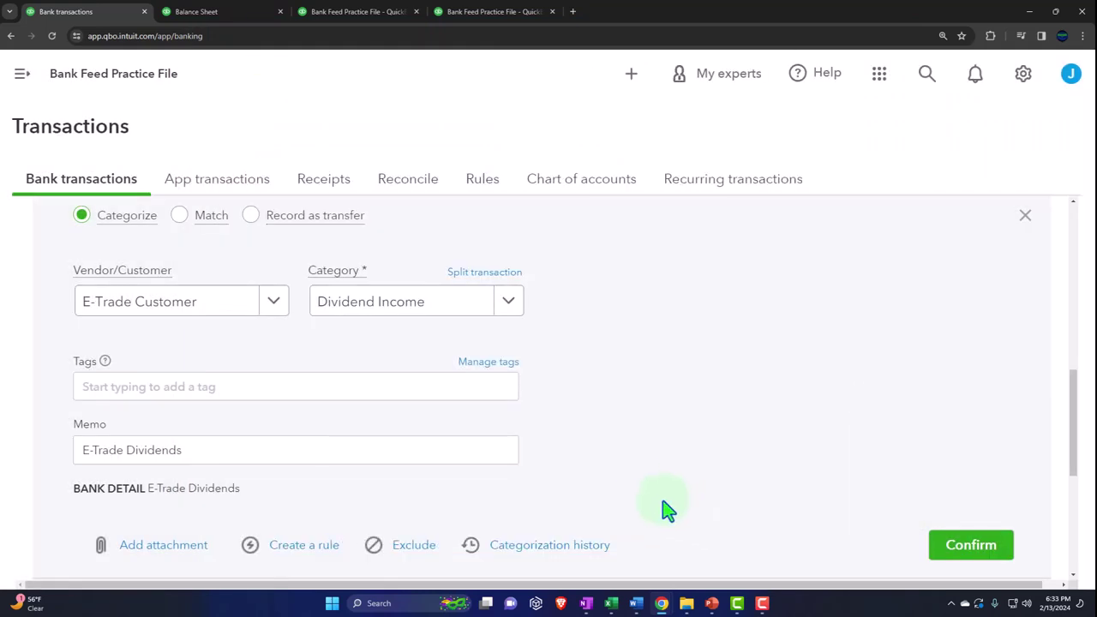
{"action": "scroll", "coordinate": [667, 509], "scroll_direction": "down", "scroll_amount": 1}
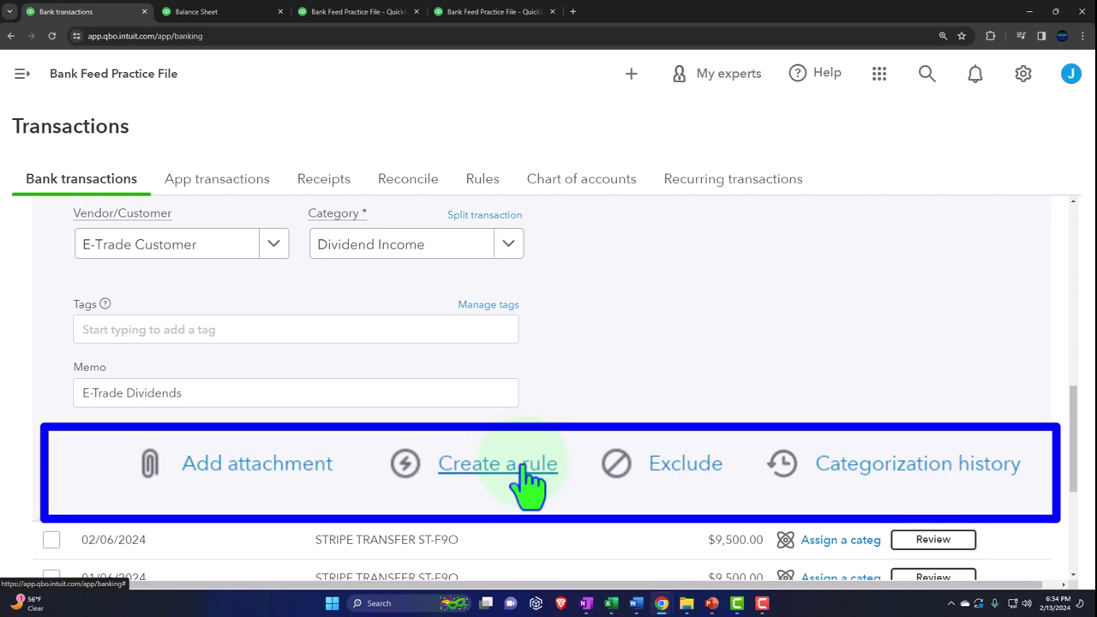
- Confirm the $6.00 E-Trade Dividends deposit and go back to the Balance Sheet report
{"action": "scroll", "coordinate": [315, 502], "scroll_direction": "up", "scroll_amount": 1}
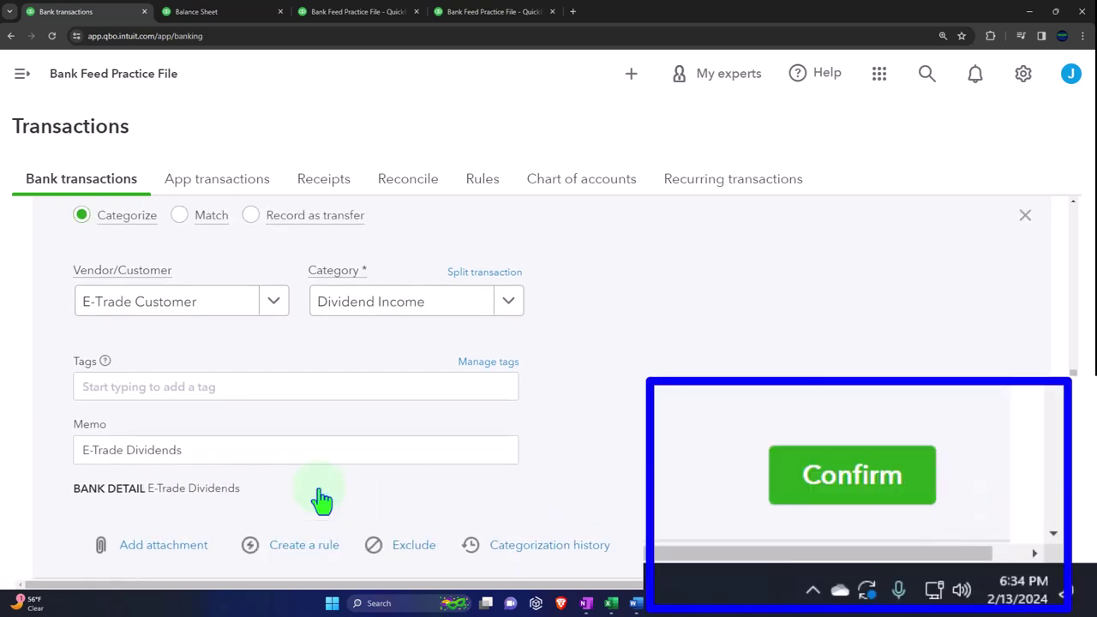
{"action": "left_click", "coordinate": [971, 545]}
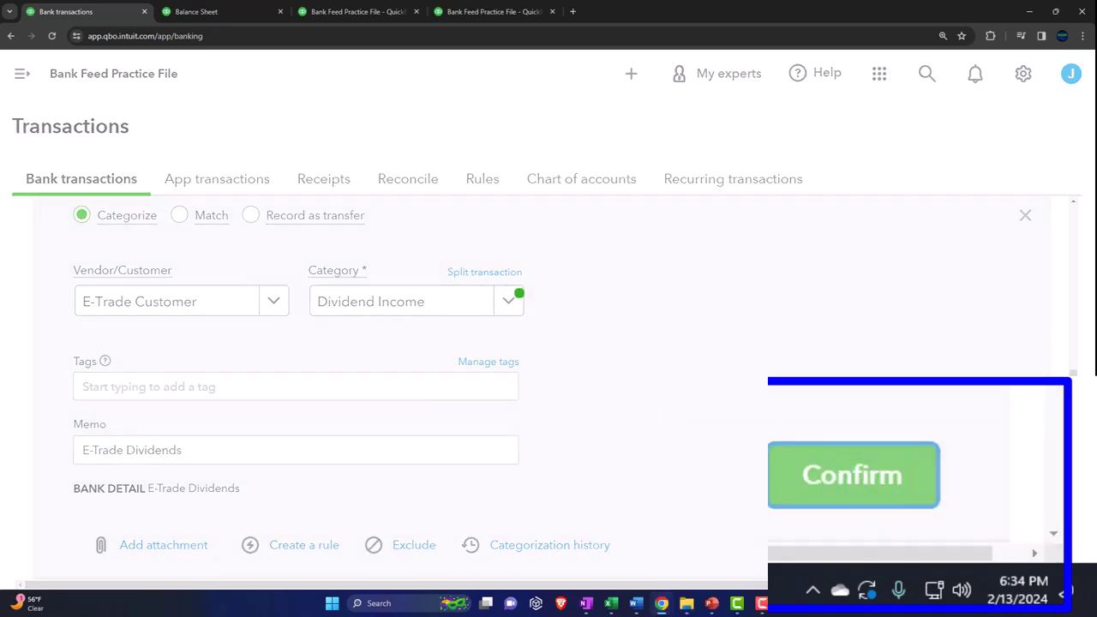
{"action": "left_click", "coordinate": [257, 14]}
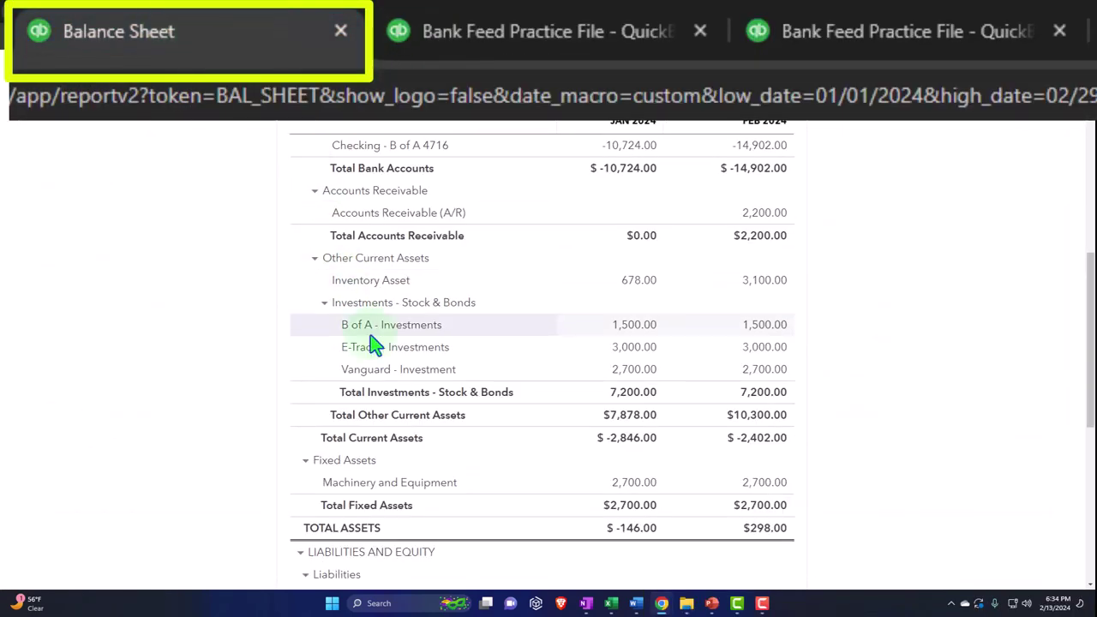
- Check that February's -14,896.00 Checking balance includes the $6.00 Dividend Income deposit
{"action": "scroll", "coordinate": [667, 348], "scroll_direction": "up", "scroll_amount": 1}
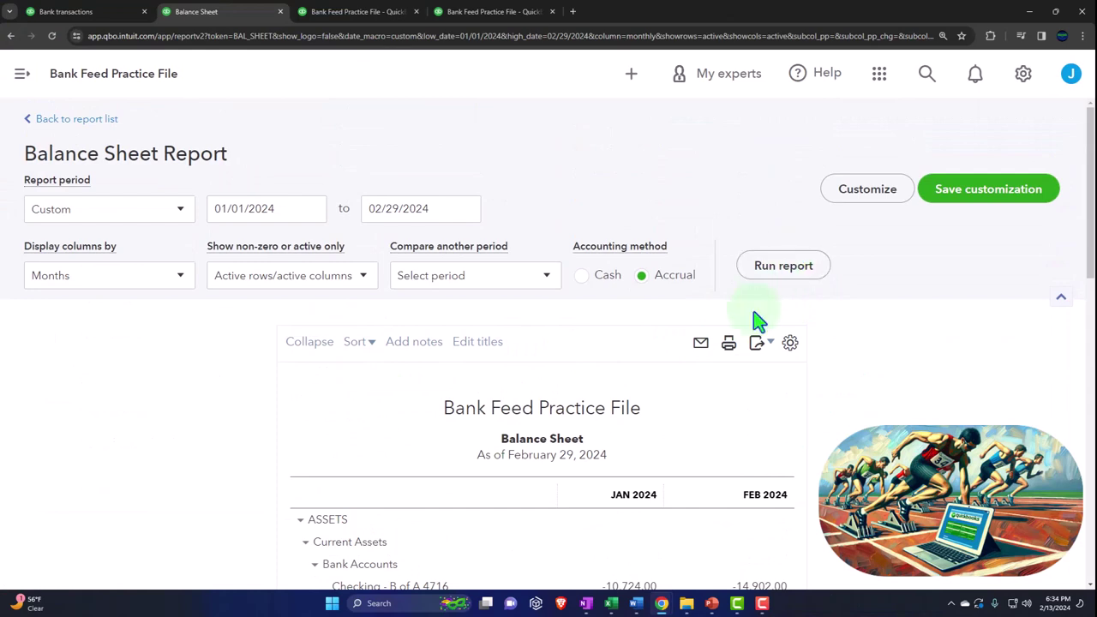
{"action": "scroll", "coordinate": [746, 387], "scroll_direction": "down", "scroll_amount": 3}
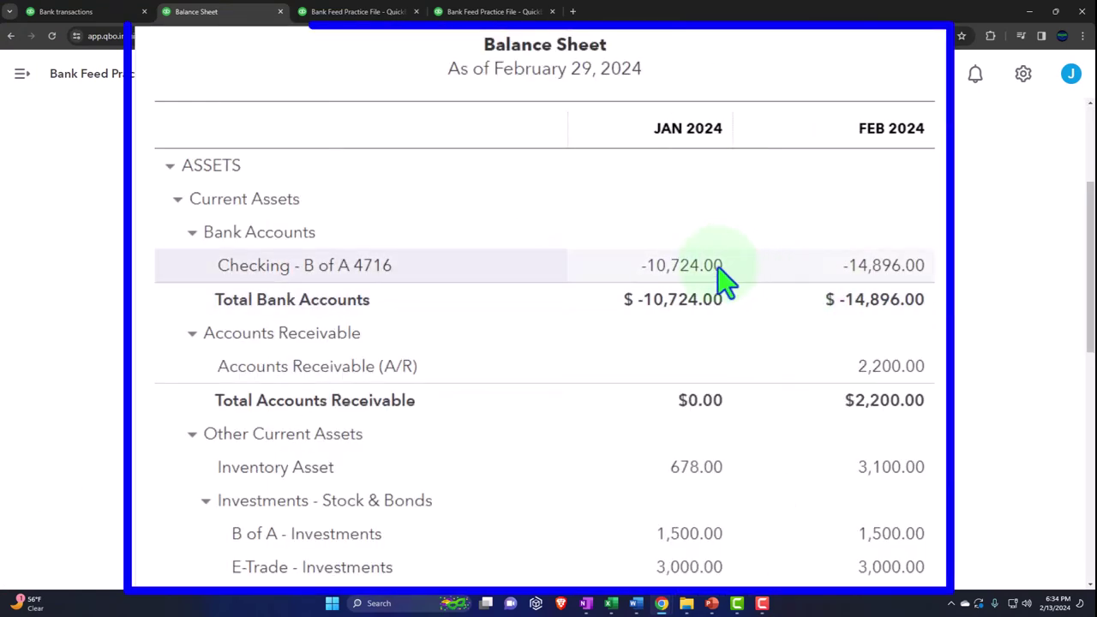
{"action": "left_click", "coordinate": [877, 268]}
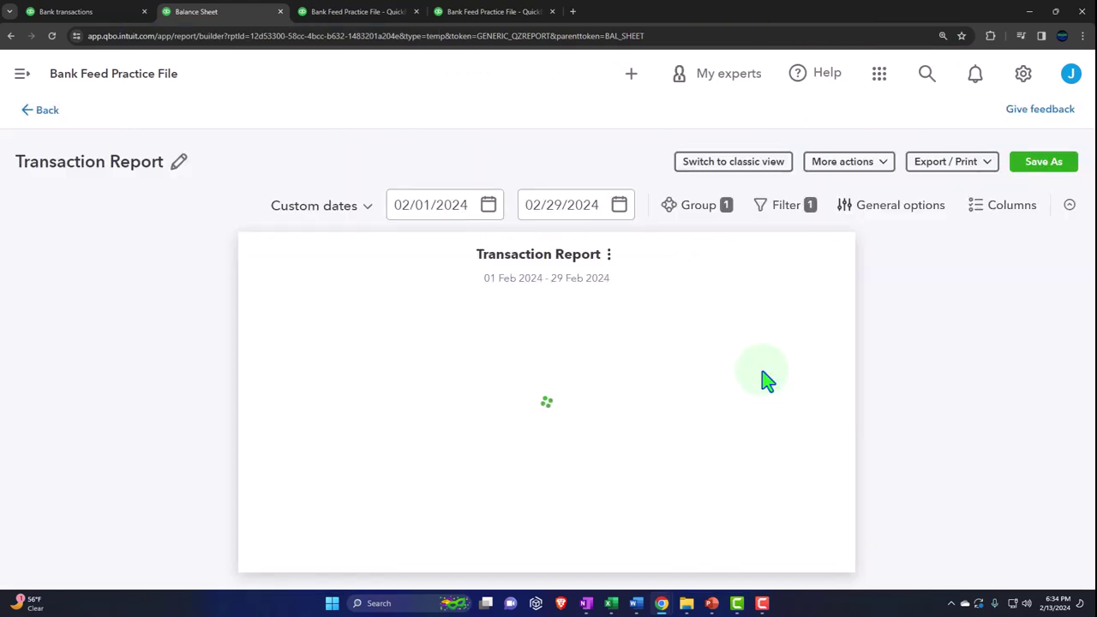
{"action": "key", "text": "ctrl+minus"}
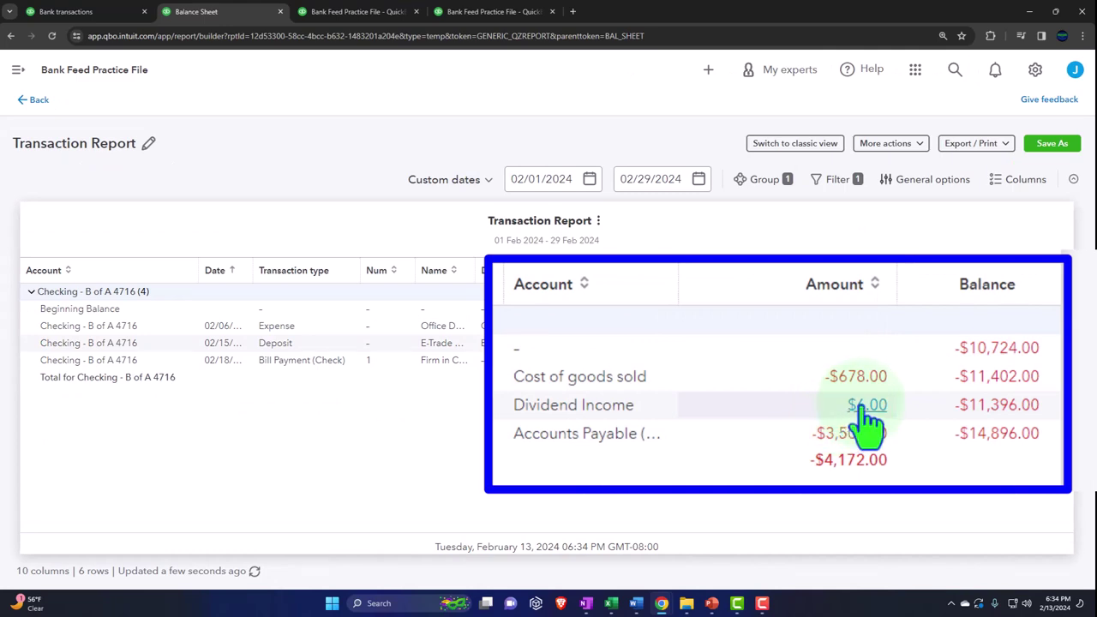
{"action": "left_click", "coordinate": [860, 408]}
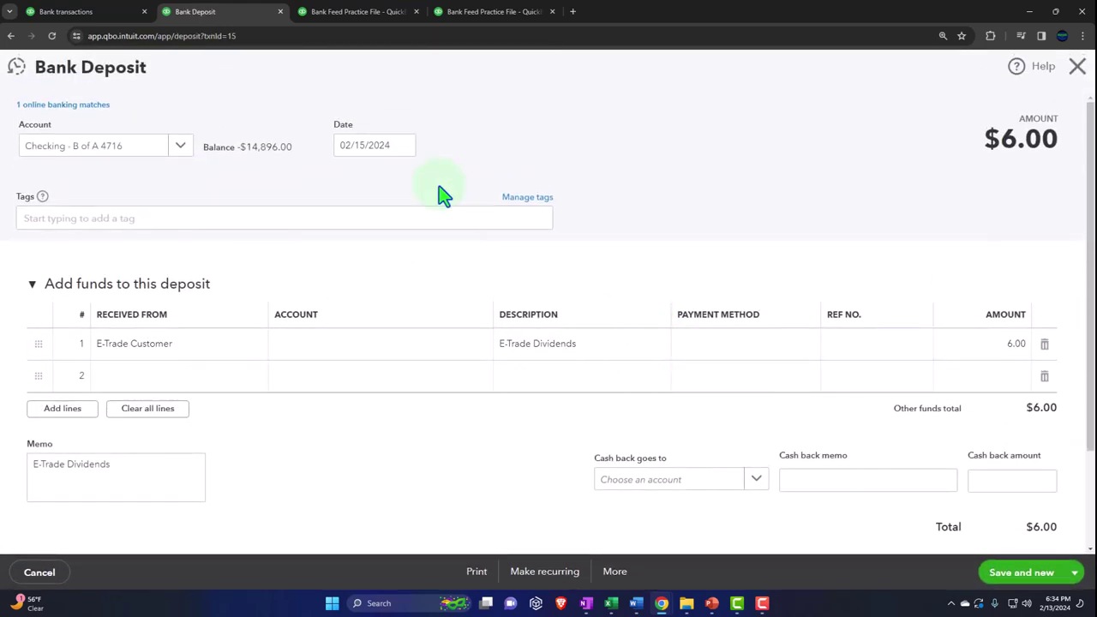
{"action": "left_click", "coordinate": [1077, 66]}
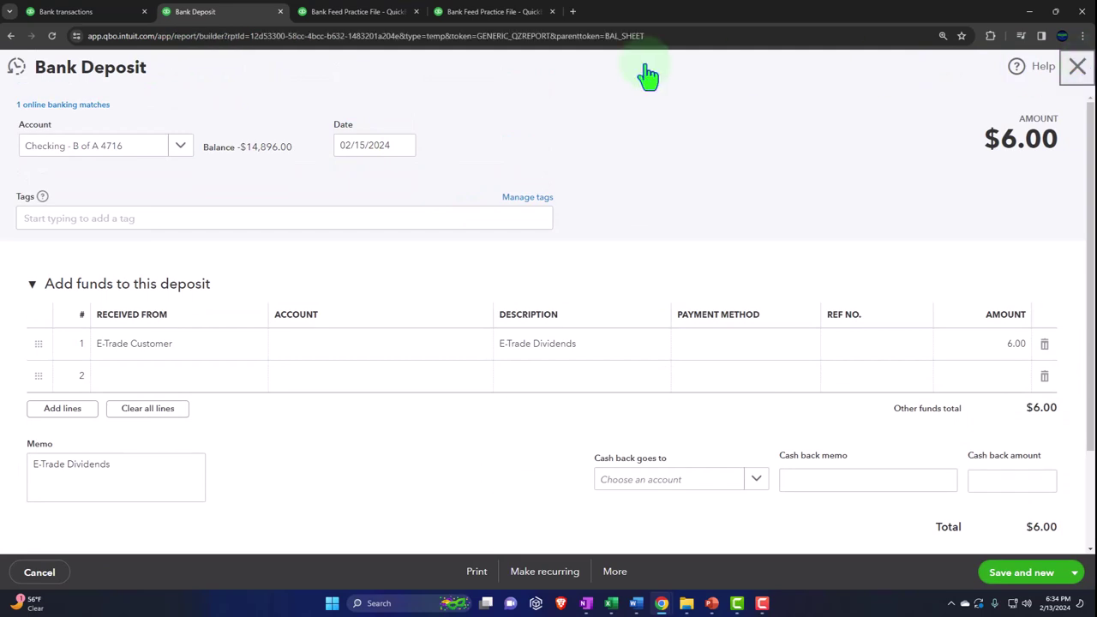
{"action": "left_click", "coordinate": [34, 101]}
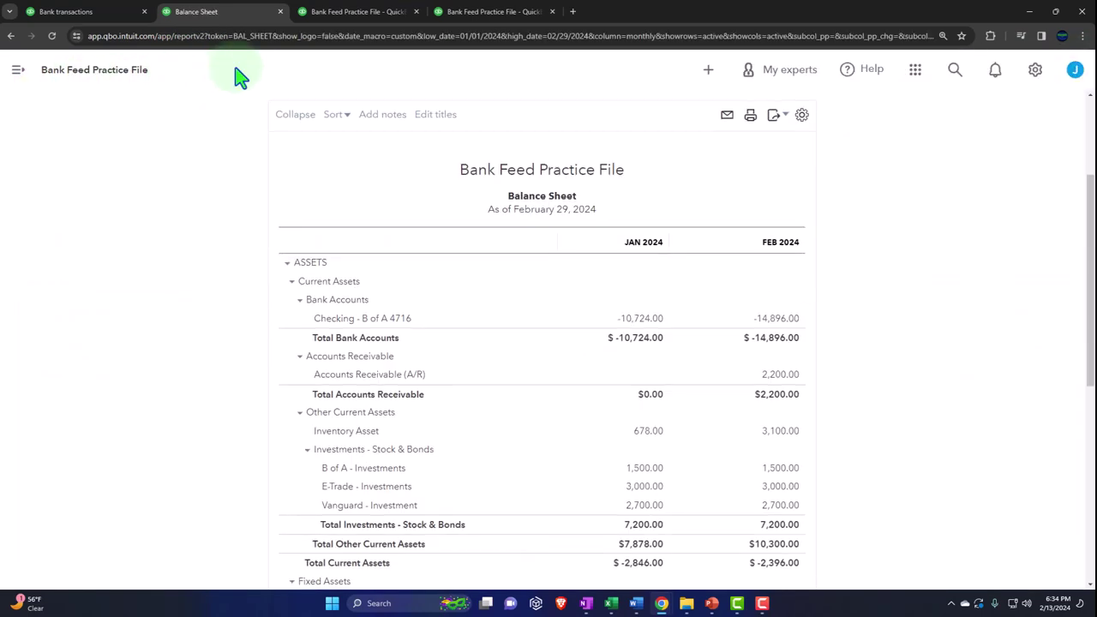
- Verify the Profit and Loss shows $6.00 Dividend Income under Other Income, net income $304.00
{"action": "left_click", "coordinate": [334, 12]}
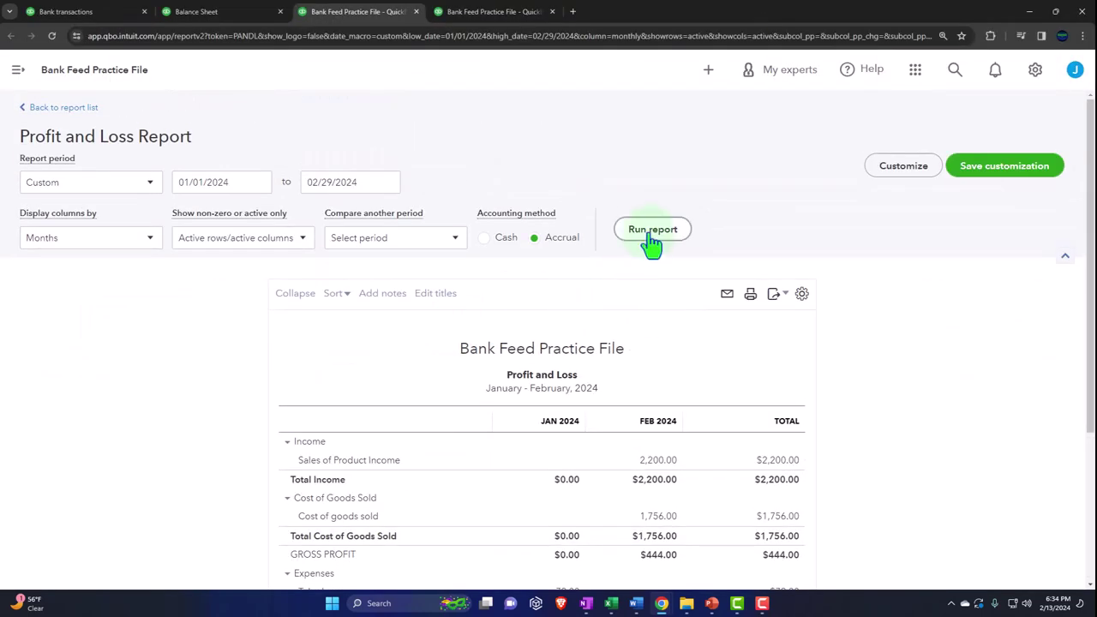
{"action": "scroll", "coordinate": [649, 309], "scroll_direction": "down", "scroll_amount": 2}
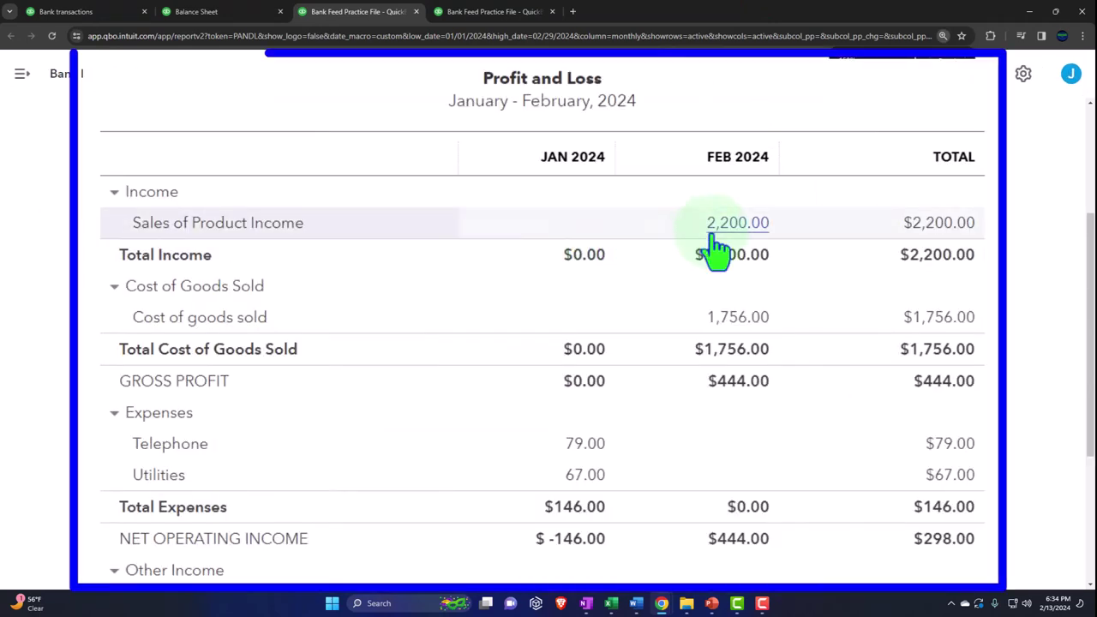
{"action": "scroll", "coordinate": [751, 248], "scroll_direction": "down", "scroll_amount": 3}
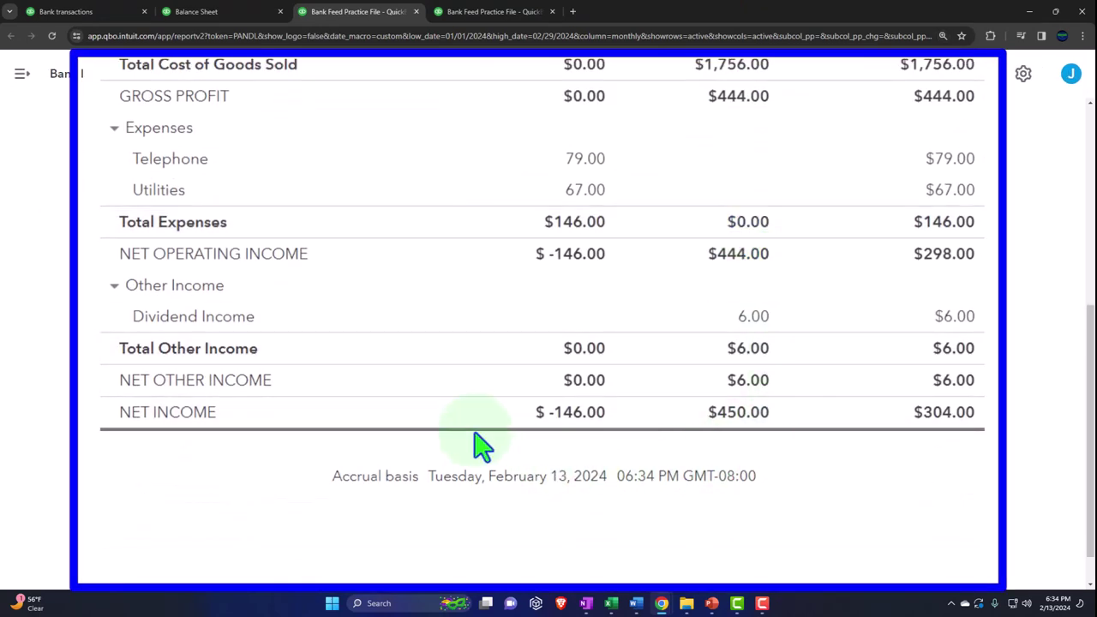
{"action": "left_click", "coordinate": [114, 287]}
{"action": "left_click", "coordinate": [113, 291]}
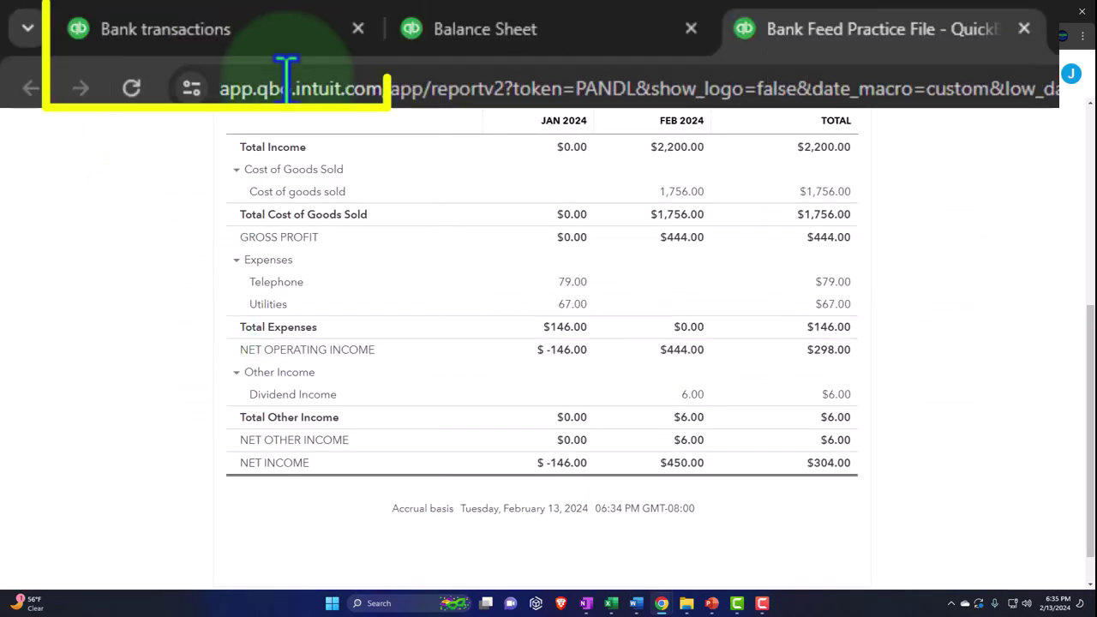
{"action": "left_click", "coordinate": [261, 39]}
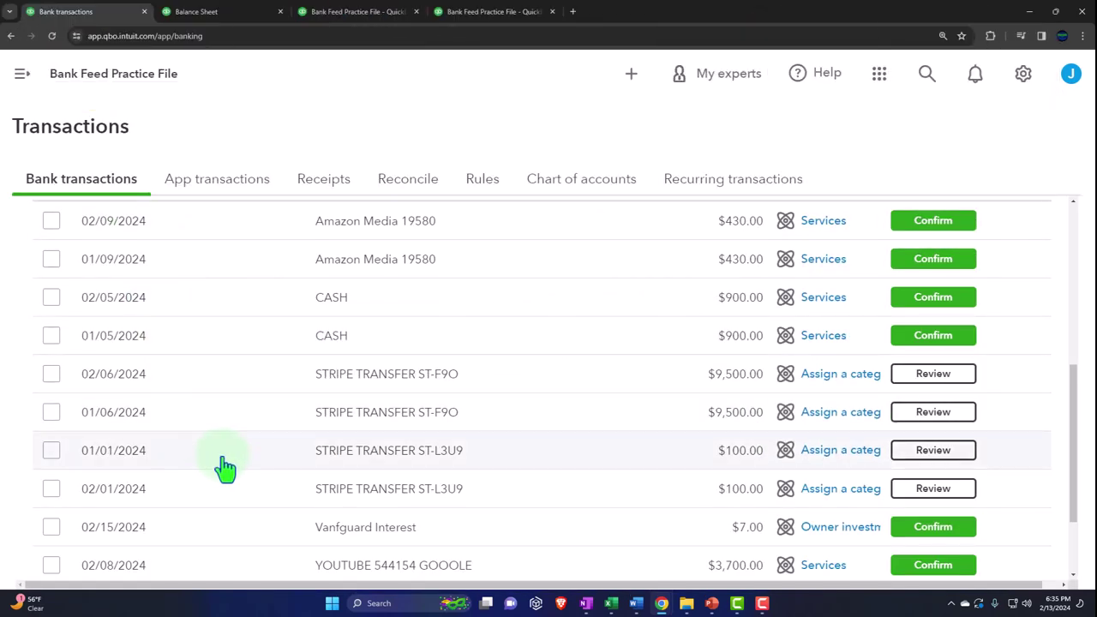
- Create 'Vanfguard Customer' from the memo text and make it the $7.00 Vanfguard Interest deposit's payee
{"action": "scroll", "coordinate": [225, 467], "scroll_direction": "down", "scroll_amount": 3}
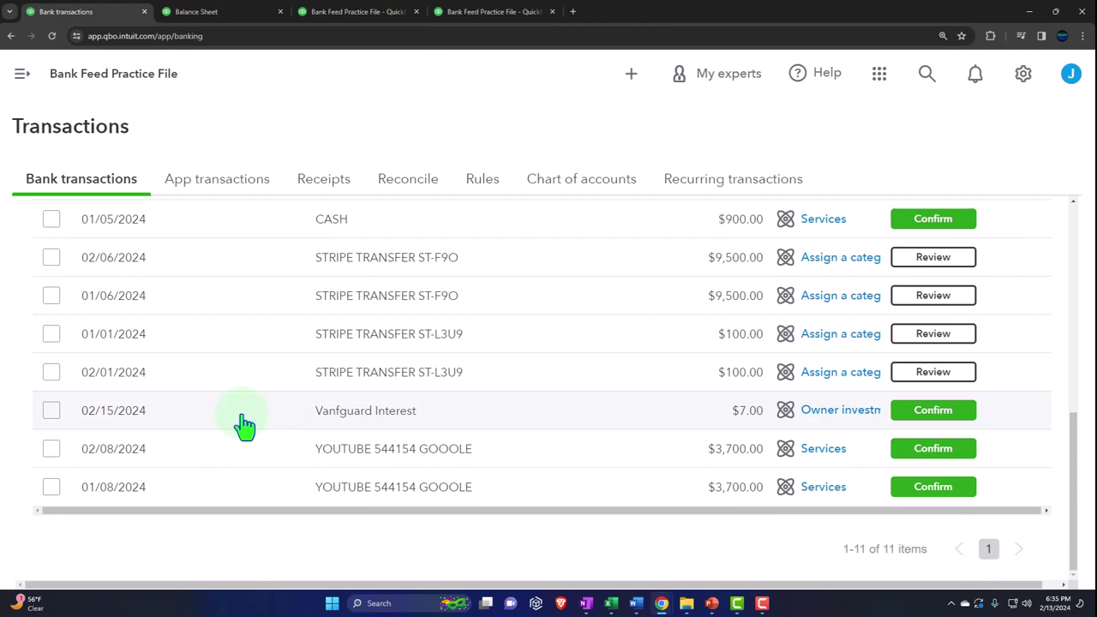
{"action": "left_click", "coordinate": [244, 420]}
{"action": "scroll", "coordinate": [244, 420], "scroll_direction": "down", "scroll_amount": 3}
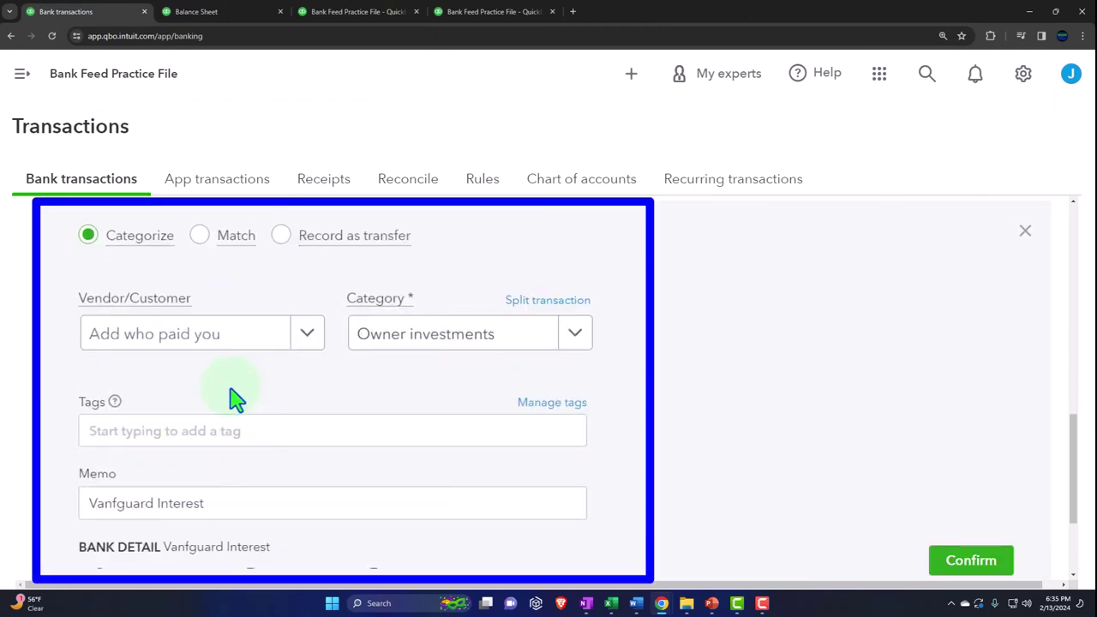
{"action": "left_click", "coordinate": [171, 502]}
{"action": "left_click_drag", "start_coordinate": [154, 506], "coordinate": [50, 493]}
{"action": "key", "text": "ctrl+c"}
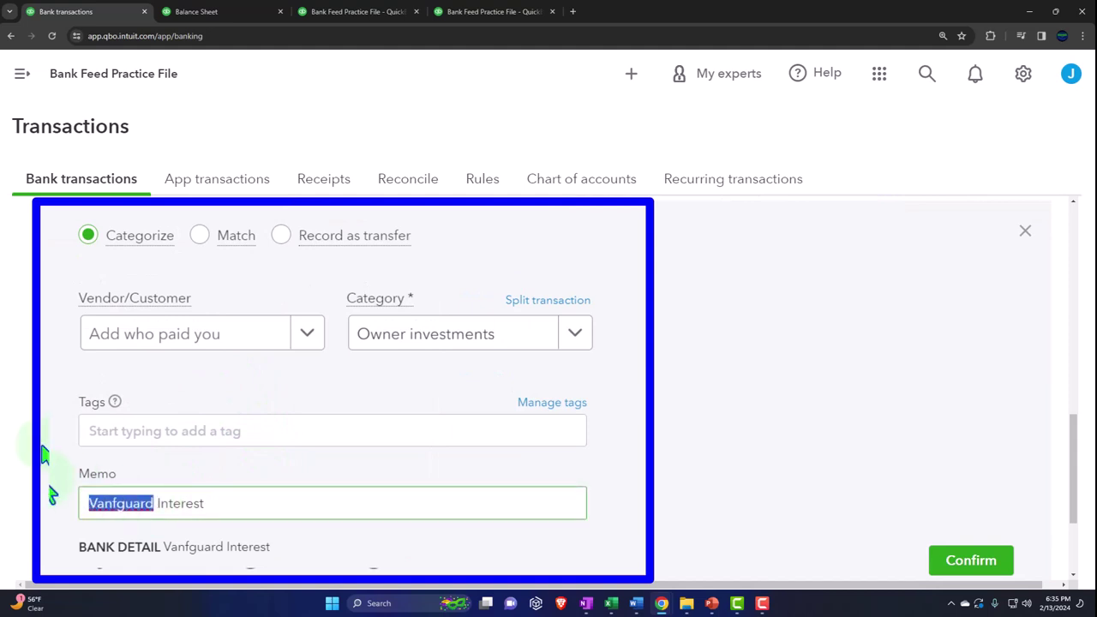
{"action": "left_click", "coordinate": [110, 319]}
{"action": "key", "text": "ctrl+v"}
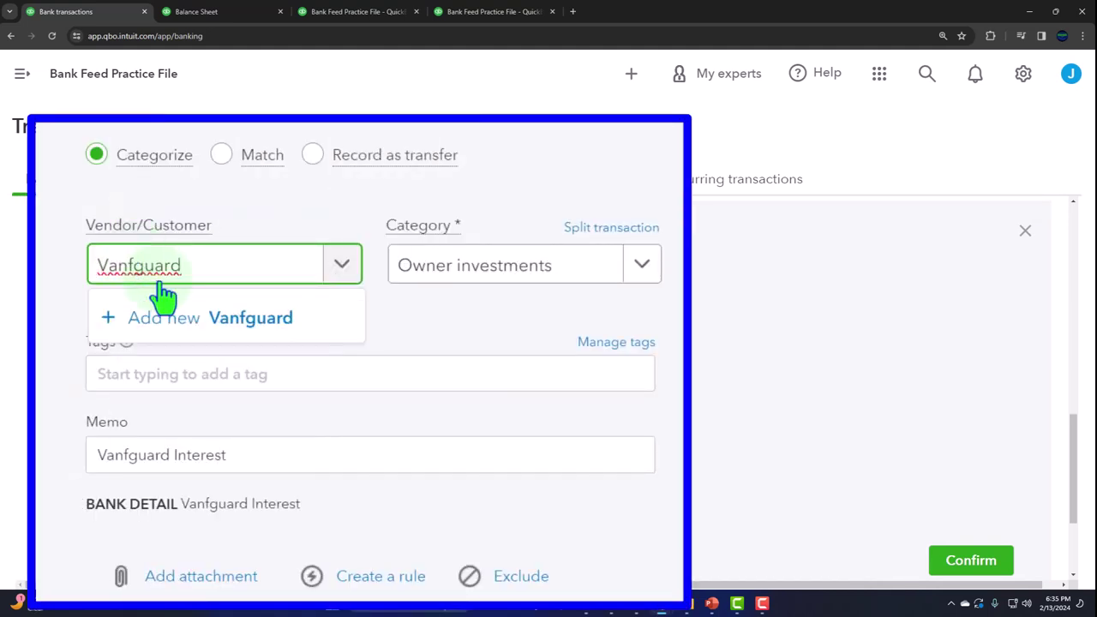
{"action": "type", "text": "Custome"}
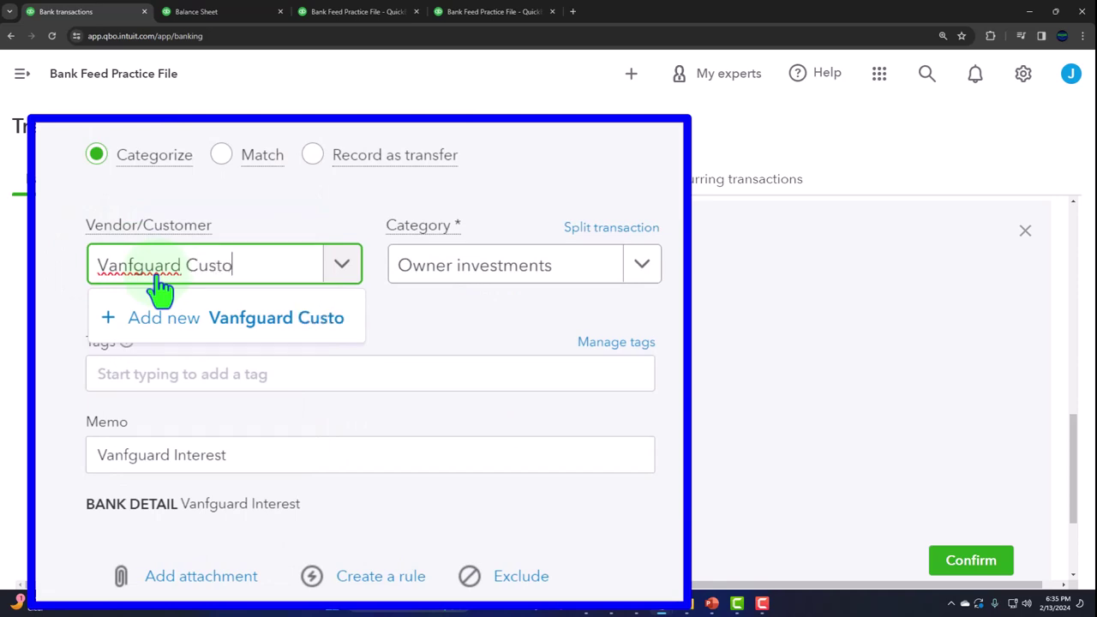
{"action": "key", "text": "BackSpace"}
{"action": "key", "text": "BackSpace"}
{"action": "key", "text": "BackSpace"}
{"action": "type", "text": "omer"}
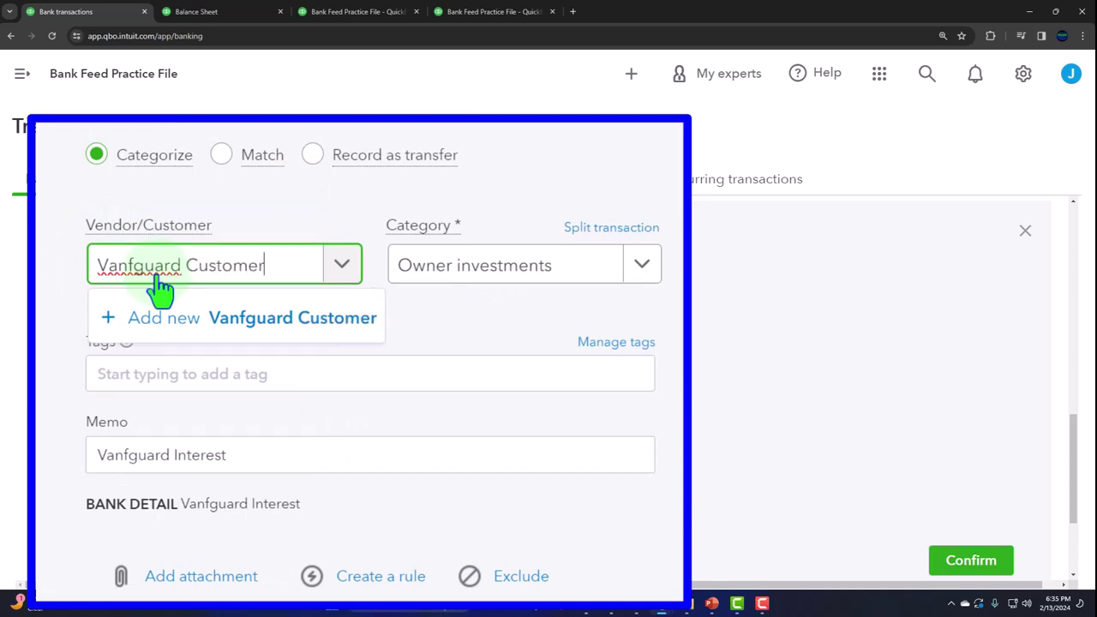
{"action": "left_click", "coordinate": [163, 313]}
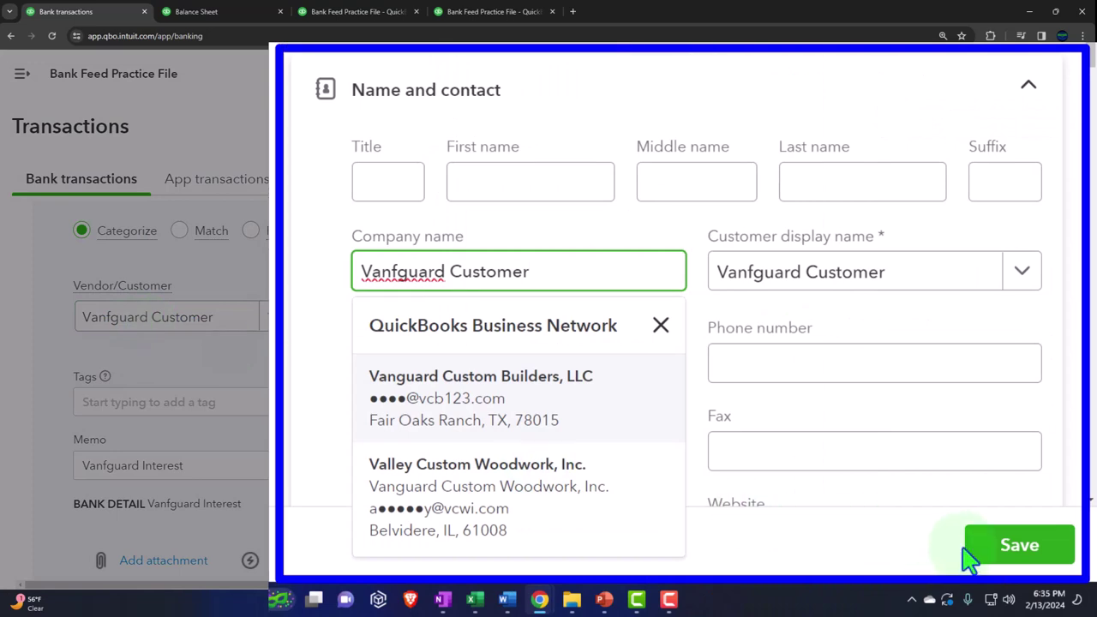
{"action": "left_click", "coordinate": [1018, 548]}
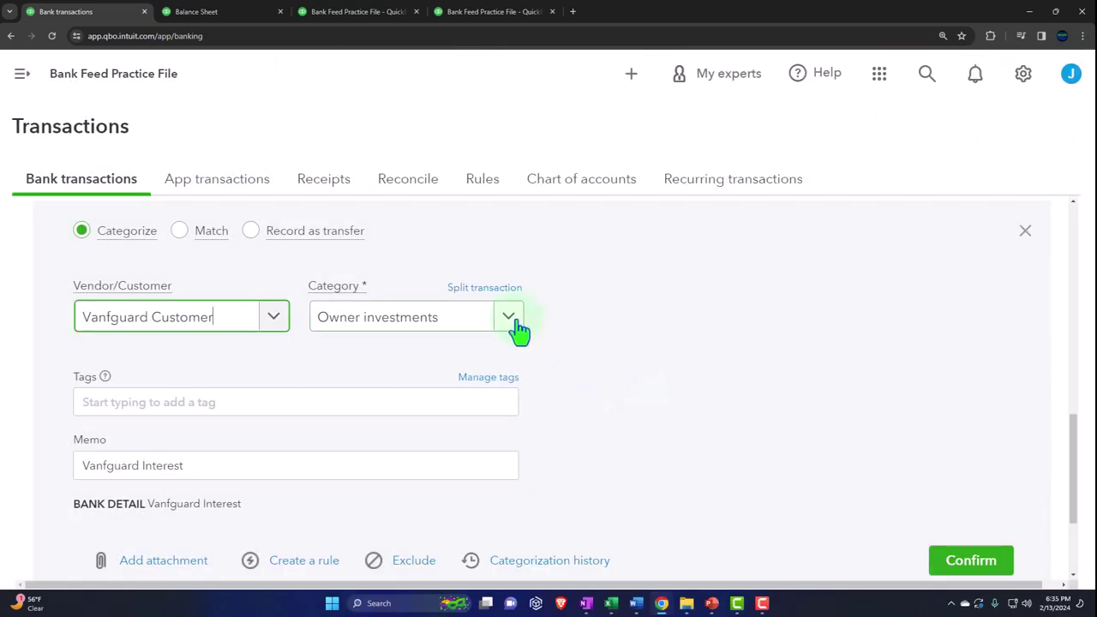
- Search the category list for an income account for the Vanfguard Interest deposit
{"action": "left_click", "coordinate": [510, 319]}
{"action": "scroll", "coordinate": [568, 368], "scroll_direction": "down", "scroll_amount": 2}
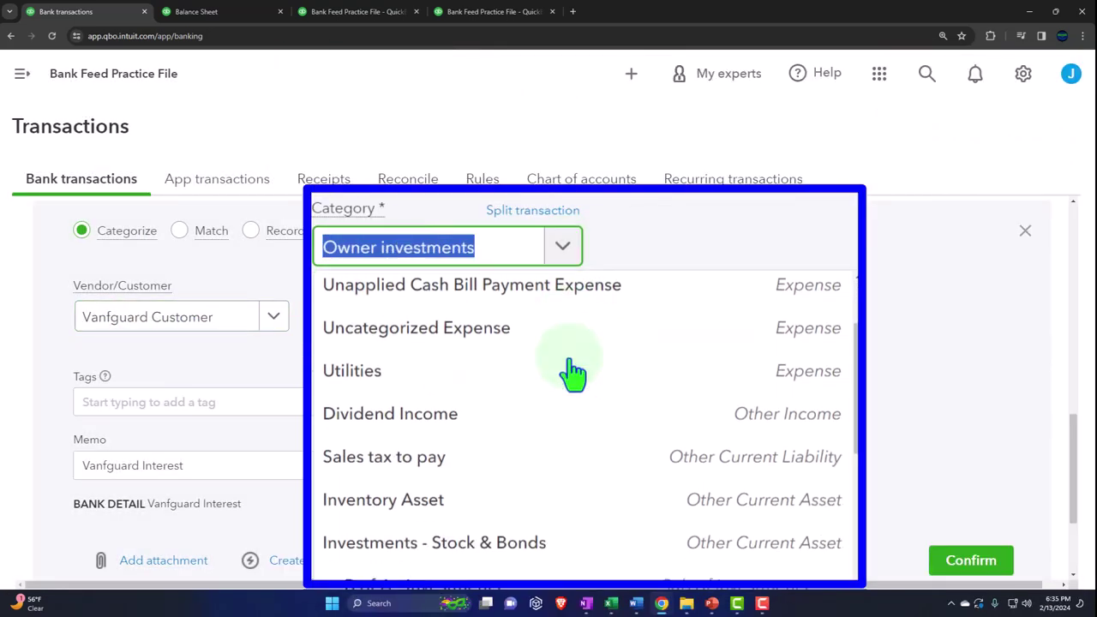
{"action": "scroll", "coordinate": [568, 372], "scroll_direction": "up", "scroll_amount": 2}
{"action": "type", "text": "ine"}
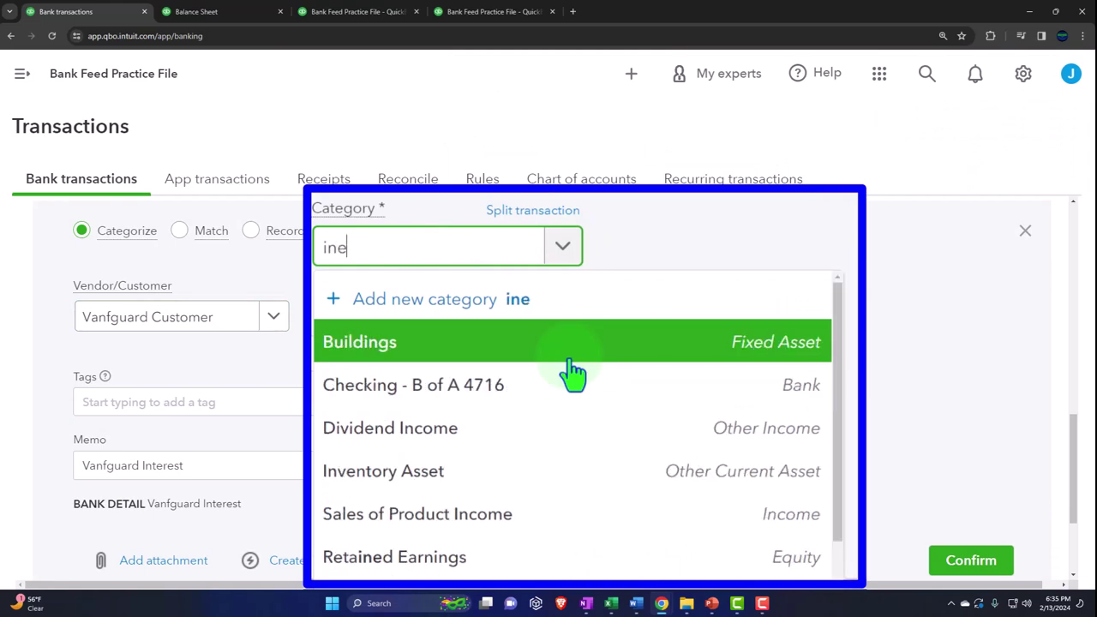
{"action": "key", "text": "BackSpace"}
{"action": "key", "text": "BackSpace"}
{"action": "key", "text": "BackSpace"}
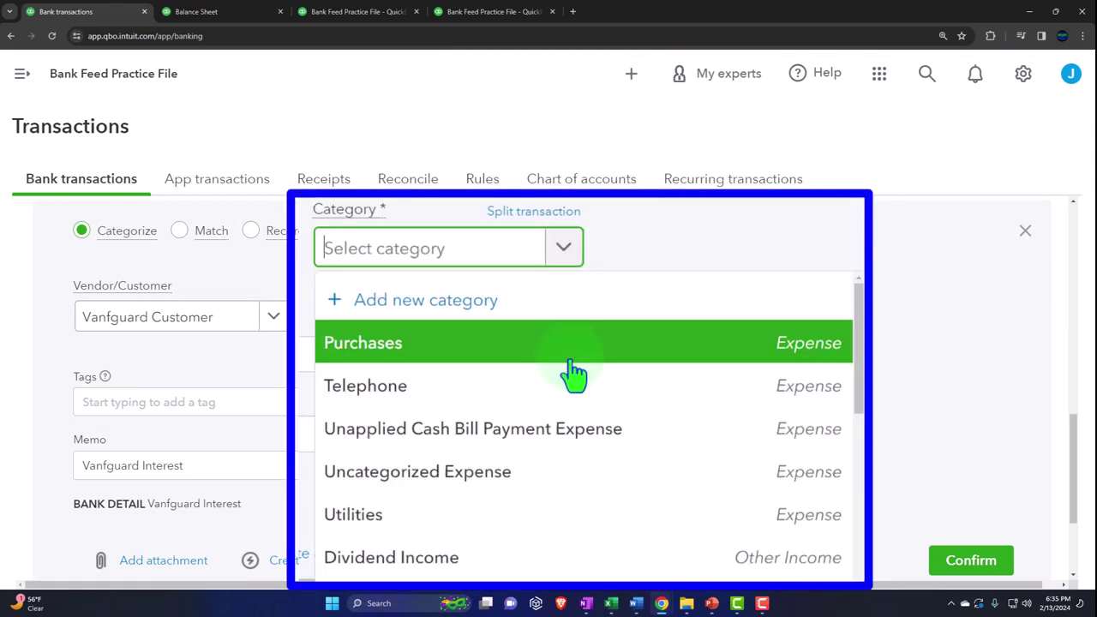
- Start a new category account of type Other Income with detail type Interest Earned
{"action": "left_click", "coordinate": [482, 307]}
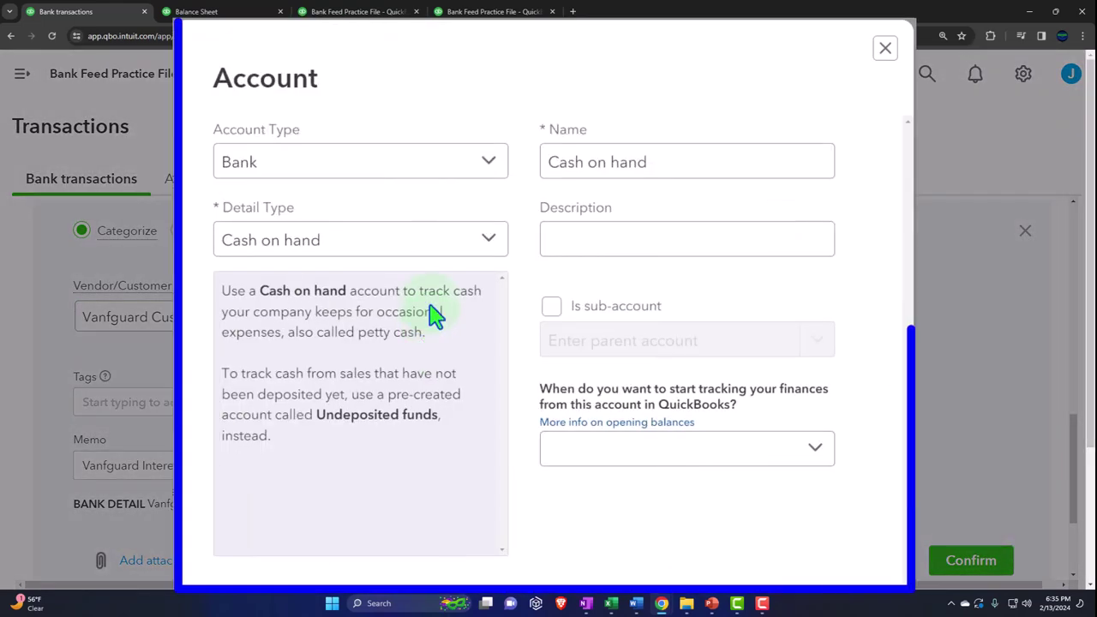
{"action": "left_click", "coordinate": [340, 180]}
{"action": "scroll", "coordinate": [337, 283], "scroll_direction": "down", "scroll_amount": 3}
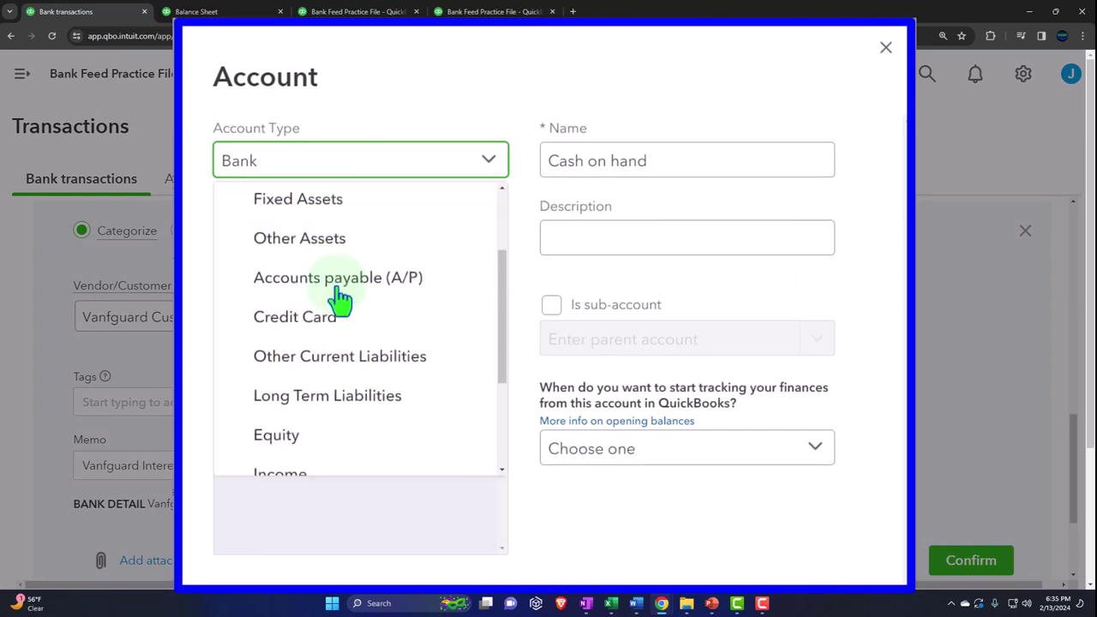
{"action": "scroll", "coordinate": [326, 343], "scroll_direction": "down", "scroll_amount": 1}
{"action": "left_click", "coordinate": [304, 381]}
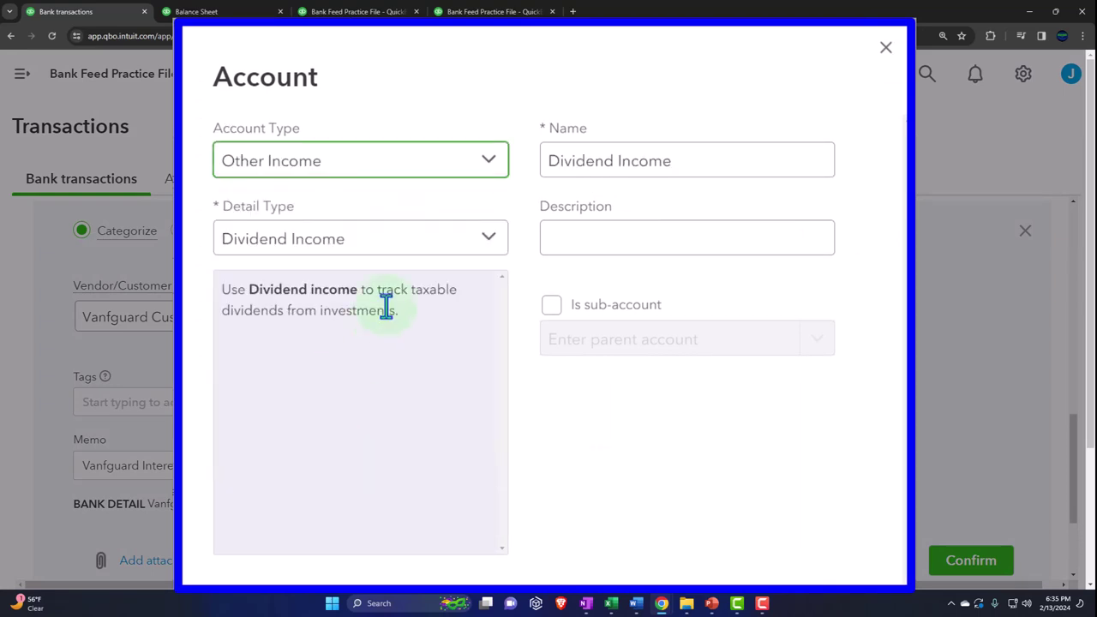
{"action": "left_click", "coordinate": [409, 249]}
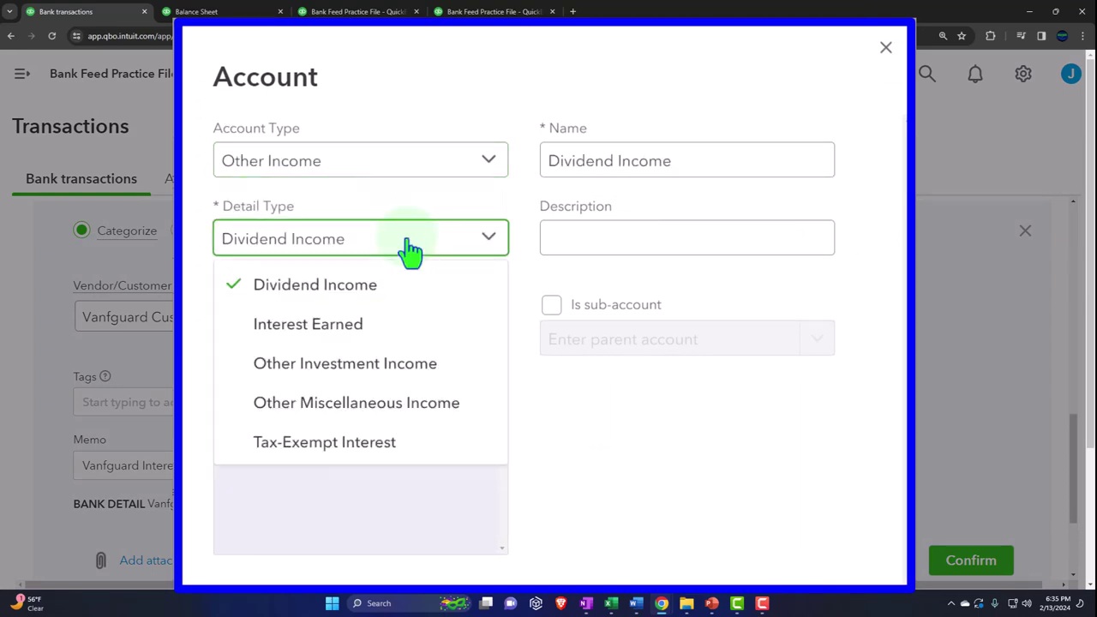
{"action": "left_click", "coordinate": [399, 325]}
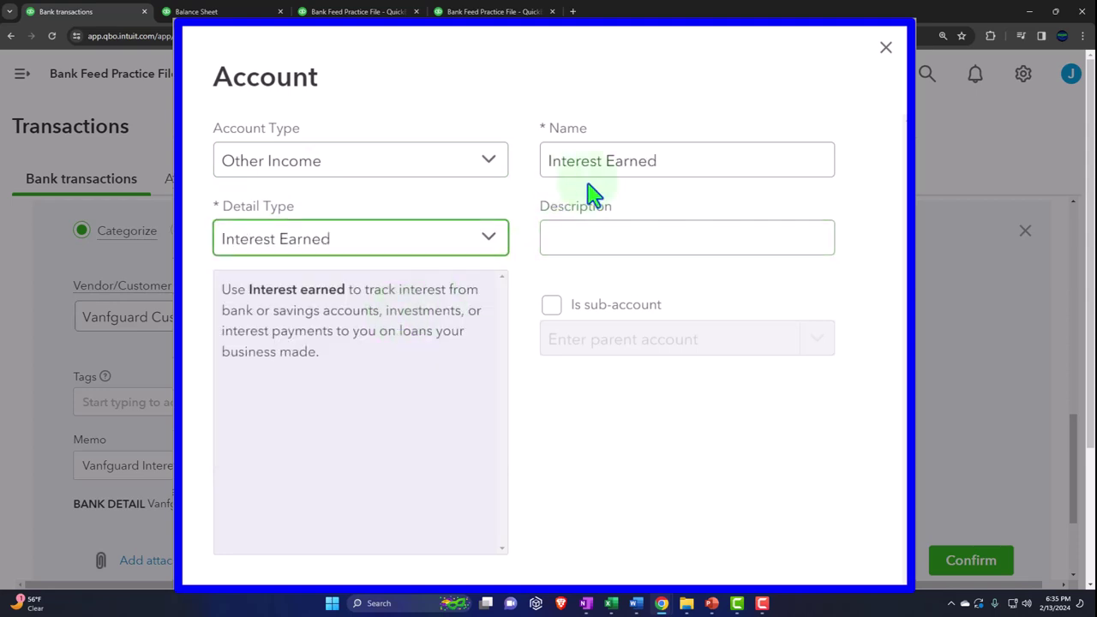
- Rename the account 'Interest Income', save it, and confirm the Vanfguard Interest deposit
{"action": "left_click", "coordinate": [663, 163]}
{"action": "key", "text": "BackSpace"}
{"action": "key", "text": "BackSpace"}
{"action": "key", "text": "BackSpace"}
{"action": "key", "text": "BackSpace"}
{"action": "key", "text": "BackSpace"}
{"action": "key", "text": "BackSpace"}
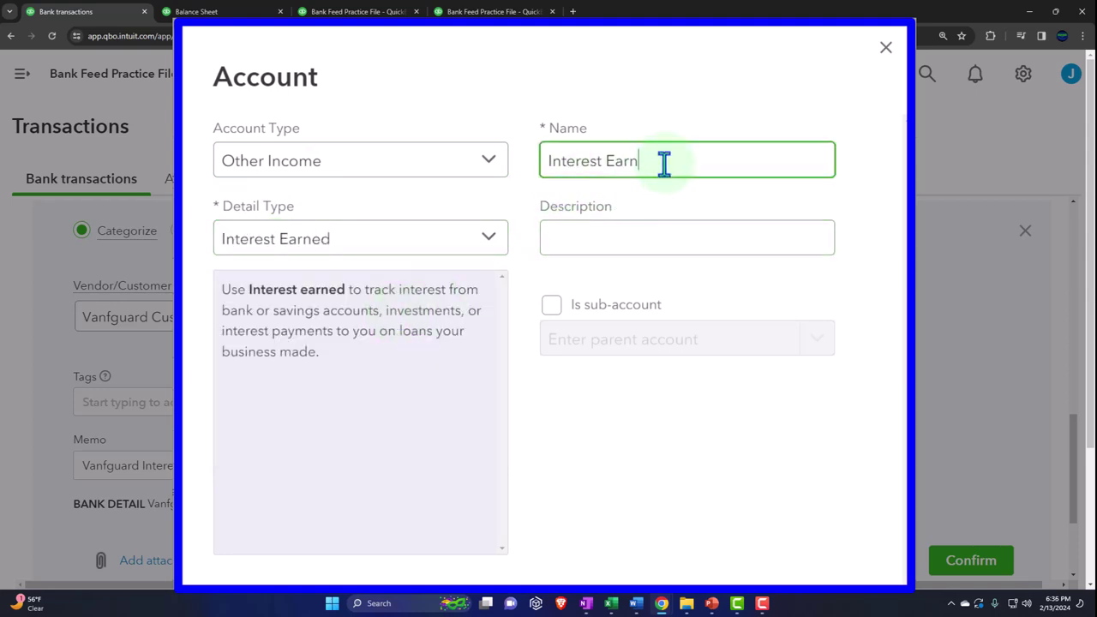
{"action": "type", "text": "Income"}
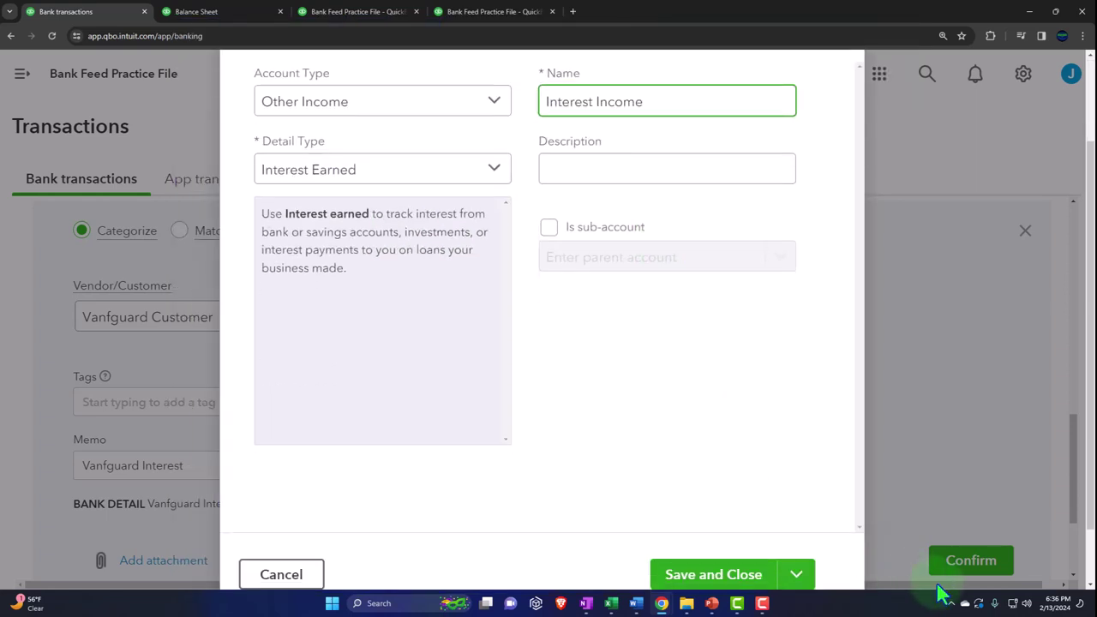
{"action": "left_click", "coordinate": [715, 573]}
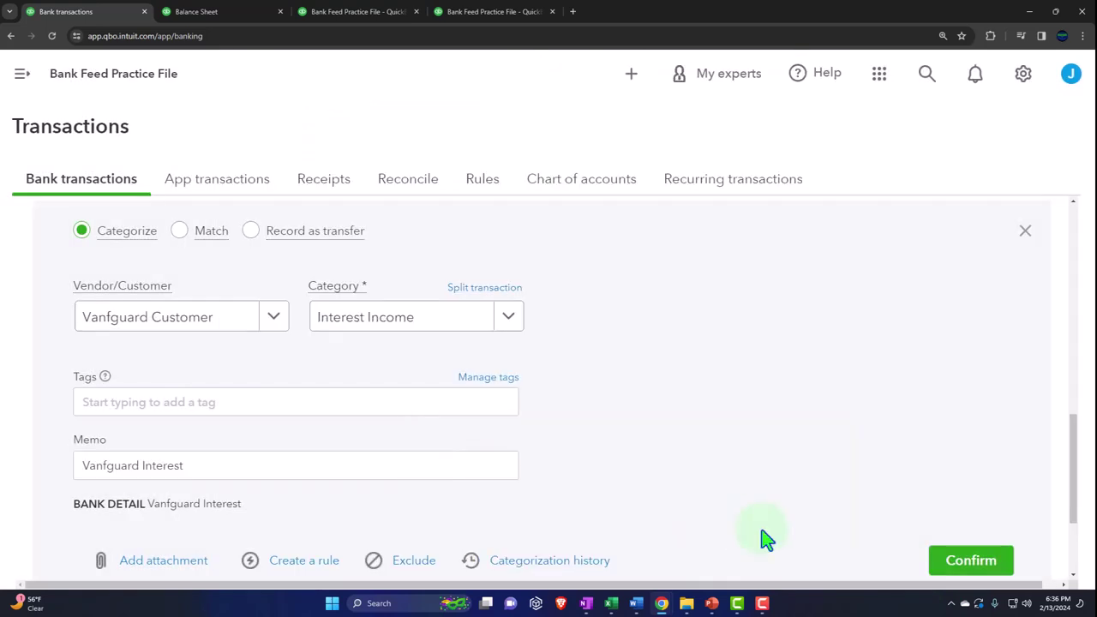
{"action": "scroll", "coordinate": [767, 538], "scroll_direction": "down", "scroll_amount": 1}
{"action": "left_click", "coordinate": [970, 503]}
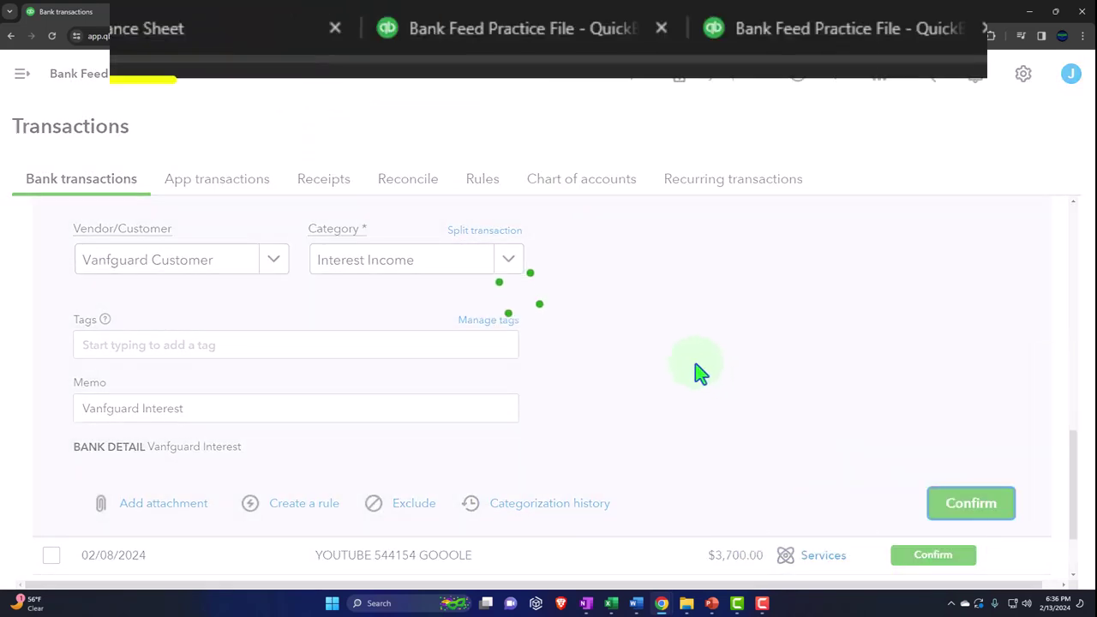
- Rerun the Balance Sheet and review the February Checking transactions behind the -14,889.00 balance
{"action": "left_click", "coordinate": [196, 11]}
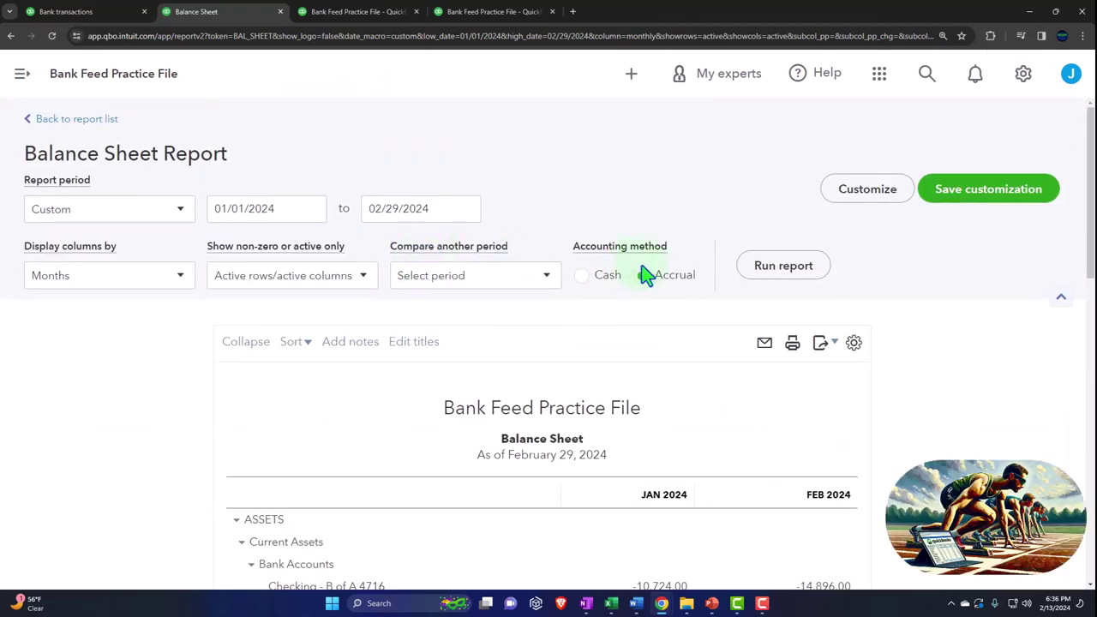
{"action": "left_click", "coordinate": [783, 266]}
{"action": "scroll", "coordinate": [778, 272], "scroll_direction": "down", "scroll_amount": 3}
{"action": "key", "text": "ctrl+plus"}
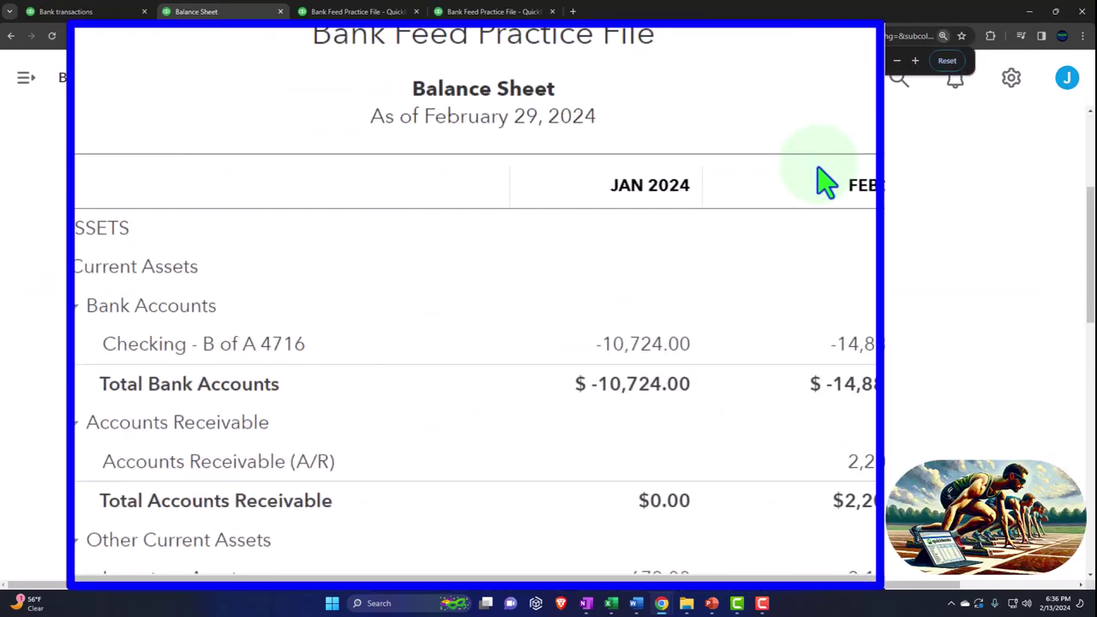
{"action": "left_click", "coordinate": [792, 320]}
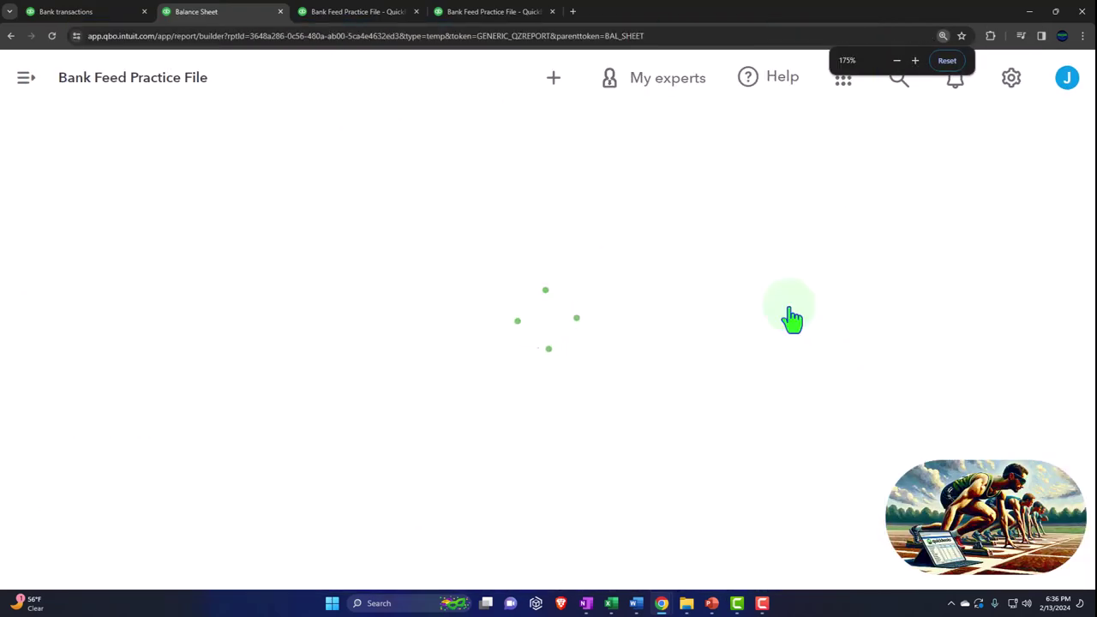
{"action": "key", "text": "ctrl+minus"}
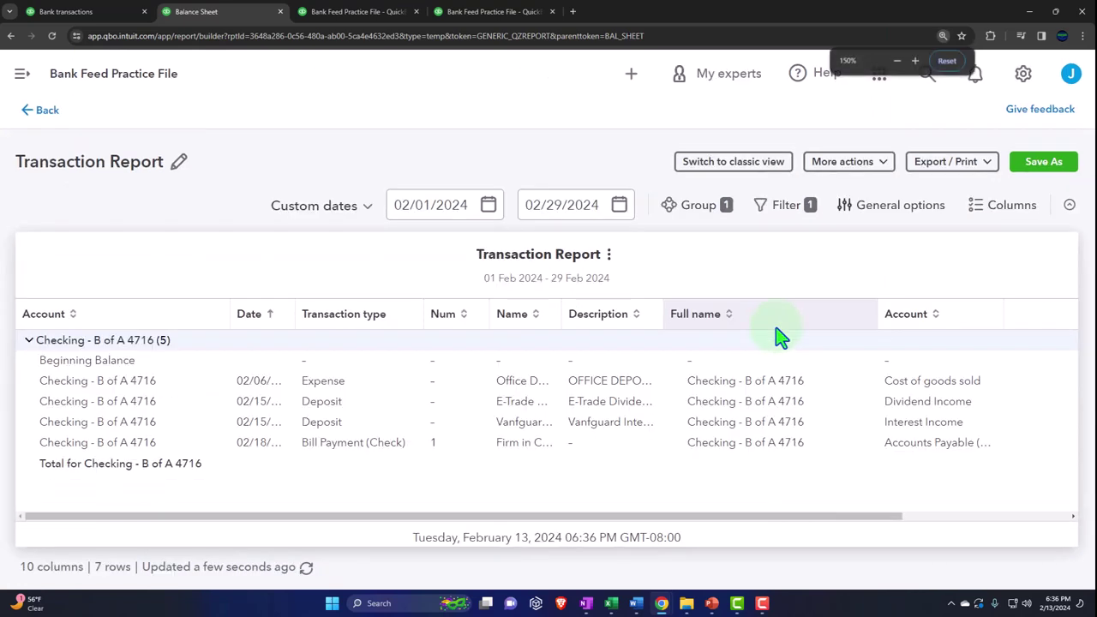
{"action": "key", "text": "ctrl+minus"}
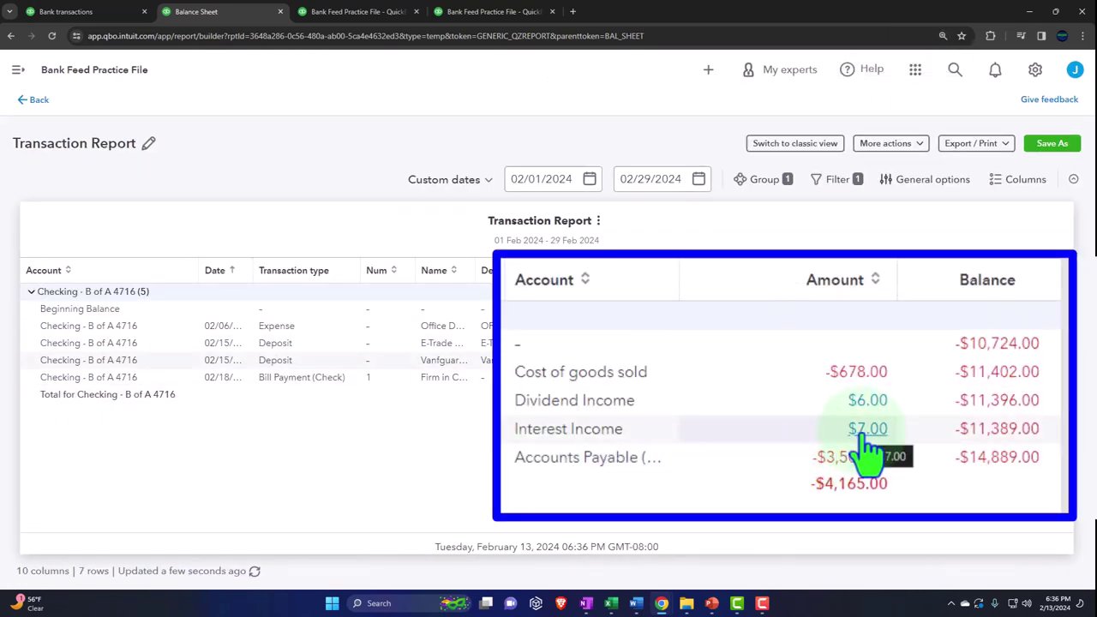
{"action": "left_click", "coordinate": [34, 101]}
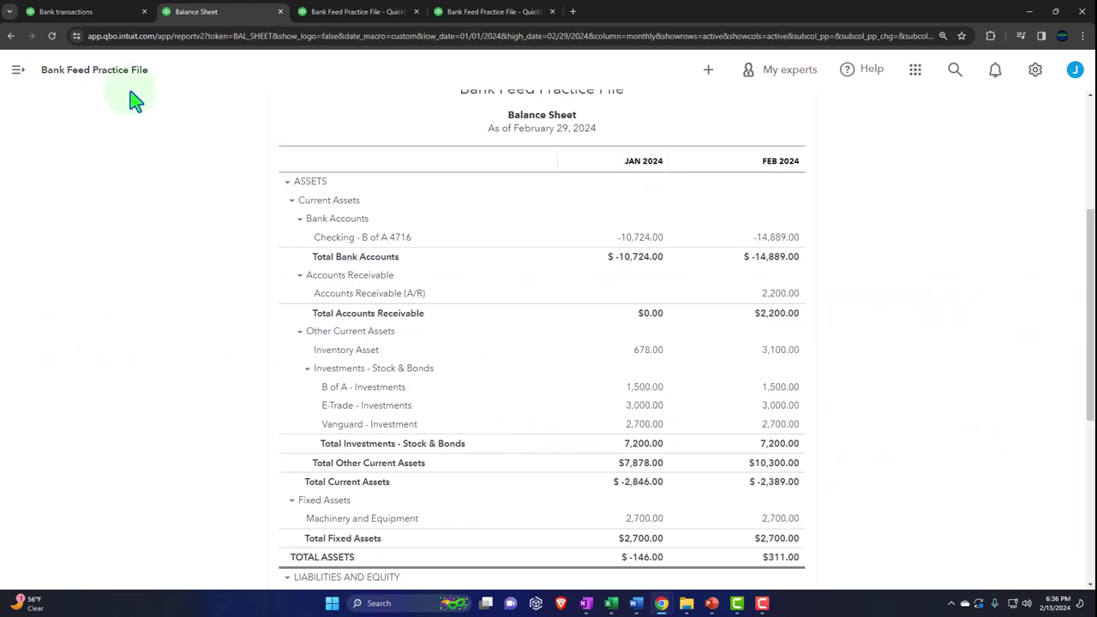
{"action": "left_click", "coordinate": [325, 12]}
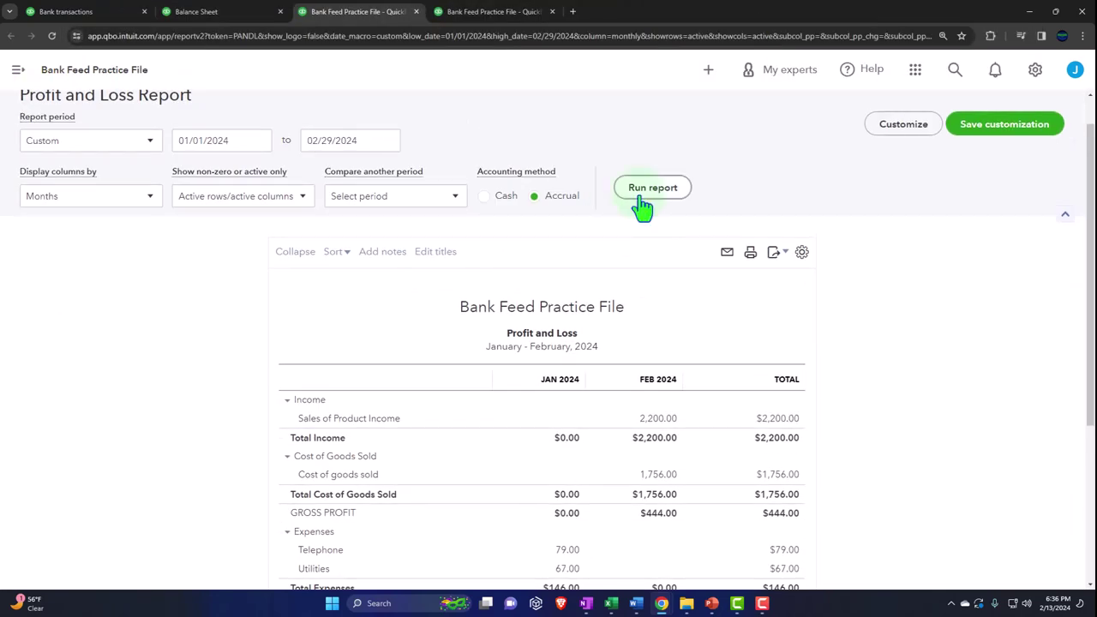
- Review Other Income on the Profit and Loss report, then return to the Balance Sheet
{"action": "scroll", "coordinate": [608, 371], "scroll_direction": "down", "scroll_amount": 5}
{"action": "key", "text": "ctrl+plus"}
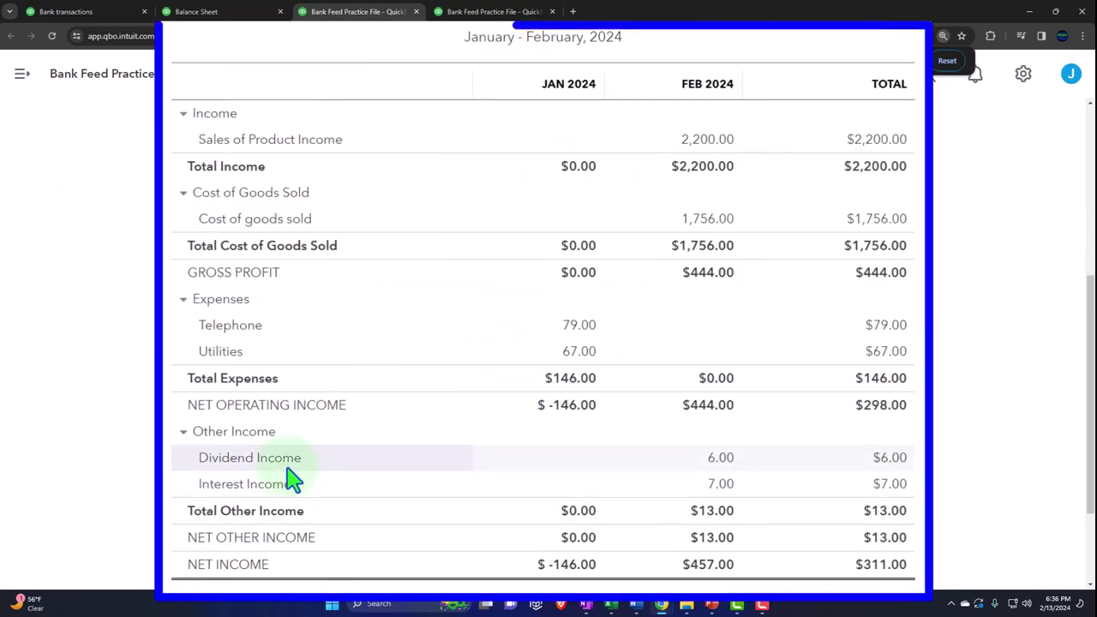
{"action": "left_click", "coordinate": [183, 433]}
{"action": "left_click", "coordinate": [183, 432]}
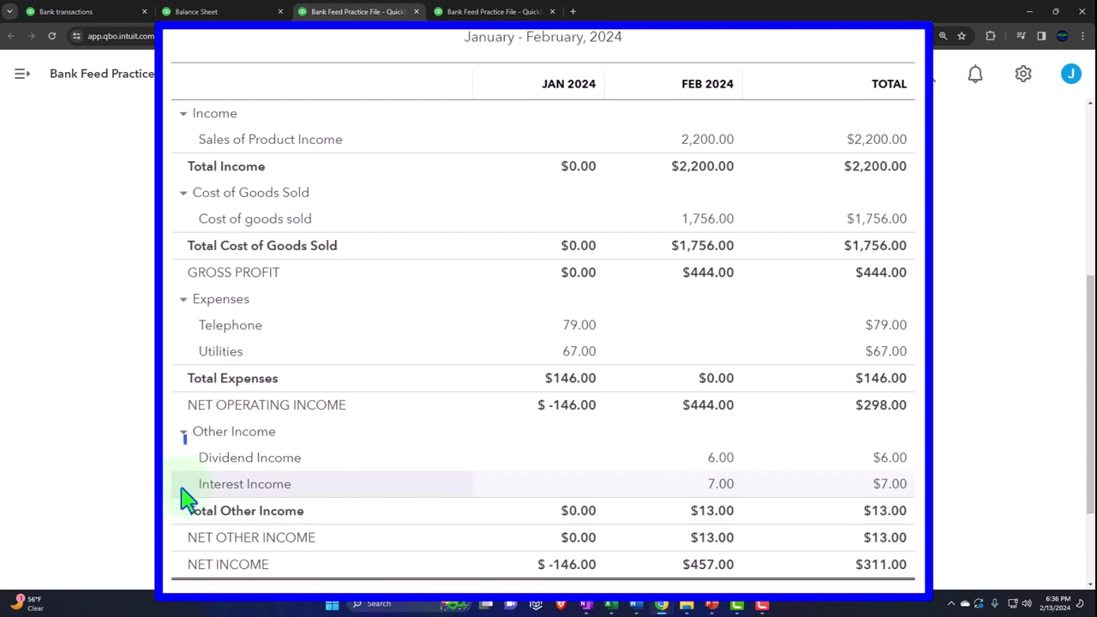
{"action": "left_click", "coordinate": [233, 14]}
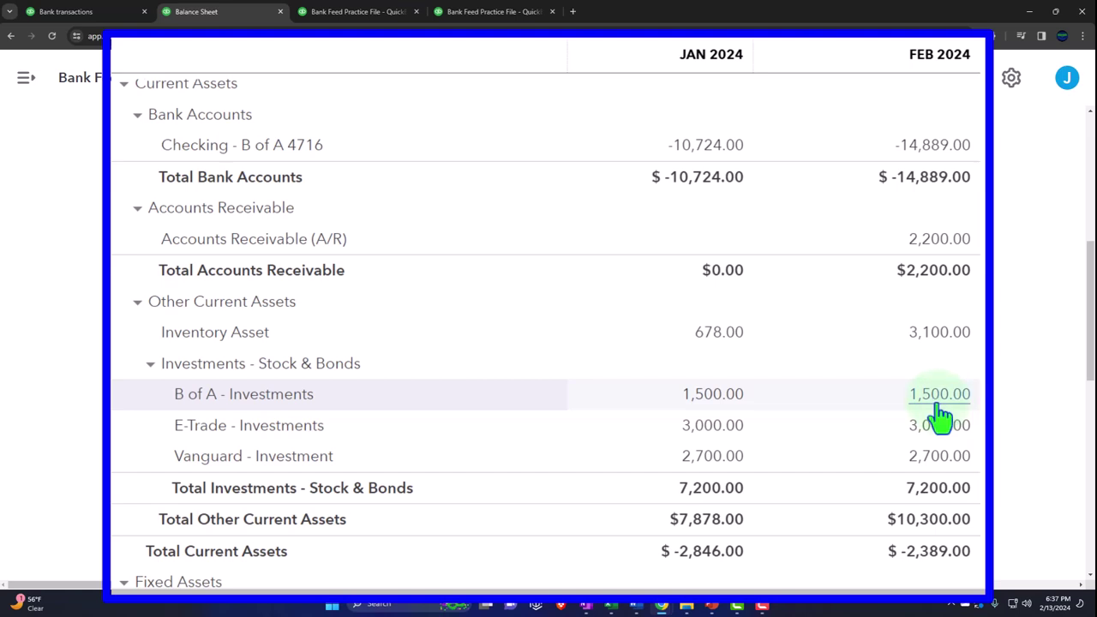
- Compare Balance Sheet investments with Profit and Loss income, then bring up the Bank Data 385 workbook
{"action": "scroll", "coordinate": [940, 416], "scroll_direction": "down", "scroll_amount": 3}
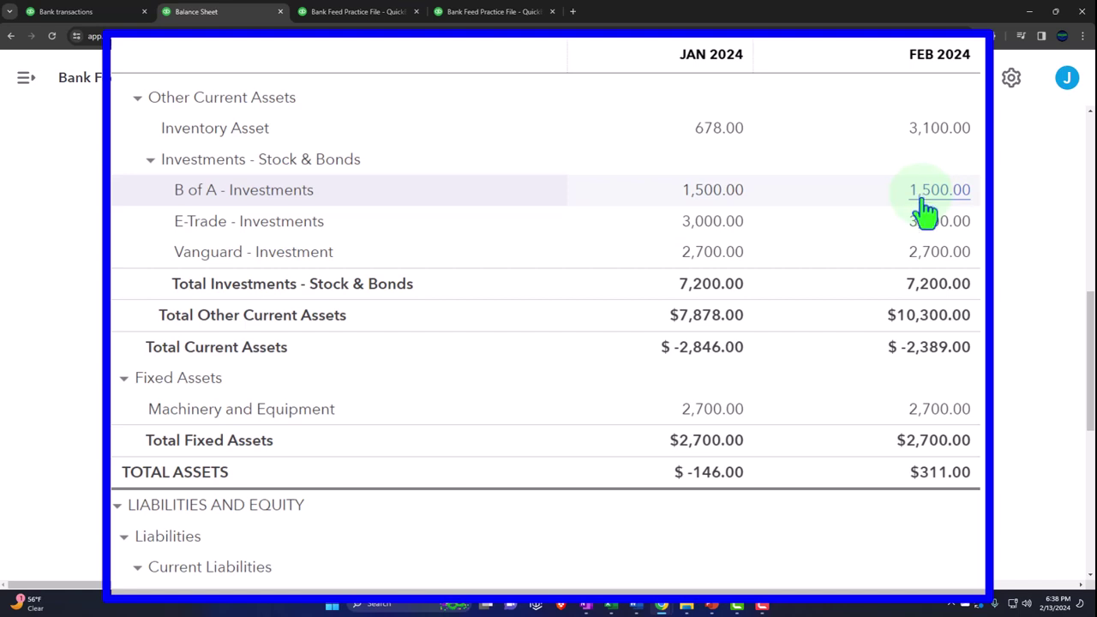
{"action": "scroll", "coordinate": [924, 210], "scroll_direction": "down", "scroll_amount": 5}
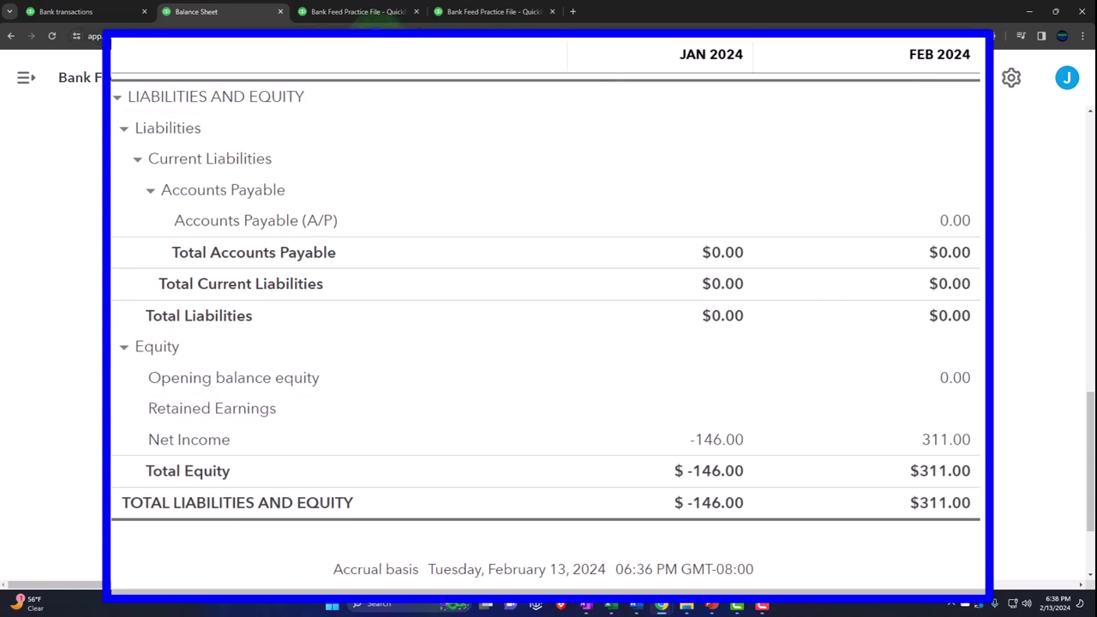
{"action": "left_click", "coordinate": [310, 12]}
{"action": "scroll", "coordinate": [339, 269], "scroll_direction": "down", "scroll_amount": 3}
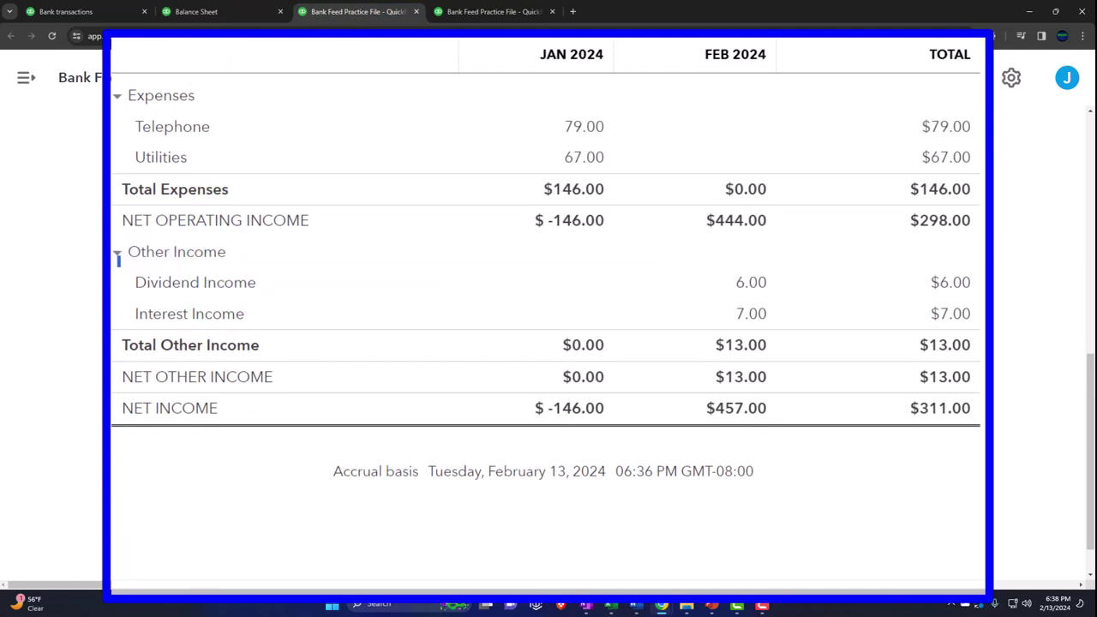
{"action": "left_click", "coordinate": [247, 15]}
{"action": "scroll", "coordinate": [387, 332], "scroll_direction": "up", "scroll_amount": 5}
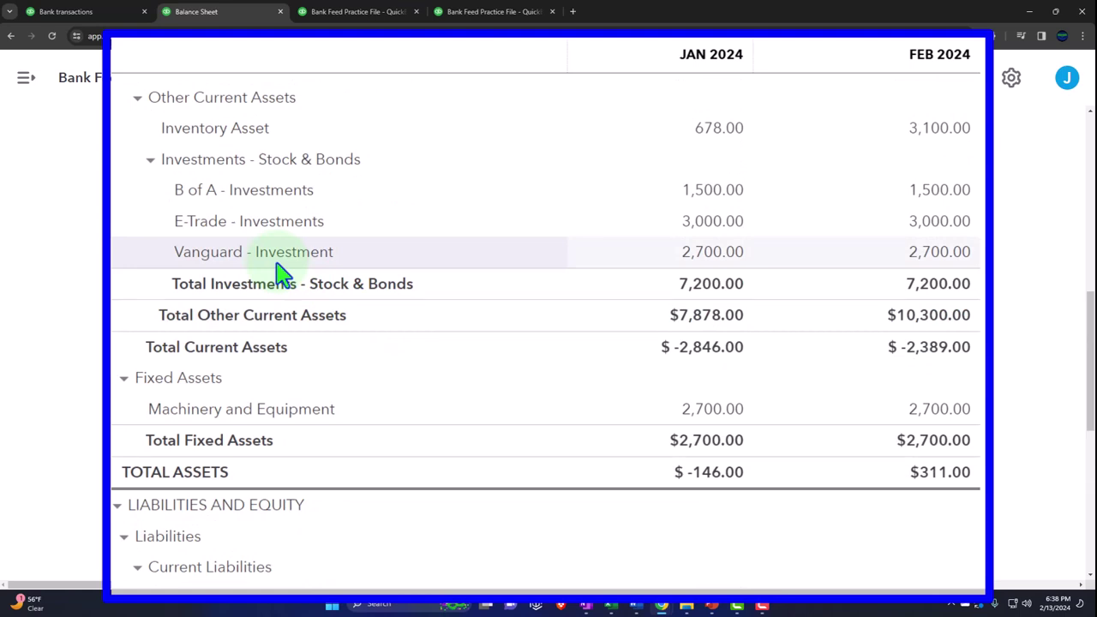
{"action": "left_click", "coordinate": [356, 13]}
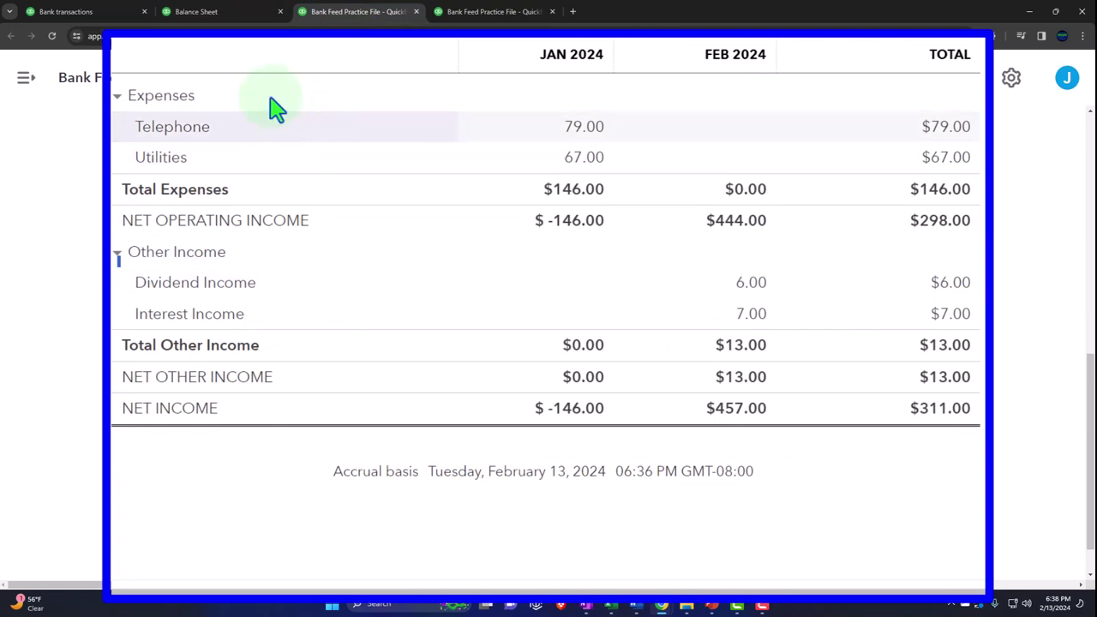
{"action": "left_click", "coordinate": [230, 12]}
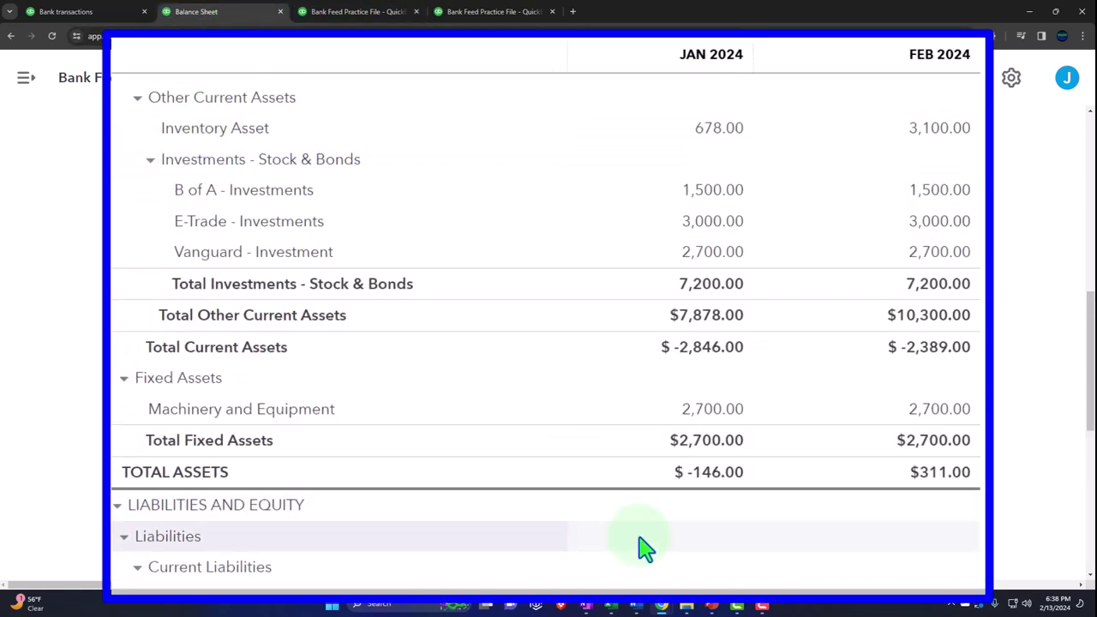
{"action": "left_click", "coordinate": [611, 606]}
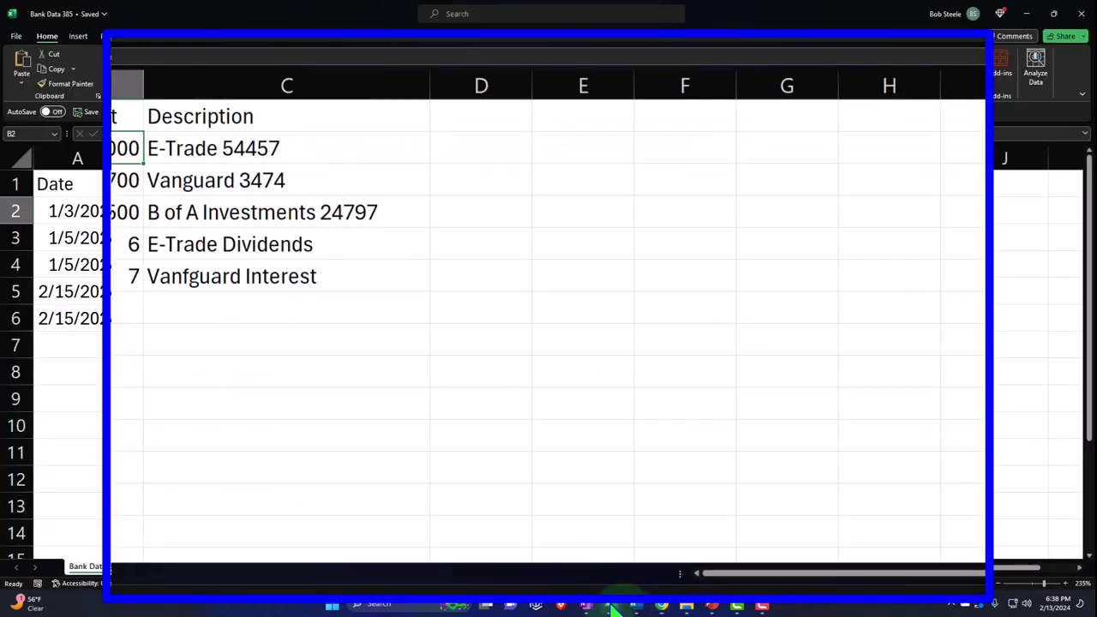
- Review the E-Trade to Vanguard bank rows, then minimize Excel to show the Balance Sheet
{"action": "left_click", "coordinate": [612, 606]}
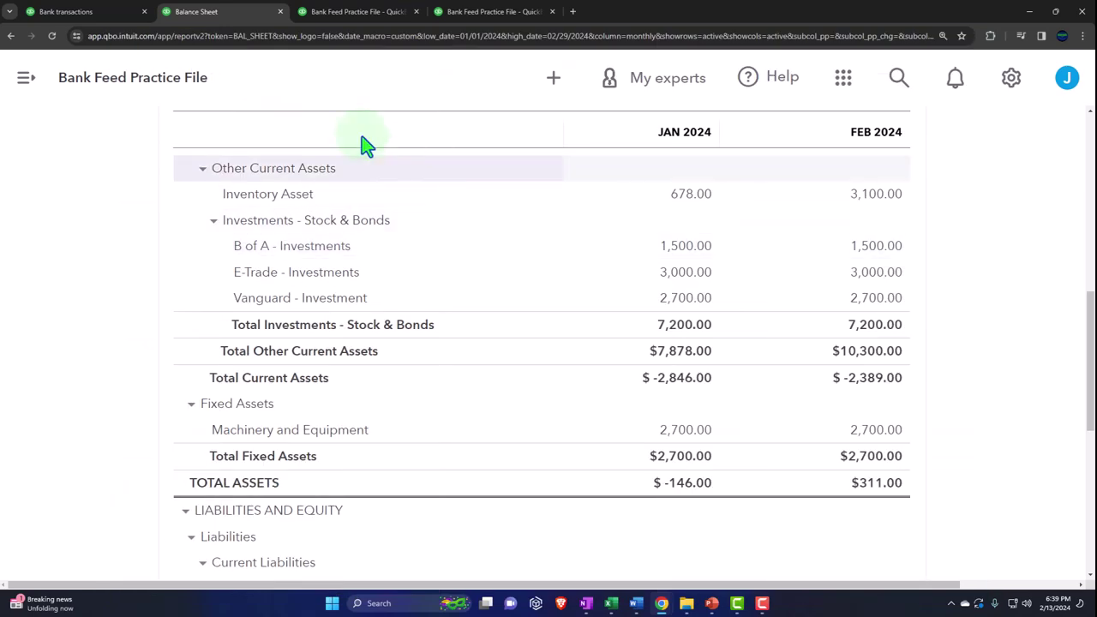
- Go through the Chart of accounts to the B of A - Investments register showing the $1,500.00 increase
{"action": "left_click", "coordinate": [92, 11]}
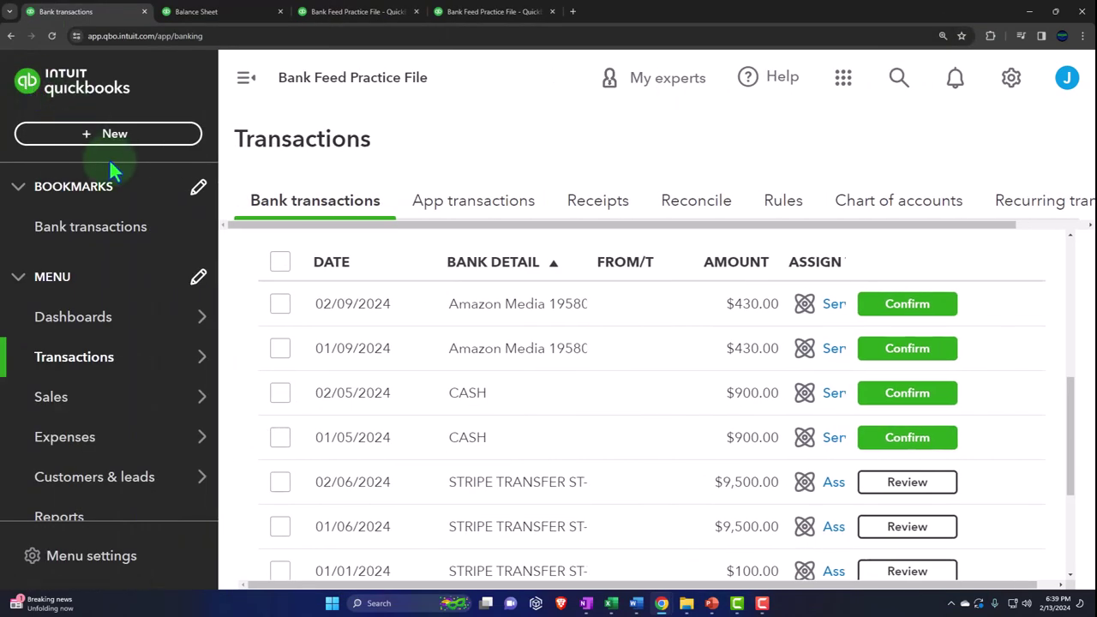
{"action": "left_click", "coordinate": [116, 137]}
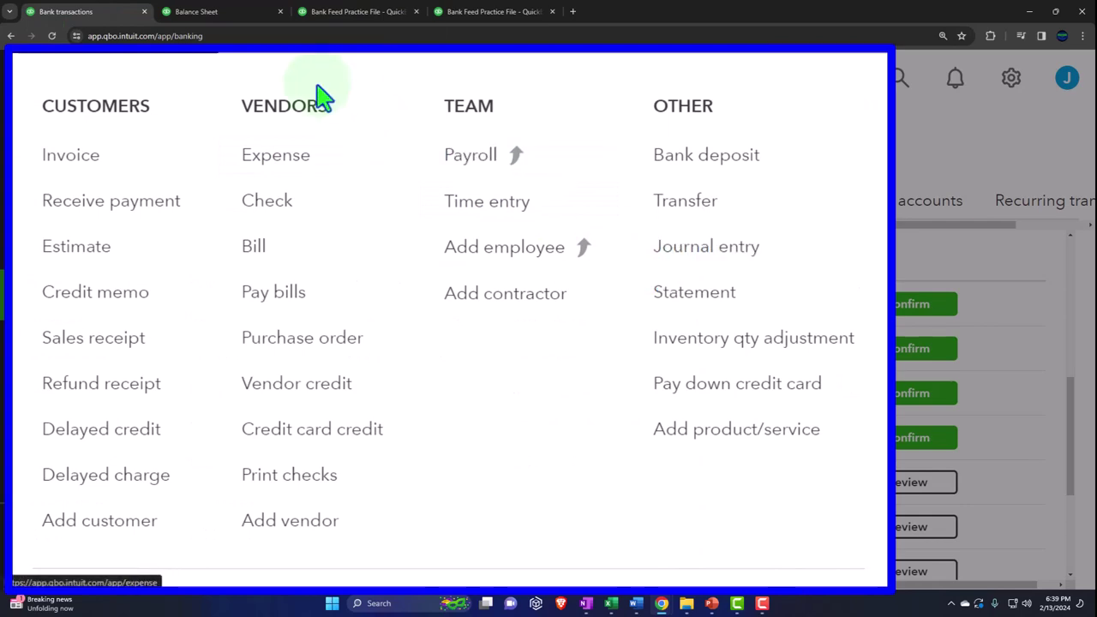
{"action": "left_click", "coordinate": [177, 146]}
{"action": "key", "text": "ctrl+minus"}
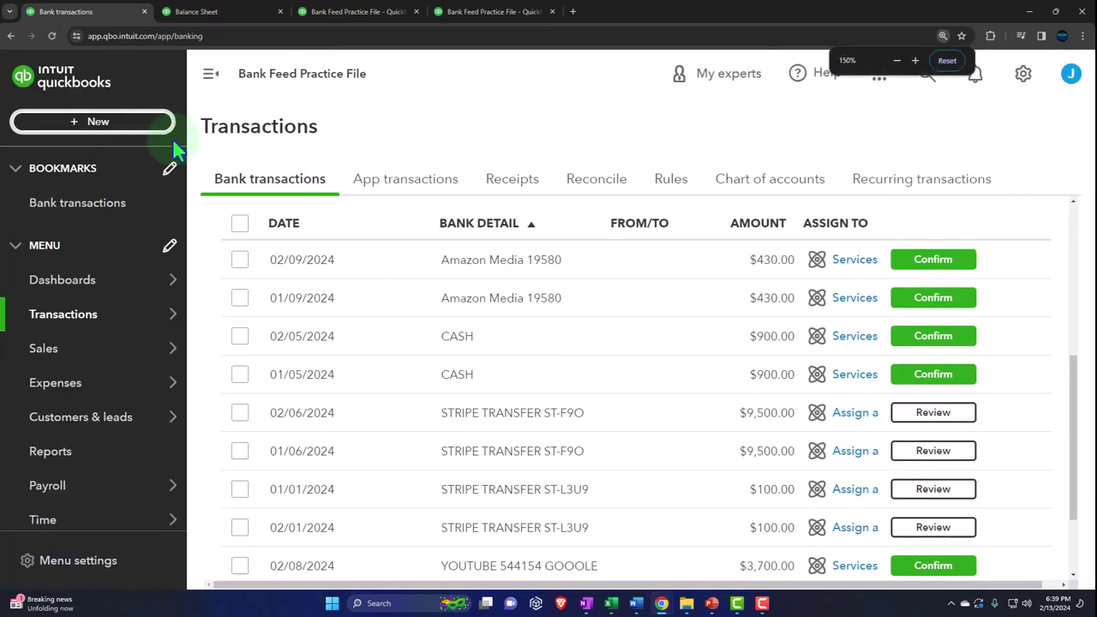
{"action": "left_click", "coordinate": [770, 178]}
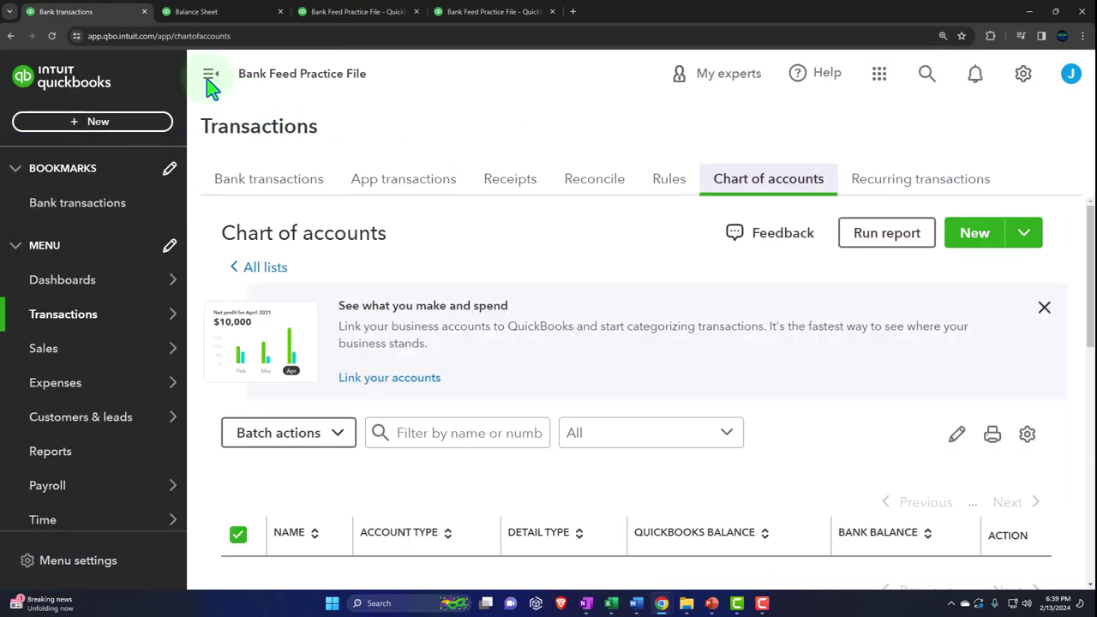
{"action": "left_click", "coordinate": [211, 77]}
{"action": "scroll", "coordinate": [281, 311], "scroll_direction": "down", "scroll_amount": 4}
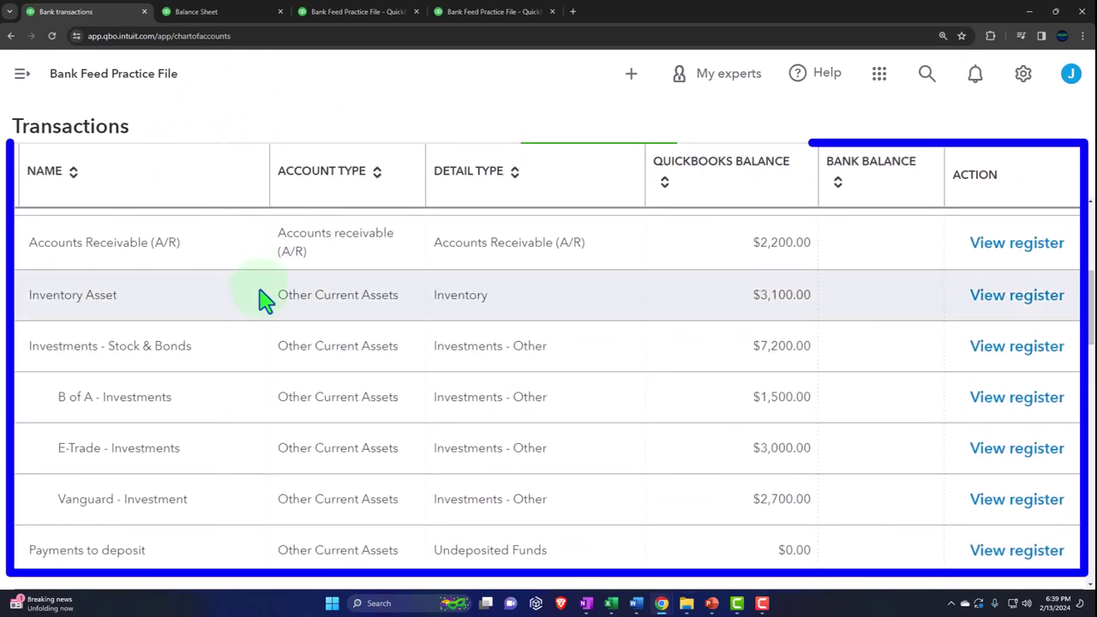
{"action": "scroll", "coordinate": [256, 415], "scroll_direction": "down", "scroll_amount": 1}
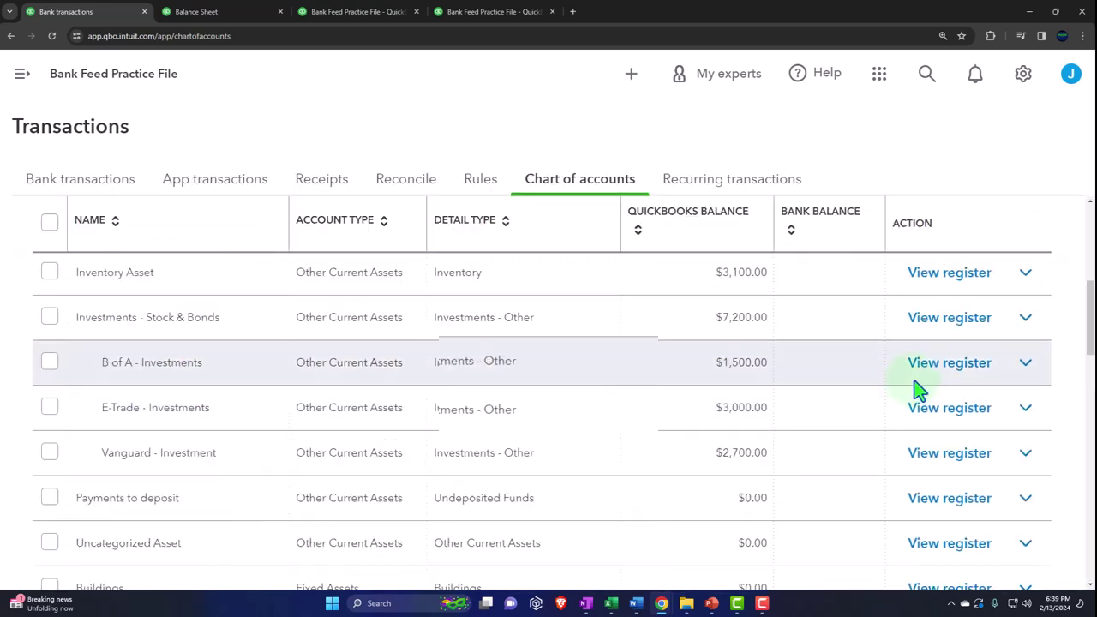
{"action": "left_click", "coordinate": [938, 370]}
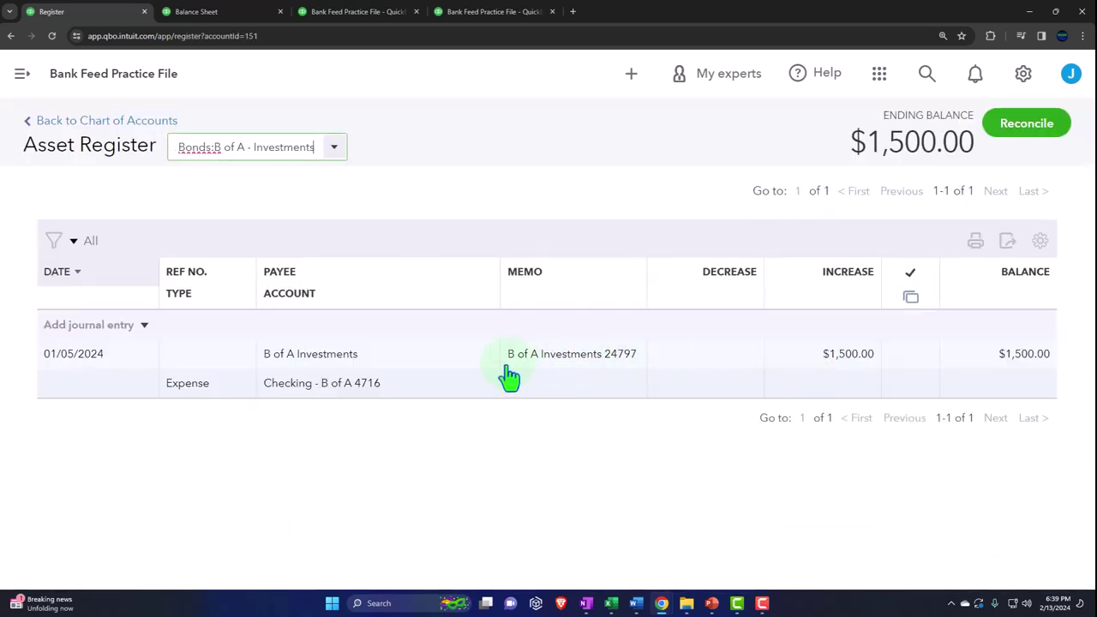
- Draft a 02/29/2024 register journal entry with memo 'Adjust to market value' and a 200.00 increase
{"action": "left_click", "coordinate": [146, 326]}
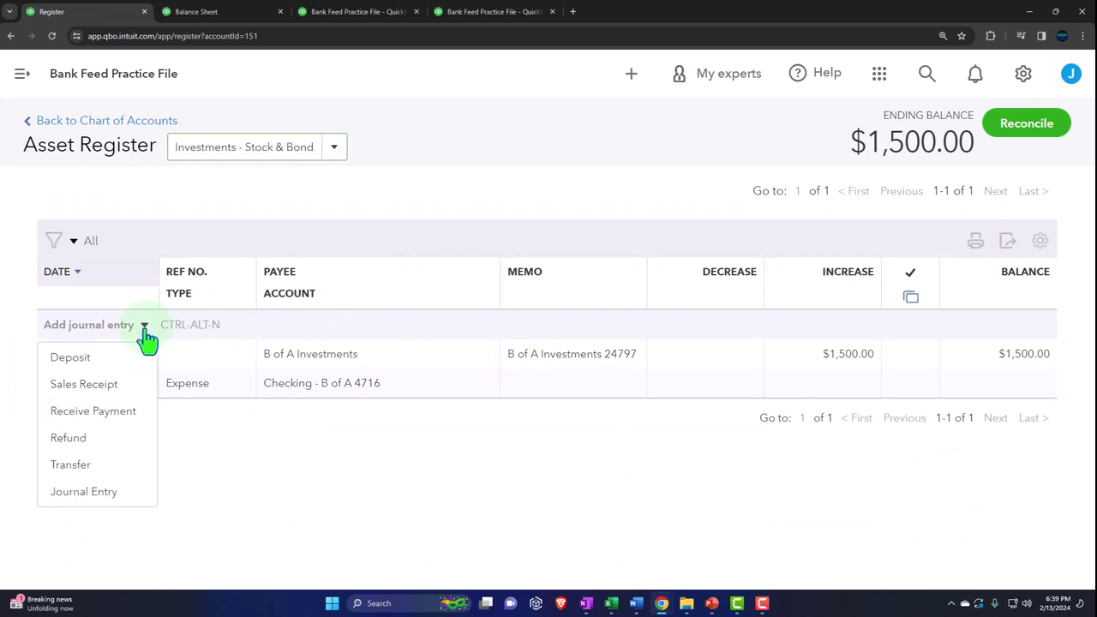
{"action": "left_click", "coordinate": [182, 586]}
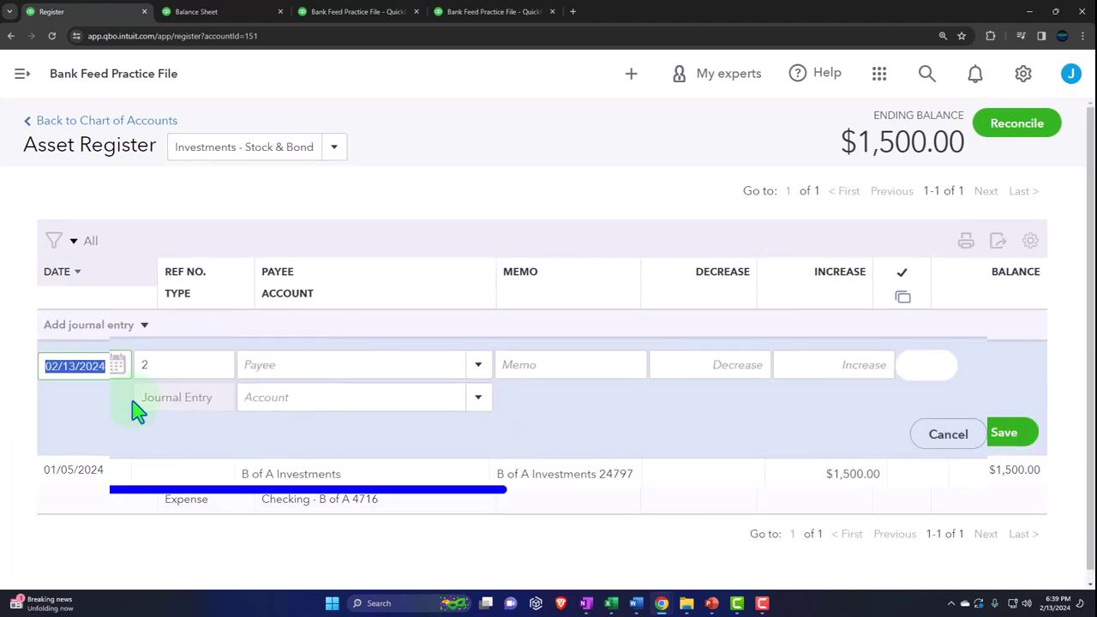
{"action": "mouse_move", "coordinate": [158, 411]}
{"action": "type", "text": "02"}
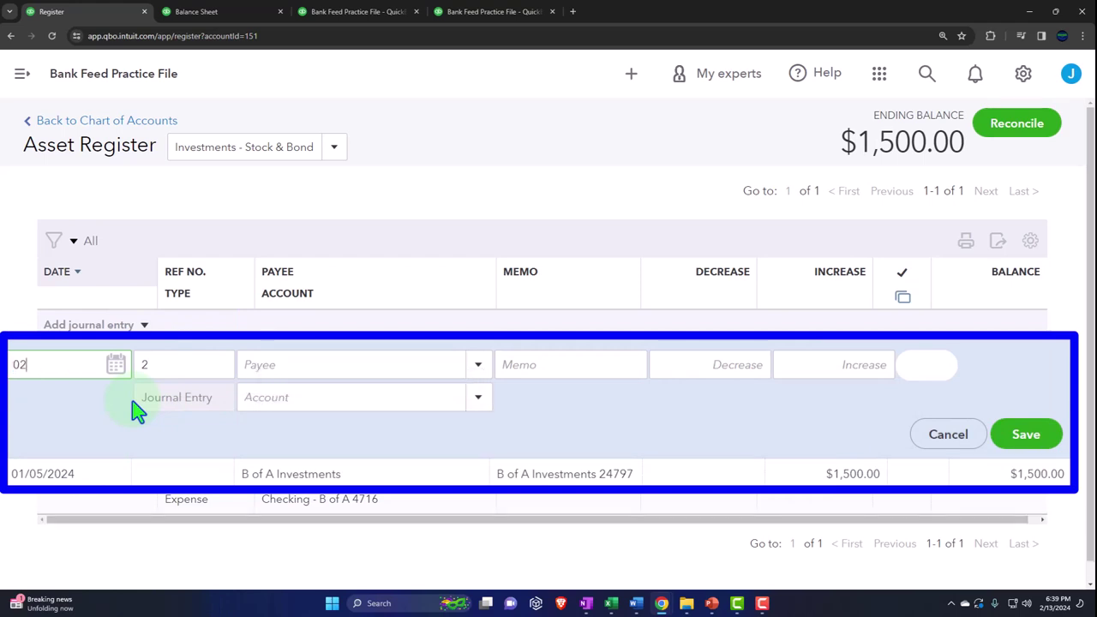
{"action": "key", "text": "Tab"}
{"action": "key", "text": "Tab"}
{"action": "key", "text": "Tab"}
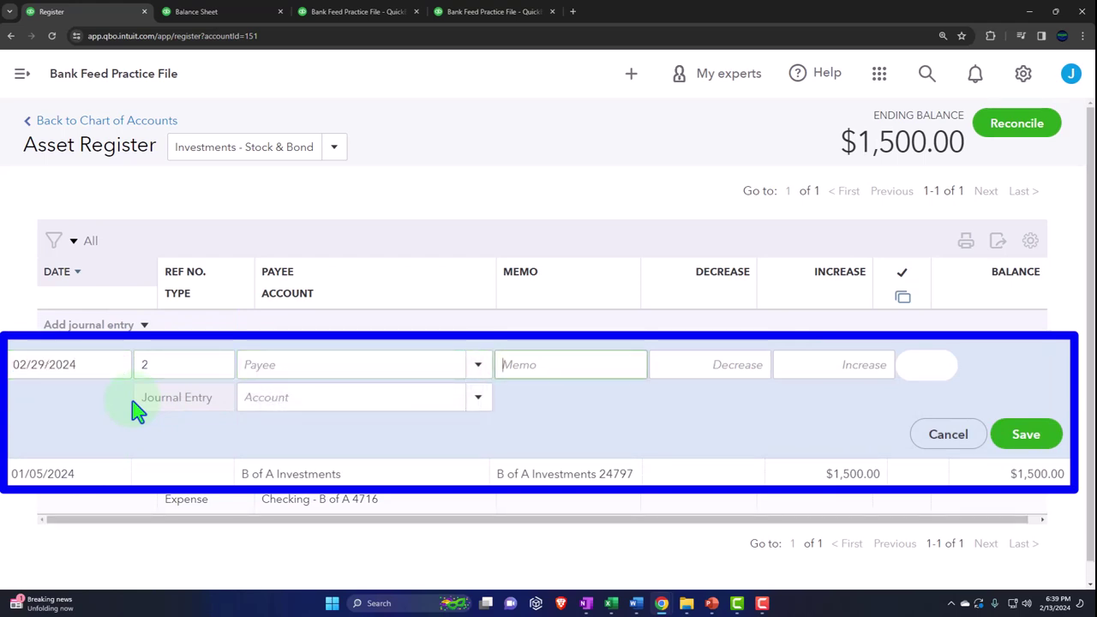
{"action": "type", "text": "Adjust to market value"}
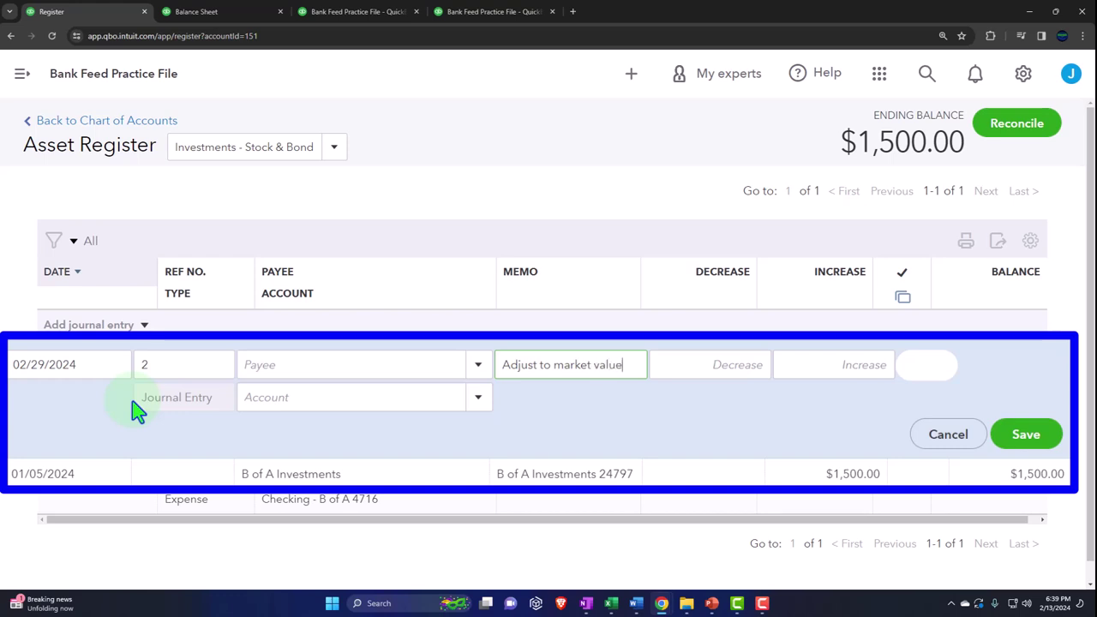
{"action": "key", "text": "Tab"}
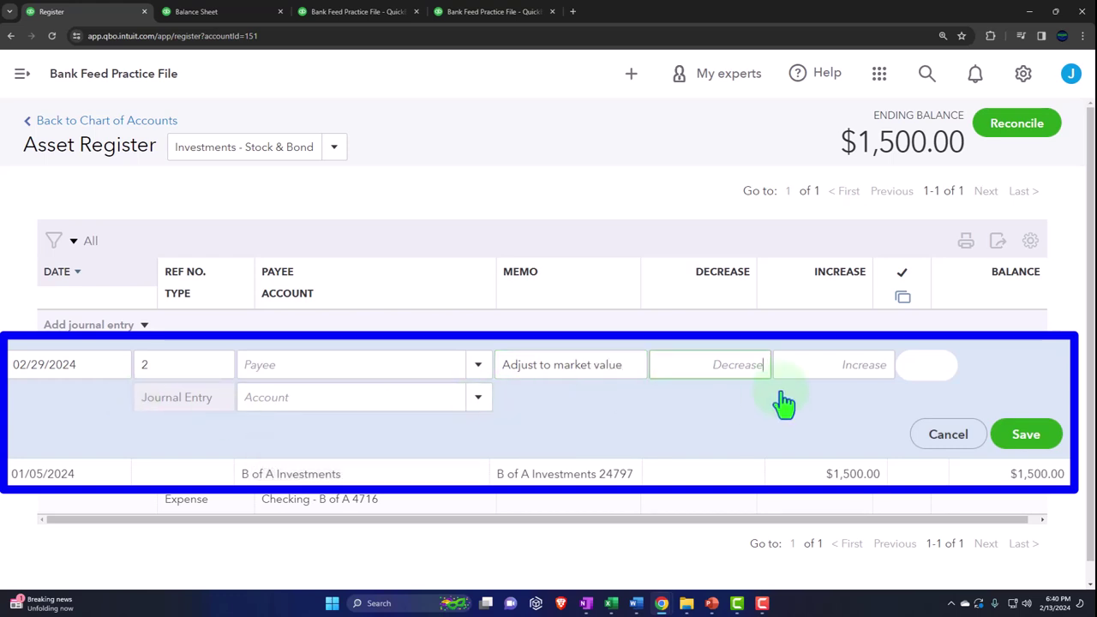
{"action": "left_click", "coordinate": [802, 371]}
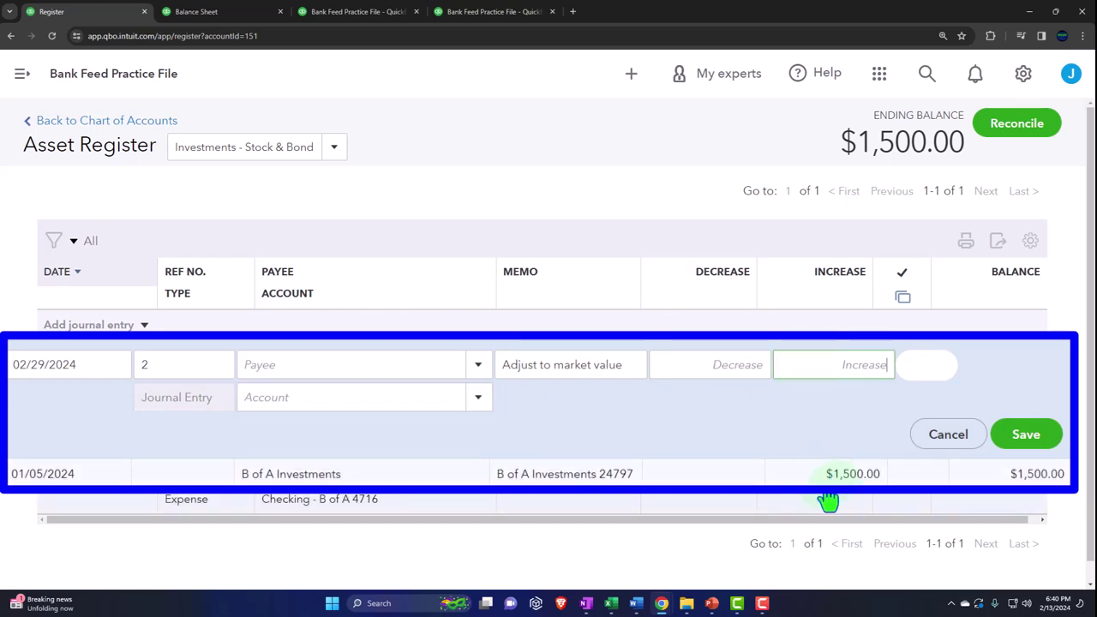
{"action": "type", "text": "200"}
{"action": "key", "text": "Tab"}
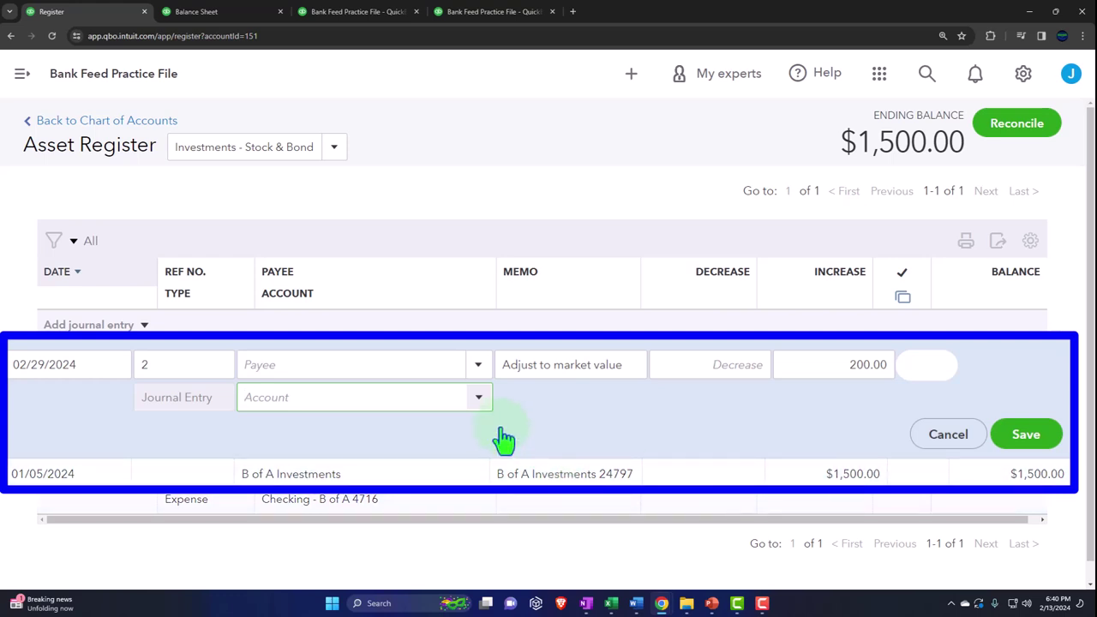
{"action": "left_click", "coordinate": [487, 399]}
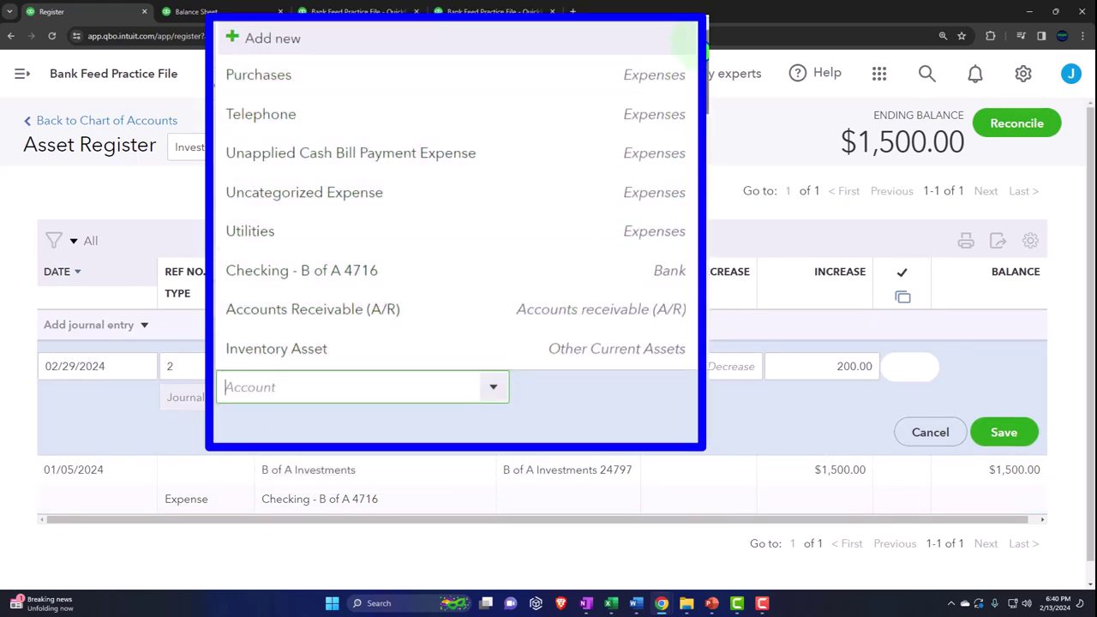
- Add the Other Income account 'Unrealized Gain / Loss' with Other Investment Income detail type
{"action": "scroll", "coordinate": [454, 197], "scroll_direction": "down", "scroll_amount": 2}
{"action": "scroll", "coordinate": [690, 64], "scroll_direction": "down", "scroll_amount": 4}
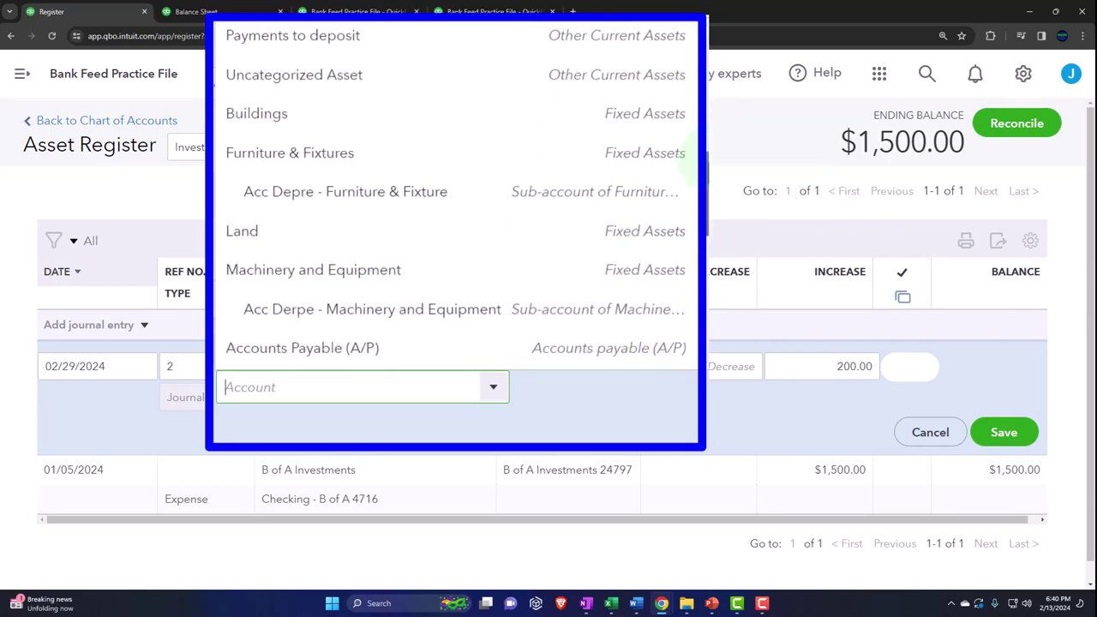
{"action": "scroll", "coordinate": [698, 68], "scroll_direction": "up", "scroll_amount": 6}
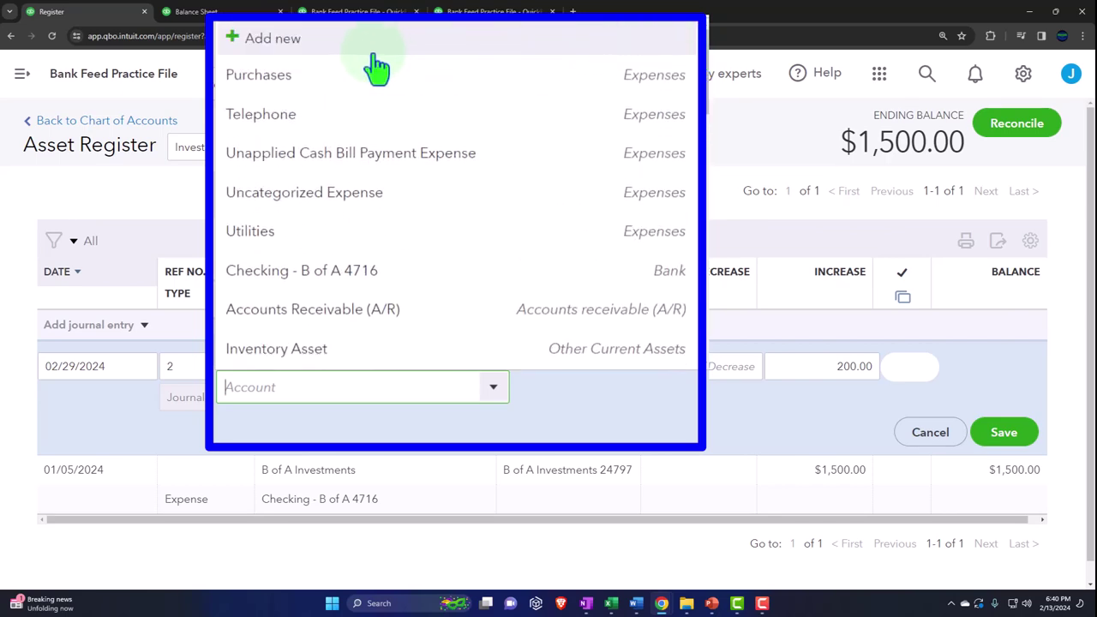
{"action": "left_click", "coordinate": [274, 53]}
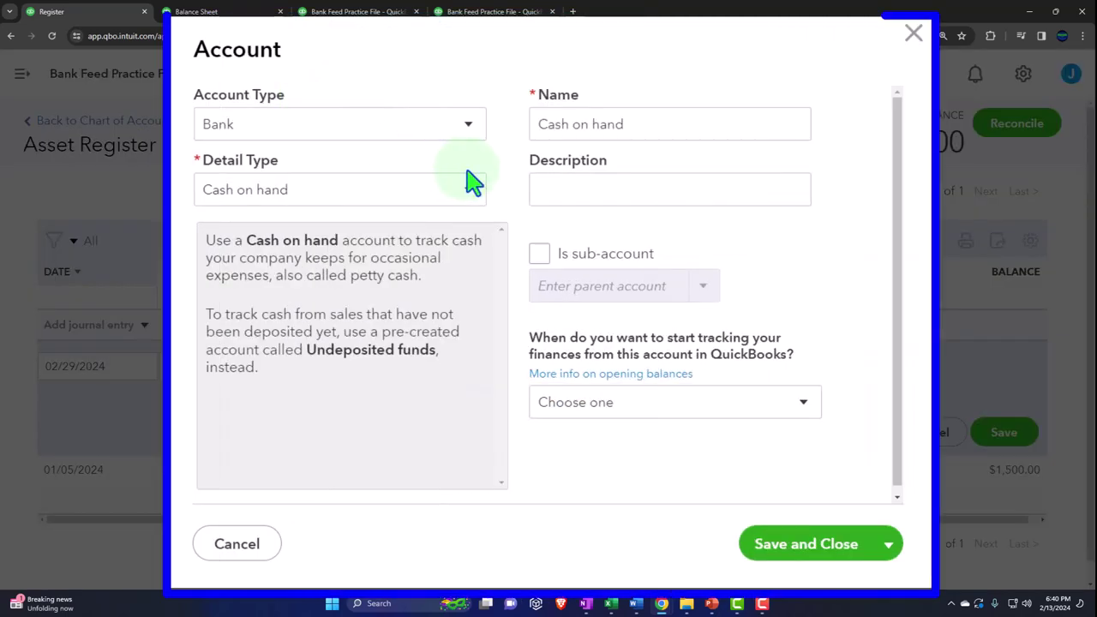
{"action": "left_click", "coordinate": [409, 135]}
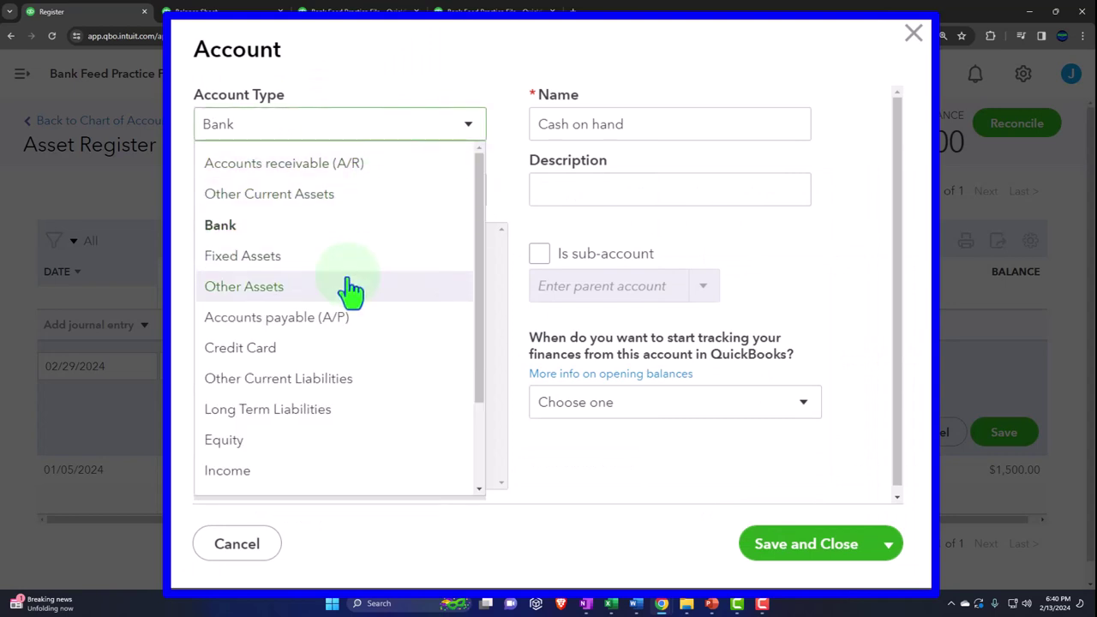
{"action": "scroll", "coordinate": [321, 390], "scroll_direction": "down", "scroll_amount": 3}
{"action": "left_click", "coordinate": [321, 390]}
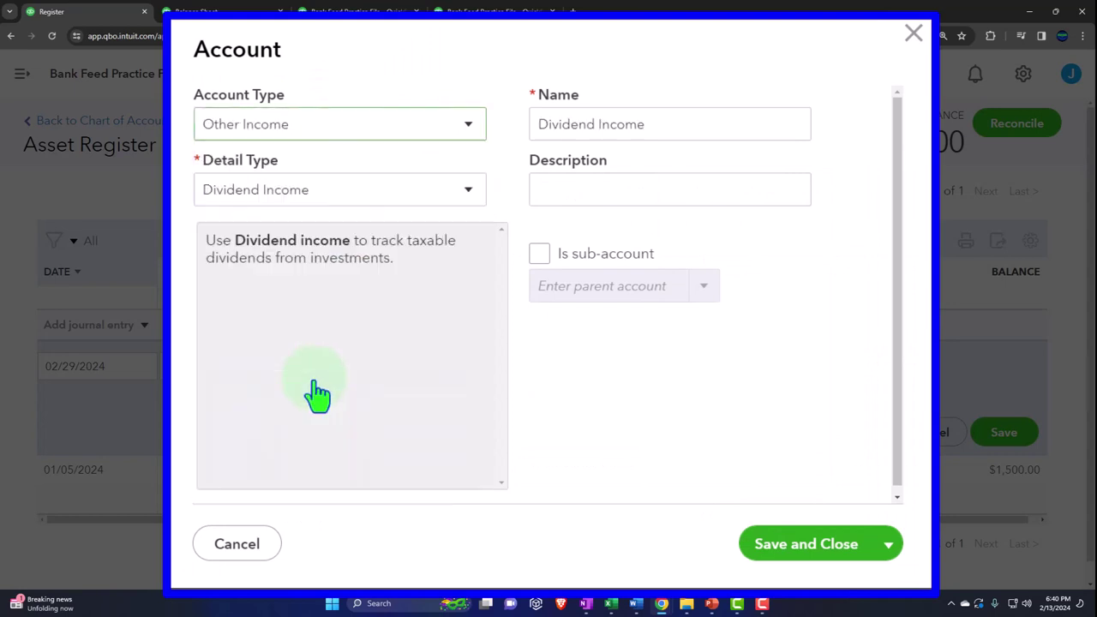
{"action": "left_click", "coordinate": [422, 202]}
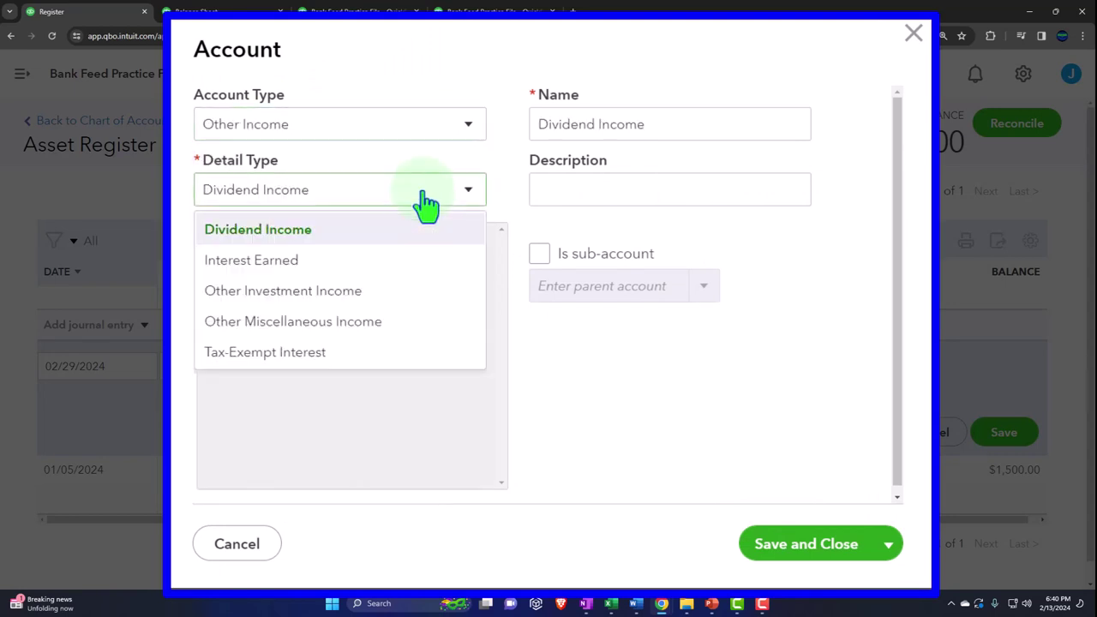
{"action": "left_click", "coordinate": [381, 302]}
{"action": "left_click_drag", "start_coordinate": [722, 129], "coordinate": [355, 60]}
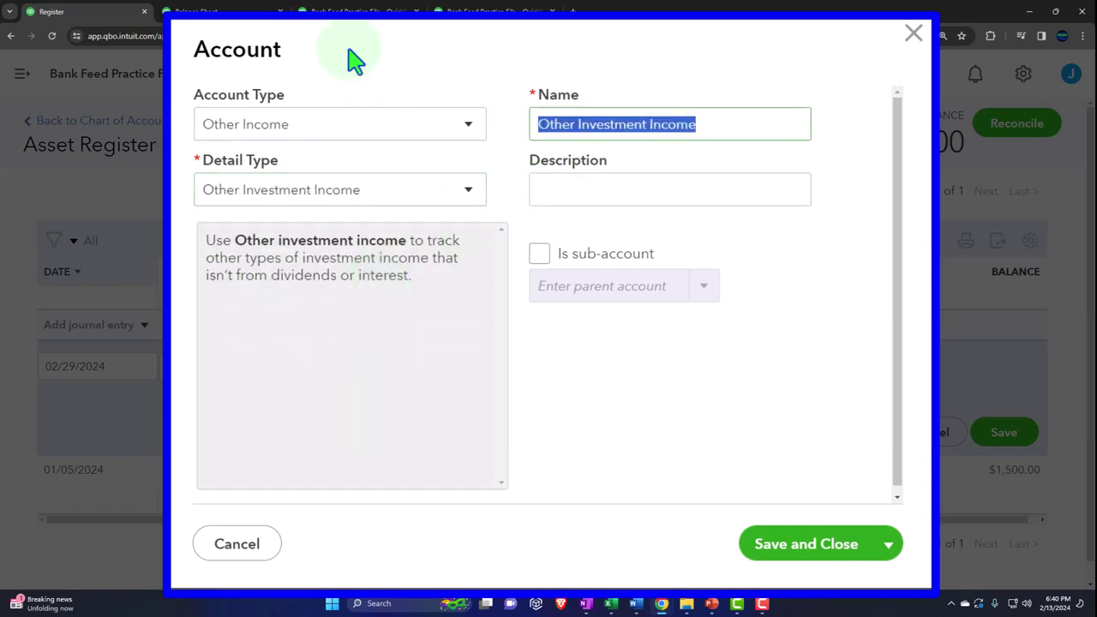
{"action": "type", "text": "Unreal"}
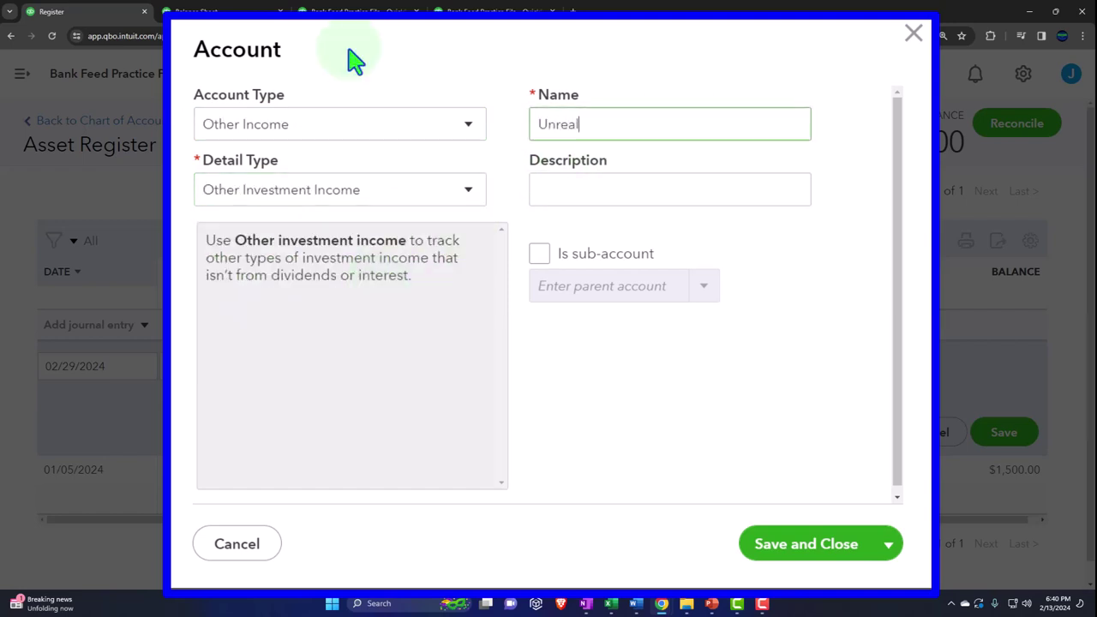
{"action": "type", "text": "ized Gain / Loss"}
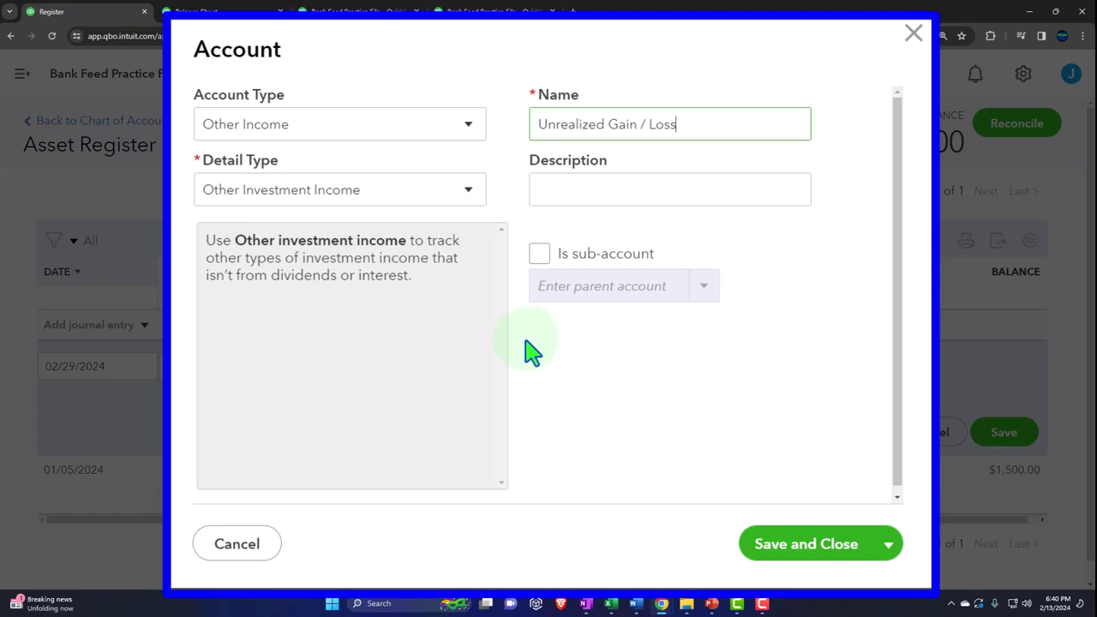
{"action": "left_click", "coordinate": [778, 548]}
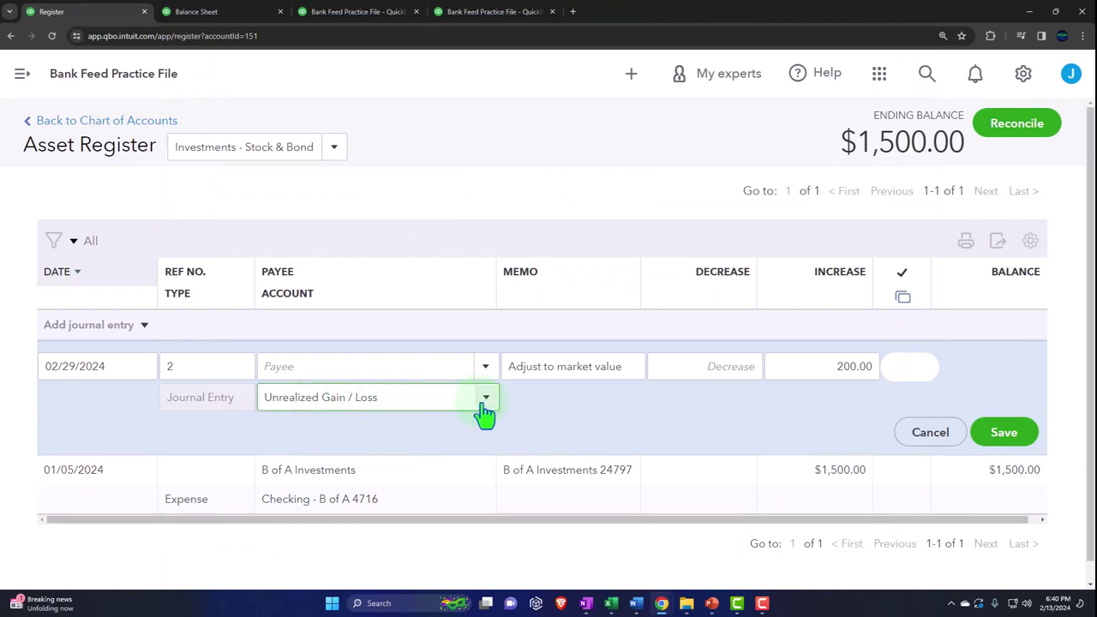
- Reopen the entry line's account list and begin adding a second new account
{"action": "left_click", "coordinate": [485, 399]}
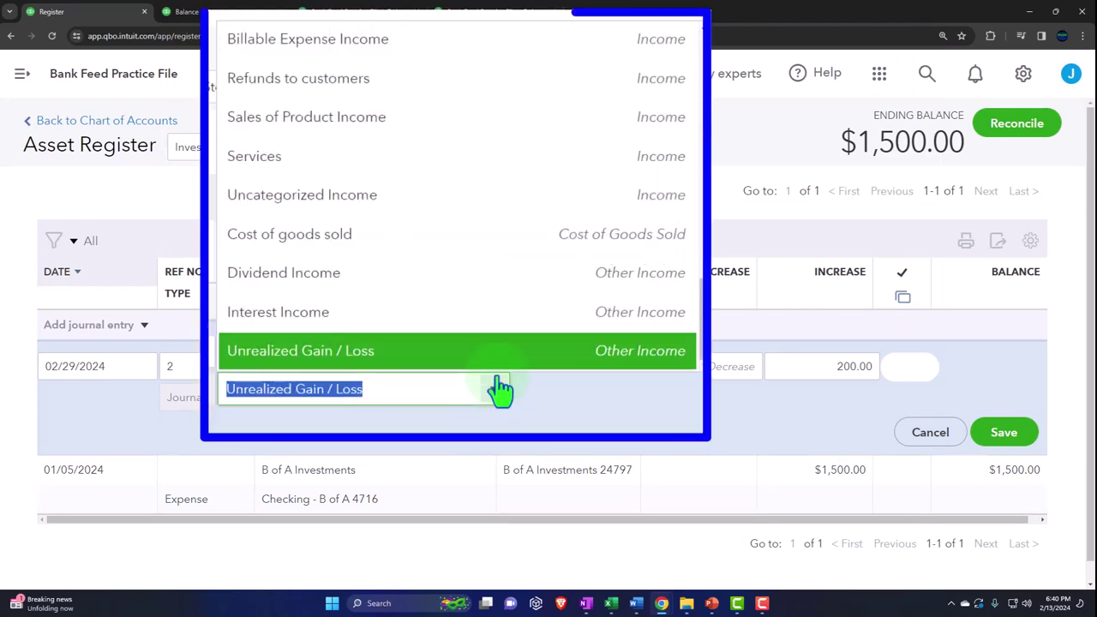
{"action": "scroll", "coordinate": [497, 283], "scroll_direction": "up", "scroll_amount": 10}
{"action": "left_click", "coordinate": [364, 34]}
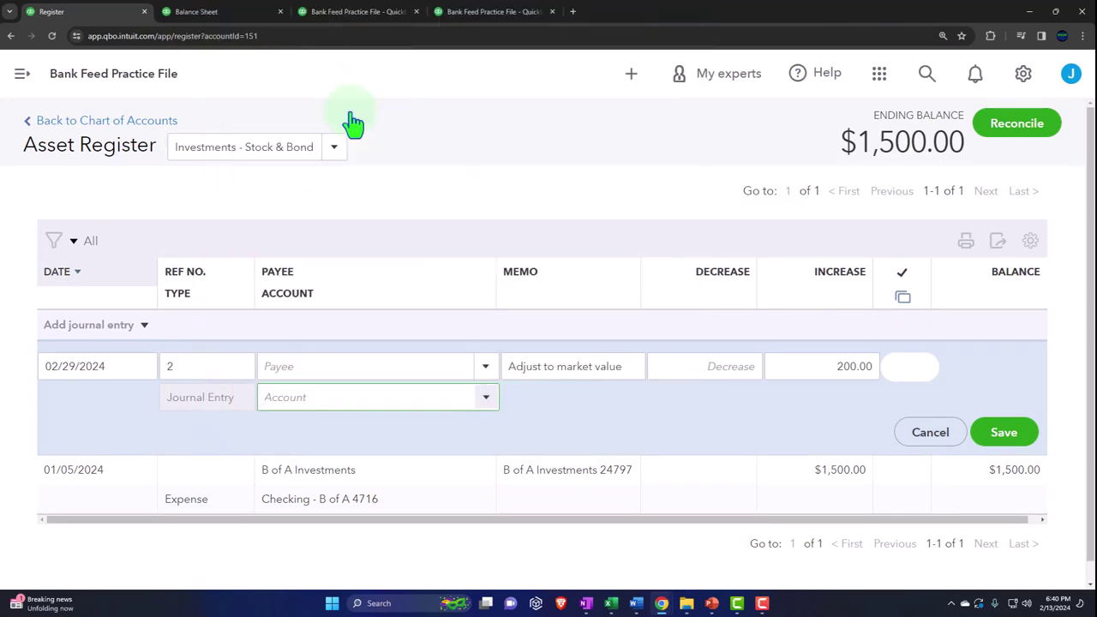
- Set up an Other Income, Other Investment Income account named B of A Unrealized Gain Loss
{"action": "left_click", "coordinate": [441, 124]}
{"action": "scroll", "coordinate": [401, 249], "scroll_direction": "up", "scroll_amount": 2}
{"action": "scroll", "coordinate": [397, 270], "scroll_direction": "down", "scroll_amount": 3}
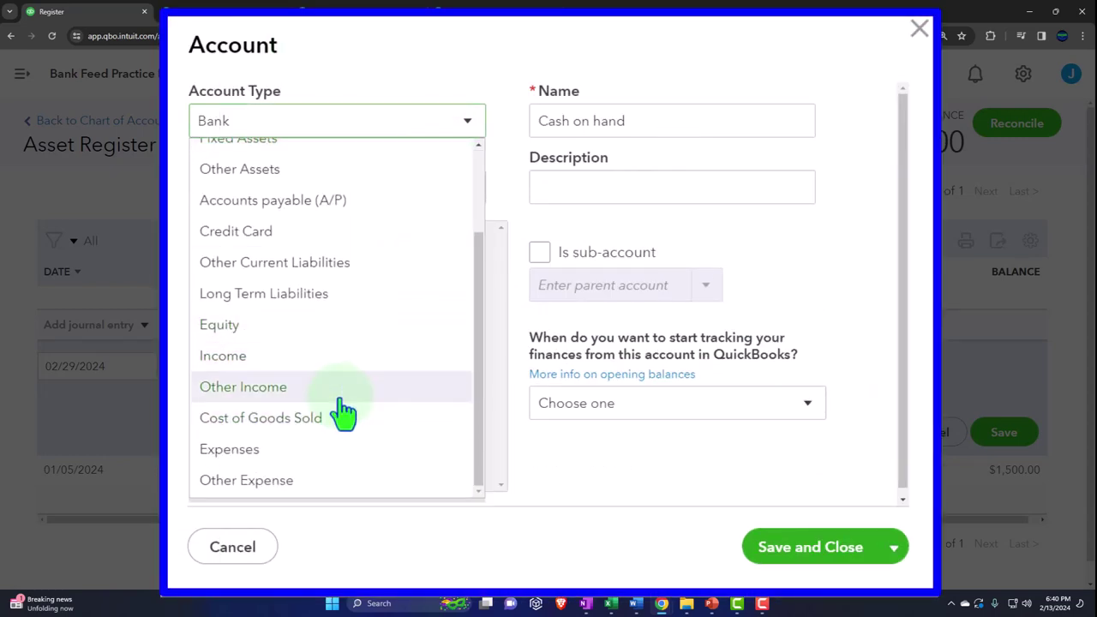
{"action": "left_click", "coordinate": [306, 396]}
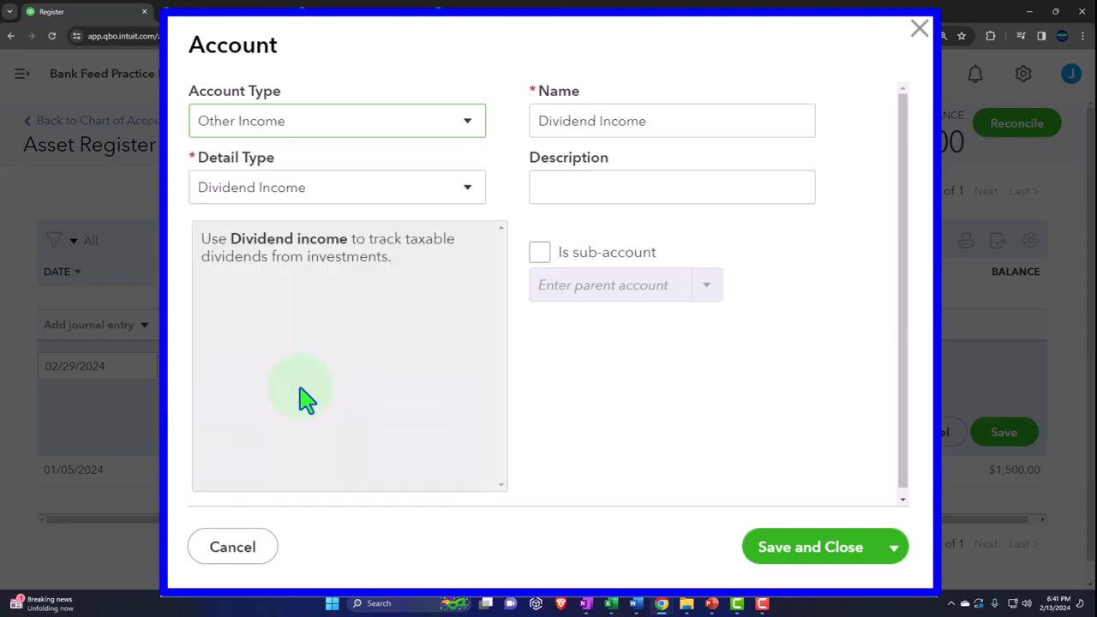
{"action": "left_click", "coordinate": [373, 189]}
{"action": "left_click", "coordinate": [337, 322]}
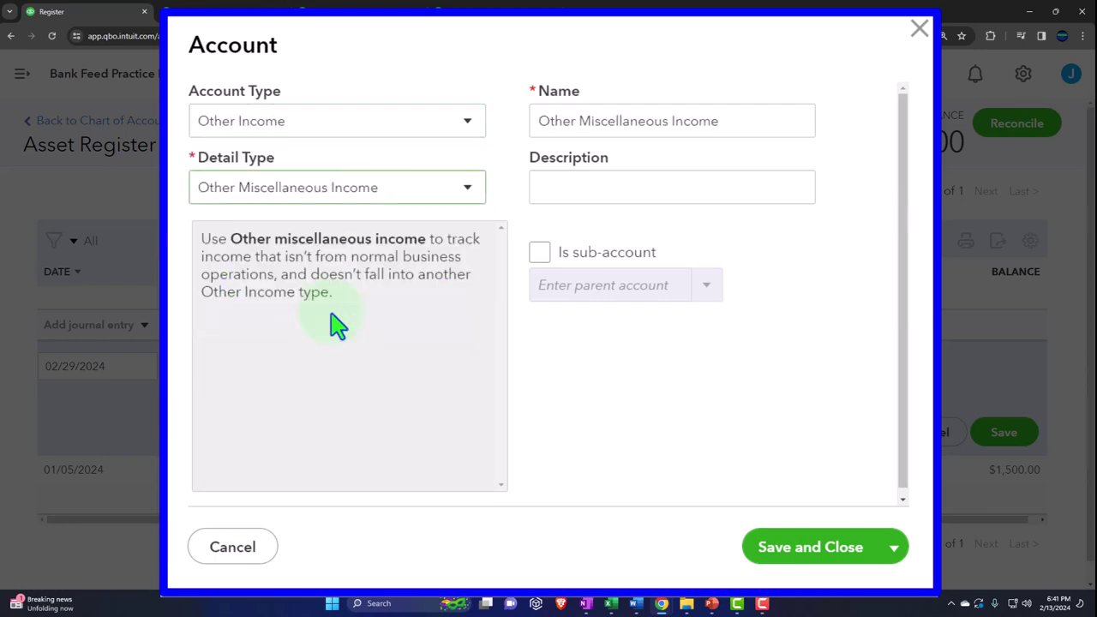
{"action": "left_click", "coordinate": [392, 195]}
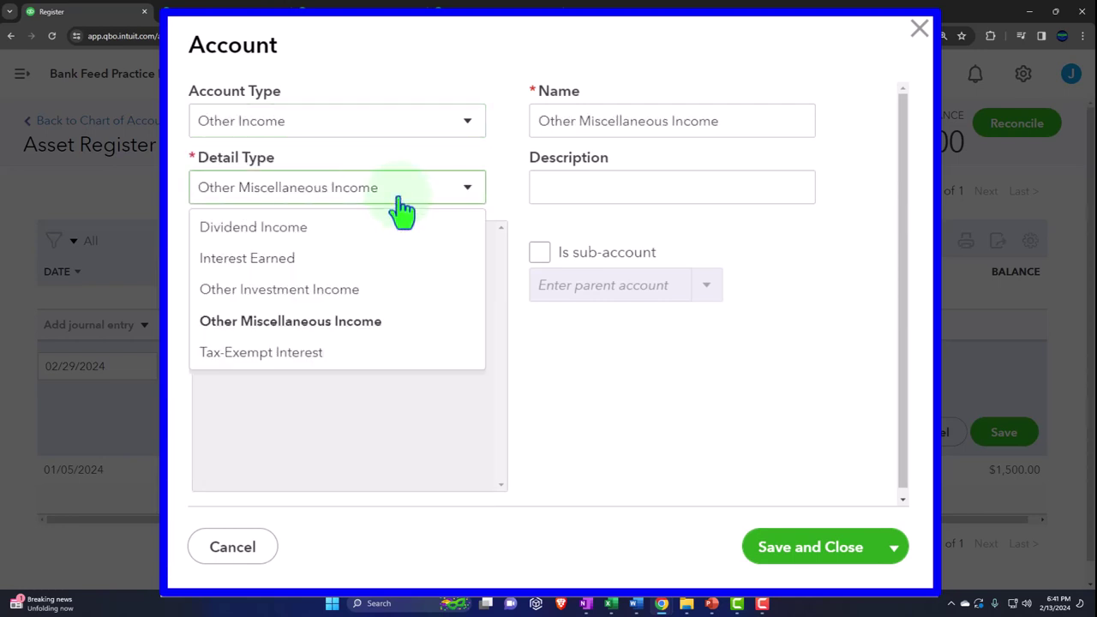
{"action": "left_click", "coordinate": [360, 290]}
{"action": "left_click_drag", "start_coordinate": [751, 117], "coordinate": [509, 111]}
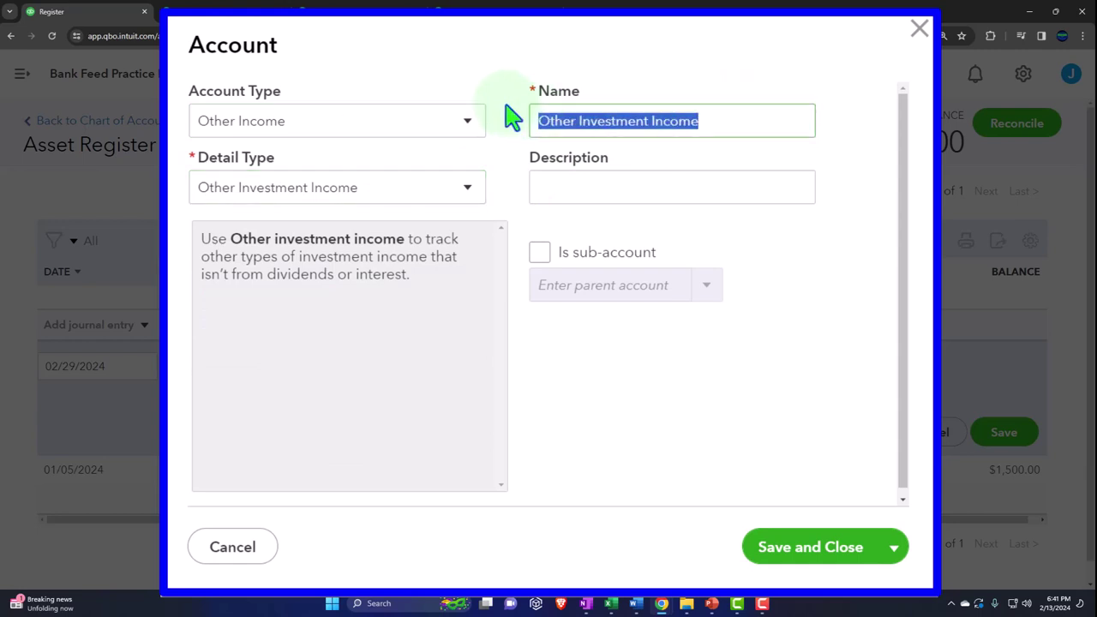
{"action": "type", "text": "Un"}
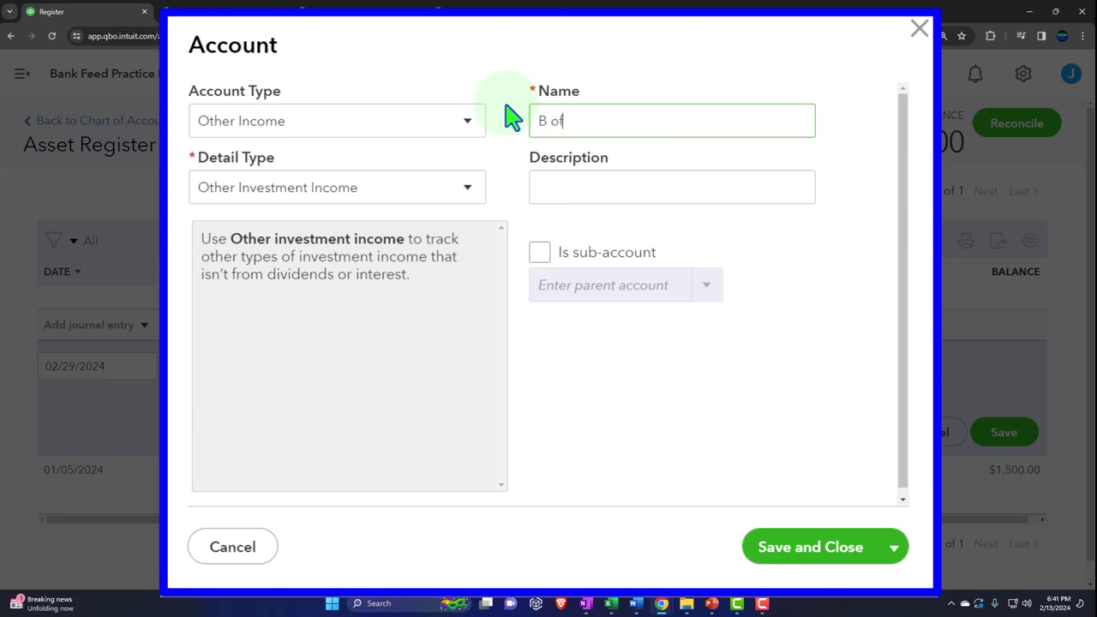
{"action": "type", "text": "nrealized Gain Loss"}
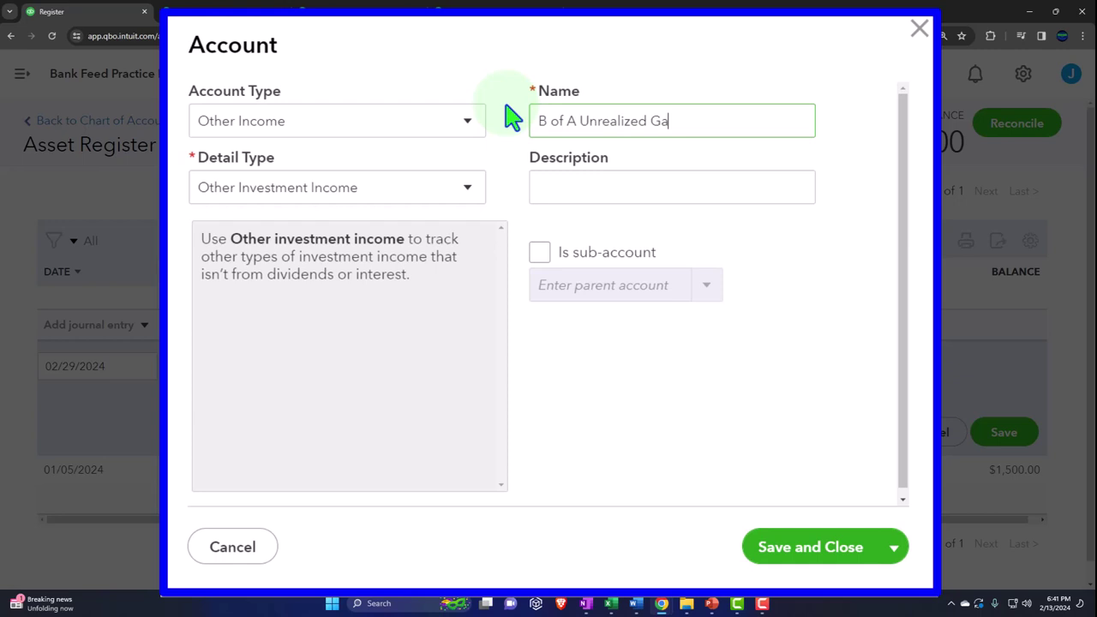
- Make it a sub-account of Unrealized Gain / Loss, save it, and record the $200 entry
{"action": "left_click", "coordinate": [541, 256]}
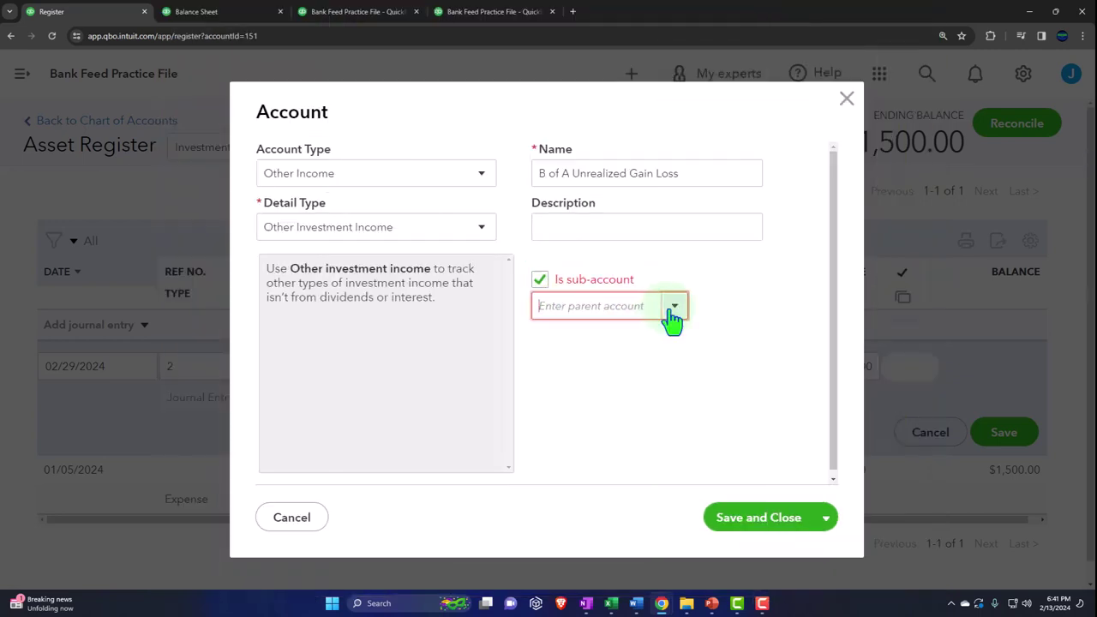
{"action": "left_click", "coordinate": [672, 308]}
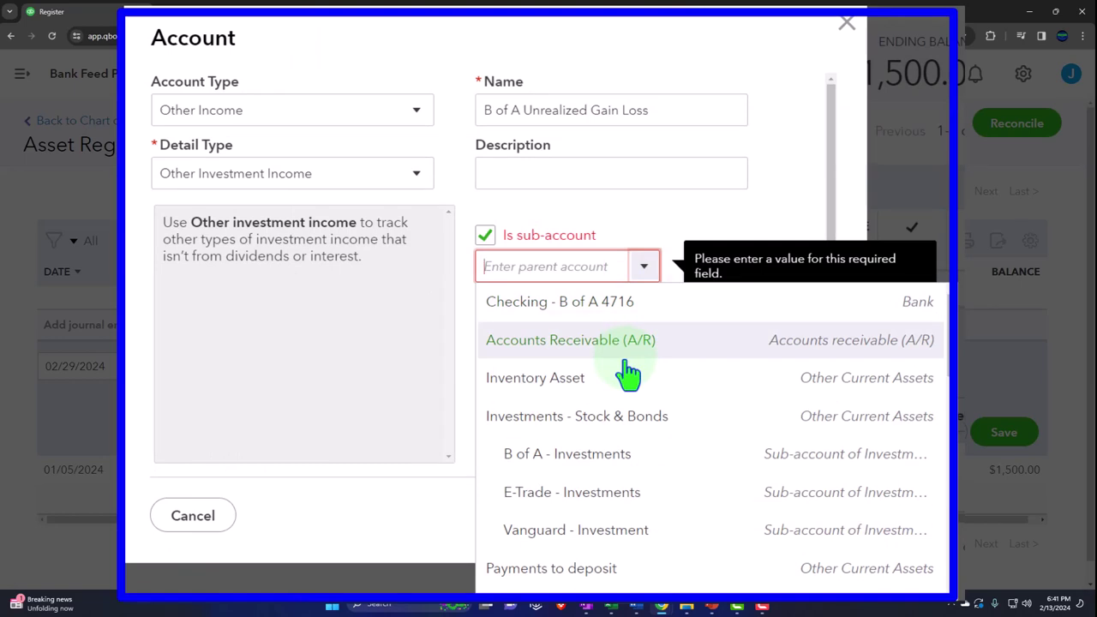
{"action": "type", "text": "Unrealized Gain / Loss"}
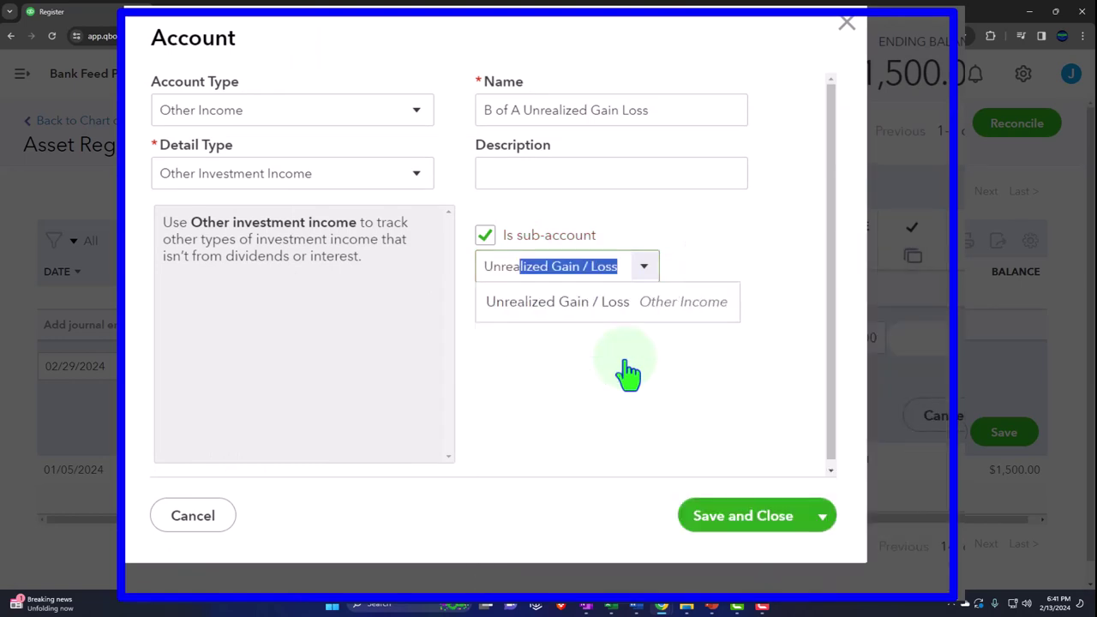
{"action": "left_click", "coordinate": [597, 314]}
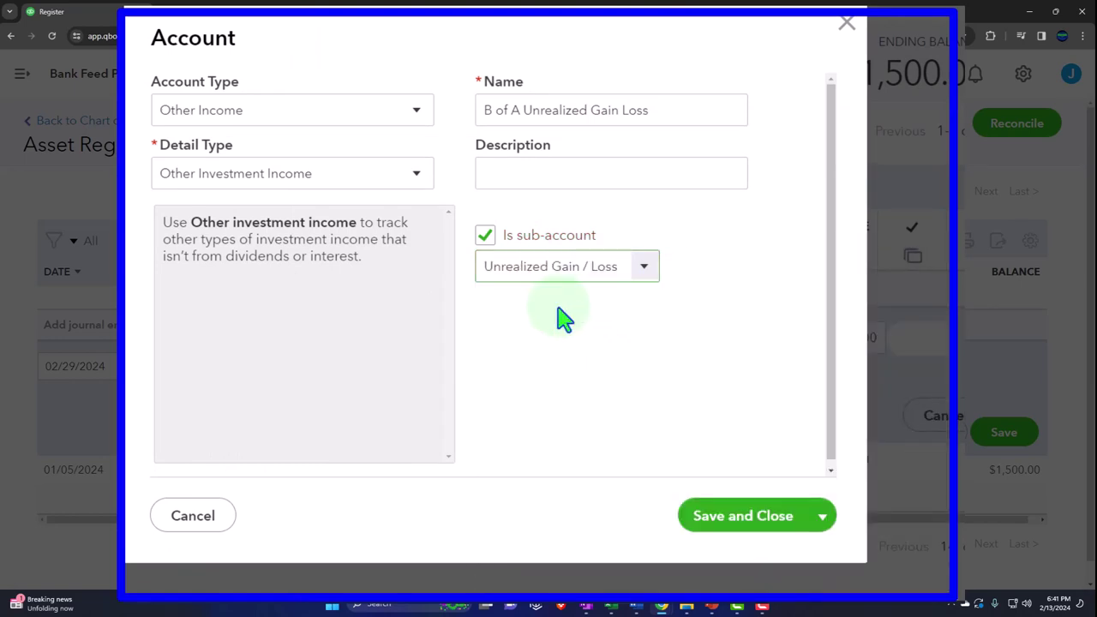
{"action": "left_click", "coordinate": [710, 521]}
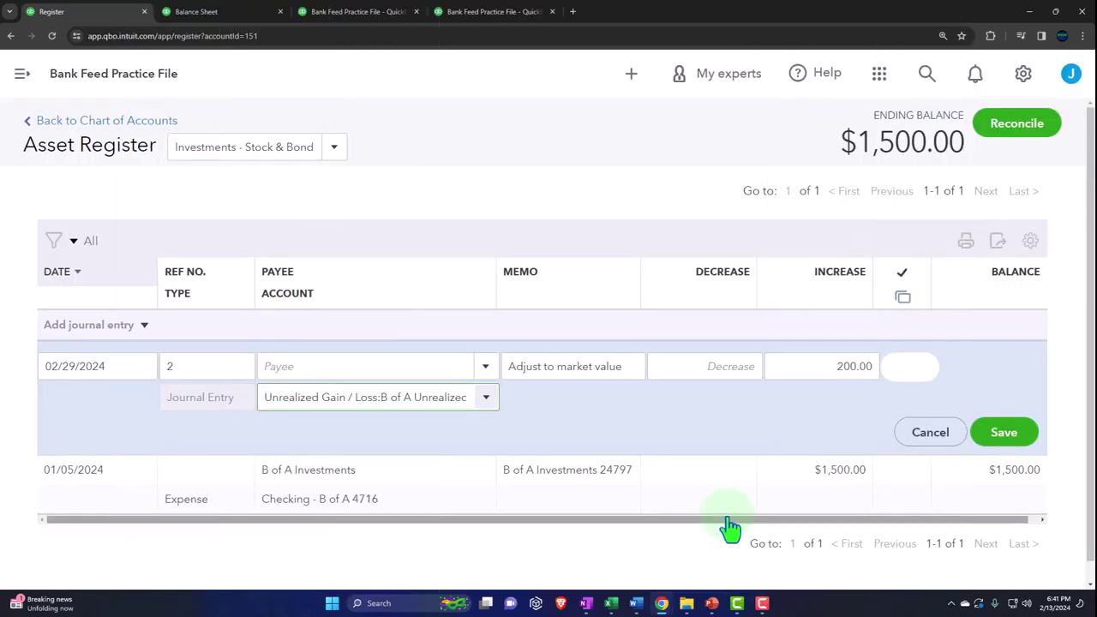
{"action": "left_click", "coordinate": [989, 449]}
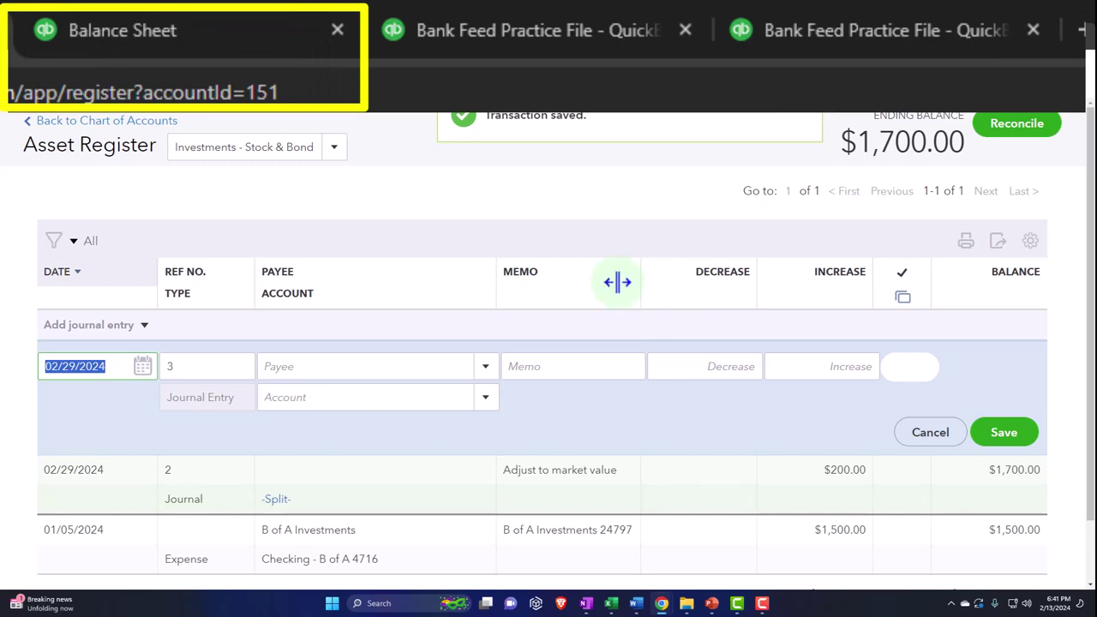
- Review the Balance Sheet, then rerun the Profit and Loss report
{"action": "left_click", "coordinate": [123, 35]}
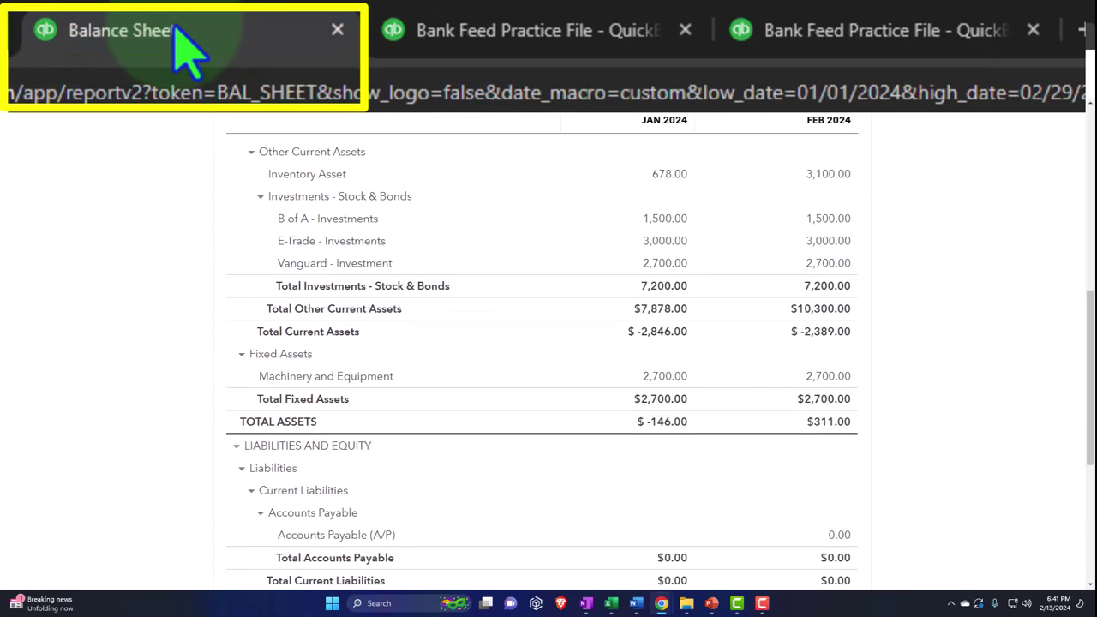
{"action": "scroll", "coordinate": [514, 359], "scroll_direction": "up", "scroll_amount": 10}
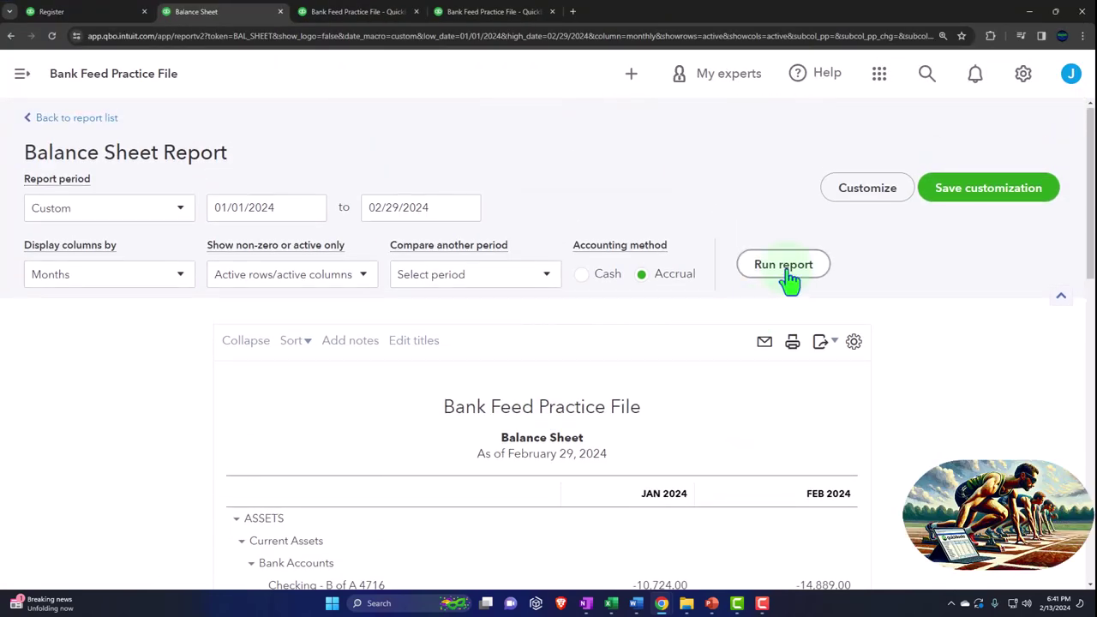
{"action": "scroll", "coordinate": [528, 333], "scroll_direction": "down", "scroll_amount": 3}
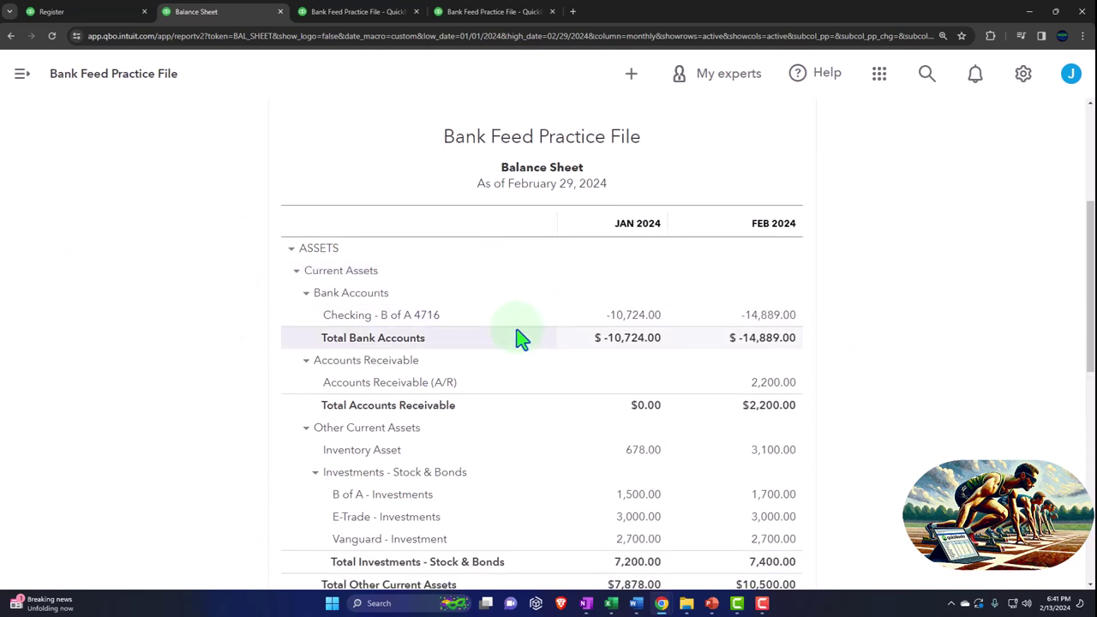
{"action": "scroll", "coordinate": [519, 342], "scroll_direction": "down", "scroll_amount": 3}
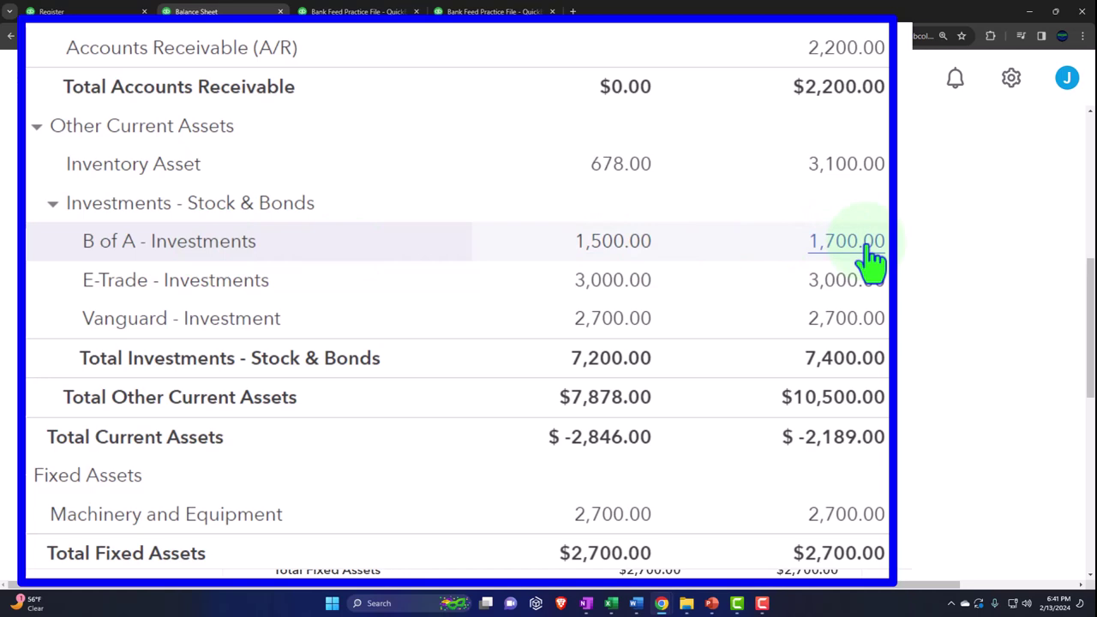
{"action": "left_click", "coordinate": [357, 11]}
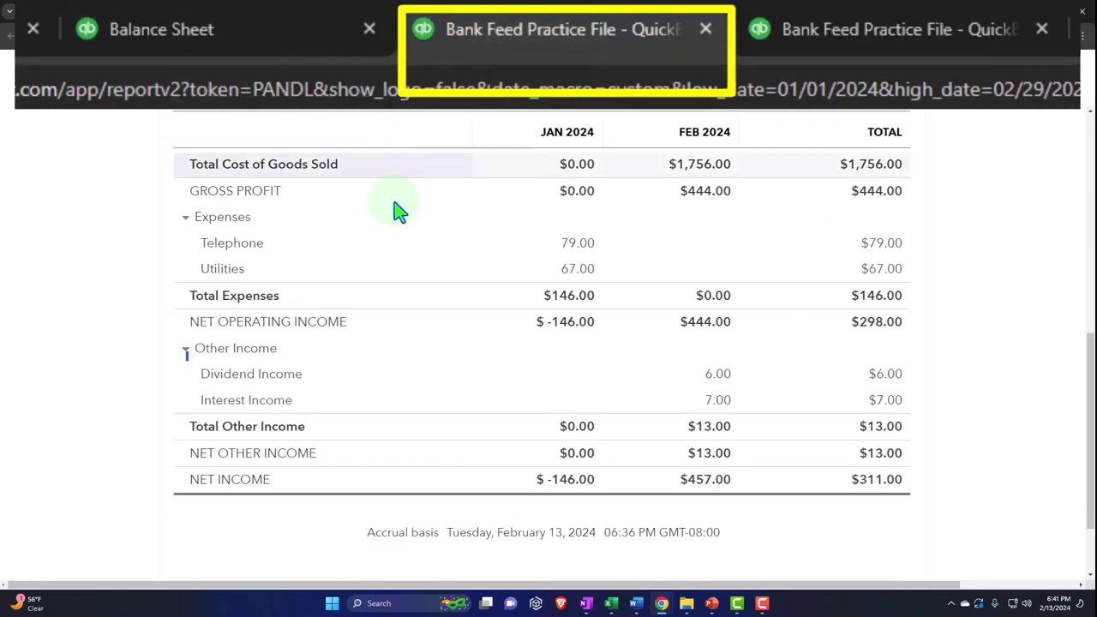
{"action": "scroll", "coordinate": [480, 369], "scroll_direction": "up", "scroll_amount": 3}
{"action": "left_click", "coordinate": [911, 240]}
{"action": "scroll", "coordinate": [694, 338], "scroll_direction": "down", "scroll_amount": 3}
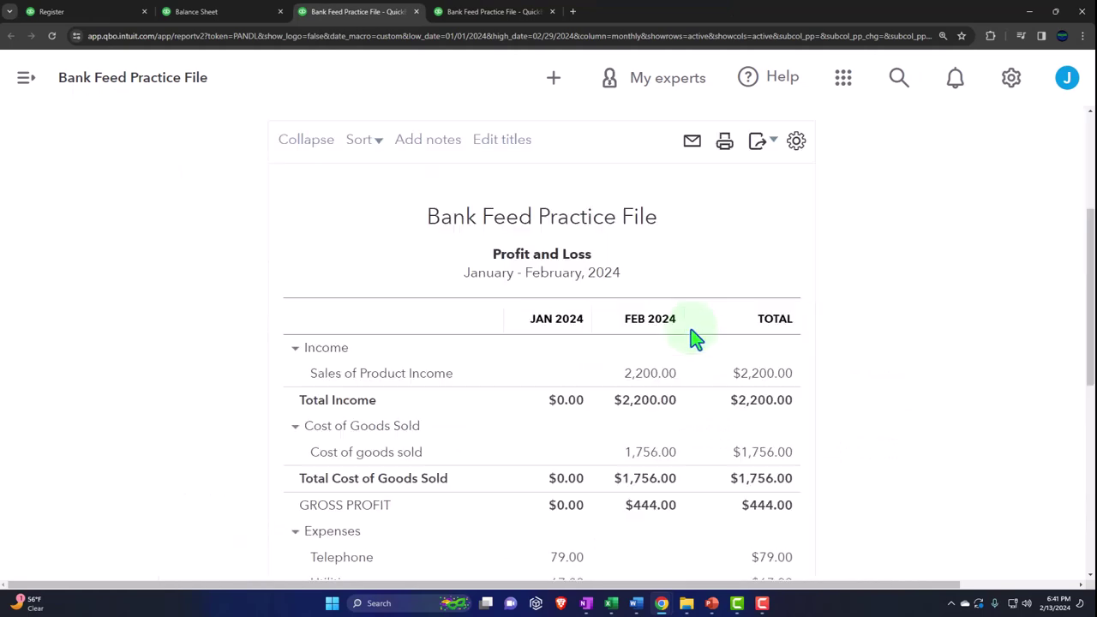
{"action": "scroll", "coordinate": [763, 421], "scroll_direction": "down", "scroll_amount": 3}
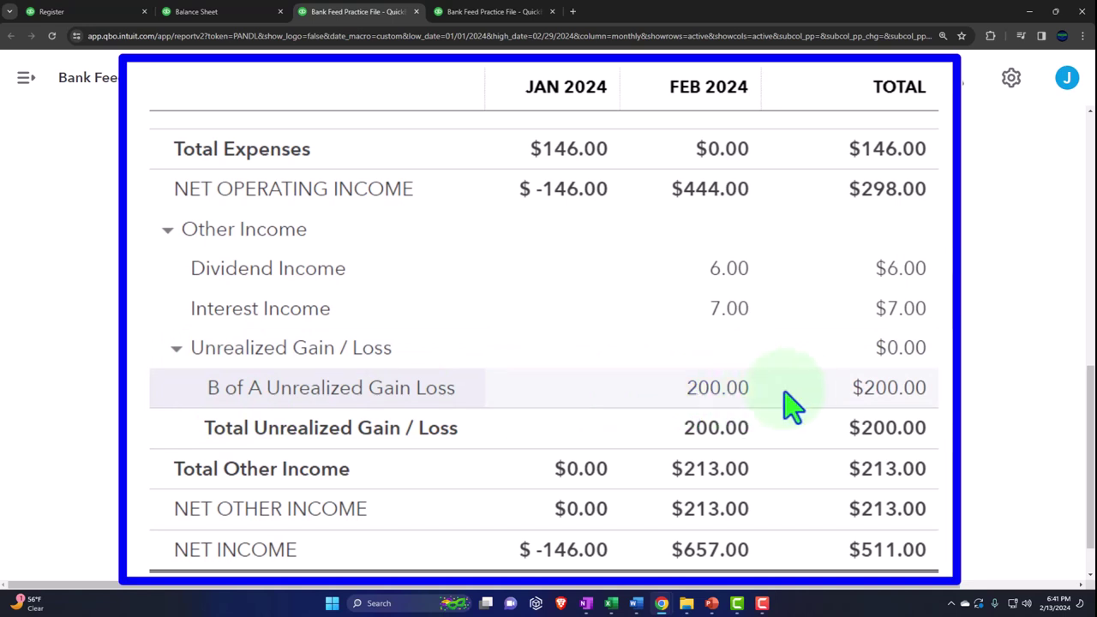
- Drill into the $200.00 unrealized gain total to open Journal Entry #2
{"action": "left_click", "coordinate": [909, 390]}
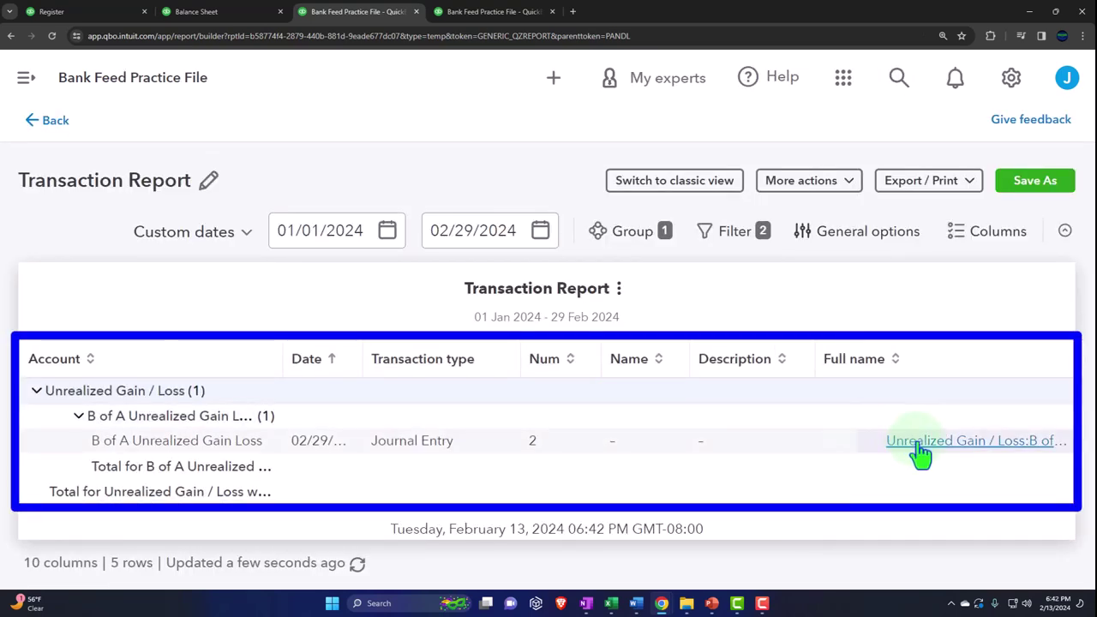
{"action": "left_click", "coordinate": [919, 444]}
{"action": "left_click", "coordinate": [896, 106]}
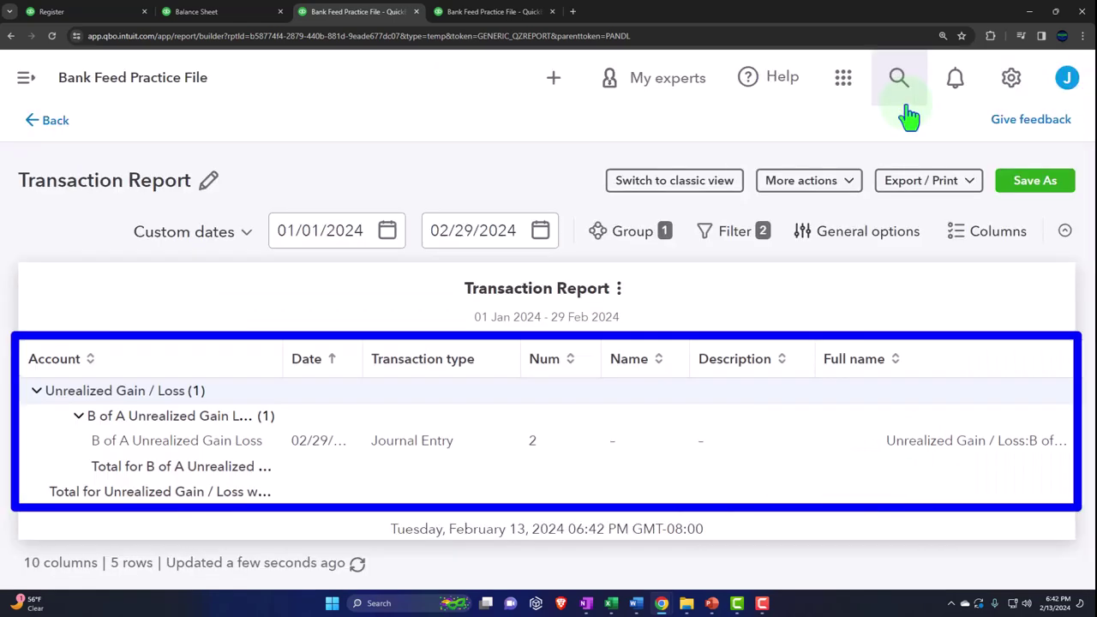
{"action": "left_click_drag", "start_coordinate": [644, 502], "coordinate": [686, 506]}
{"action": "key", "text": "ctrl+minus"}
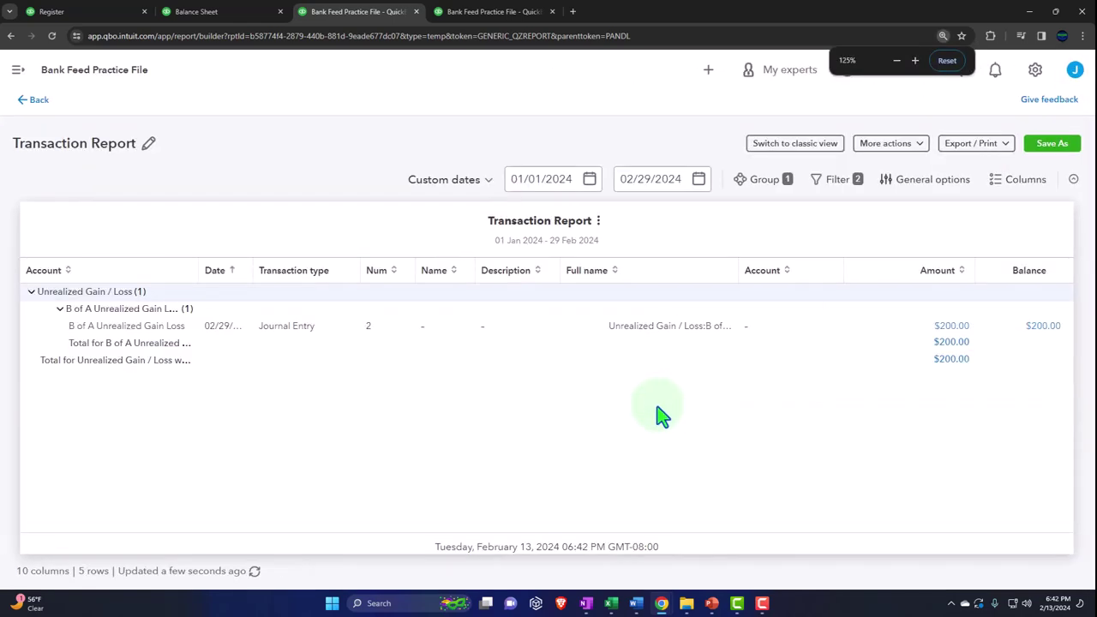
{"action": "left_click", "coordinate": [942, 328]}
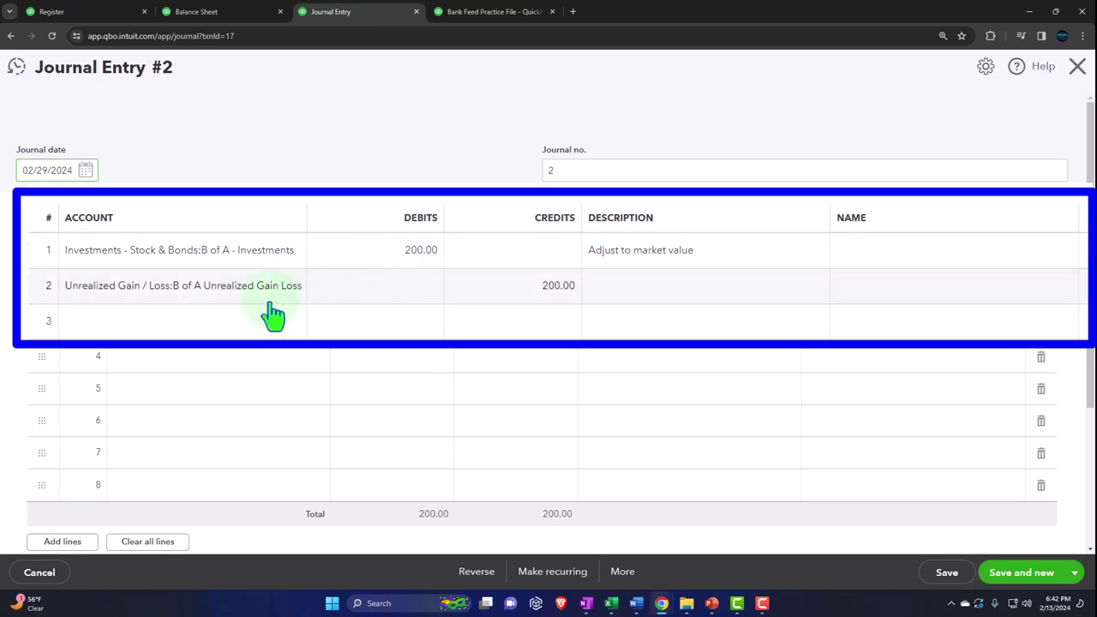
- Cut the unrealized gain credit to 195.00, add a 5.00 Dividend Income credit line, and save and close
{"action": "left_click", "coordinate": [227, 302]}
{"action": "key", "text": "Tab"}
{"action": "key", "text": "Tab"}
{"action": "key", "text": "Tab"}
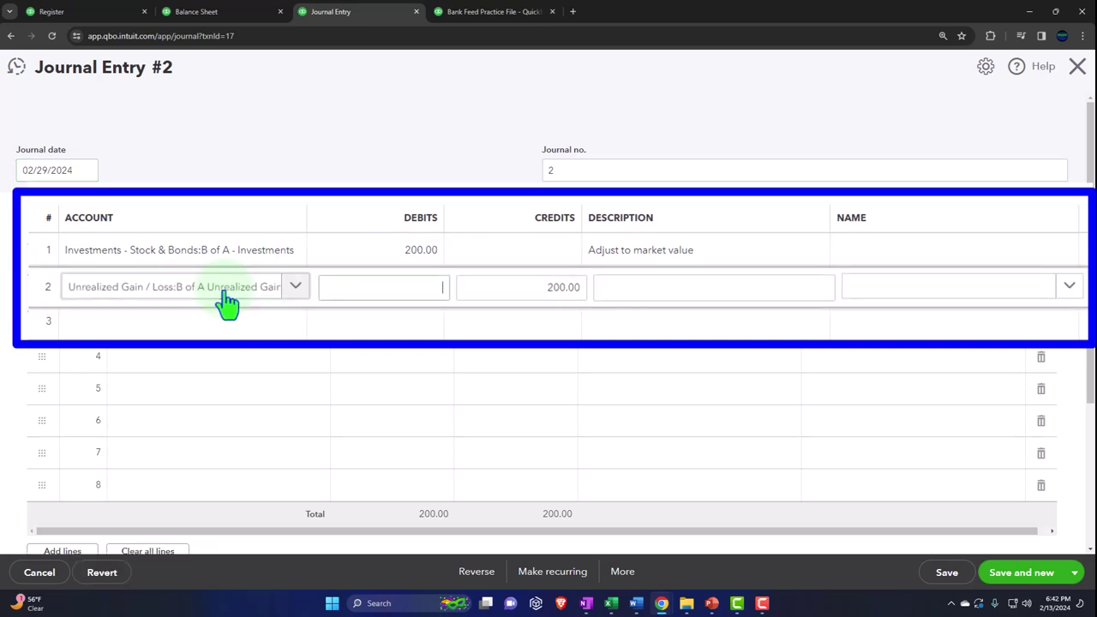
{"action": "left_click", "coordinate": [505, 290]}
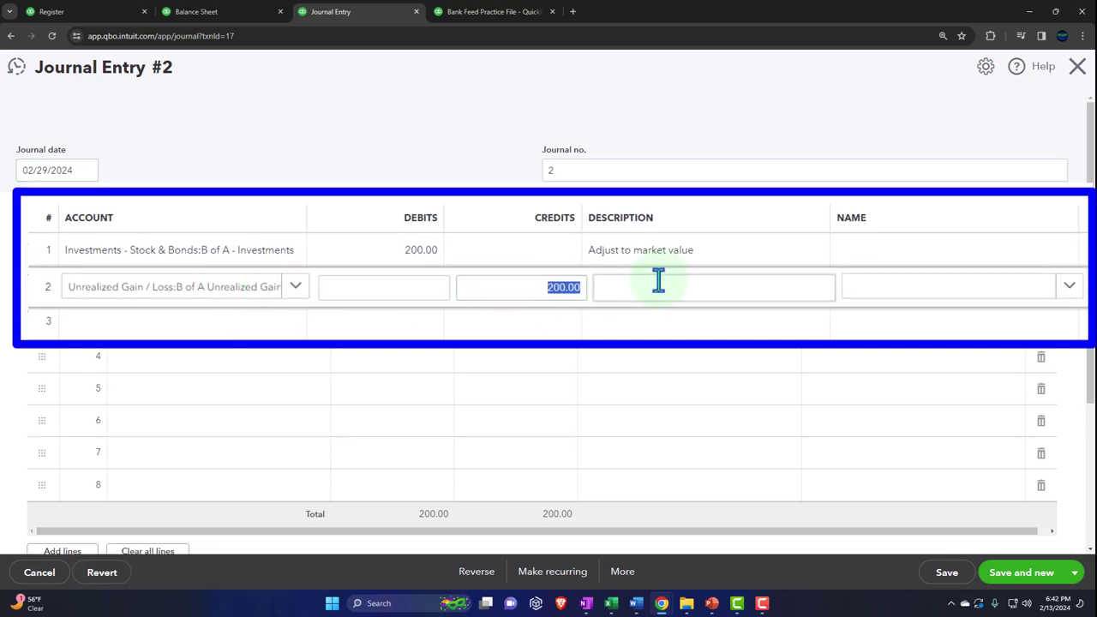
{"action": "type", "text": "1"}
{"action": "key", "text": "Tab"}
{"action": "key", "text": "Tab"}
{"action": "key", "text": "Tab"}
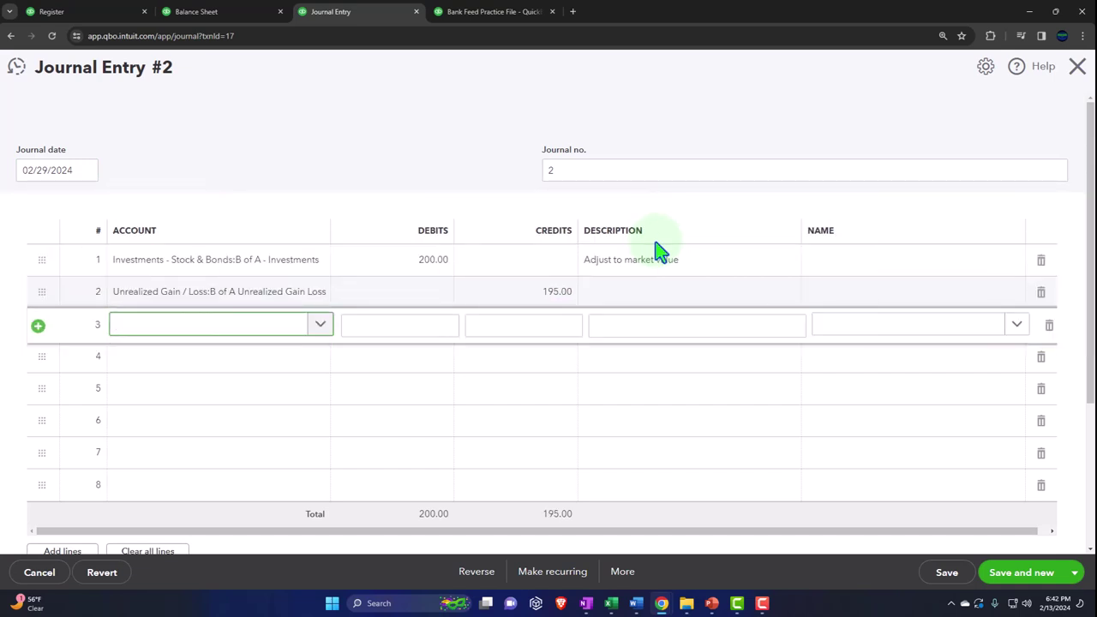
{"action": "type", "text": "Div"}
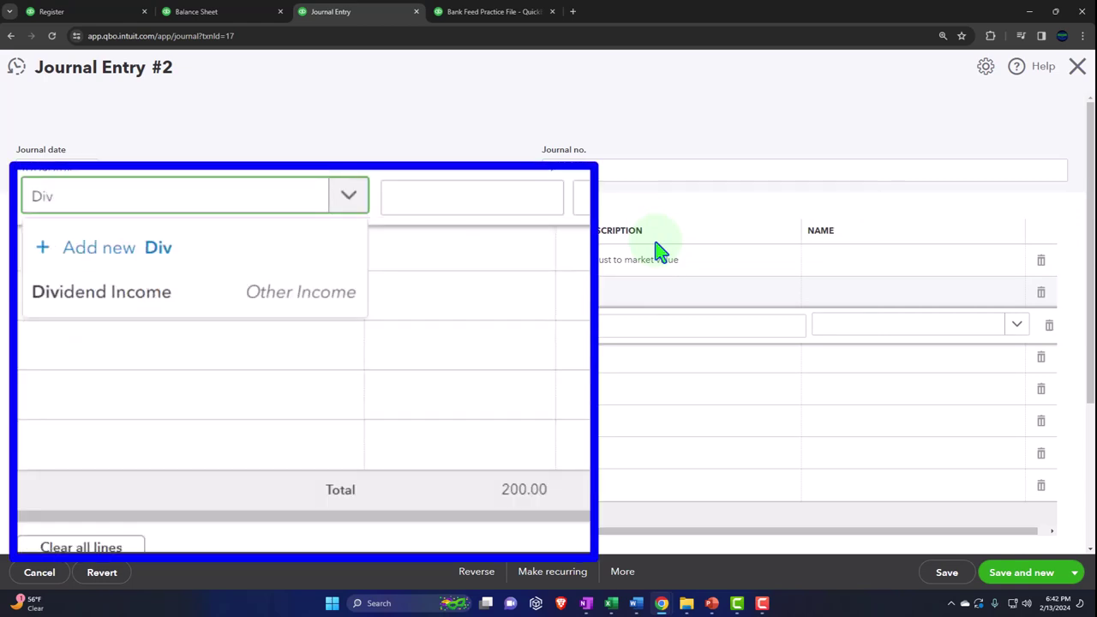
{"action": "key", "text": "Down"}
{"action": "key", "text": "Tab"}
{"action": "key", "text": "Tab"}
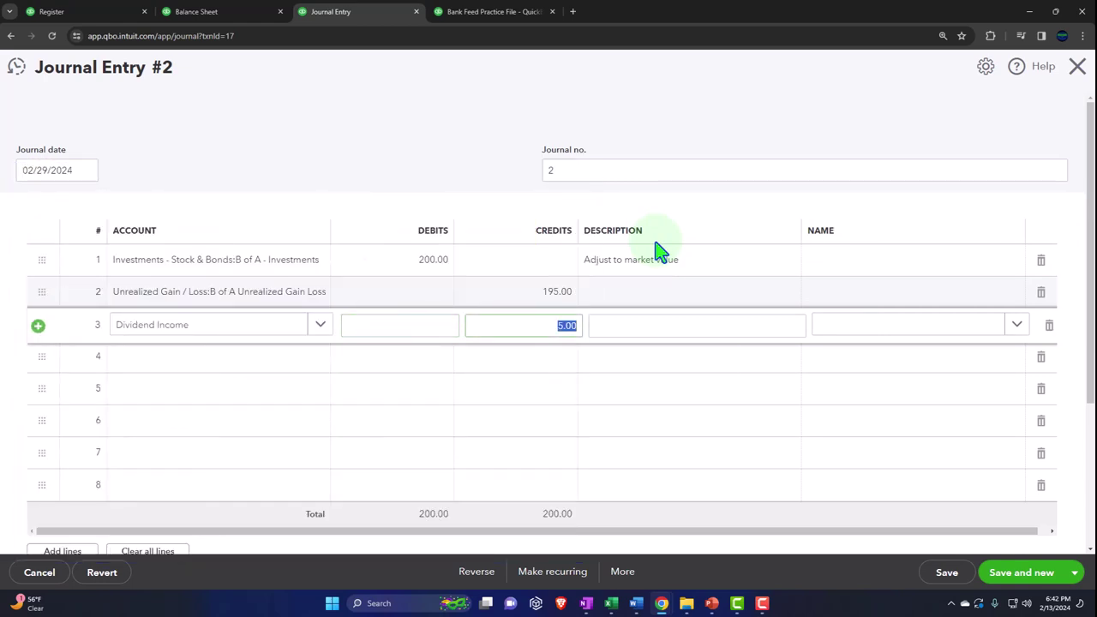
{"action": "key", "text": "Tab"}
{"action": "key", "text": "Tab"}
{"action": "key", "text": "Tab"}
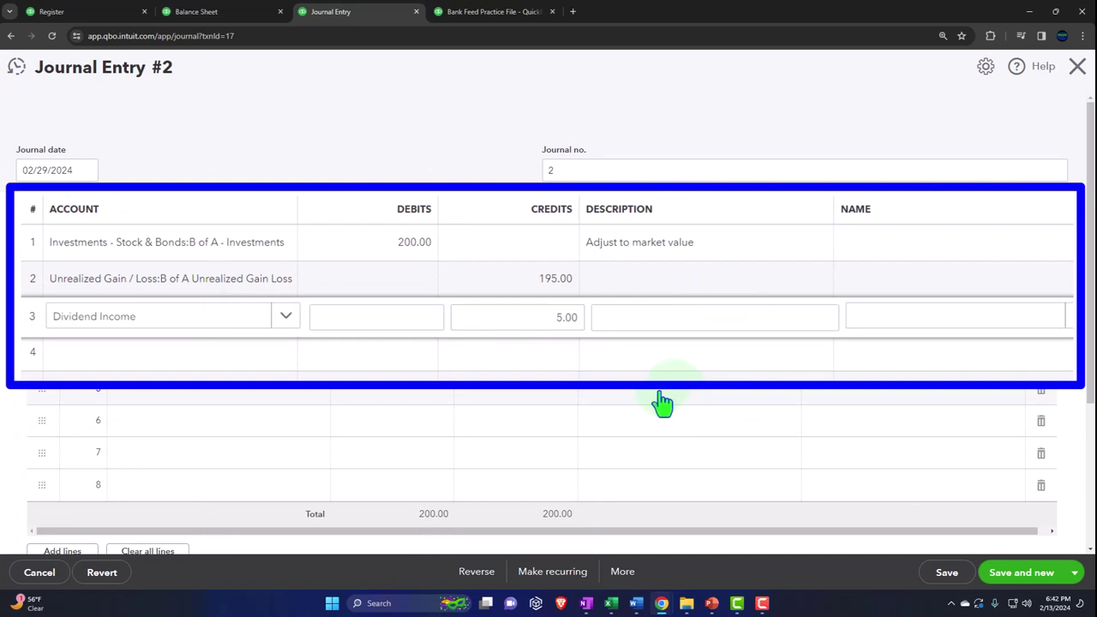
{"action": "key", "text": "Tab"}
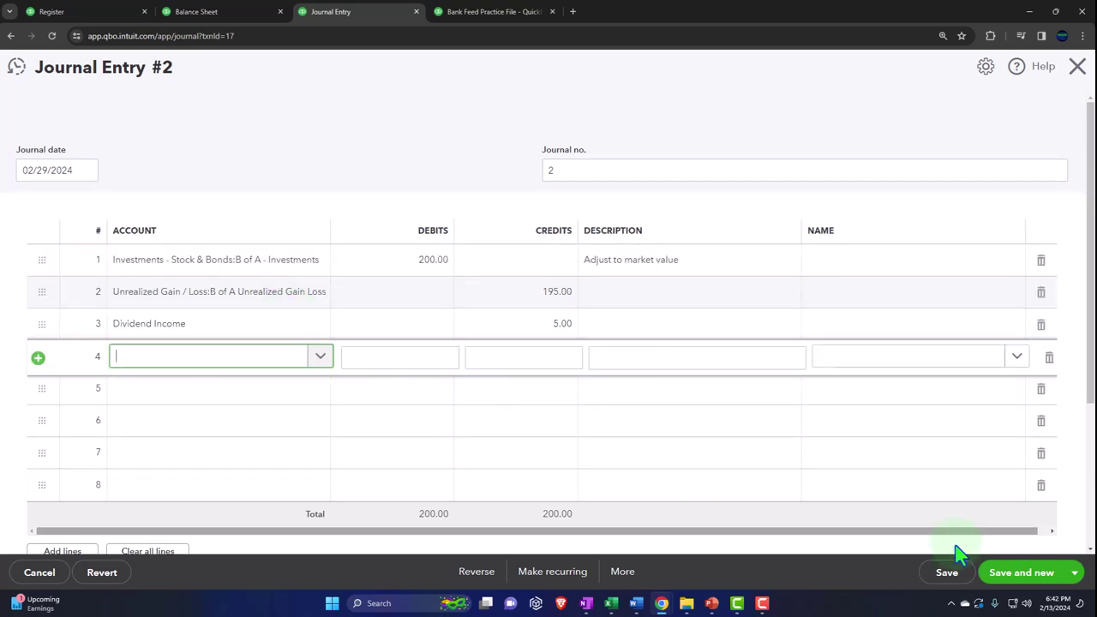
{"action": "left_click", "coordinate": [1073, 572]}
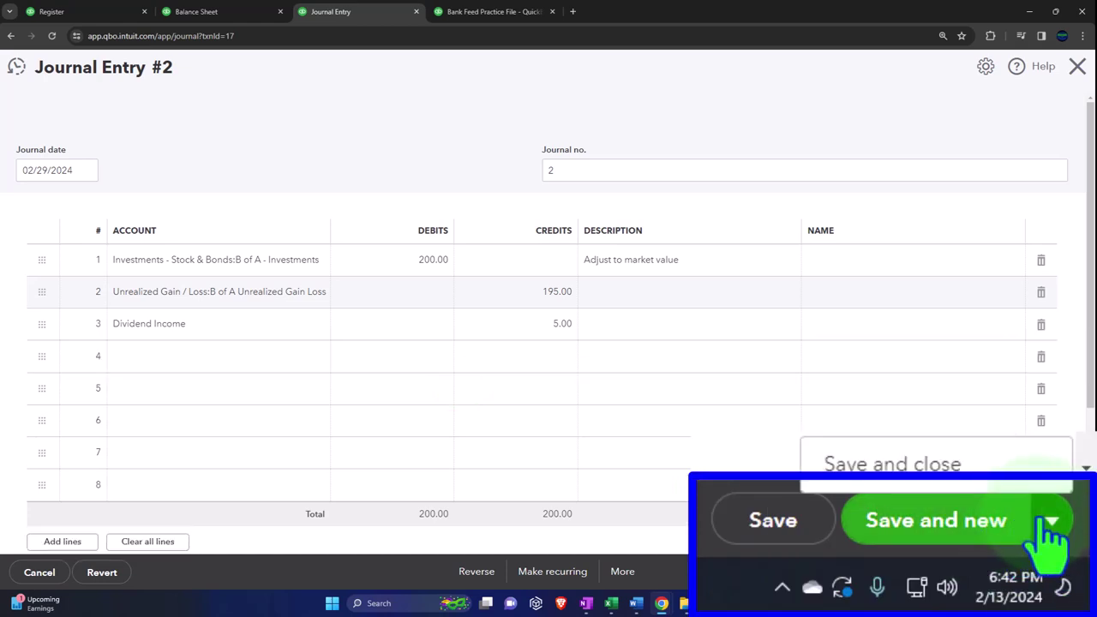
{"action": "left_click", "coordinate": [1015, 549]}
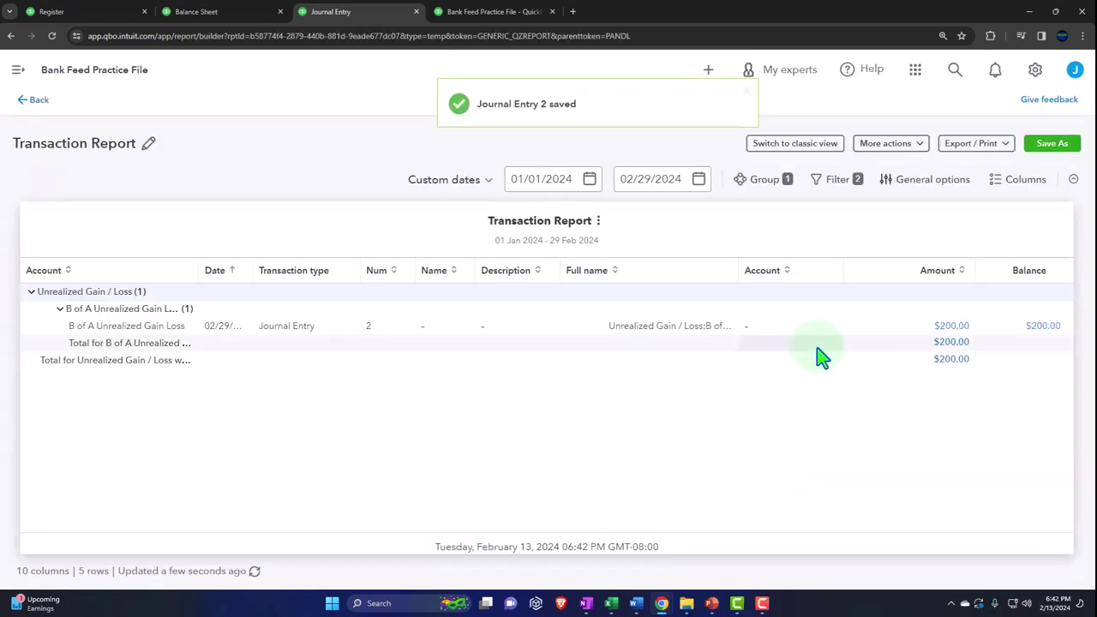
- Check the updated Profit and Loss and Balance Sheet, then return to the $1,700.00 investments register
{"action": "left_click", "coordinate": [40, 102]}
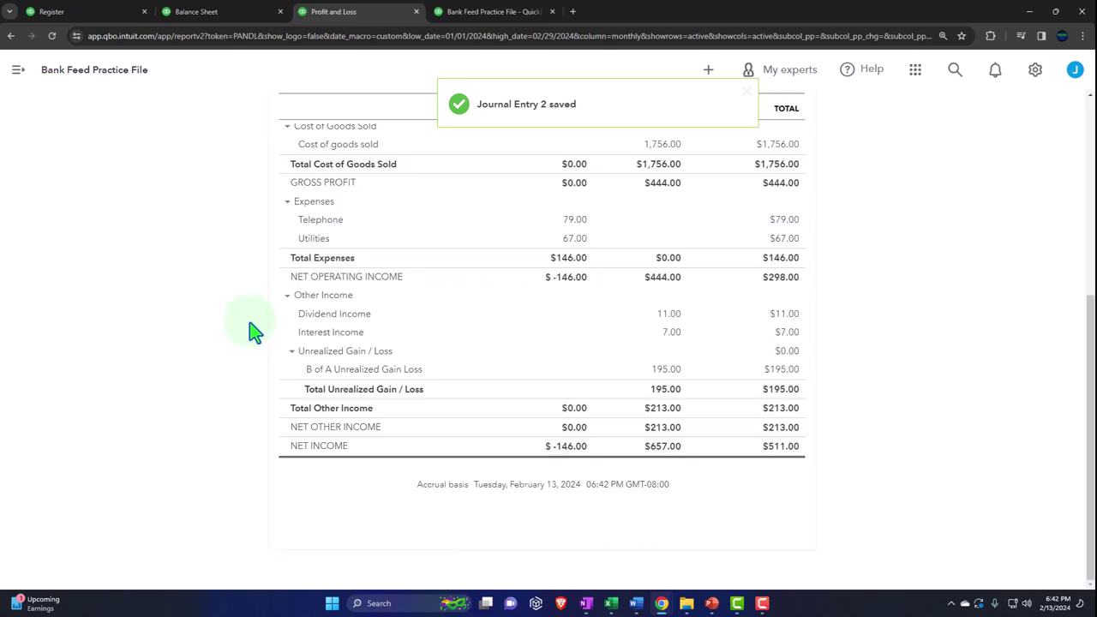
{"action": "scroll", "coordinate": [265, 343], "scroll_direction": "up", "scroll_amount": 1}
{"action": "left_click", "coordinate": [607, 49]}
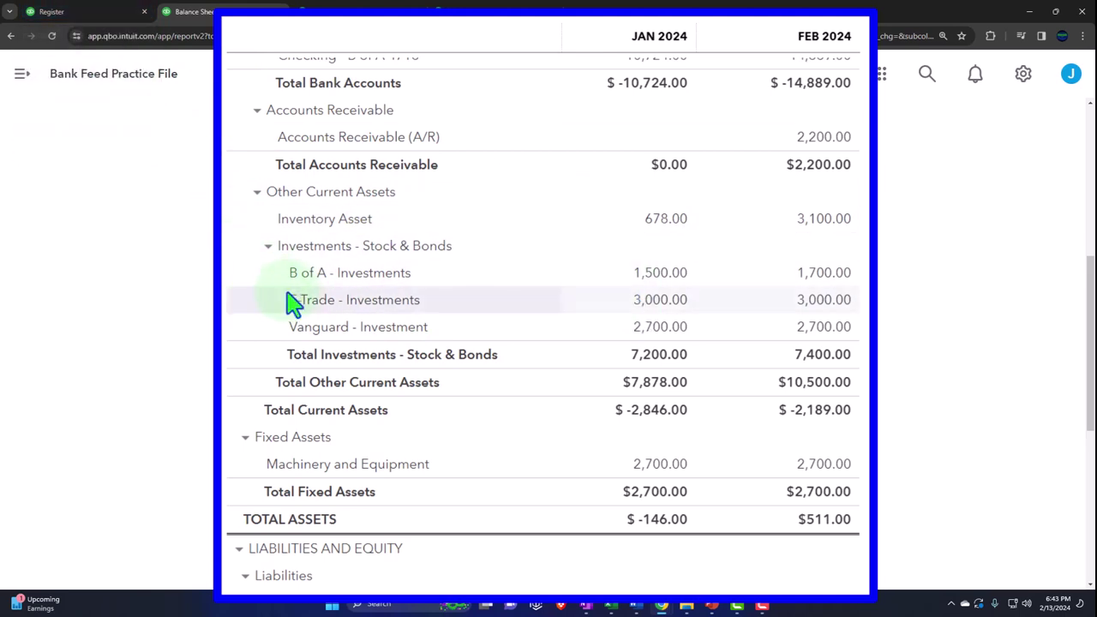
{"action": "left_click", "coordinate": [113, 15]}
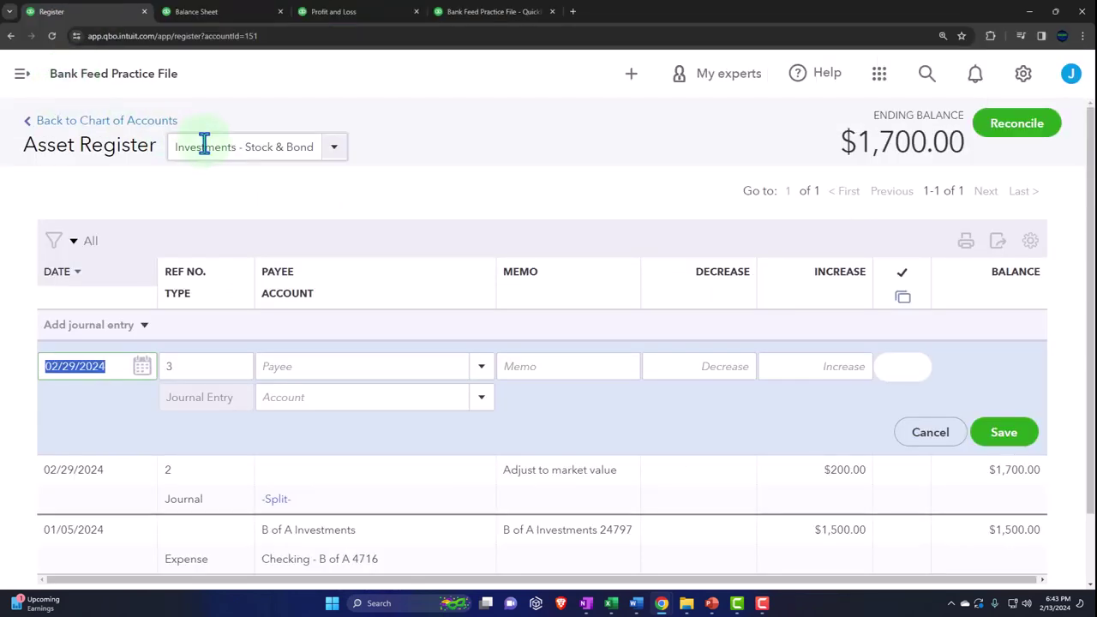
- From the chart of accounts, start a new Other Current Assets account with Investments - Other detail type
{"action": "left_click", "coordinate": [83, 120]}
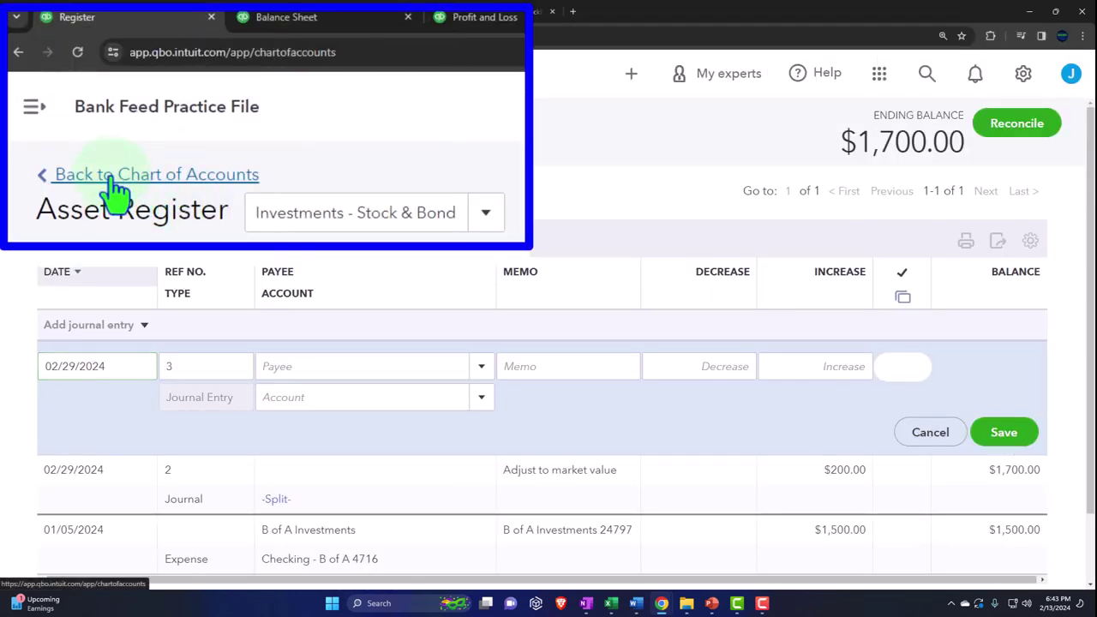
{"action": "key", "text": "ctrl+minus"}
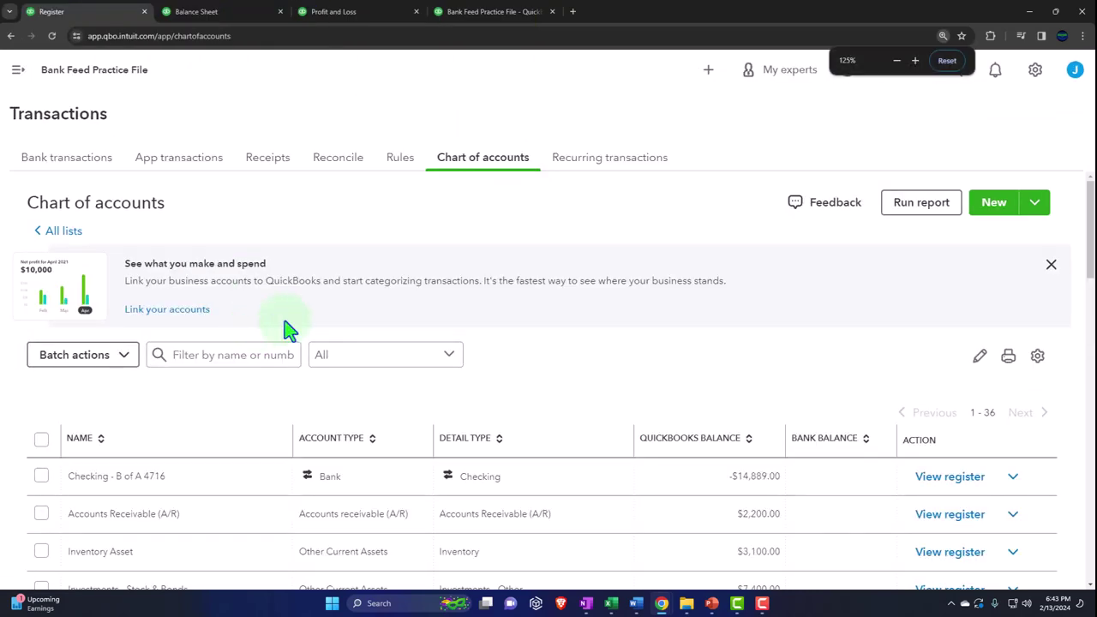
{"action": "left_click", "coordinate": [993, 204]}
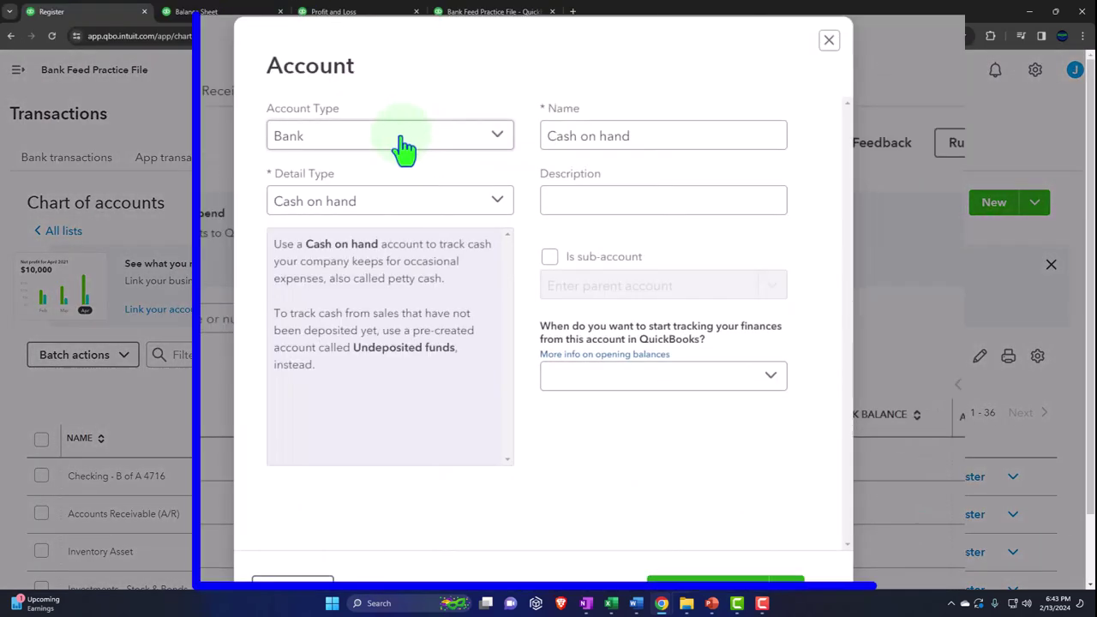
{"action": "left_click", "coordinate": [409, 189]}
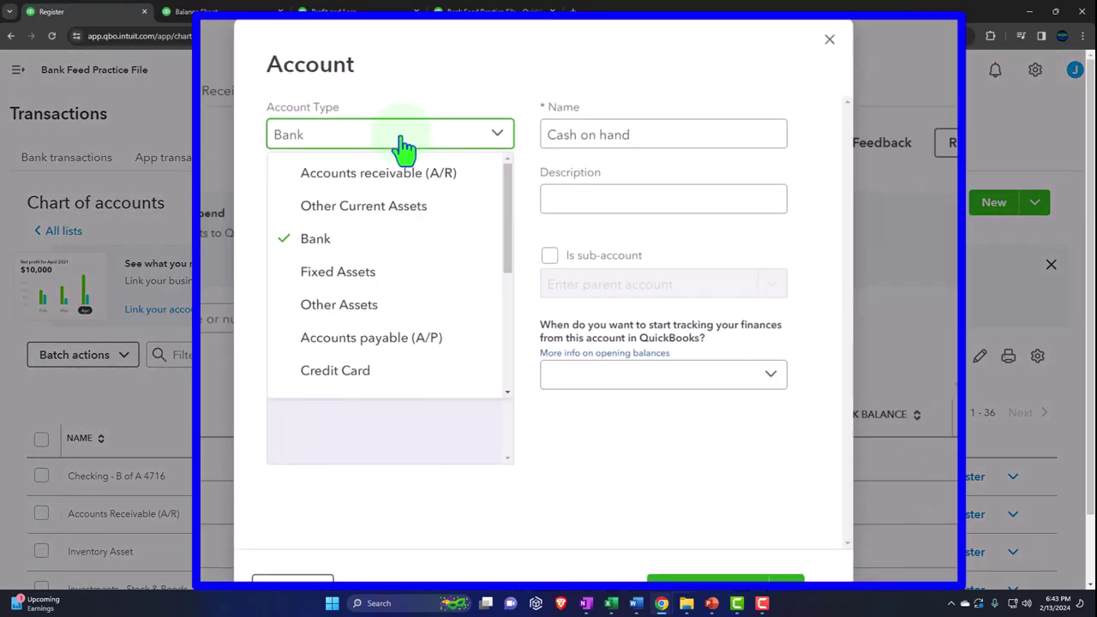
{"action": "left_click", "coordinate": [387, 206]}
{"action": "left_click", "coordinate": [394, 205]}
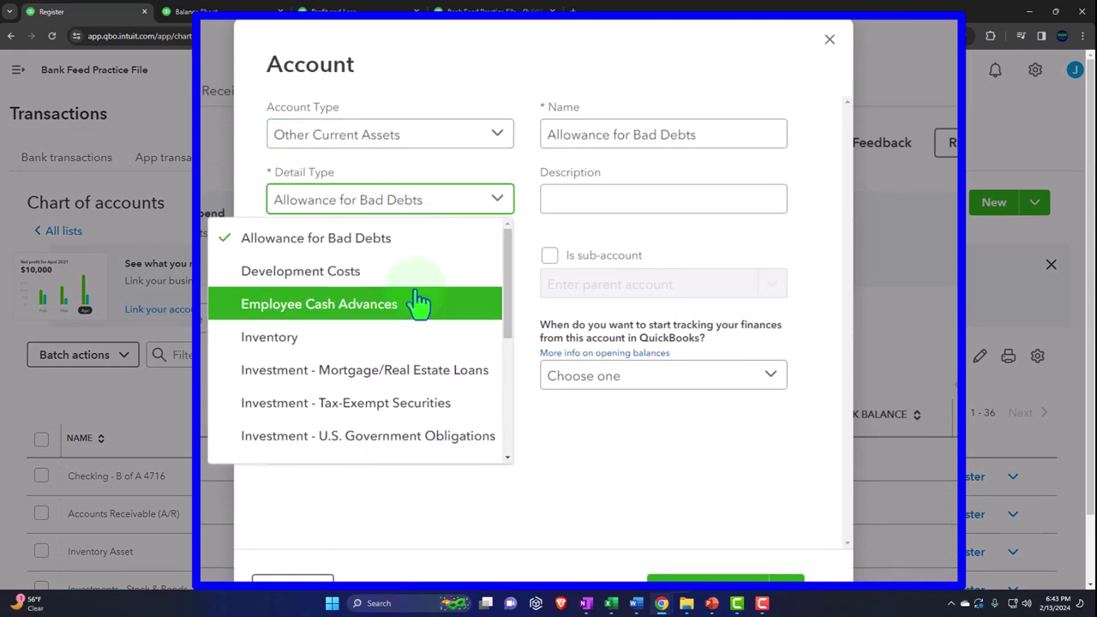
{"action": "scroll", "coordinate": [419, 302], "scroll_direction": "down", "scroll_amount": 4}
{"action": "left_click", "coordinate": [394, 335]}
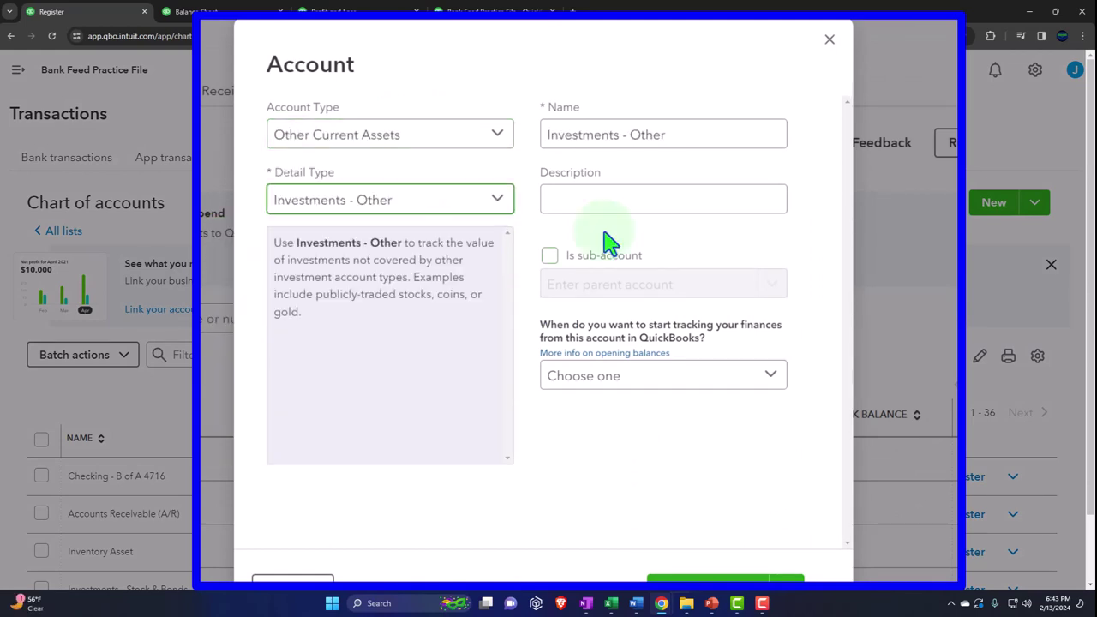
- Name it E-Trade Unrealized Gain & Loss BS, nest it under E-Trade - Investments, and save
{"action": "left_click", "coordinate": [668, 133]}
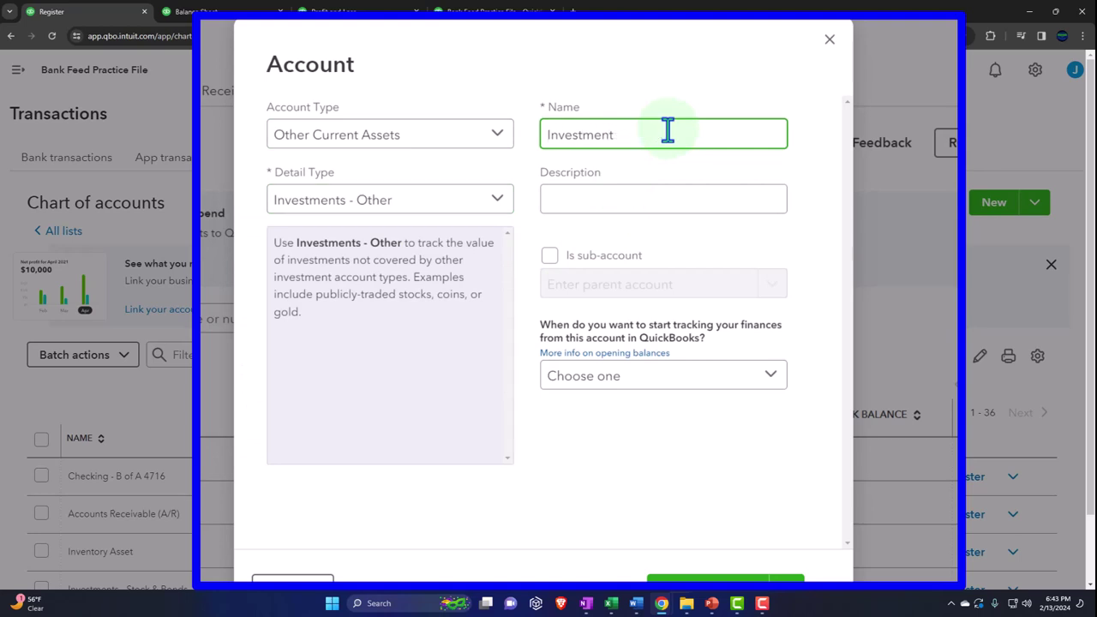
{"action": "key", "text": "Home"}
{"action": "type", "text": "E-Trade"}
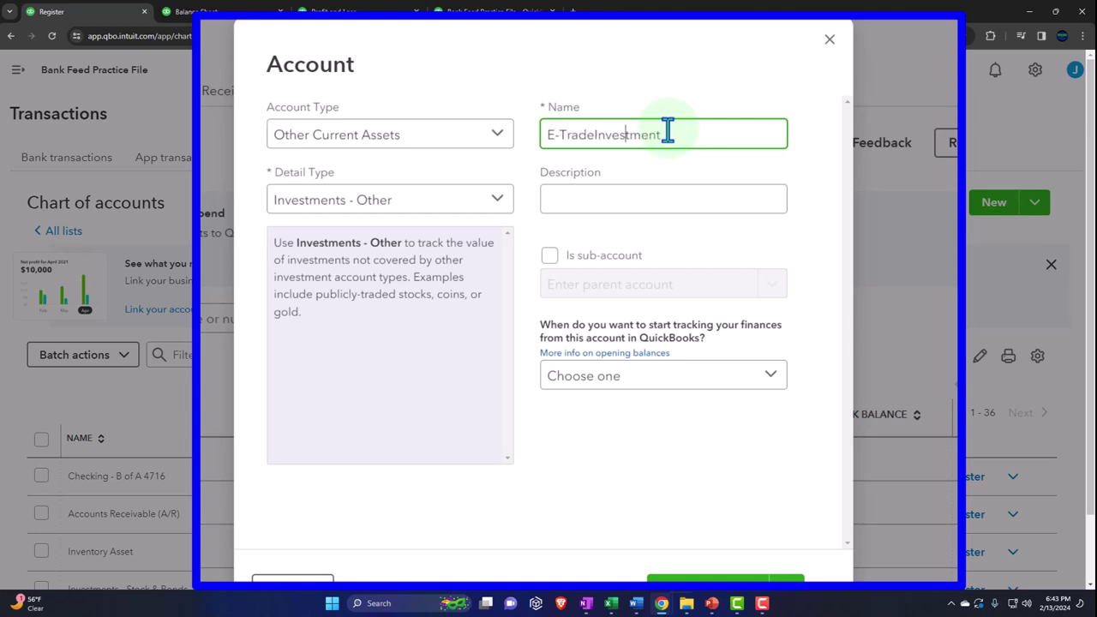
{"action": "key", "text": "BackSpace"}
{"action": "key", "text": "BackSpace"}
{"action": "key", "text": "BackSpace"}
{"action": "key", "text": "BackSpace"}
{"action": "key", "text": "BackSpace"}
{"action": "key", "text": "BackSpace"}
{"action": "key", "text": "BackSpace"}
{"action": "key", "text": "BackSpace"}
{"action": "type", "text": "Unrealized Gain & Loss BS"}
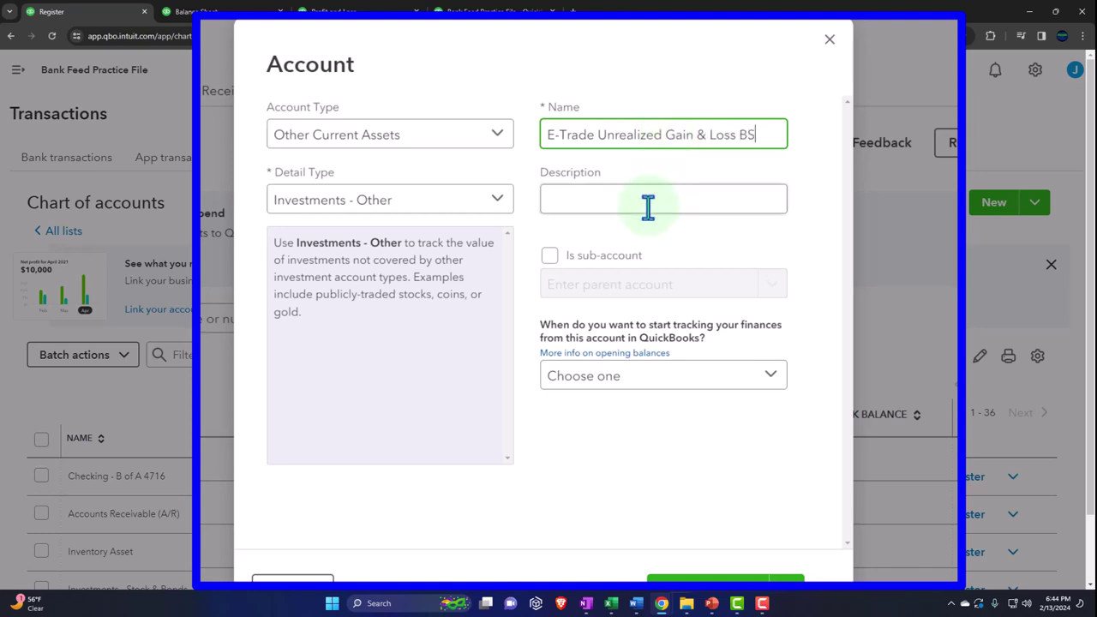
{"action": "left_click", "coordinate": [550, 257]}
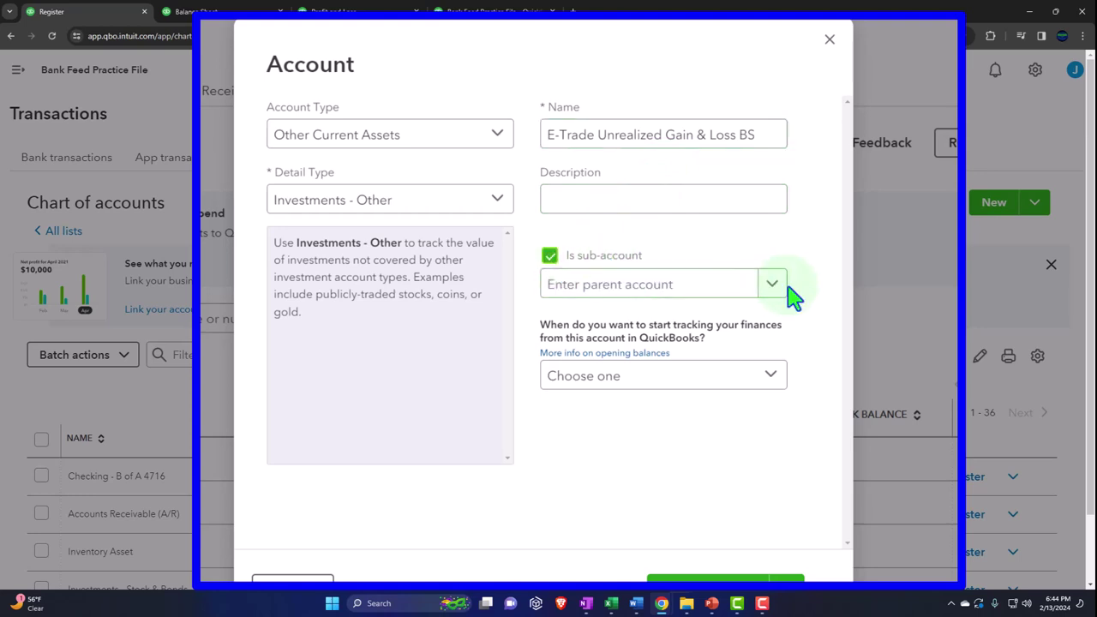
{"action": "left_click", "coordinate": [779, 292]}
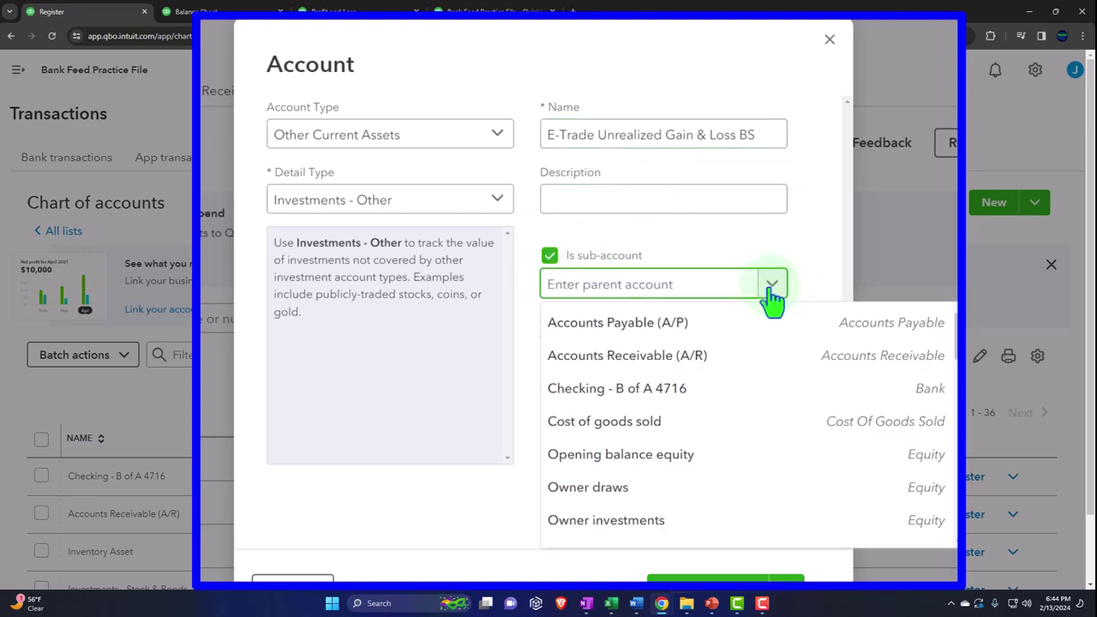
{"action": "type", "text": "e-trad"}
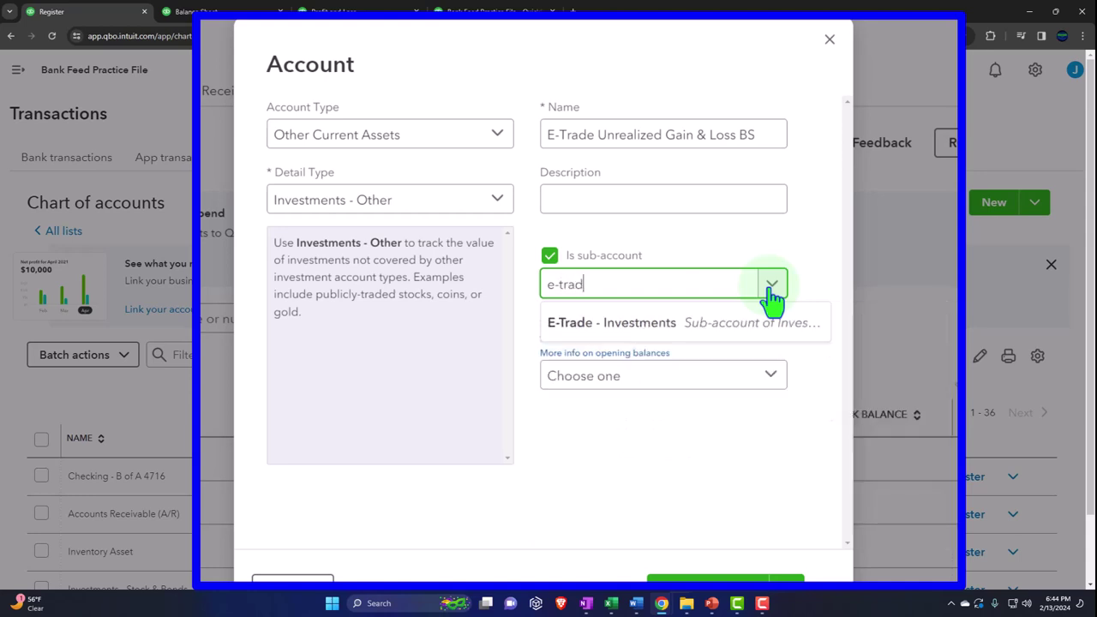
{"action": "left_click", "coordinate": [664, 327]}
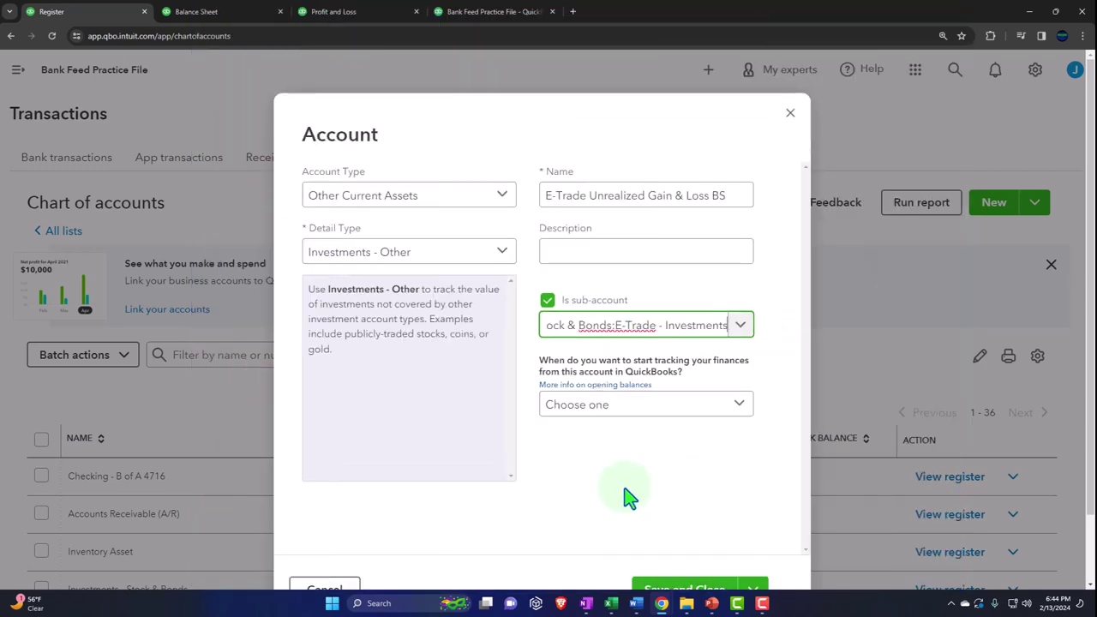
{"action": "left_click", "coordinate": [593, 513]}
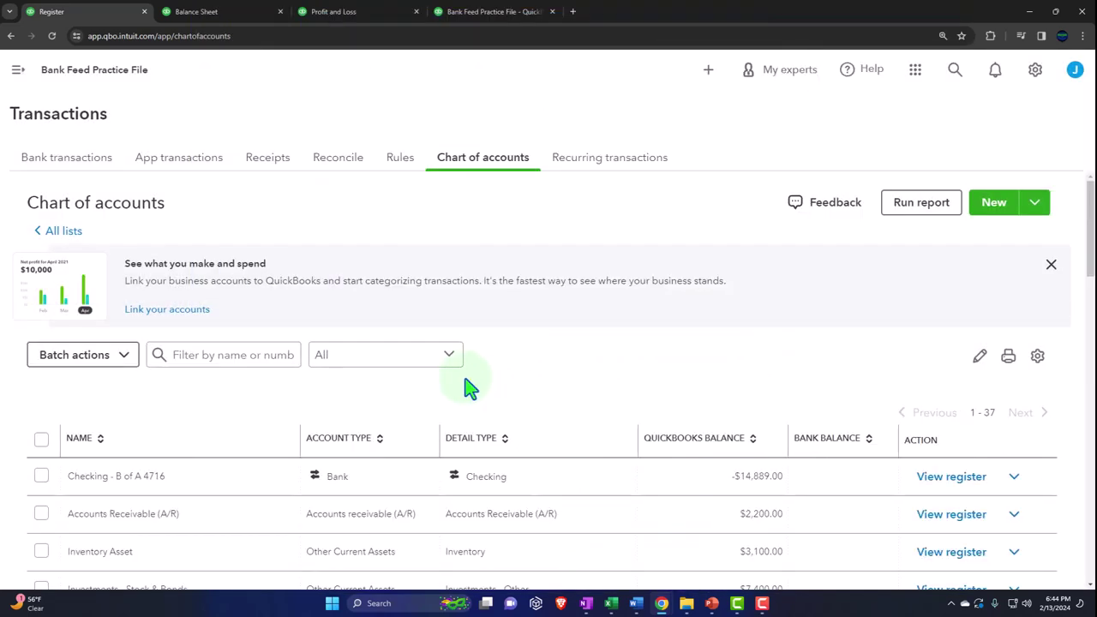
{"action": "scroll", "coordinate": [470, 388], "scroll_direction": "down", "scroll_amount": 2}
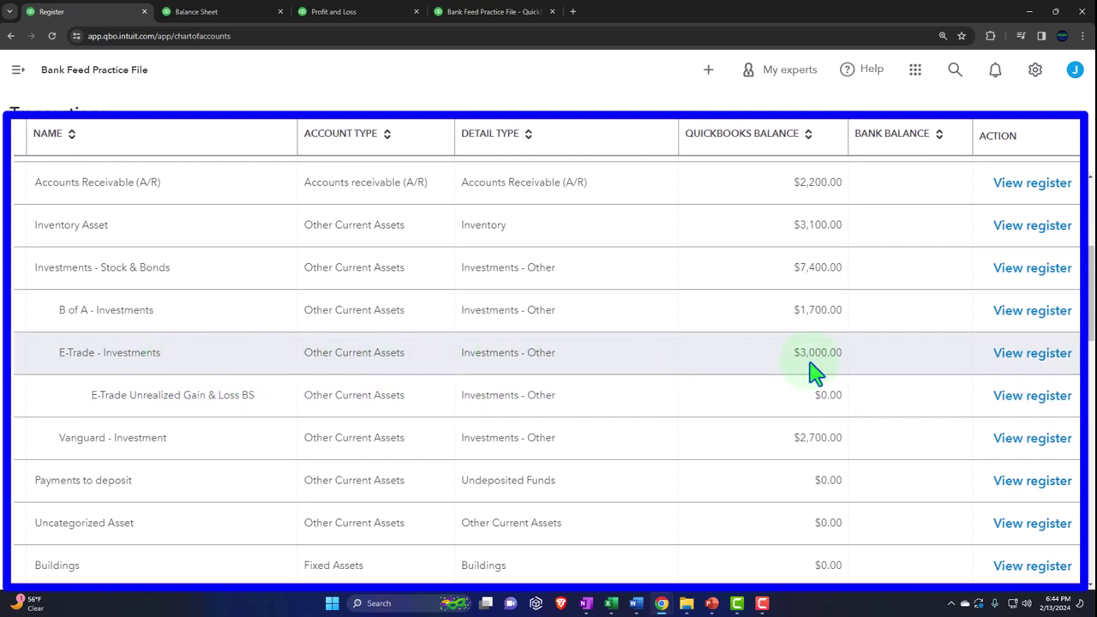
- Start a journal entry in the E-Trade unrealized register dated 02/29/2024 with a 300 decrease
{"action": "left_click", "coordinate": [1024, 409]}
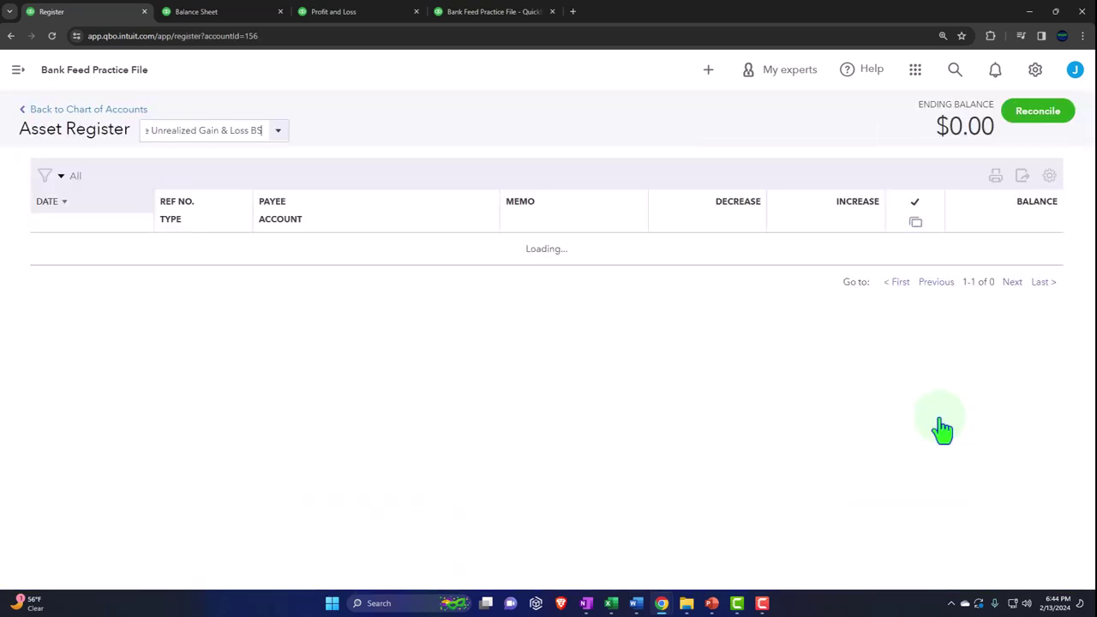
{"action": "left_click", "coordinate": [118, 281]}
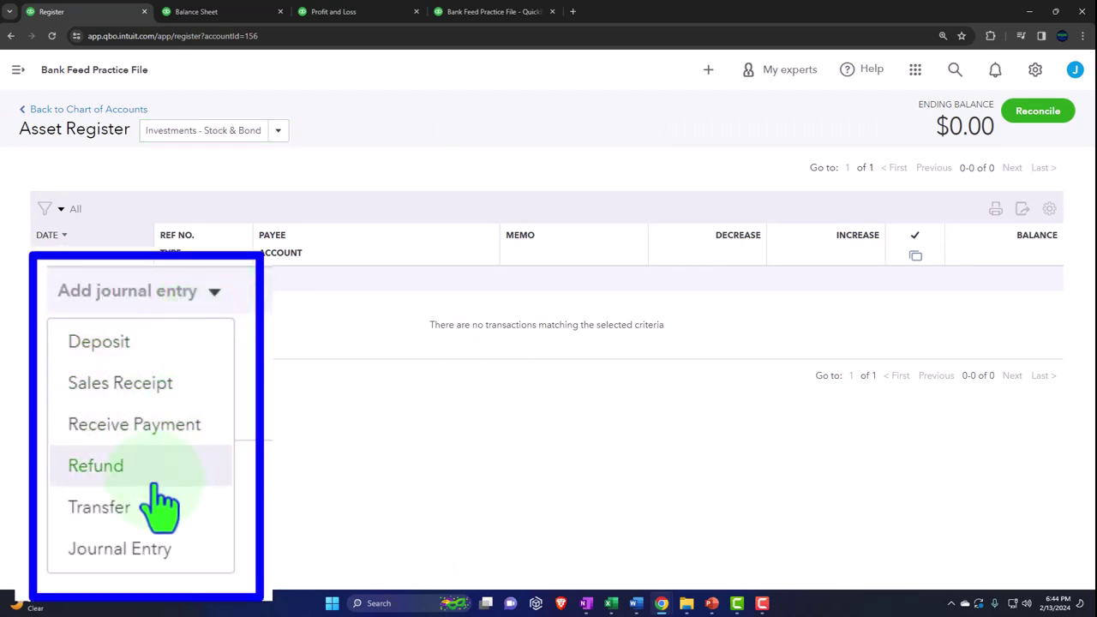
{"action": "left_click", "coordinate": [90, 429]}
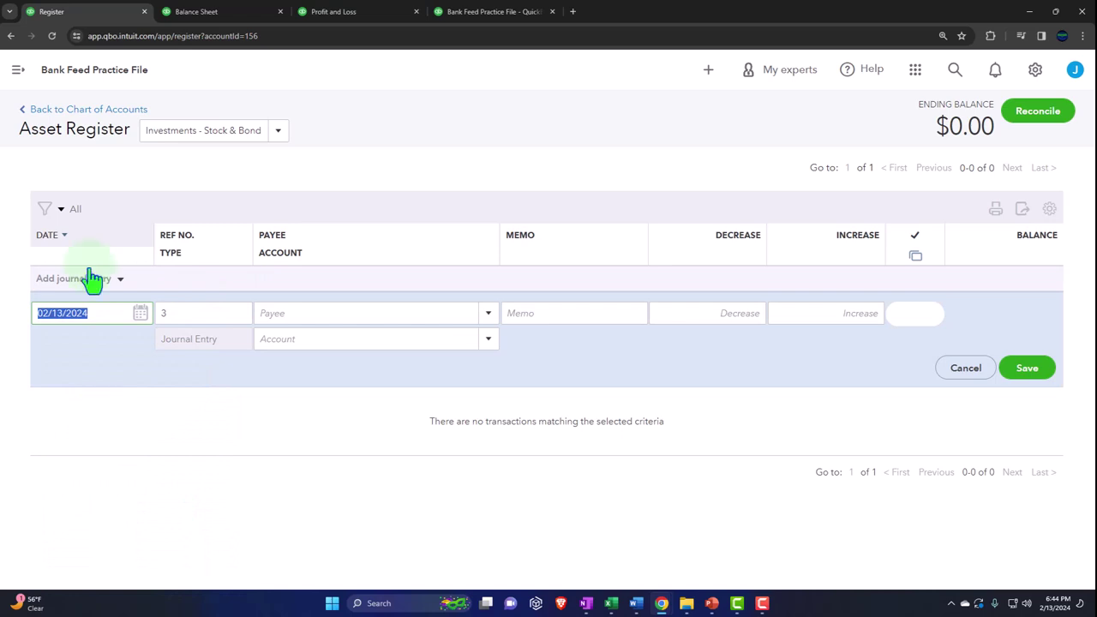
{"action": "type", "text": "02/2"}
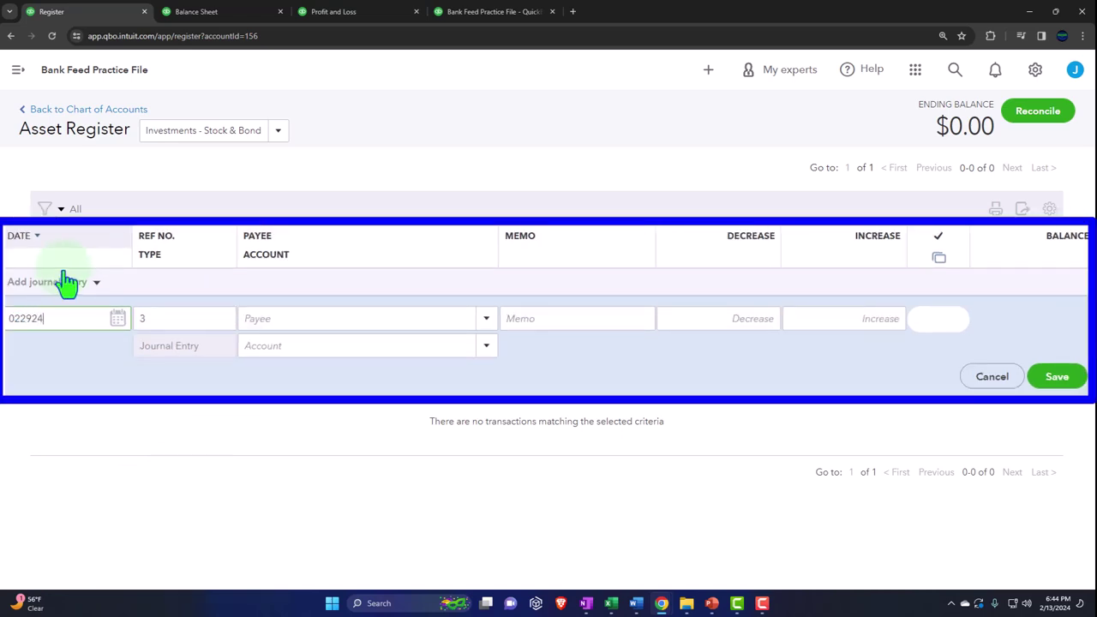
{"action": "type", "text": "9/2024"}
{"action": "key", "text": "Tab"}
{"action": "key", "text": "Tab"}
{"action": "key", "text": "Tab"}
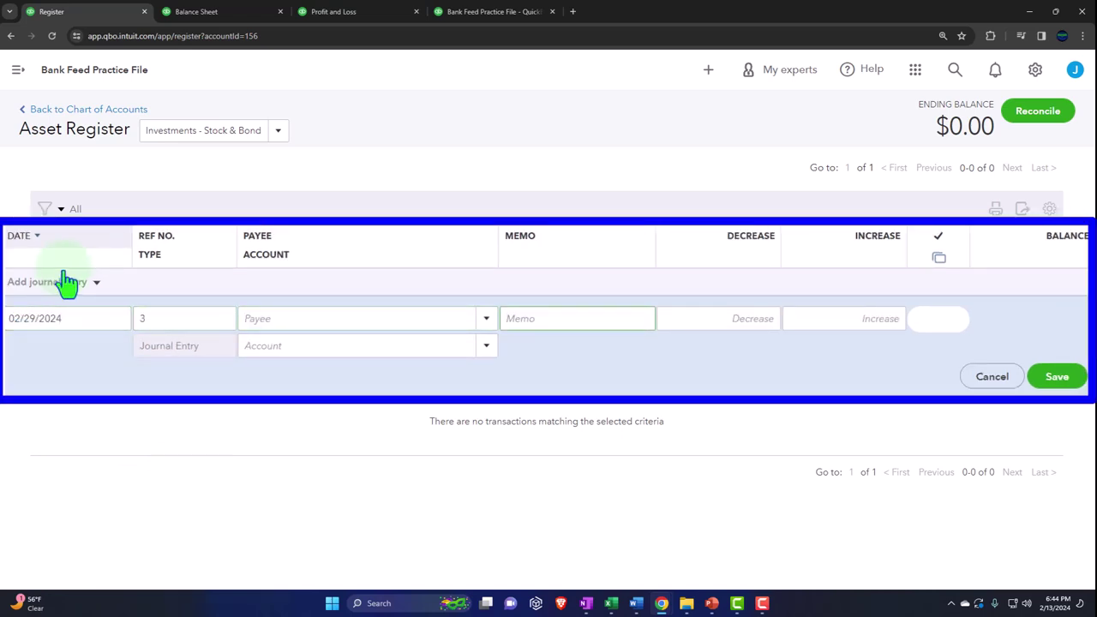
{"action": "key", "text": "Tab"}
{"action": "type", "text": "300"}
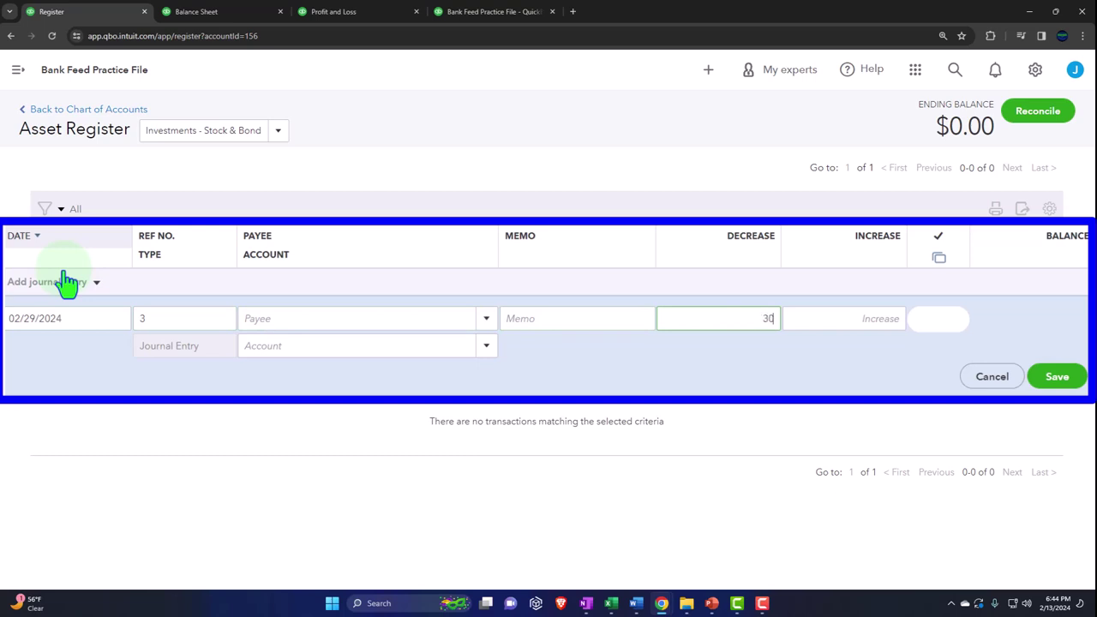
{"action": "key", "text": "Tab"}
{"action": "key", "text": "Tab"}
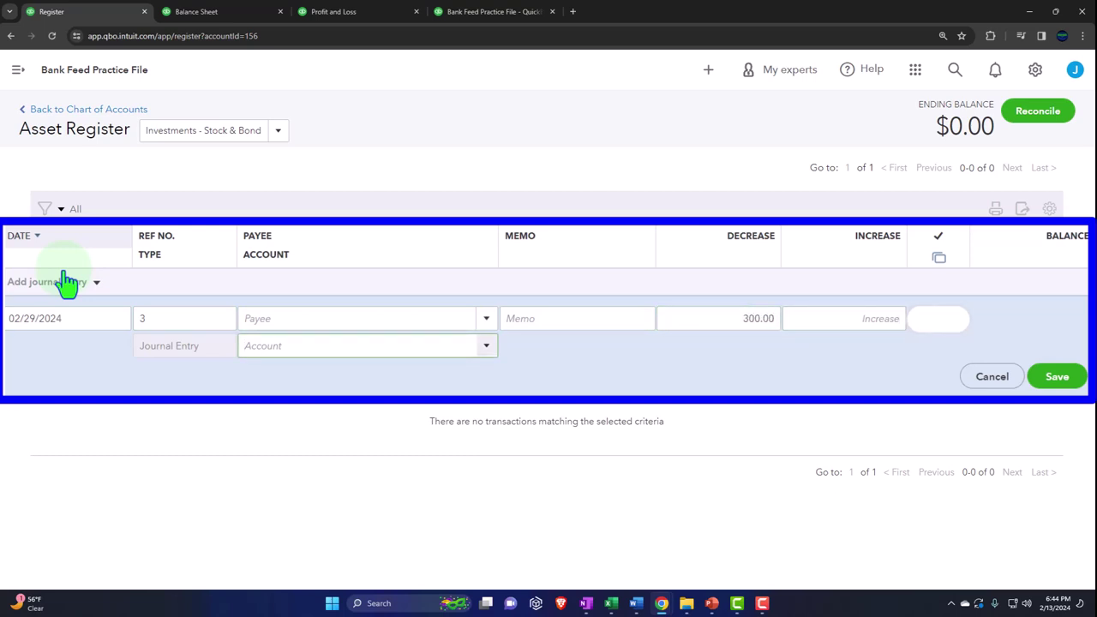
- Create a new offset account of type Other Income with detail type Other Investment Income
{"action": "left_click", "coordinate": [485, 344]}
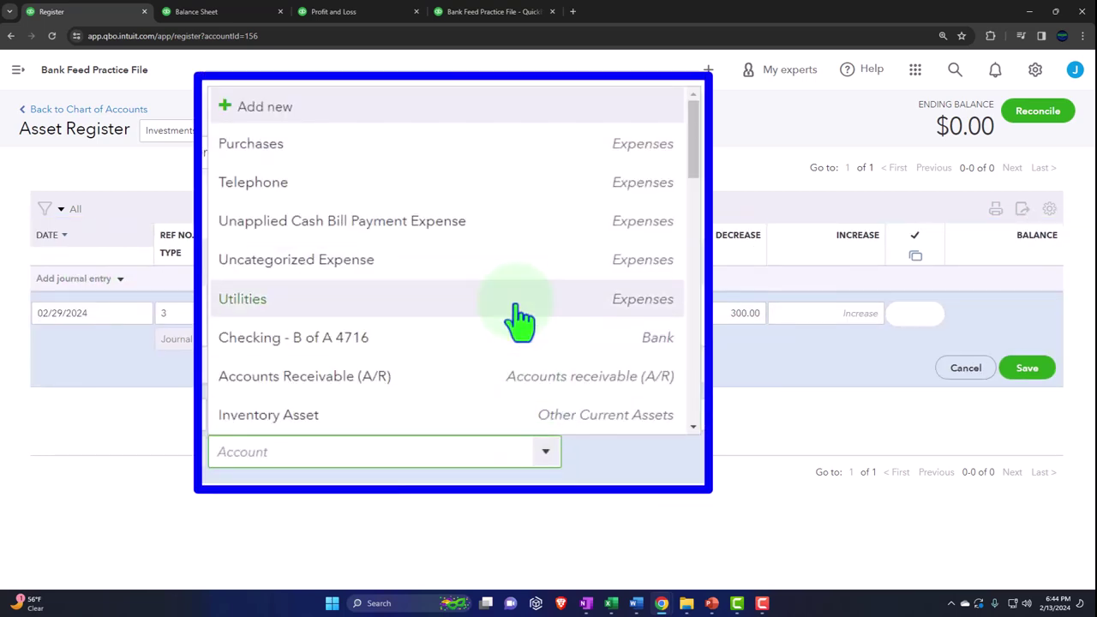
{"action": "left_click", "coordinate": [314, 106]}
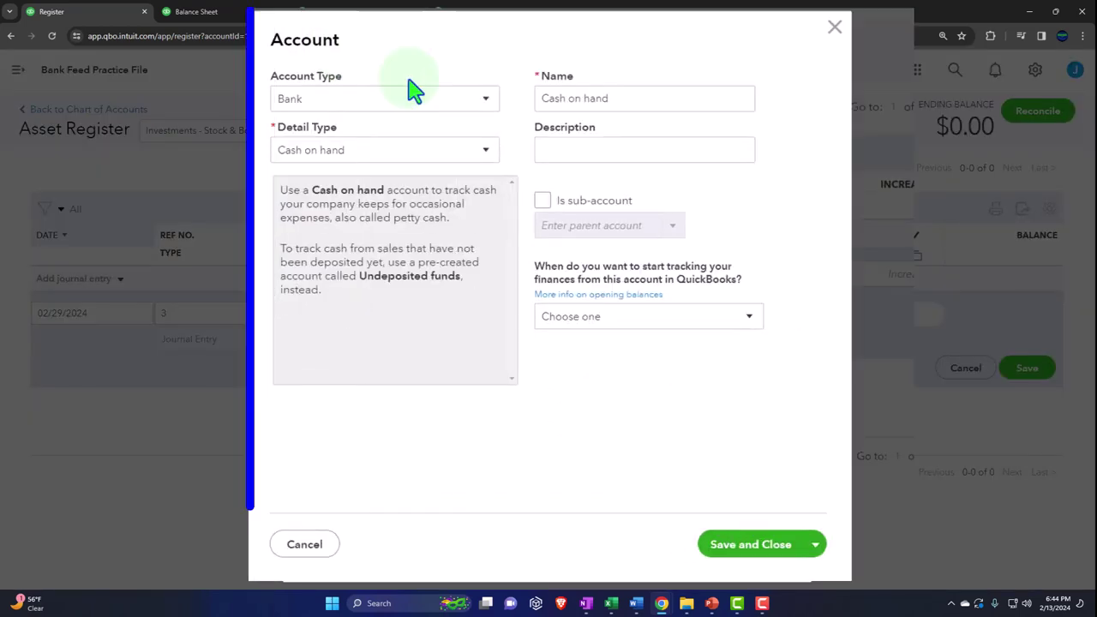
{"action": "left_click", "coordinate": [424, 99]}
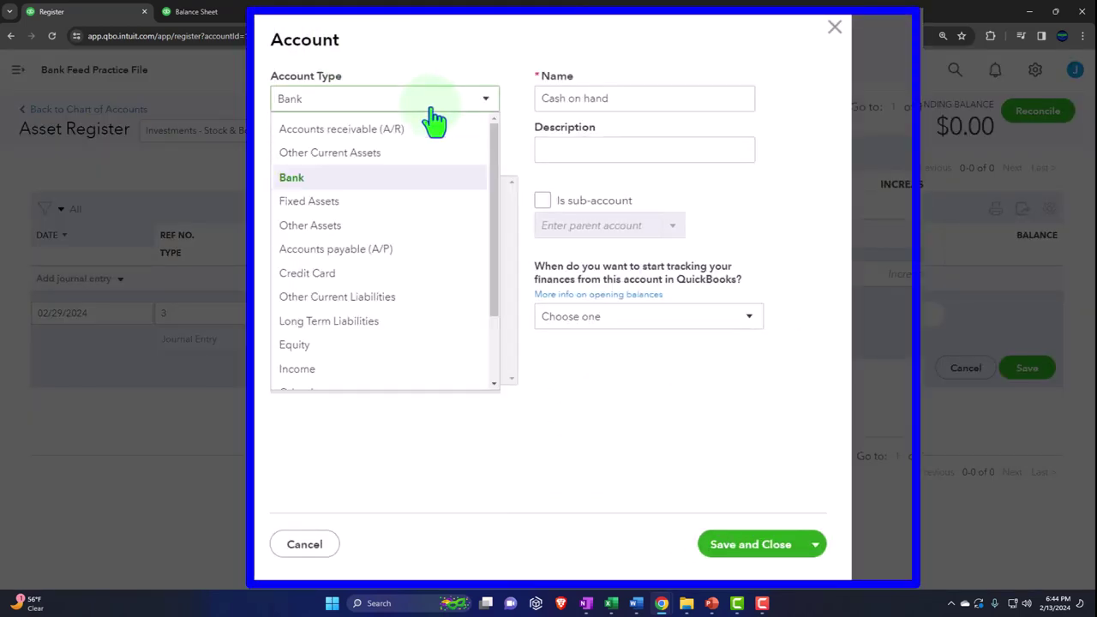
{"action": "scroll", "coordinate": [394, 248], "scroll_direction": "down", "scroll_amount": 2}
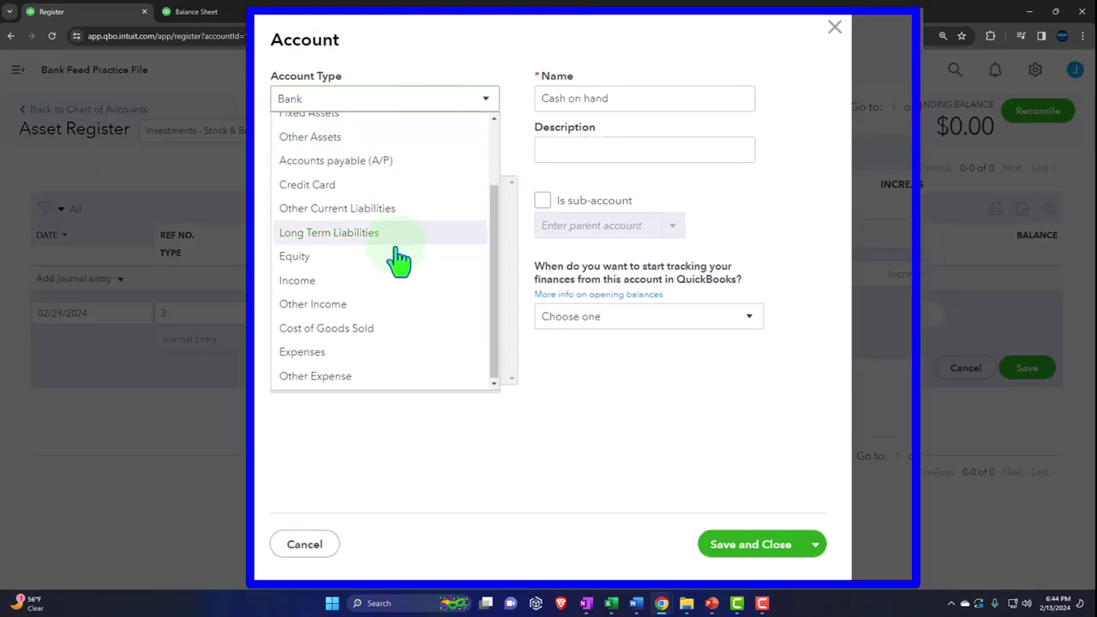
{"action": "left_click", "coordinate": [375, 306]}
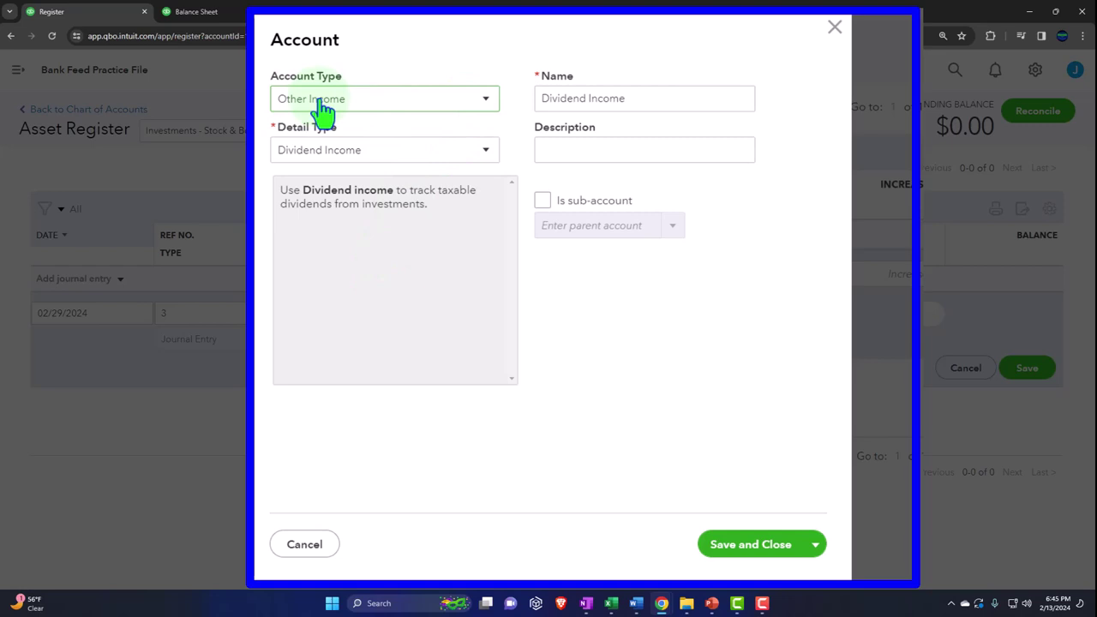
{"action": "left_click", "coordinate": [371, 107]}
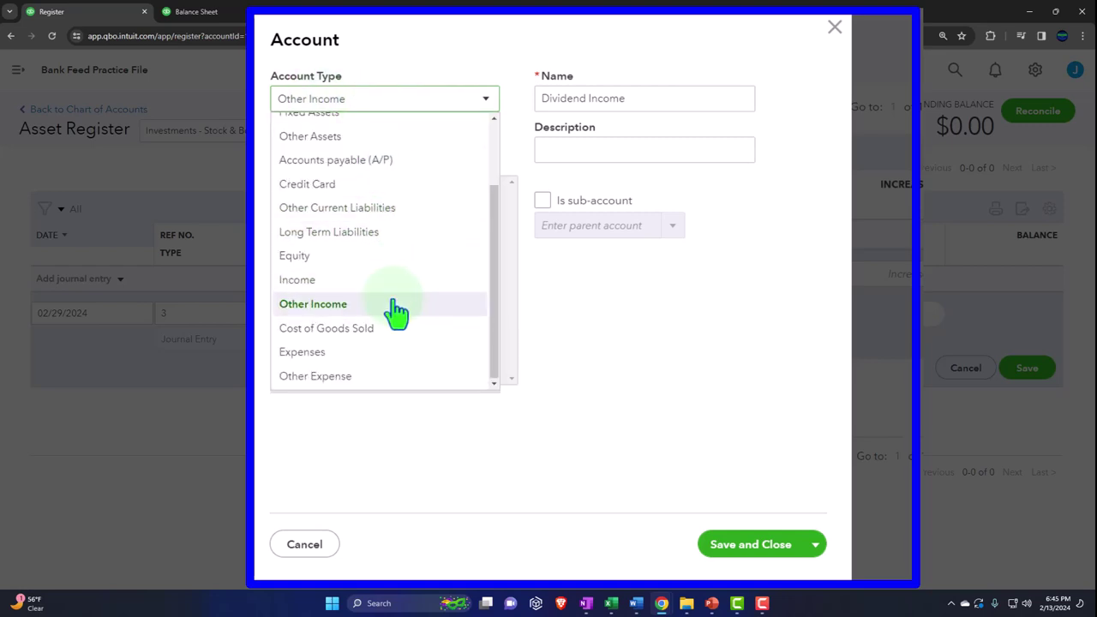
{"action": "left_click", "coordinate": [374, 105]}
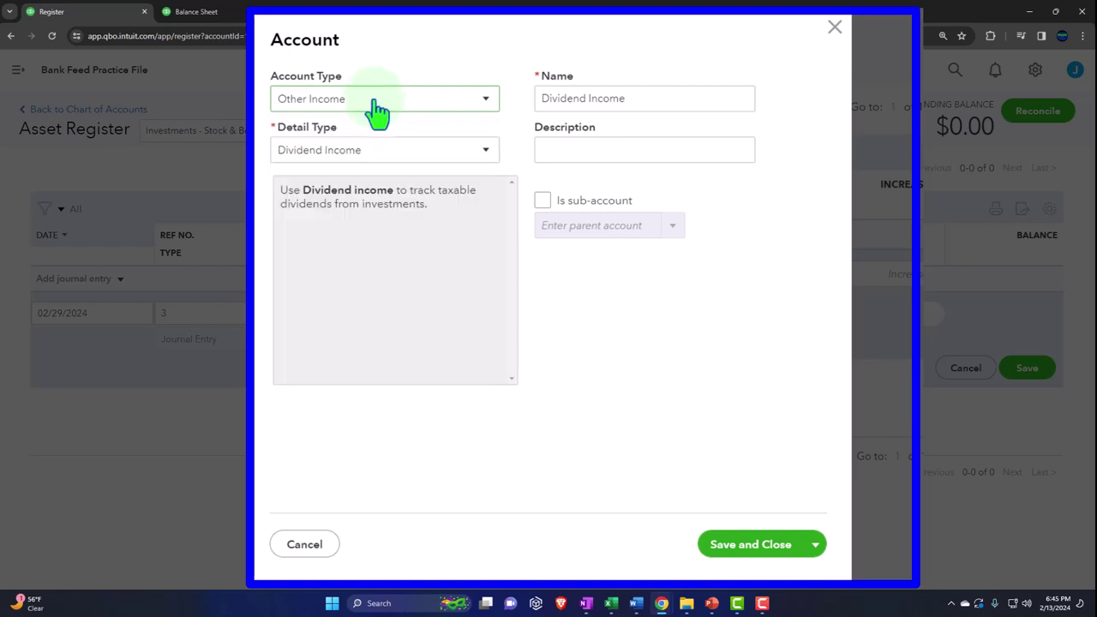
{"action": "left_click", "coordinate": [377, 152]}
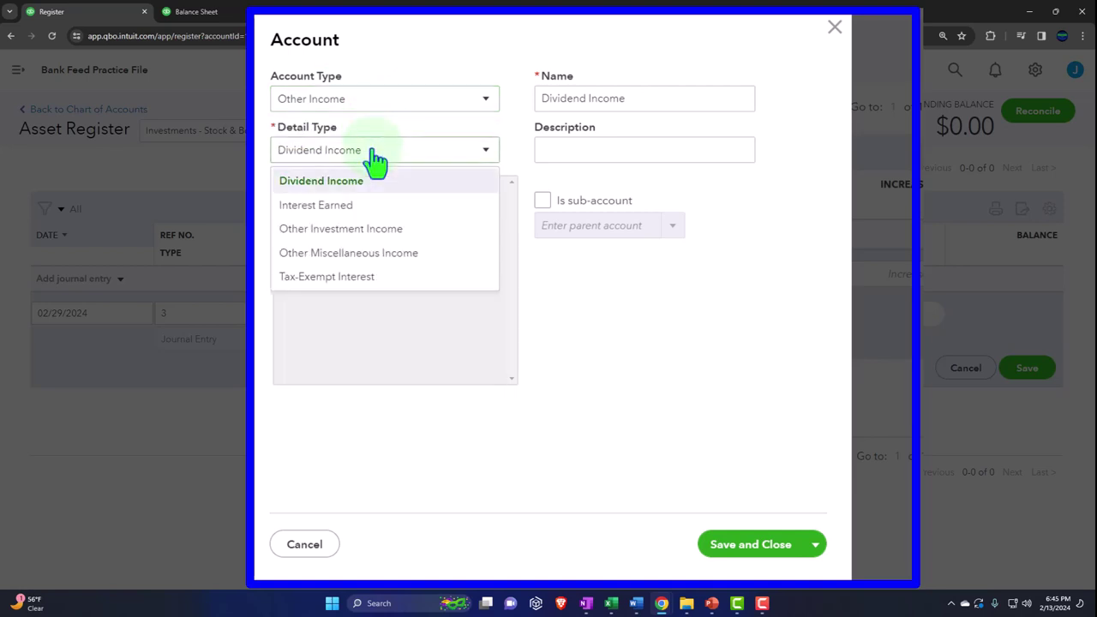
{"action": "left_click", "coordinate": [379, 229]}
- Name it 'E-Trade Unrealized Gain - Loss IS' under Unrealized Gain / Loss, then save account and entry
{"action": "triple_click", "coordinate": [684, 98]}
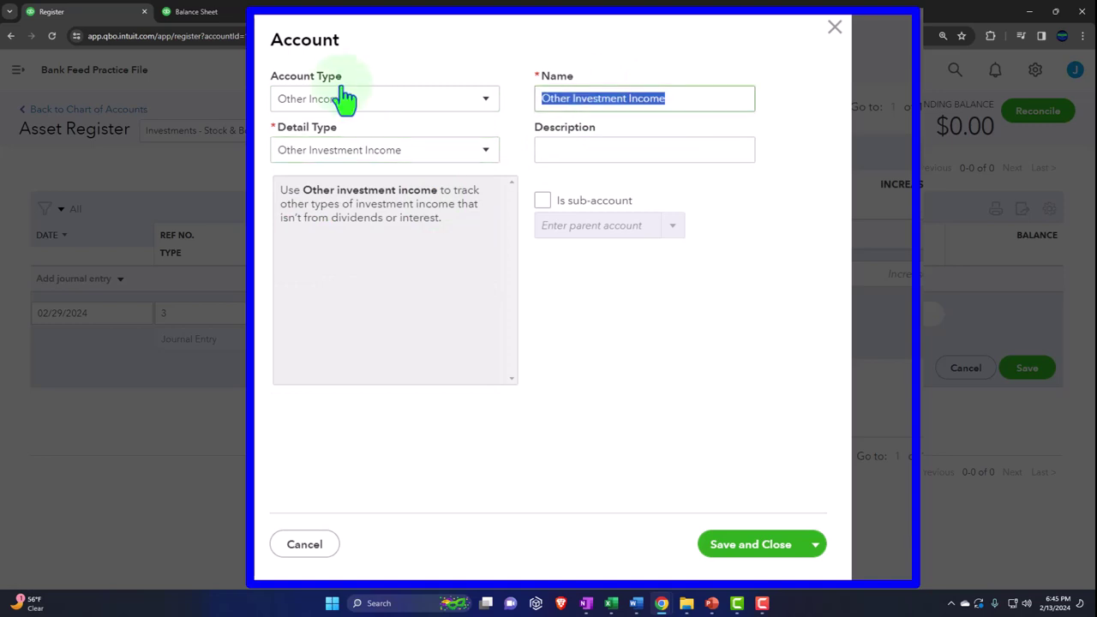
{"action": "type", "text": "E-Trade Un"}
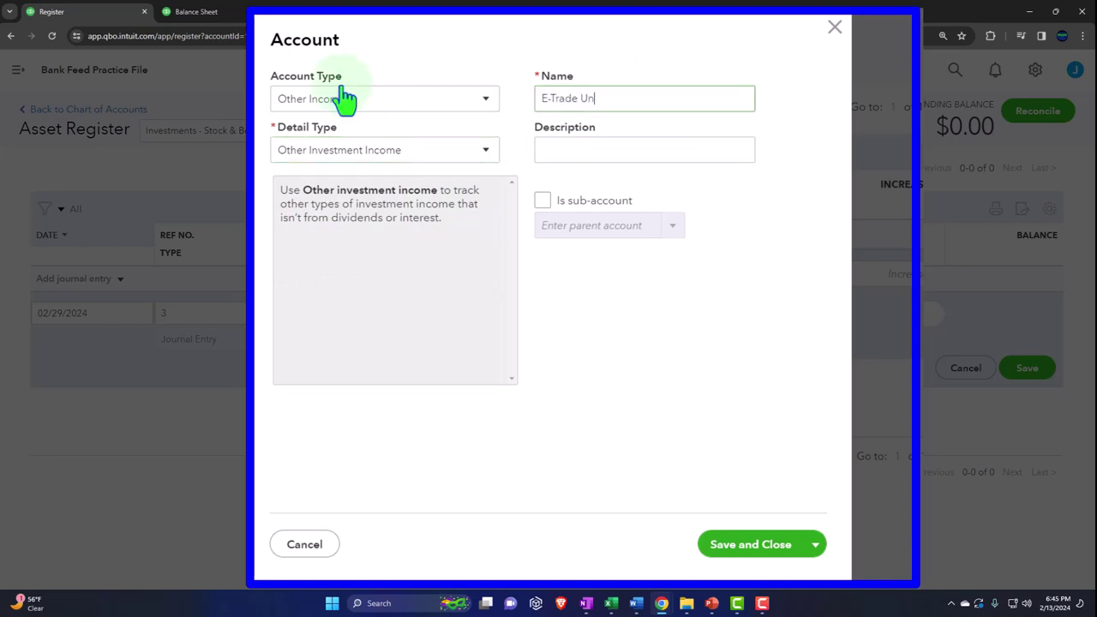
{"action": "key", "text": "BackSpace"}
{"action": "key", "text": "BackSpace"}
{"action": "key", "text": "BackSpace"}
{"action": "key", "text": "BackSpace"}
{"action": "key", "text": "BackSpace"}
{"action": "key", "text": "BackSpace"}
{"action": "key", "text": "BackSpace"}
{"action": "key", "text": "BackSpace"}
{"action": "key", "text": "BackSpace"}
{"action": "key", "text": "BackSpace"}
{"action": "key", "text": "BackSpace"}
{"action": "key", "text": "BackSpace"}
{"action": "type", "text": "Trade Unrealized Gain - Loss IS"}
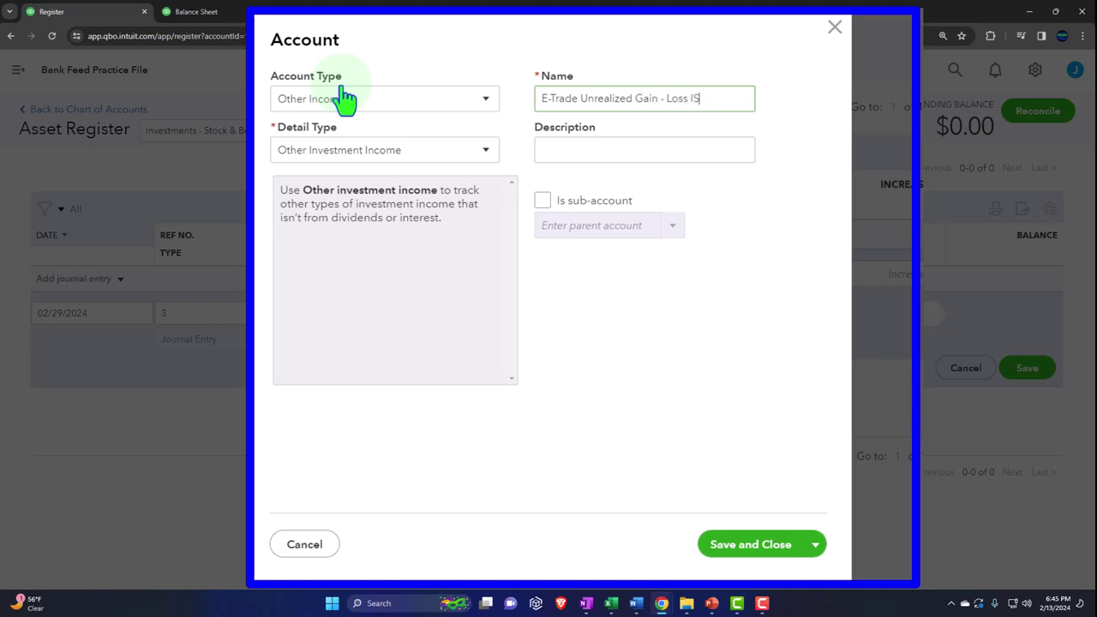
{"action": "left_click", "coordinate": [544, 203]}
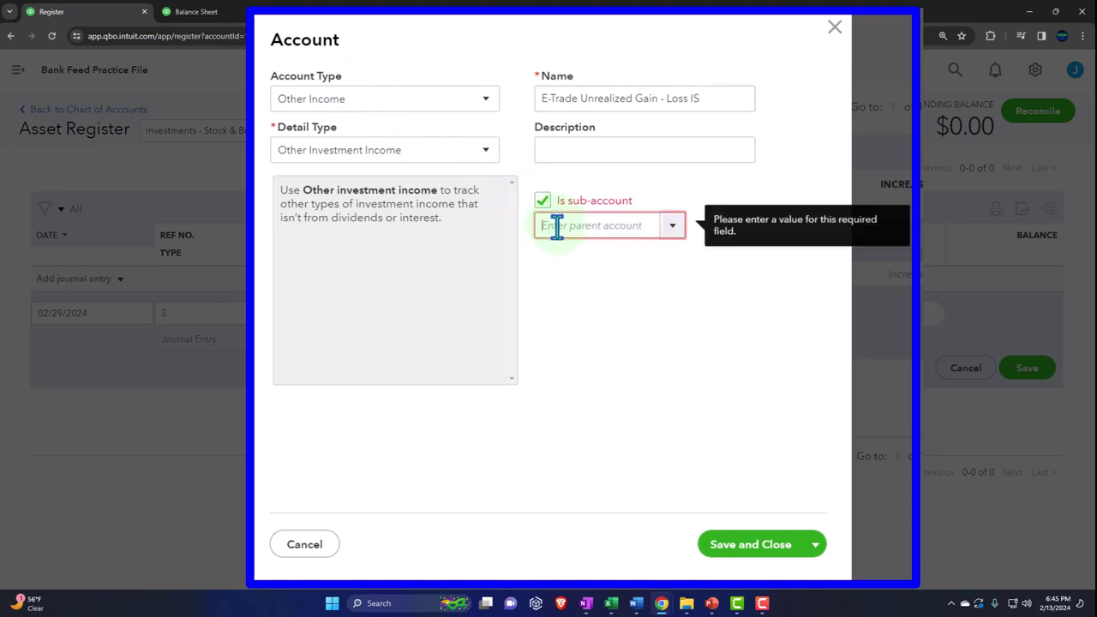
{"action": "left_click", "coordinate": [557, 225]}
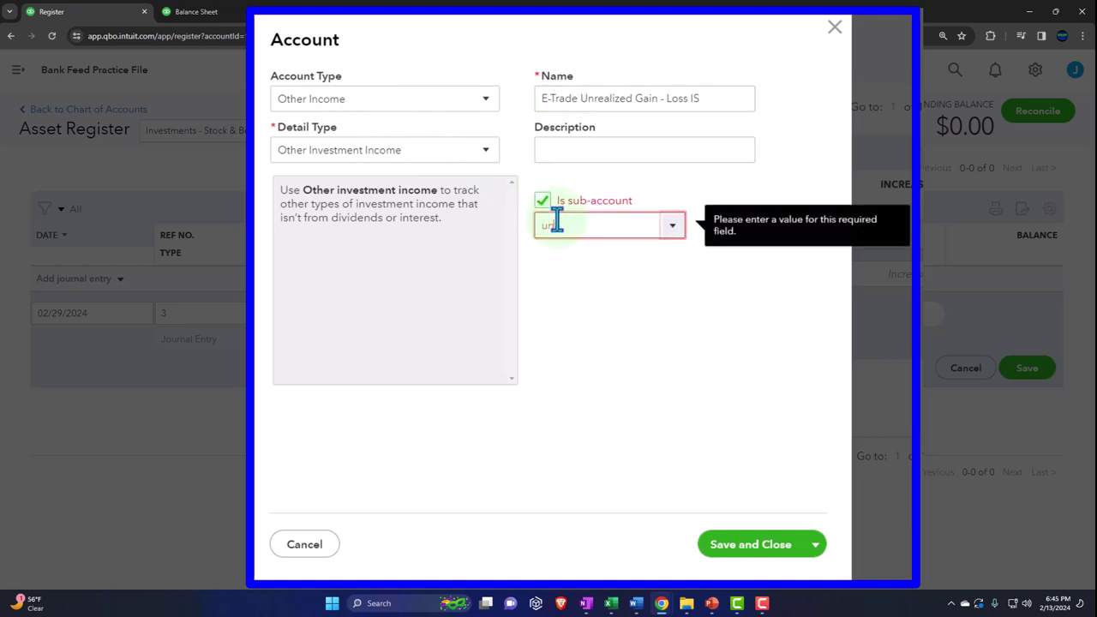
{"action": "type", "text": "Unrealized Gain / Loss"}
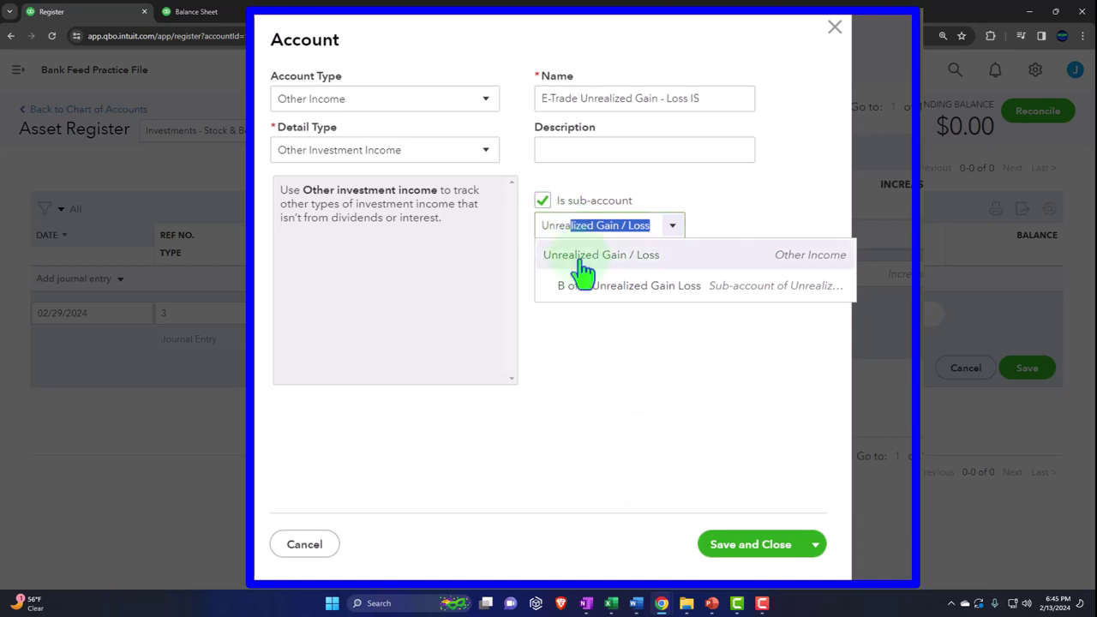
{"action": "left_click", "coordinate": [580, 257]}
{"action": "left_click", "coordinate": [735, 544]}
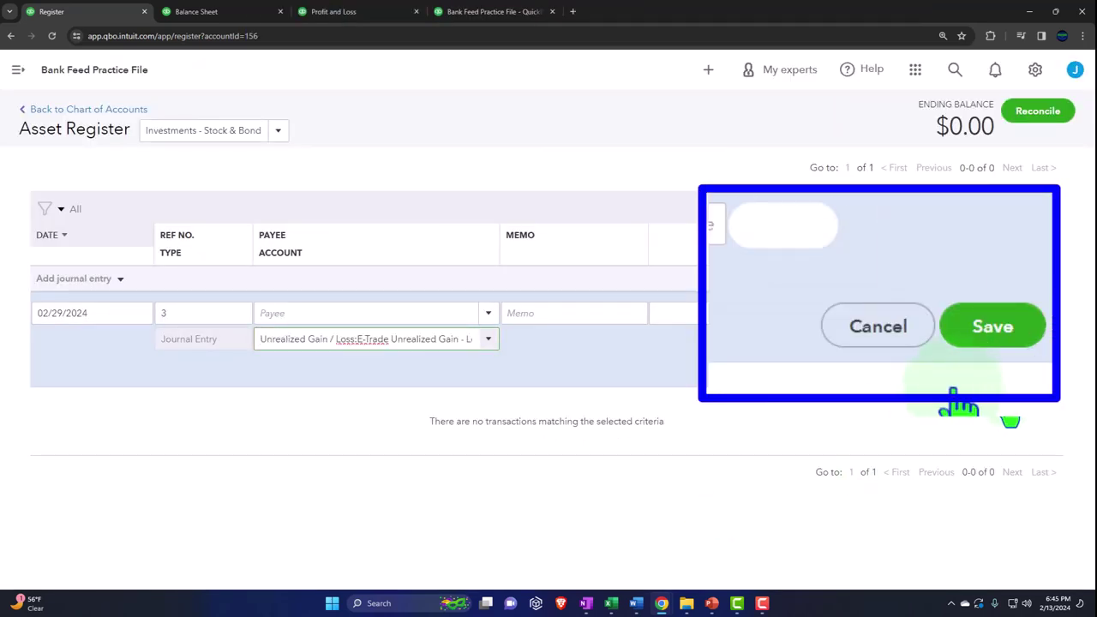
{"action": "left_click", "coordinate": [1027, 367]}
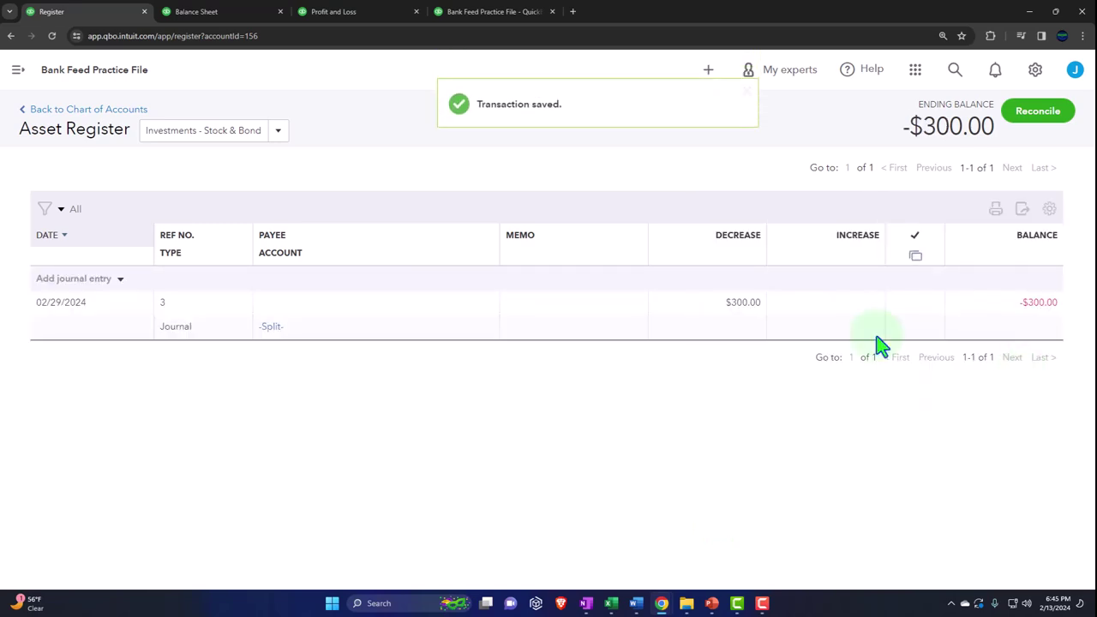
- Rerun the Balance Sheet and check E-Trade Unrealized Gain & Loss BS at -300.00 under Investments - Stock & Bonds
{"action": "left_click", "coordinate": [229, 15]}
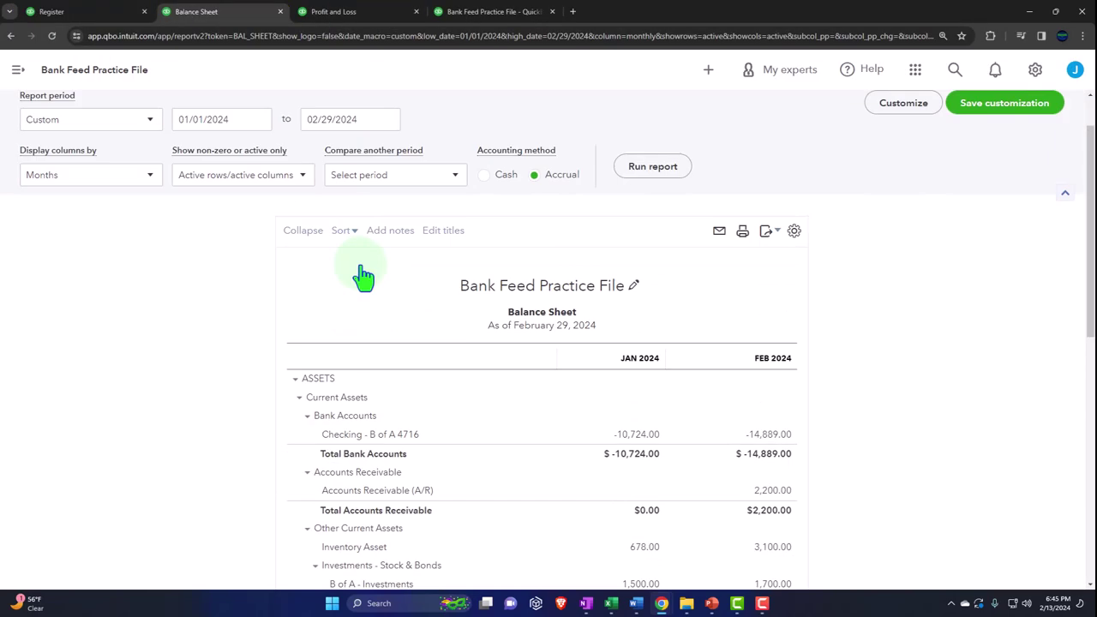
{"action": "left_click", "coordinate": [651, 231]}
{"action": "scroll", "coordinate": [654, 283], "scroll_direction": "down", "scroll_amount": 2}
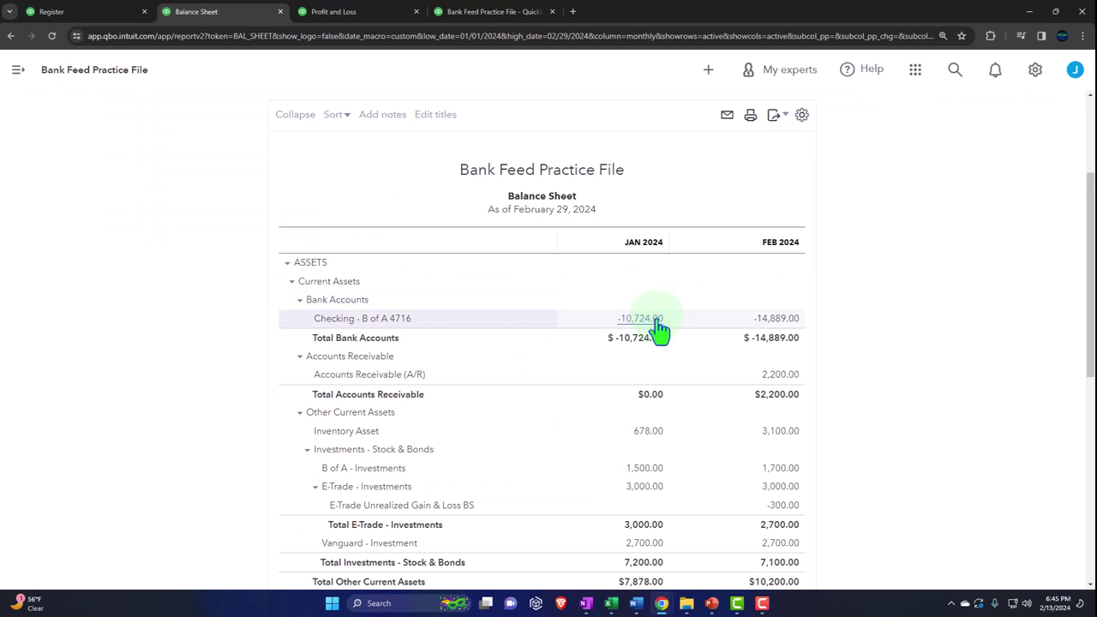
{"action": "key", "text": "ctrl+plus"}
{"action": "key", "text": "ctrl+plus"}
{"action": "scroll", "coordinate": [680, 291], "scroll_direction": "down", "scroll_amount": 1}
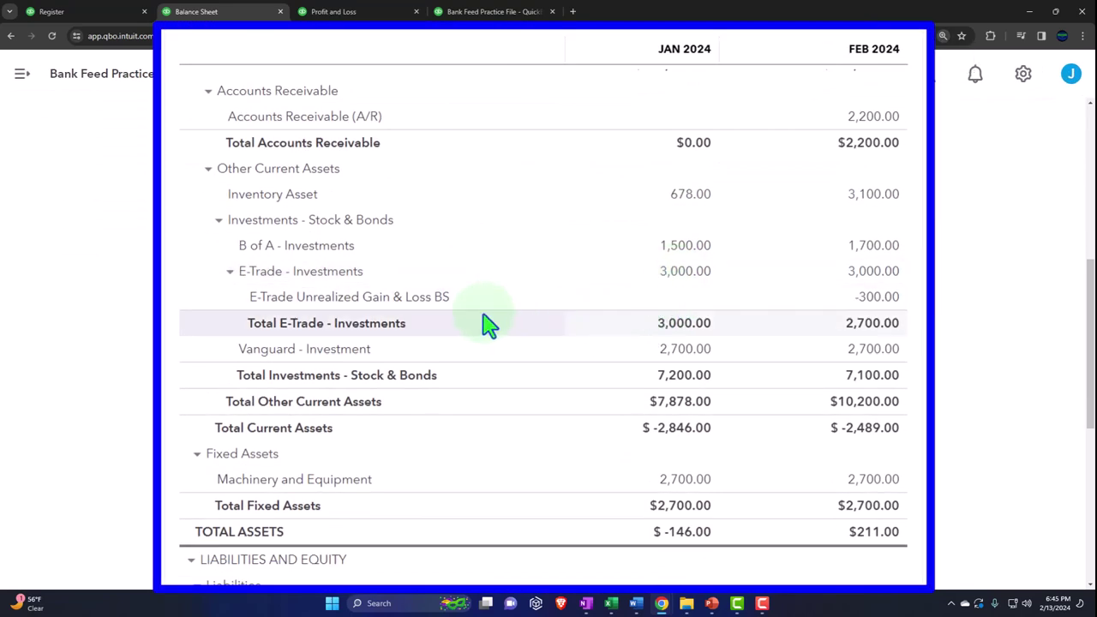
{"action": "left_click", "coordinate": [218, 221]}
{"action": "left_click", "coordinate": [218, 224]}
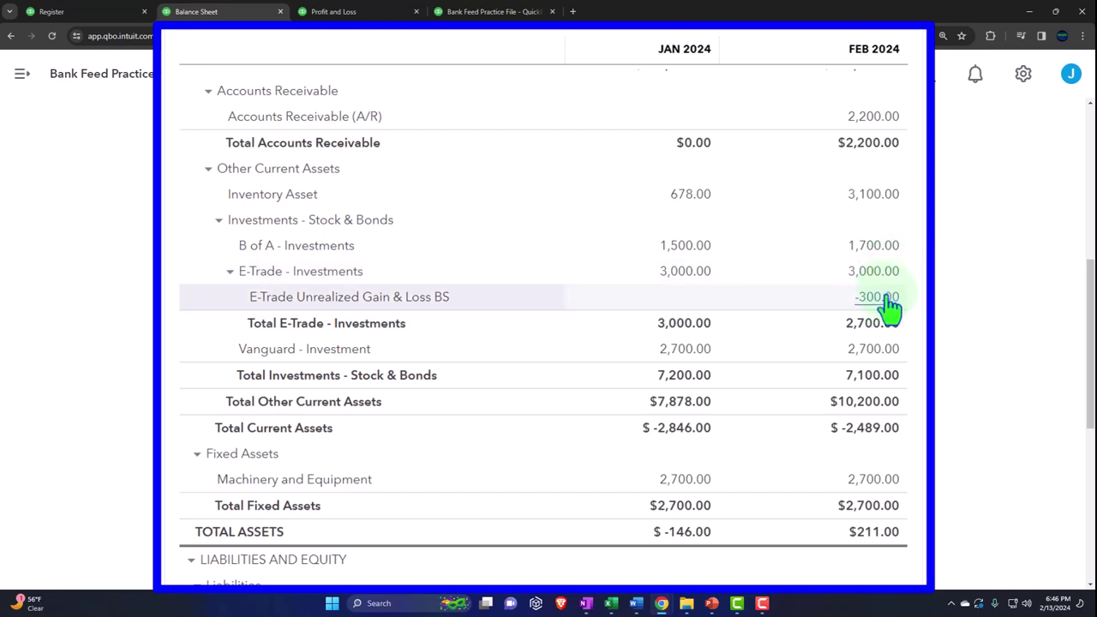
- Review the E-Trade Unrealized Gain - Loss IS line at -300.00 under Other Income on the Profit and Loss
{"action": "left_click", "coordinate": [333, 11]}
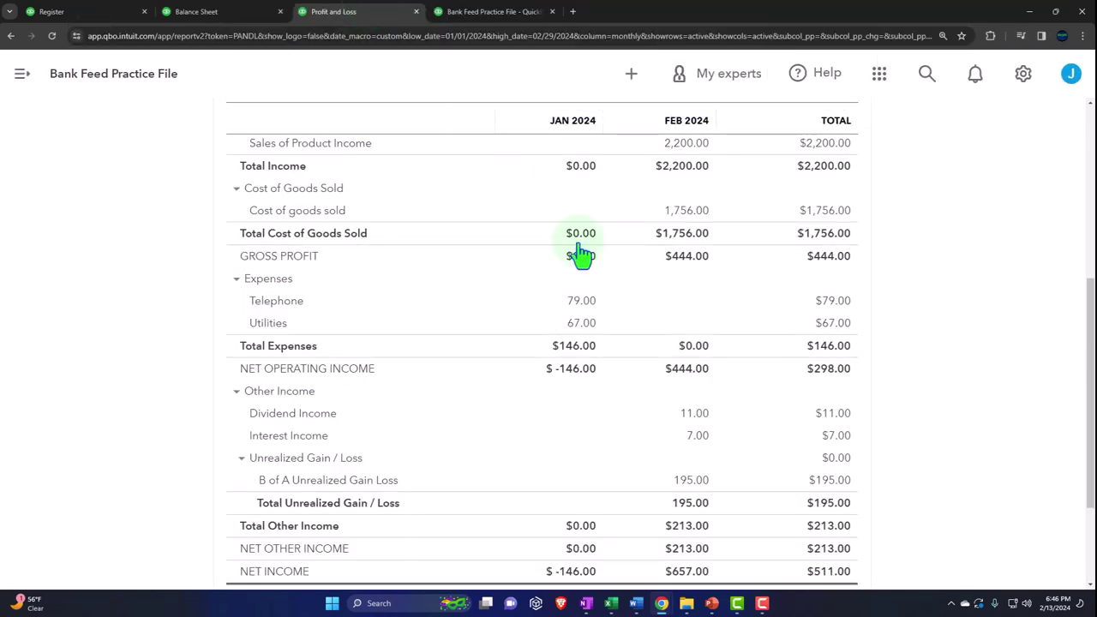
{"action": "scroll", "coordinate": [591, 257], "scroll_direction": "up", "scroll_amount": 5}
{"action": "scroll", "coordinate": [587, 362], "scroll_direction": "down", "scroll_amount": 4}
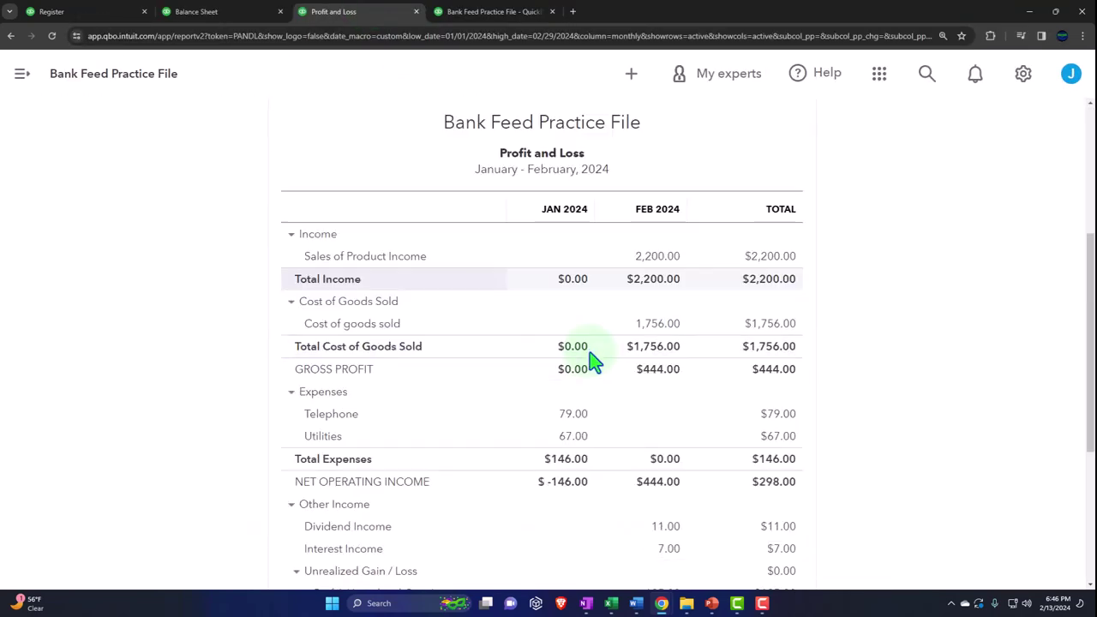
{"action": "scroll", "coordinate": [604, 323], "scroll_direction": "down", "scroll_amount": 5}
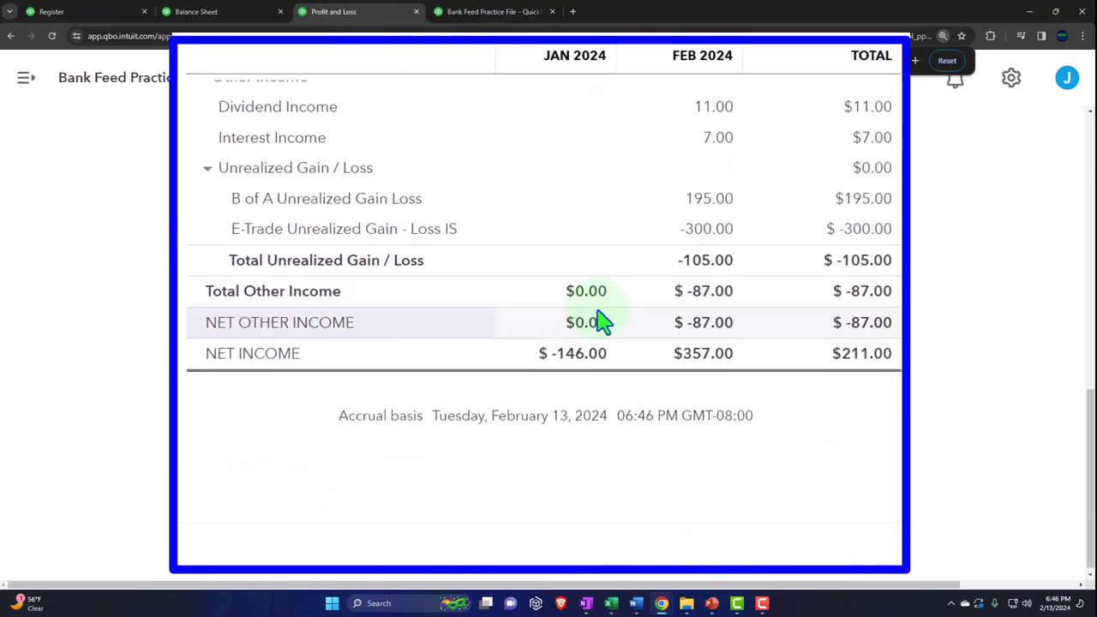
{"action": "scroll", "coordinate": [535, 355], "scroll_direction": "up", "scroll_amount": 2}
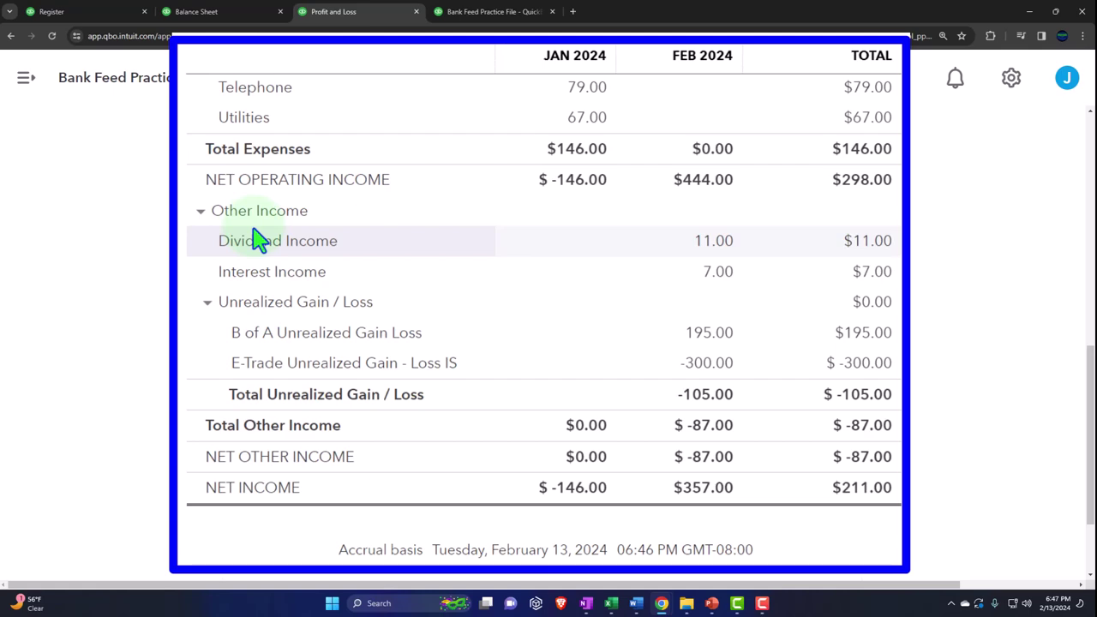
{"action": "scroll", "coordinate": [257, 240], "scroll_direction": "up", "scroll_amount": 10}
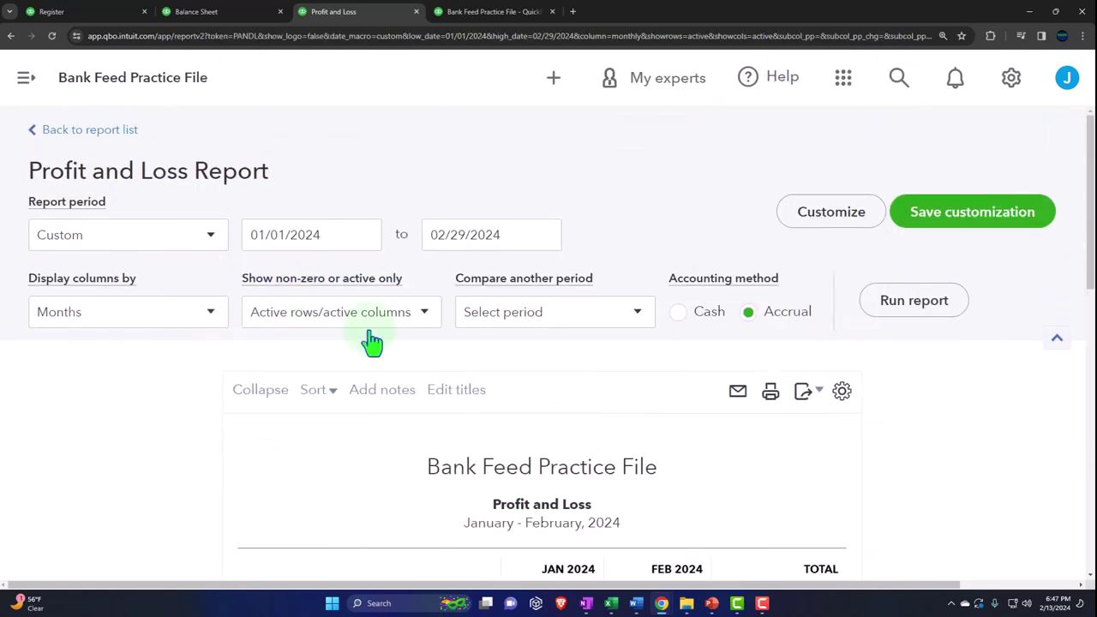
- Retitle the P&L Other income section as 'Other Income & (Expenses)' and save it
{"action": "left_click", "coordinate": [478, 399]}
{"action": "scroll", "coordinate": [514, 359], "scroll_direction": "down", "scroll_amount": 3}
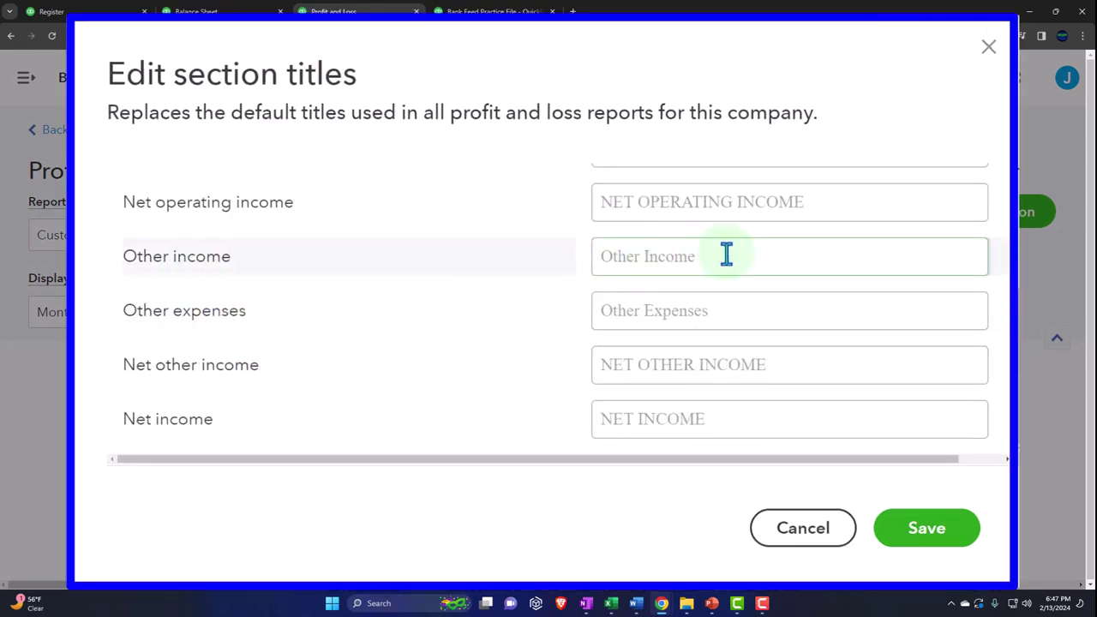
{"action": "left_click_drag", "start_coordinate": [702, 251], "coordinate": [591, 248]}
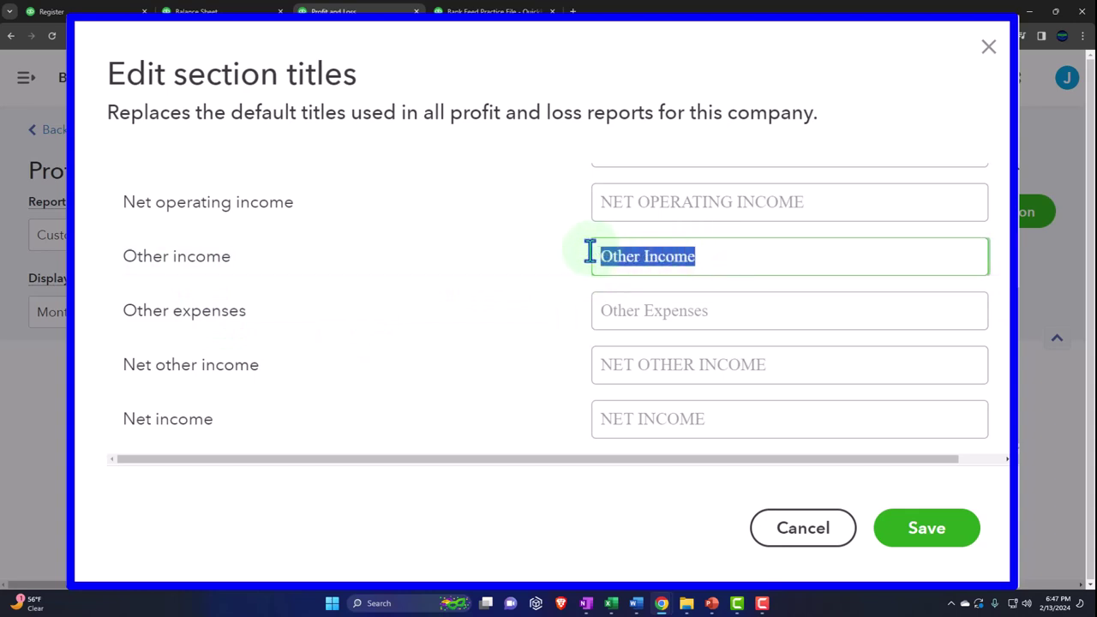
{"action": "left_click", "coordinate": [746, 266]}
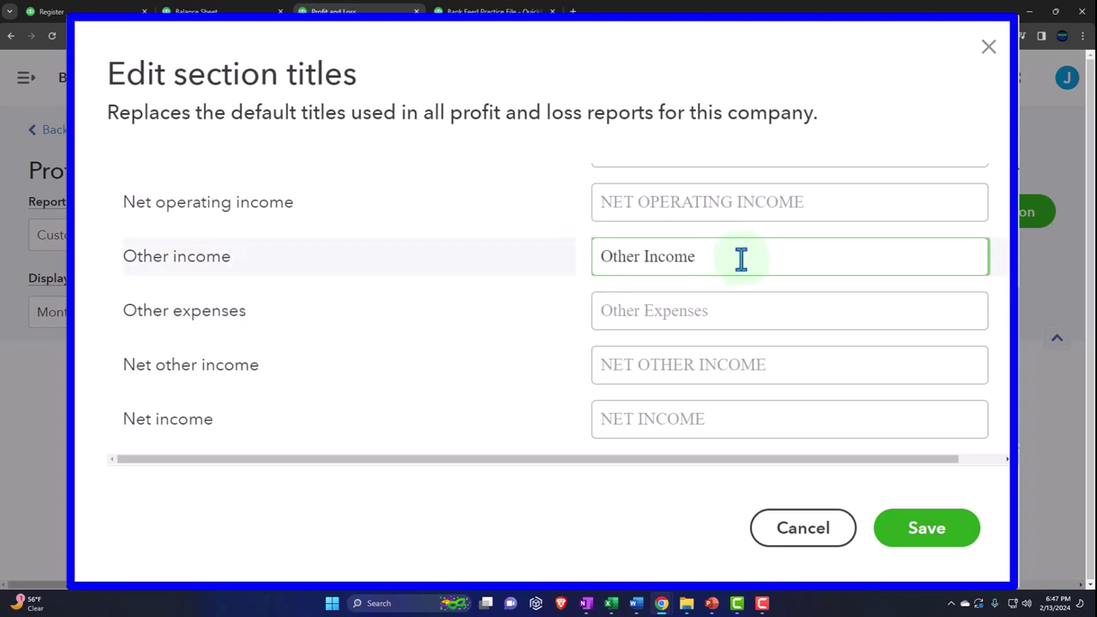
{"action": "type", "text": "& (Expes"}
{"action": "key", "text": "BackSpace"}
{"action": "key", "text": "BackSpace"}
{"action": "type", "text": "enses"}
{"action": "left_click", "coordinate": [973, 540]}
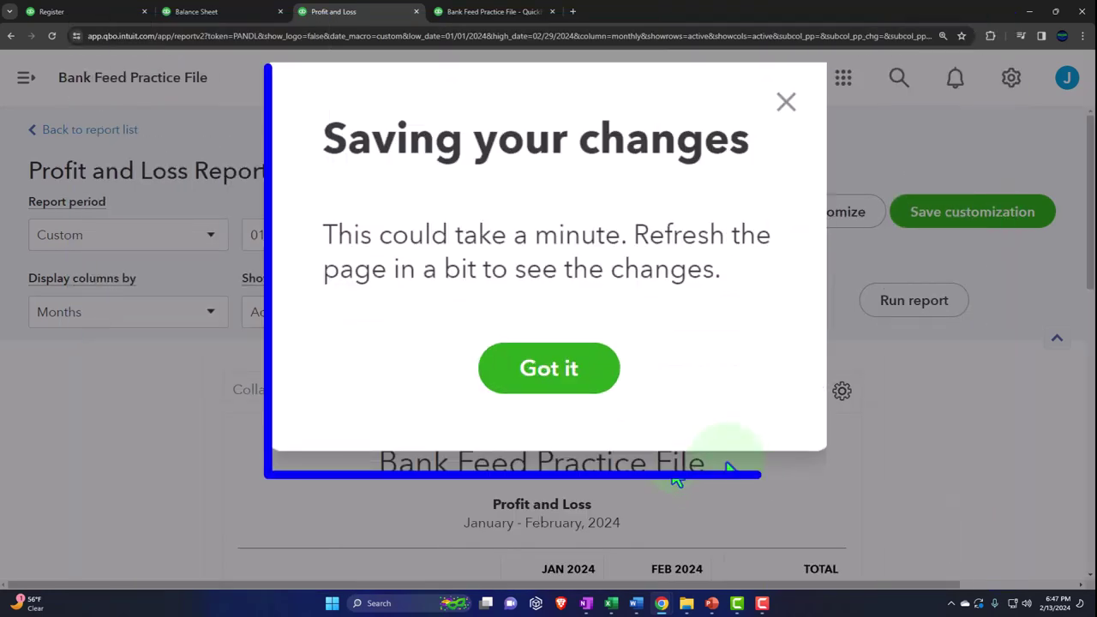
{"action": "left_click", "coordinate": [557, 369]}
{"action": "scroll", "coordinate": [262, 403], "scroll_direction": "down", "scroll_amount": 4}
{"action": "scroll", "coordinate": [261, 406], "scroll_direction": "up", "scroll_amount": 1}
{"action": "scroll", "coordinate": [261, 405], "scroll_direction": "up", "scroll_amount": 3}
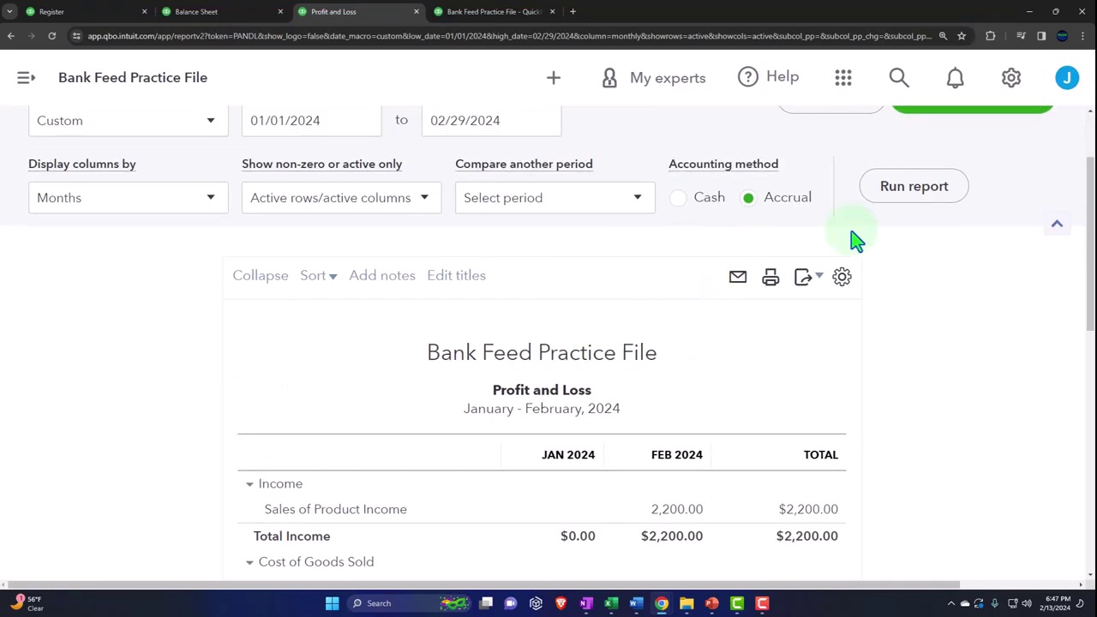
- Check the renamed Other Income & (Expenses) section on the P&L, then return to the Balance Sheet
{"action": "scroll", "coordinate": [92, 294], "scroll_direction": "down", "scroll_amount": 10}
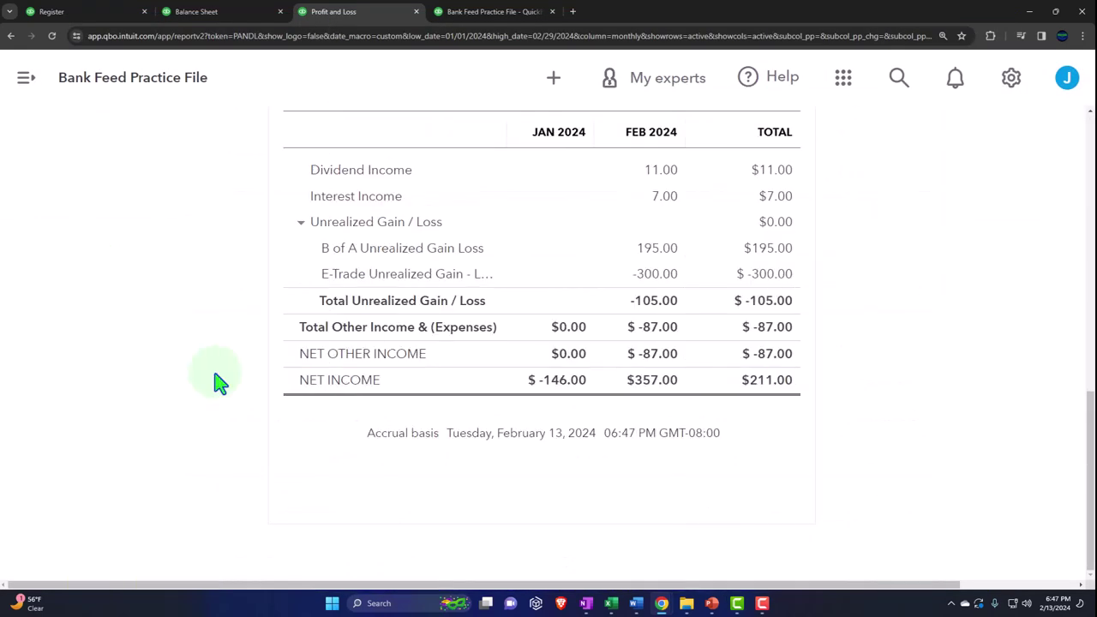
{"action": "key", "text": "ctrl+plus"}
{"action": "key", "text": "ctrl+plus"}
{"action": "key", "text": "ctrl+plus"}
{"action": "key", "text": "ctrl+plus"}
{"action": "key", "text": "ctrl+plus"}
{"action": "key", "text": "ctrl+plus"}
{"action": "key", "text": "ctrl+minus"}
{"action": "key", "text": "ctrl+minus"}
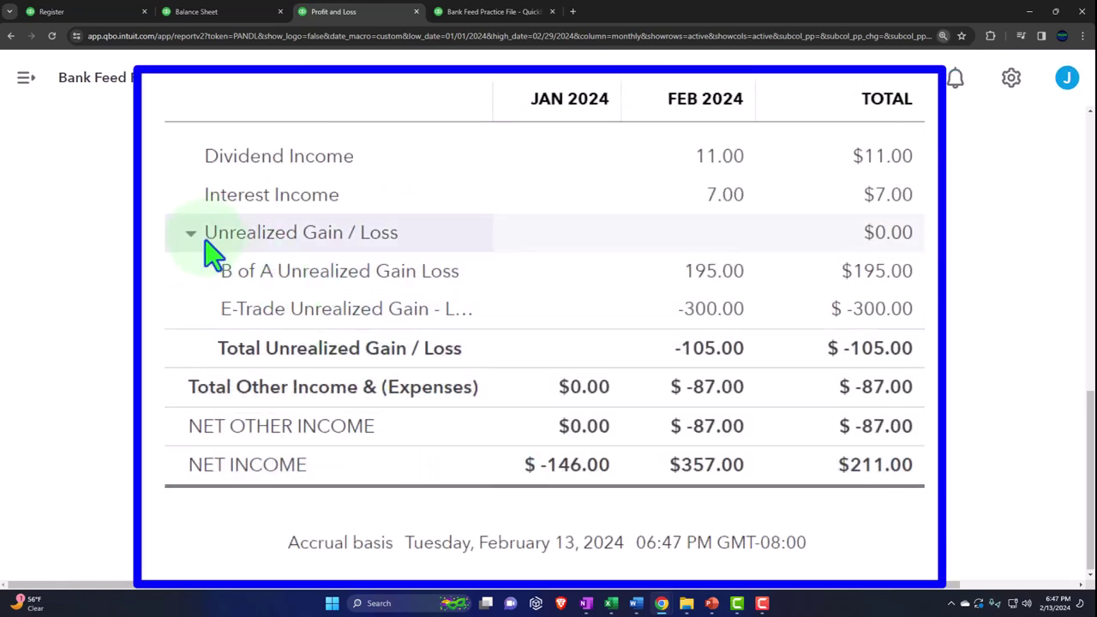
{"action": "scroll", "coordinate": [191, 245], "scroll_direction": "up", "scroll_amount": 2}
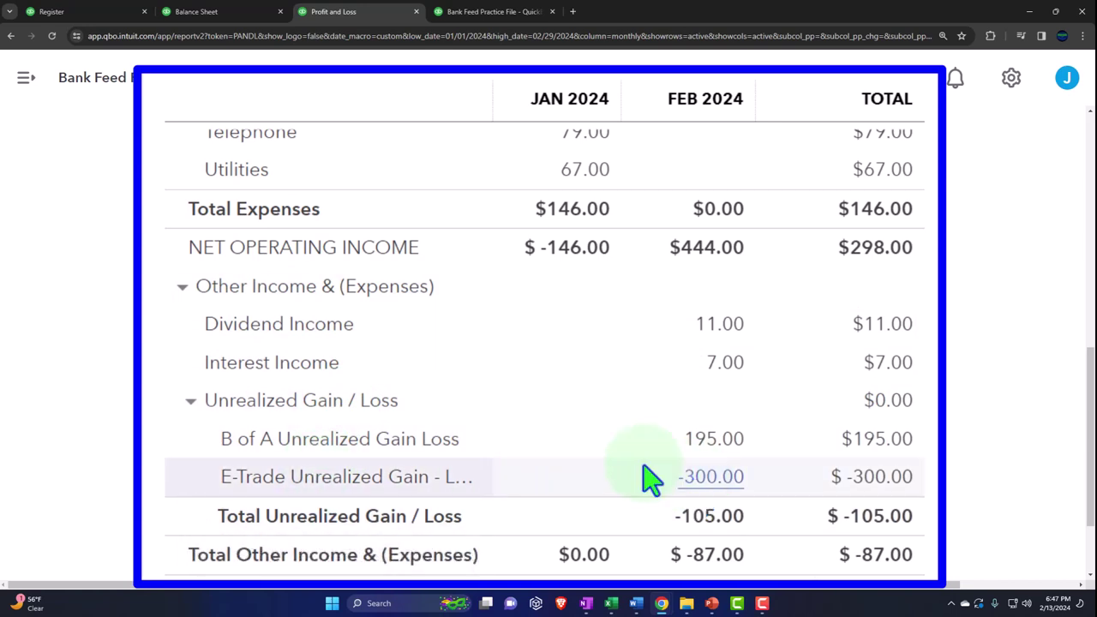
{"action": "left_click", "coordinate": [183, 290]}
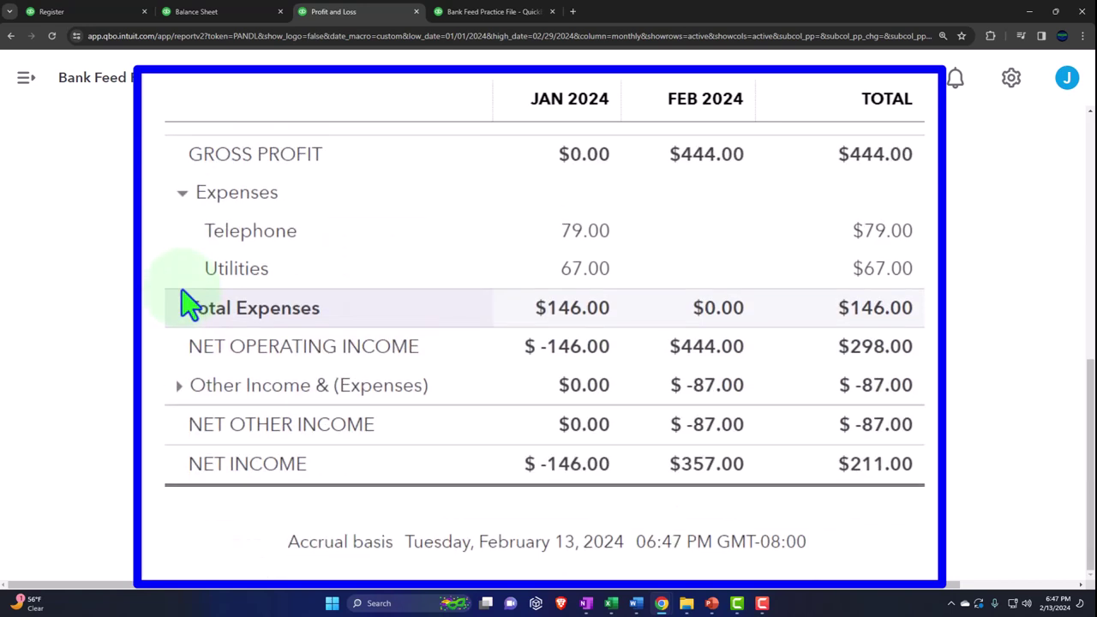
{"action": "left_click", "coordinate": [174, 387]}
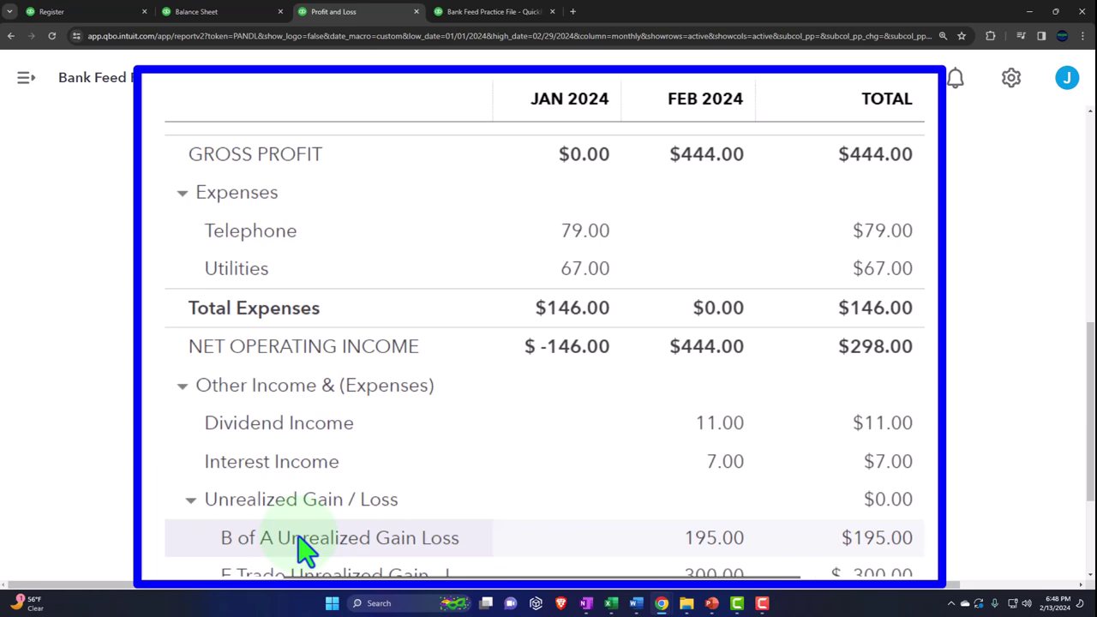
{"action": "left_click", "coordinate": [227, 12]}
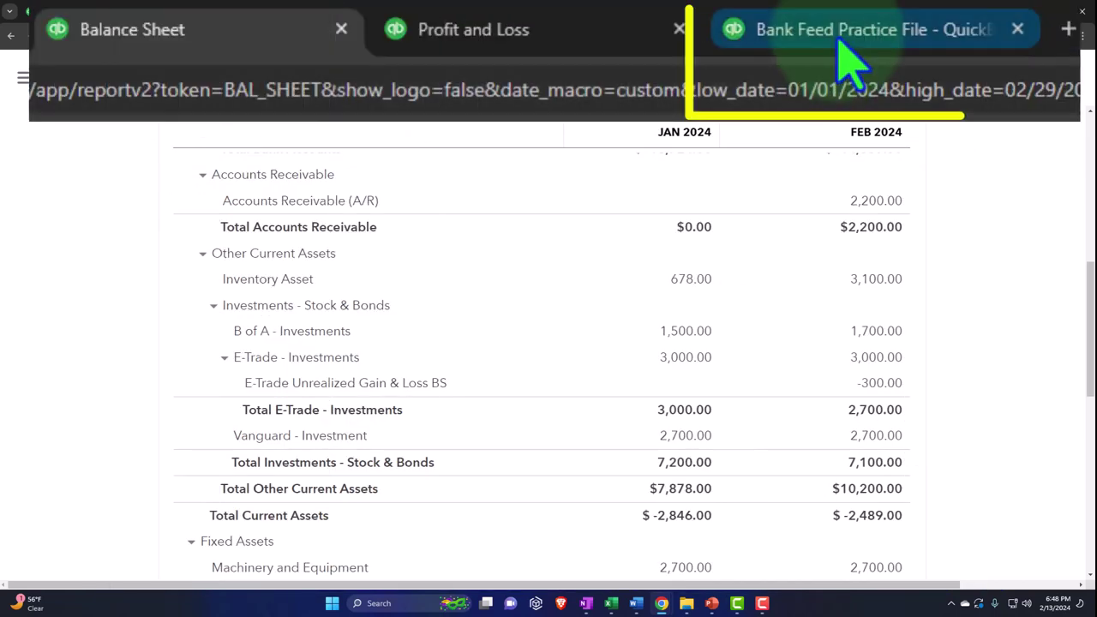
- Rerun the Trial Balance and review the TOTAL row, with January debits and credits at $10,724.00
{"action": "left_click", "coordinate": [840, 41]}
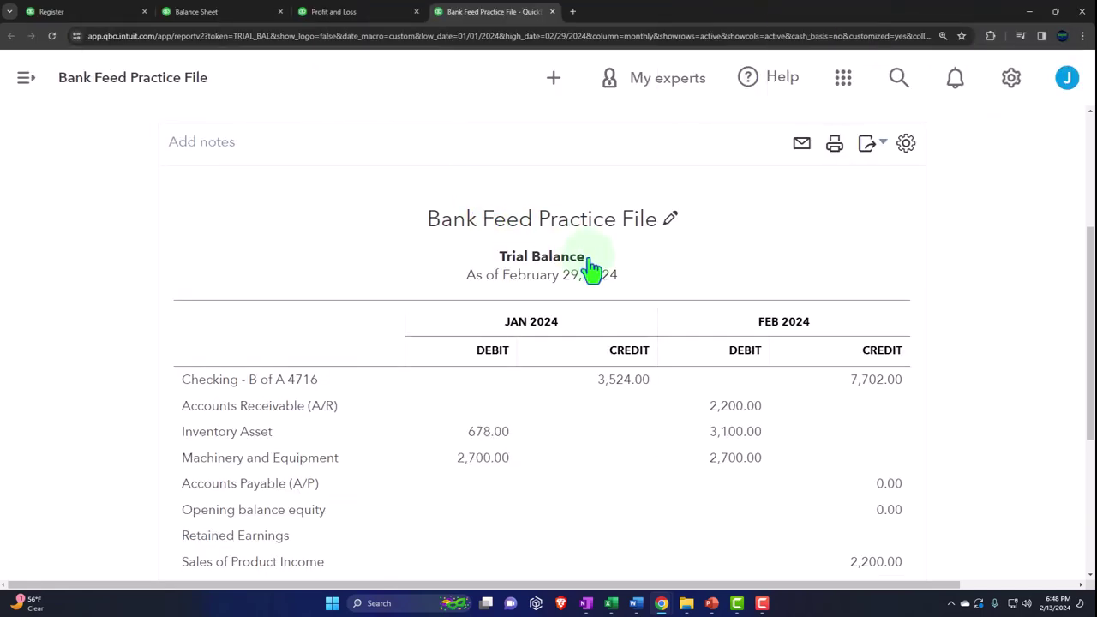
{"action": "scroll", "coordinate": [587, 274], "scroll_direction": "up", "scroll_amount": 3}
{"action": "left_click", "coordinate": [700, 224]}
{"action": "scroll", "coordinate": [169, 387], "scroll_direction": "down", "scroll_amount": 2}
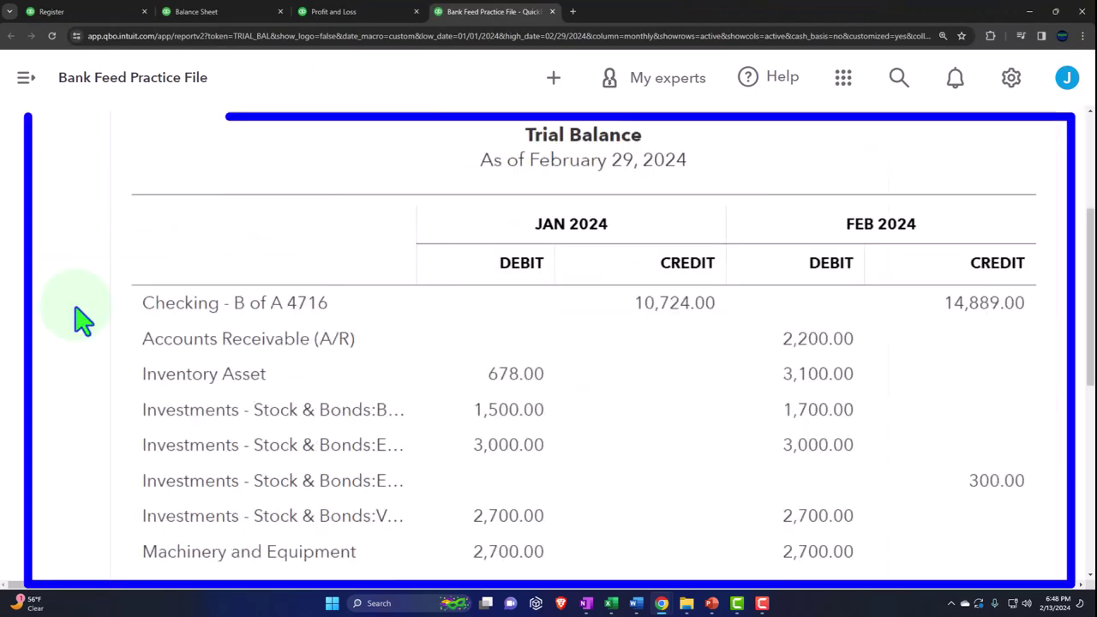
{"action": "key", "text": "ctrl+plus"}
{"action": "scroll", "coordinate": [82, 319], "scroll_direction": "down", "scroll_amount": 2}
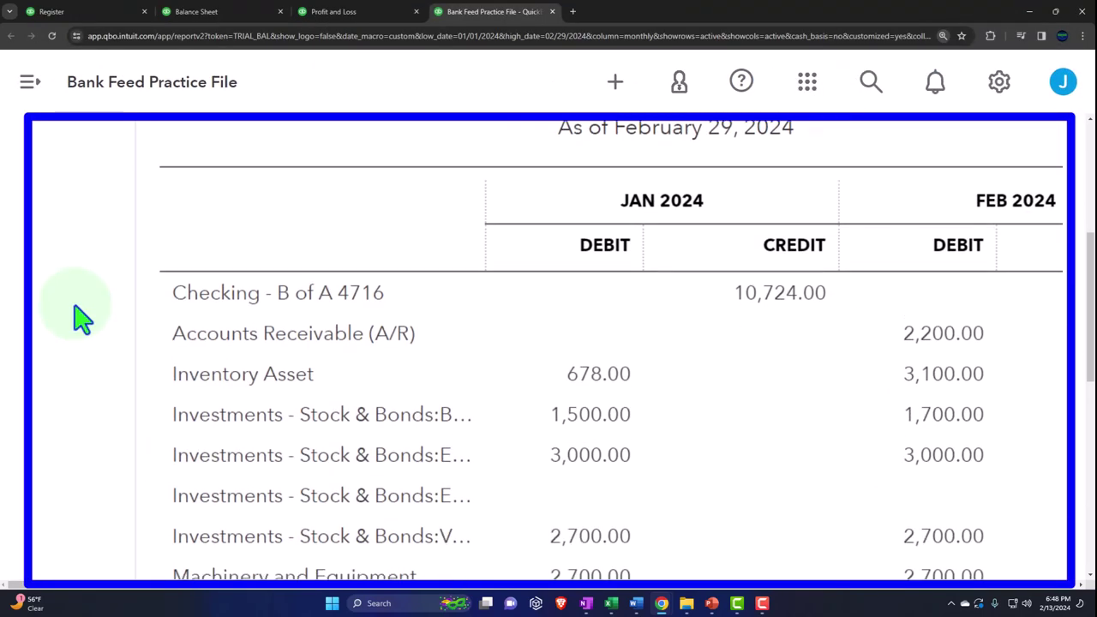
{"action": "scroll", "coordinate": [81, 319], "scroll_direction": "down", "scroll_amount": 1}
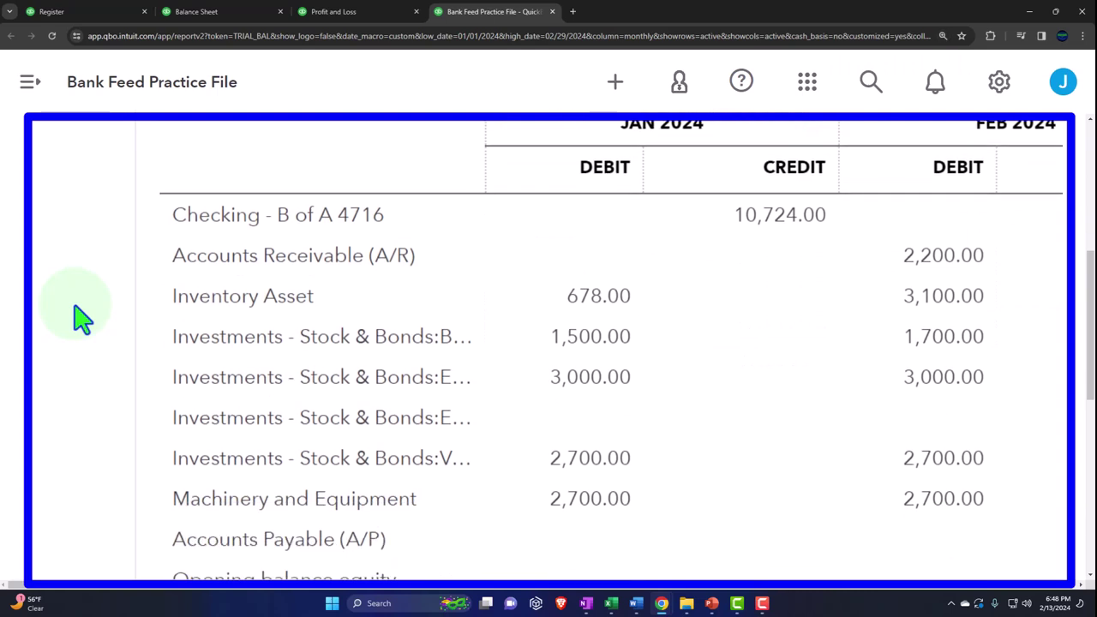
{"action": "scroll", "coordinate": [81, 319], "scroll_direction": "down", "scroll_amount": 1}
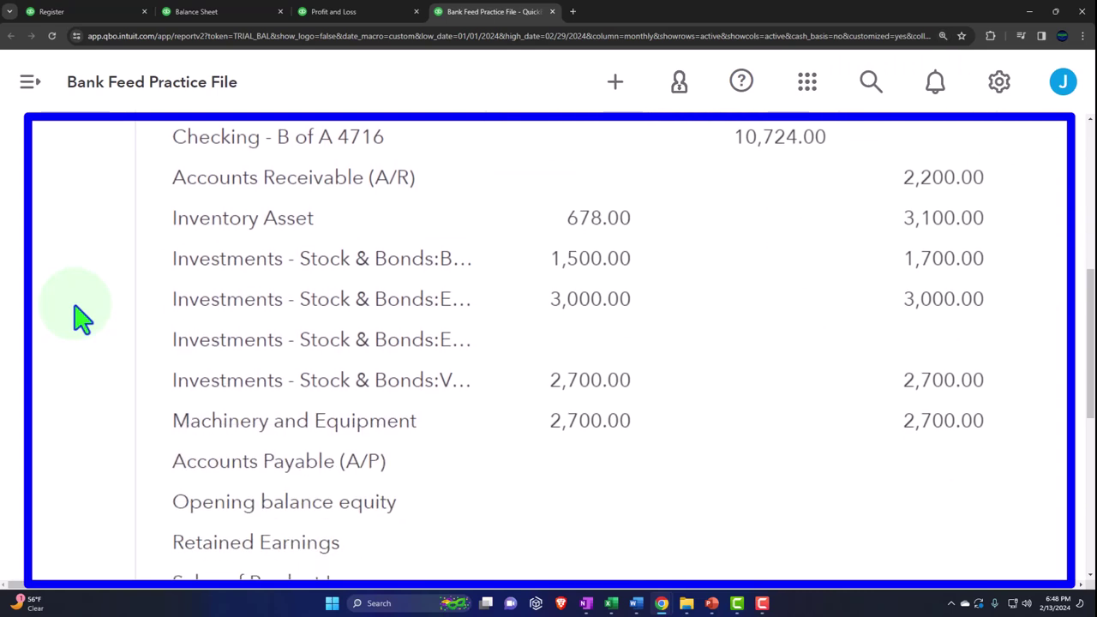
{"action": "scroll", "coordinate": [81, 319], "scroll_direction": "down", "scroll_amount": 2}
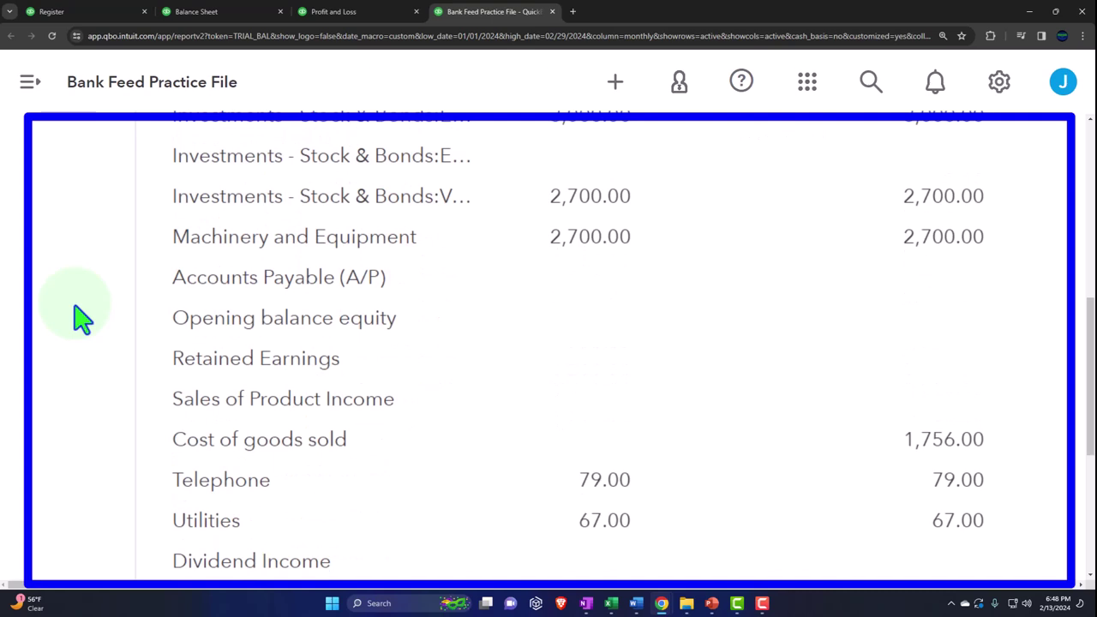
{"action": "scroll", "coordinate": [81, 319], "scroll_direction": "down", "scroll_amount": 2}
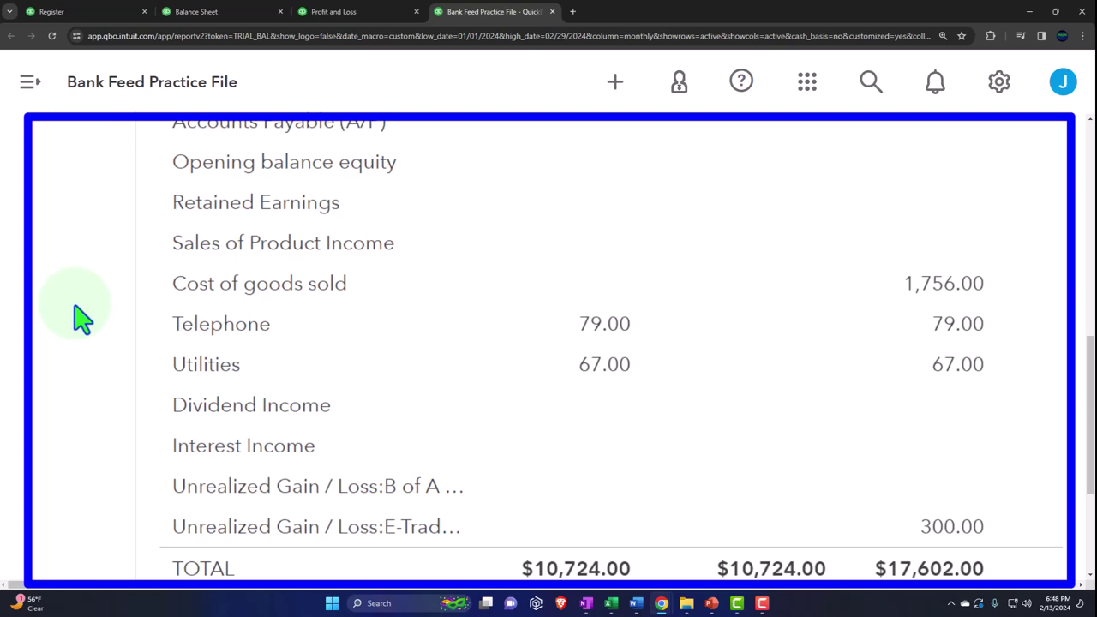
{"action": "scroll", "coordinate": [417, 318], "scroll_direction": "down", "scroll_amount": 1}
{"action": "scroll", "coordinate": [938, 240], "scroll_direction": "down", "scroll_amount": 1}
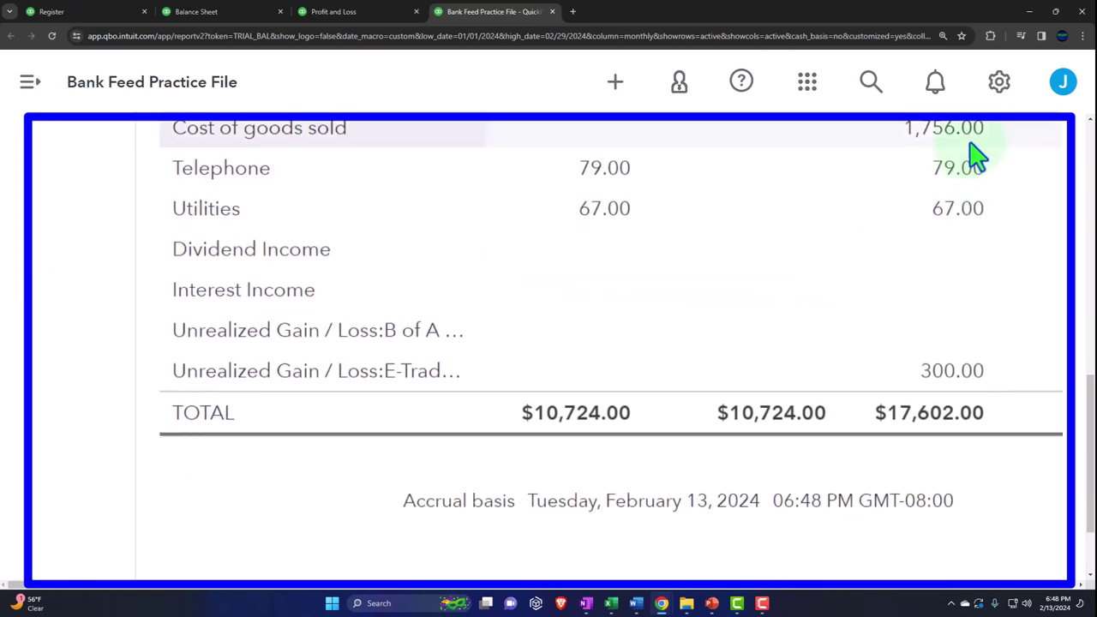